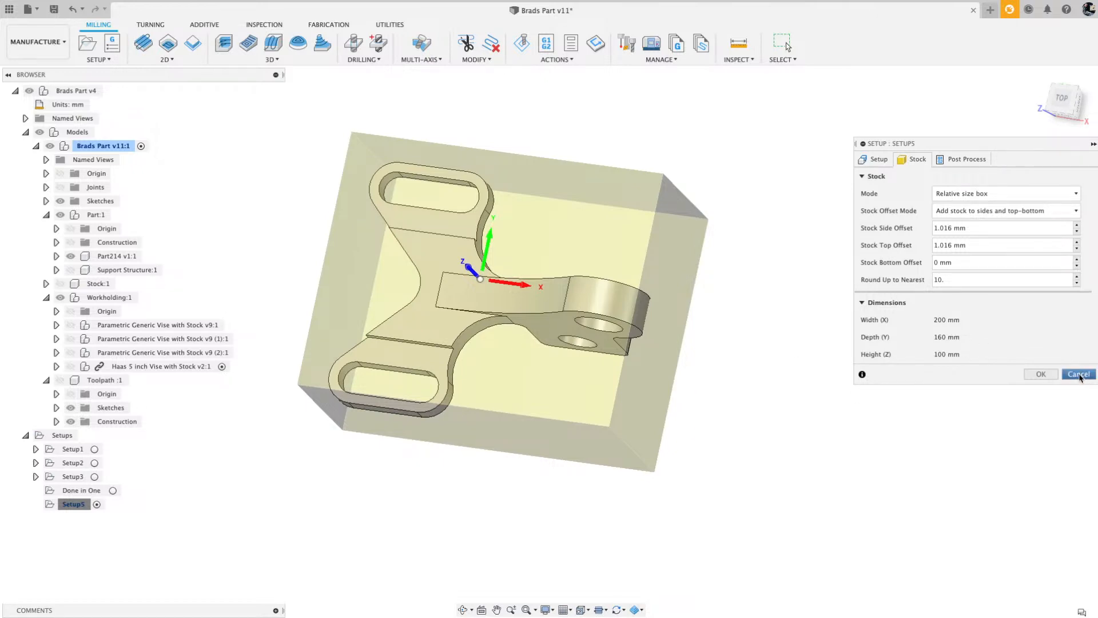
Close the Setup5 stock settings without applying them and switch to the Design workspace.
{"action": "left_click", "coordinate": [1078, 375]}
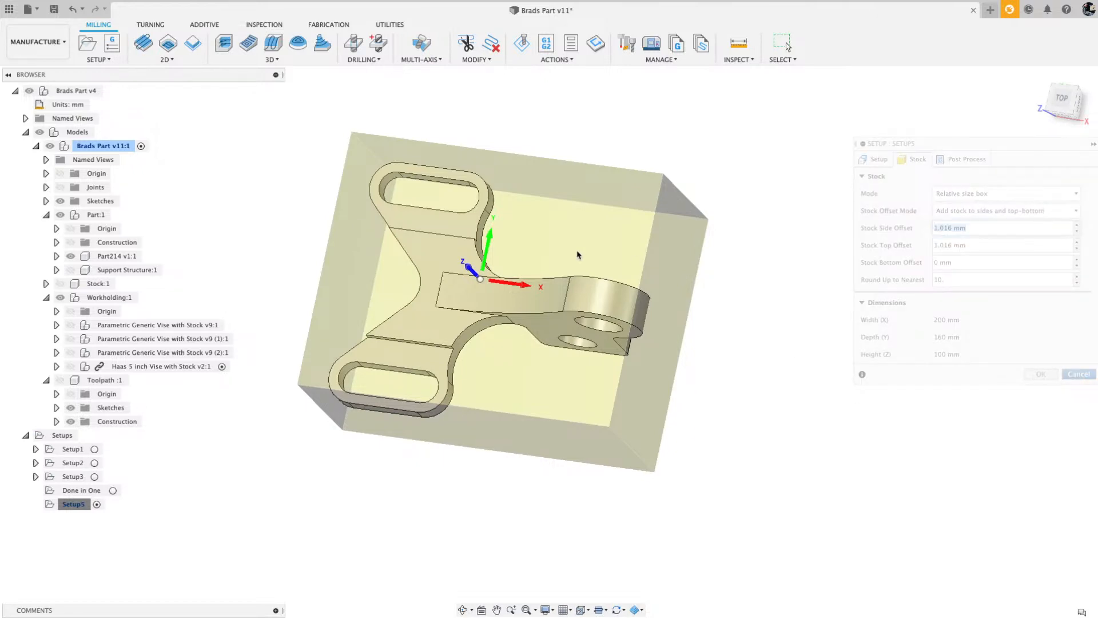
{"action": "left_click", "coordinate": [60, 43]}
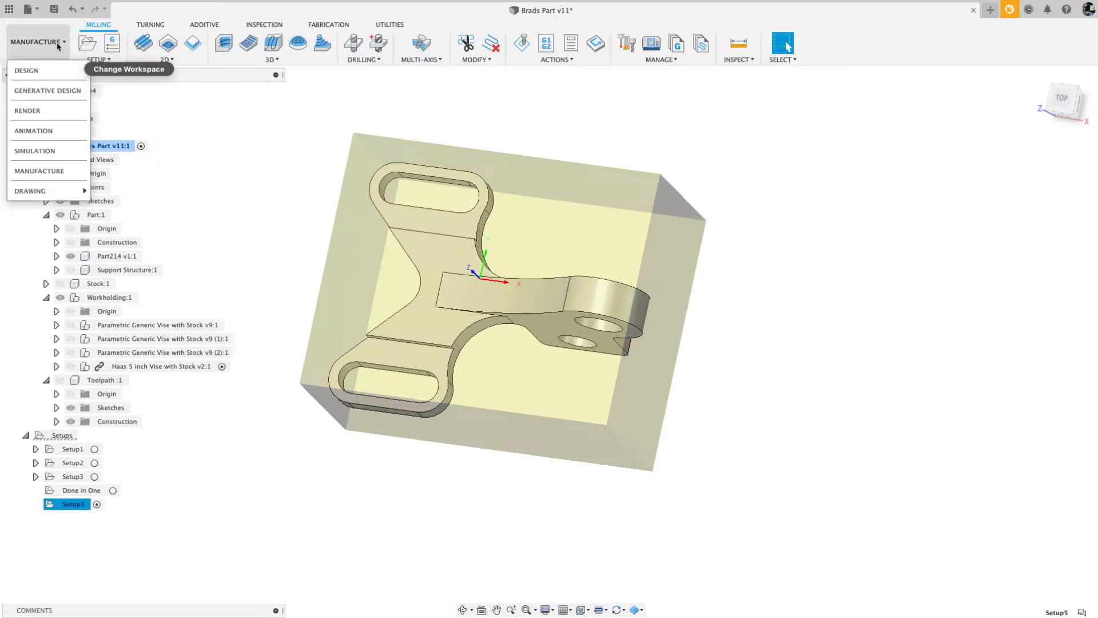
{"action": "left_click", "coordinate": [27, 71]}
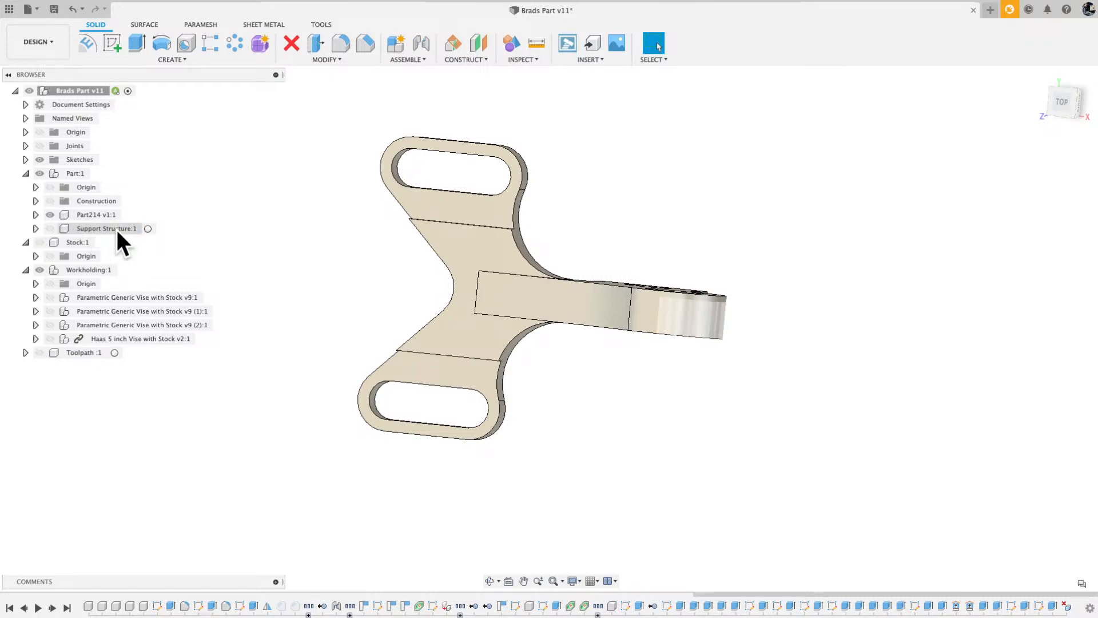
Show the Support Structure component and the Haas 5 inch Vise with Stock assembly.
{"action": "left_click", "coordinate": [50, 229]}
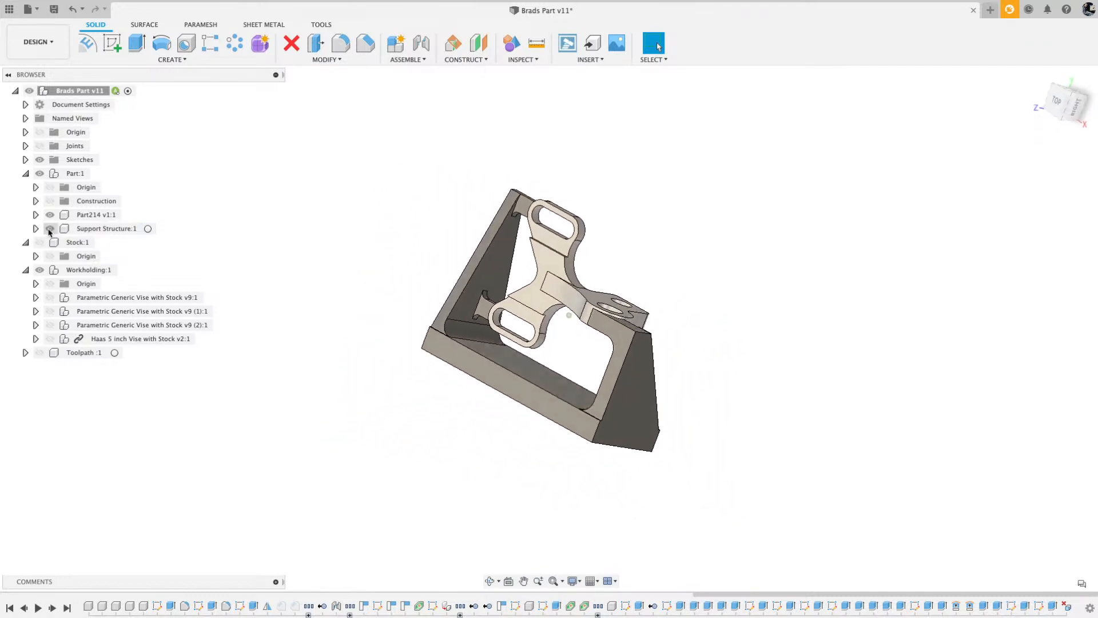
{"action": "left_click", "coordinate": [50, 339]}
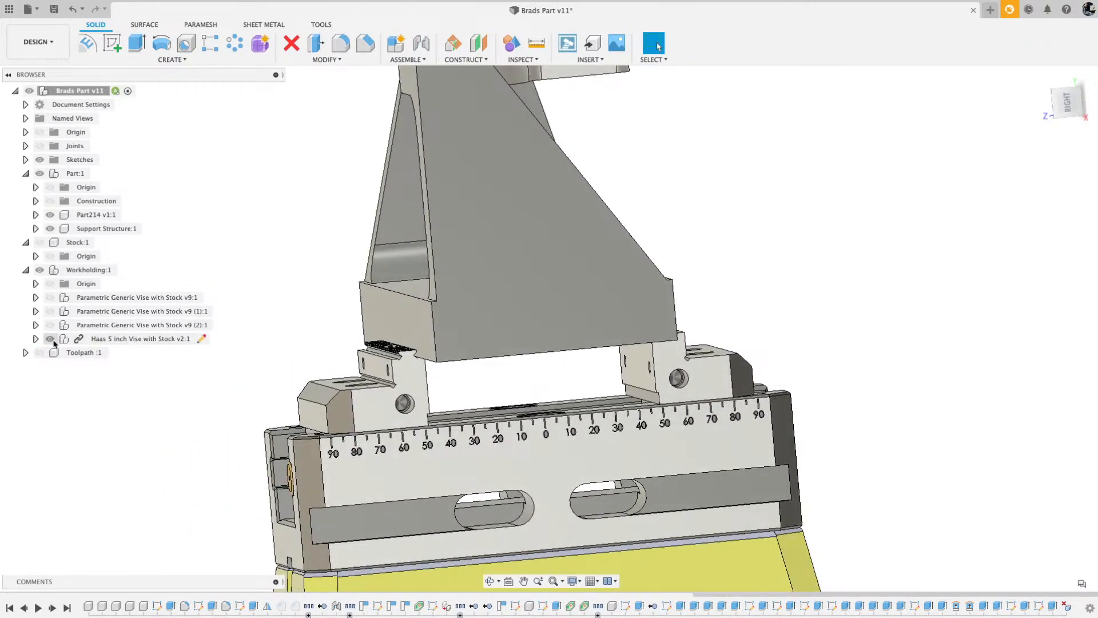
Show the Stock component inside the Haas 5 inch Vise assembly.
{"action": "left_click", "coordinate": [36, 338]}
{"action": "left_click", "coordinate": [63, 495]}
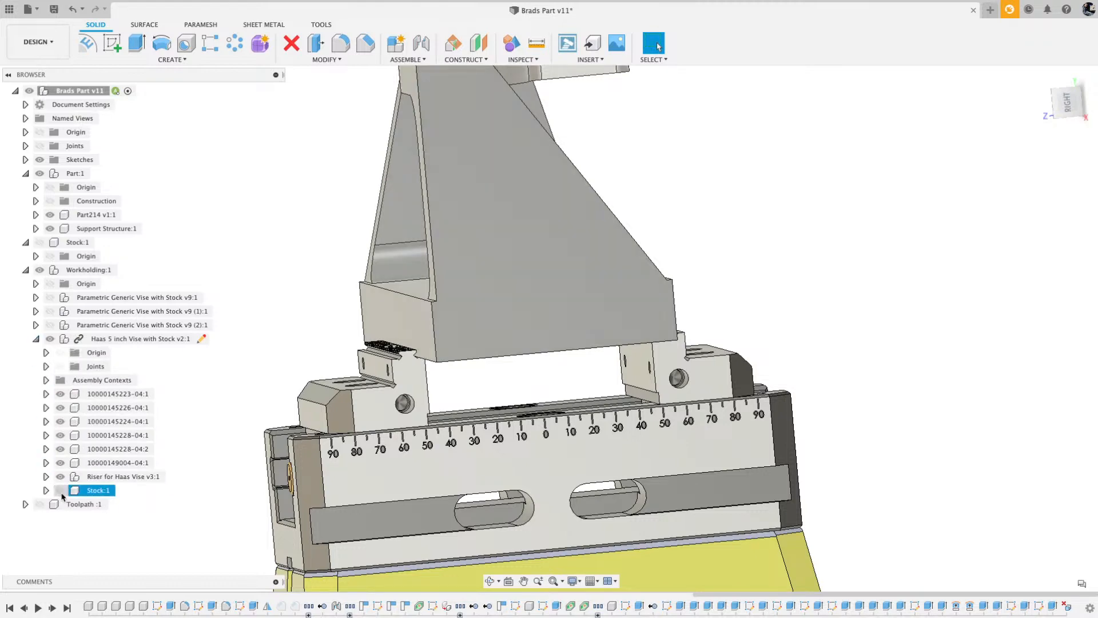
{"action": "left_click", "coordinate": [60, 491]}
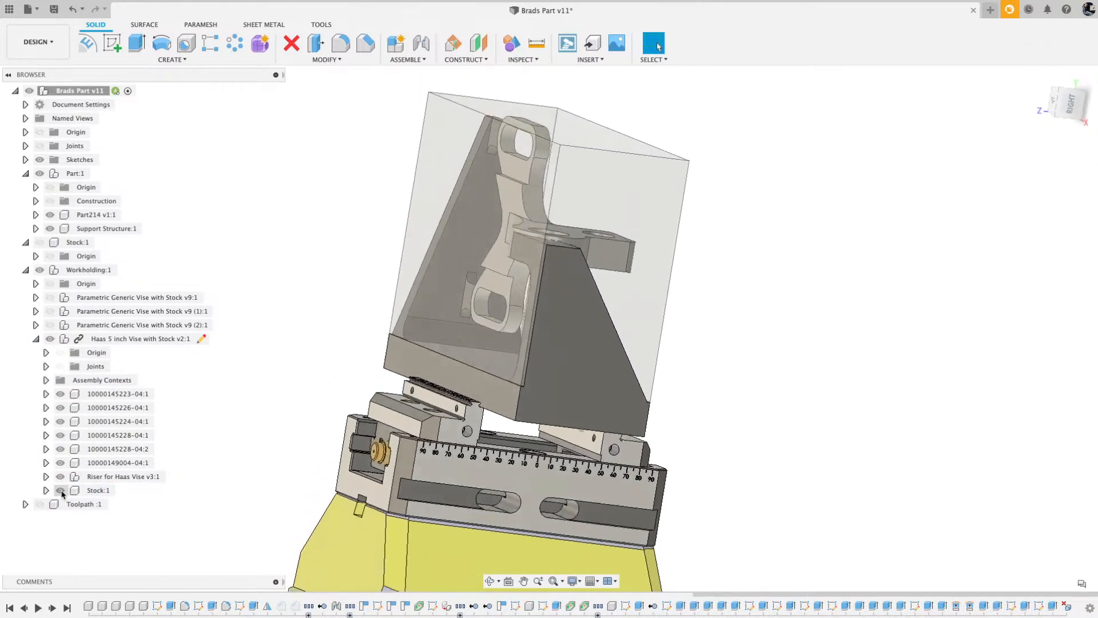
{"action": "left_click", "coordinate": [53, 338]}
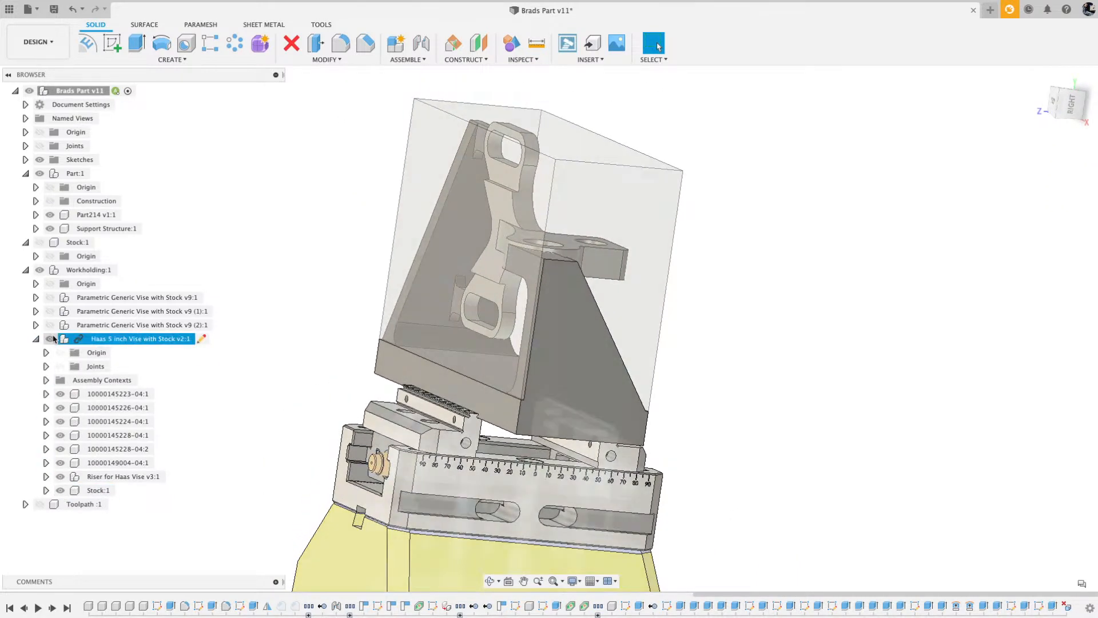
Hide the Support Structure to view the part inside the stock, restore it, and hide the vise's Stock component.
{"action": "left_click", "coordinate": [51, 229]}
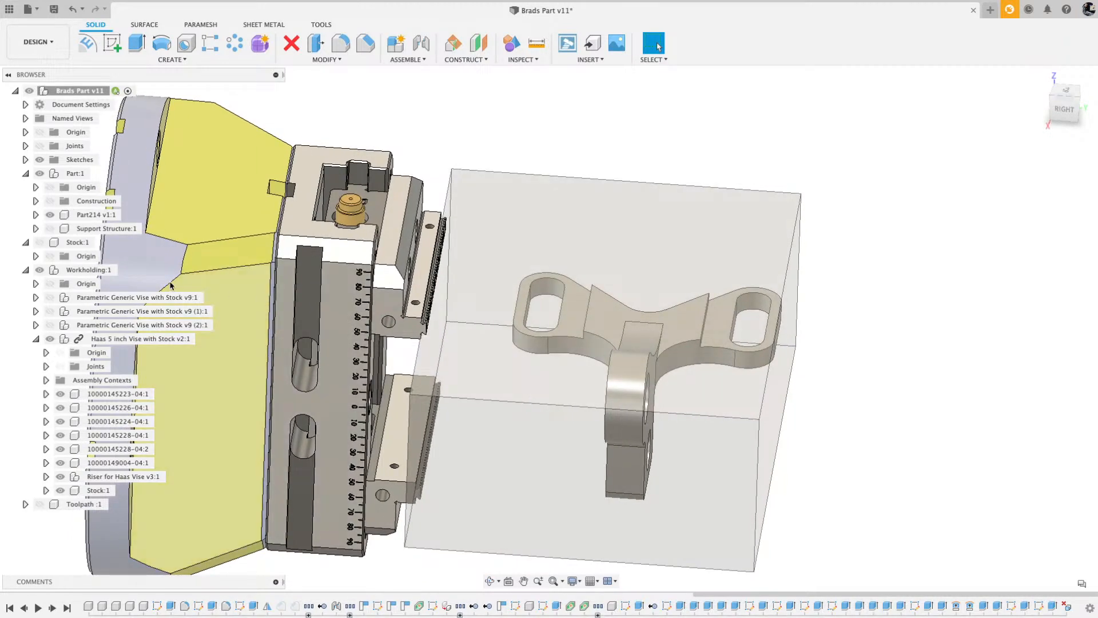
{"action": "left_click", "coordinate": [50, 229]}
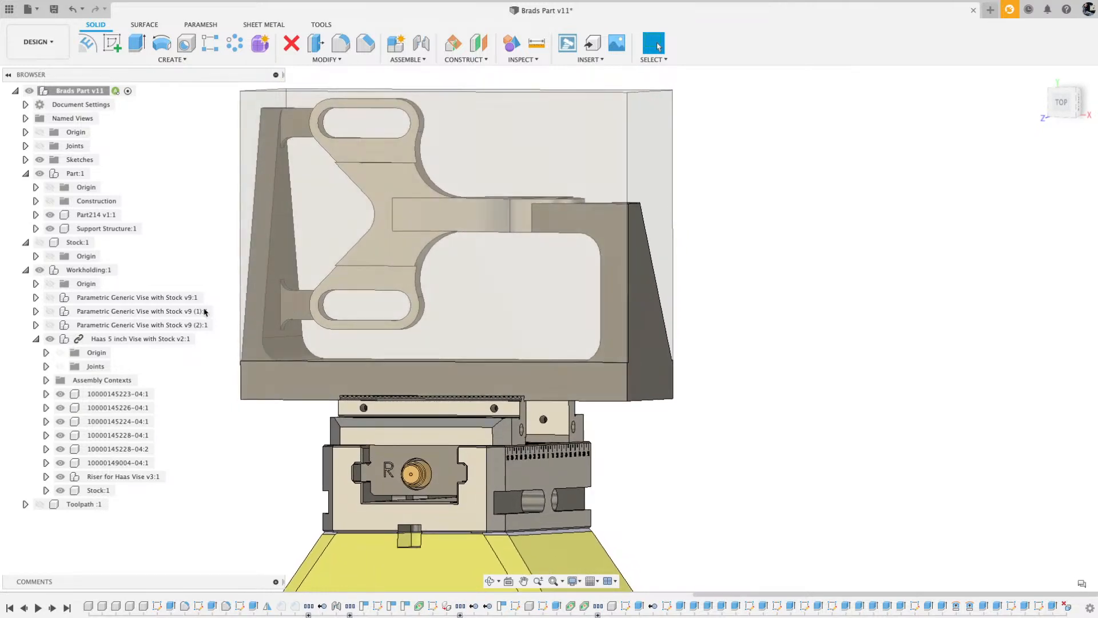
{"action": "left_click", "coordinate": [61, 490]}
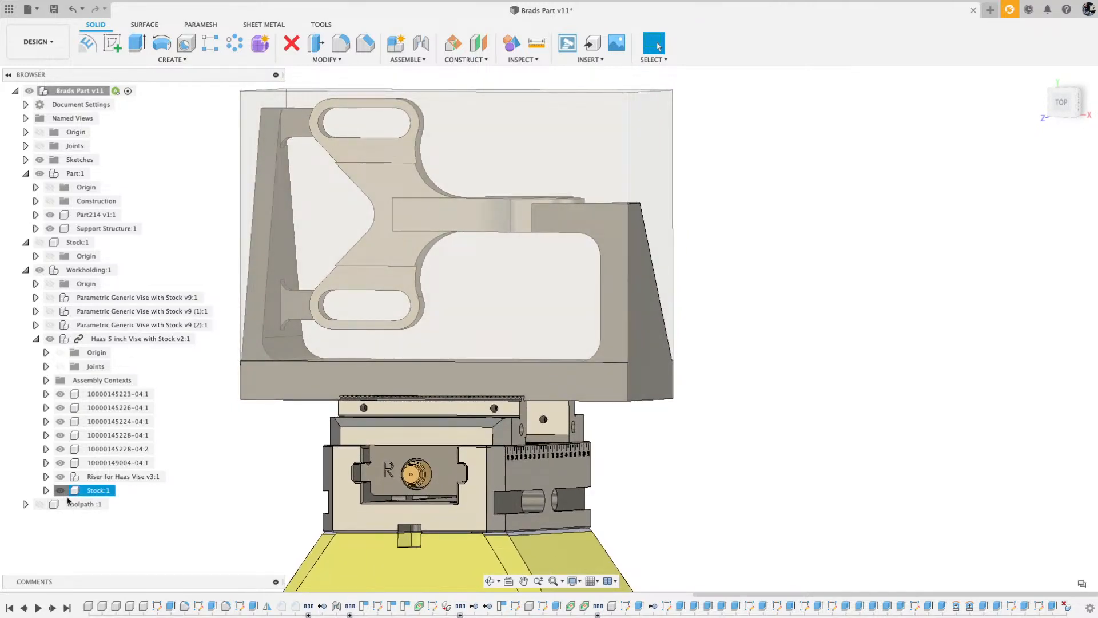
{"action": "left_click", "coordinate": [60, 490]}
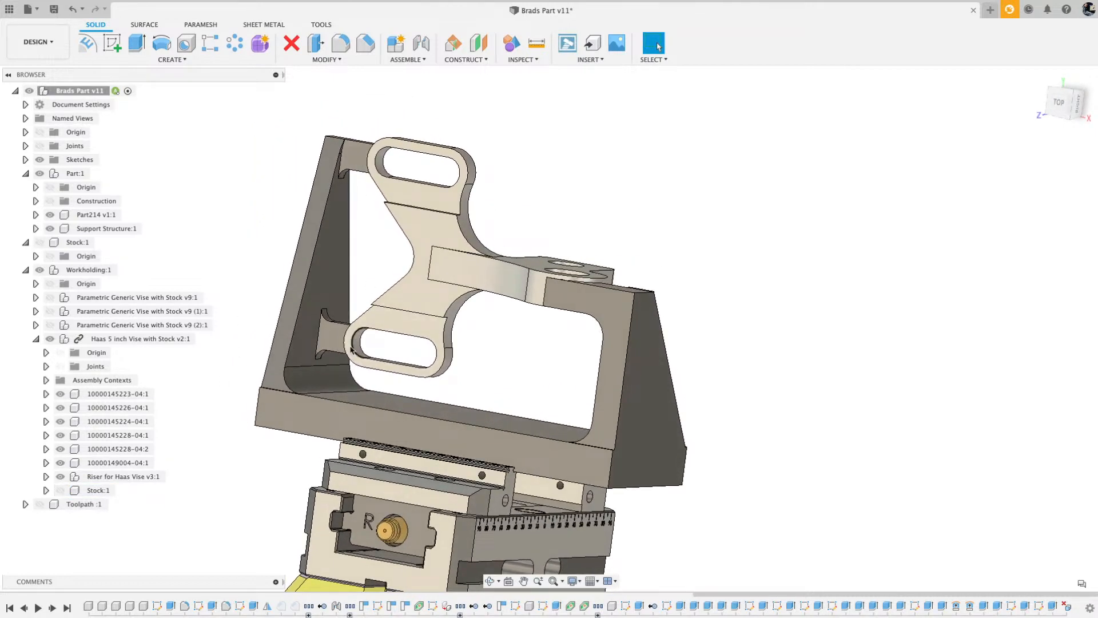
Examine from several angles and straight from the top how the support structure connects the part to the vise.
{"action": "middle_click_drag", "start_coordinate": [322, 339], "coordinate": [607, 224], "text": "shift"}
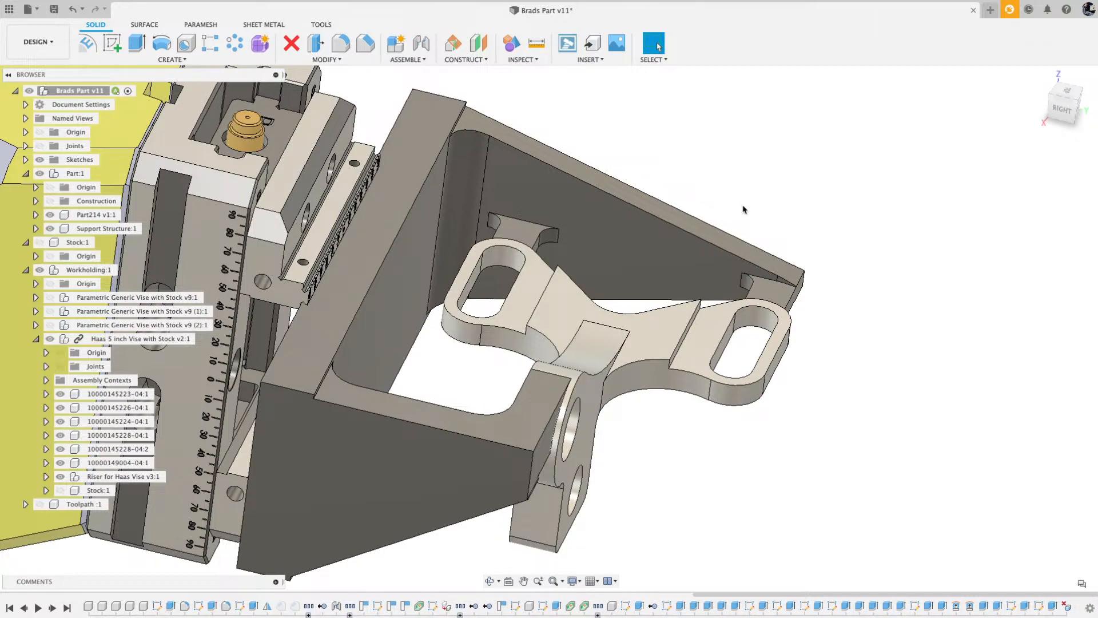
{"action": "scroll", "coordinate": [743, 209], "scroll_direction": "down", "scroll_amount": 3}
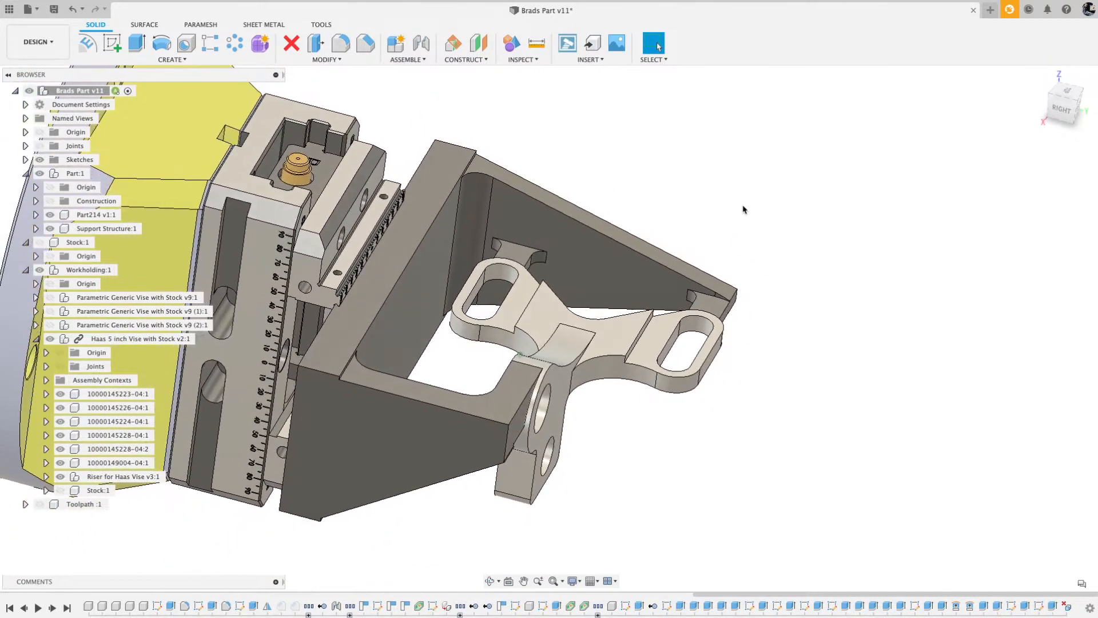
{"action": "scroll", "coordinate": [743, 209], "scroll_direction": "up", "scroll_amount": 3}
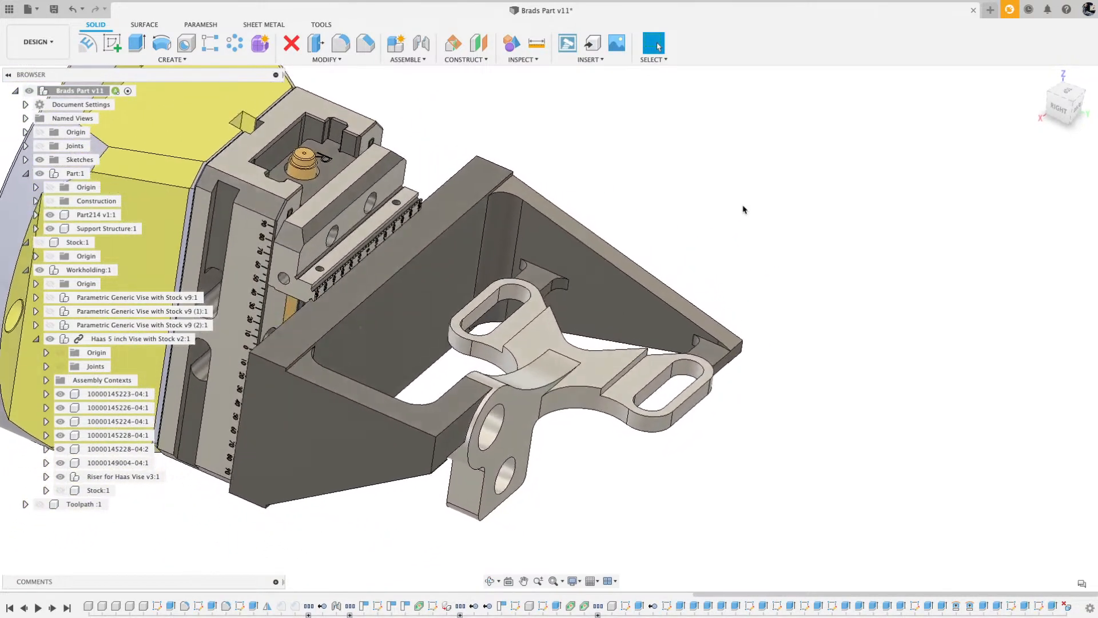
{"action": "scroll", "coordinate": [744, 209], "scroll_direction": "up", "scroll_amount": 1}
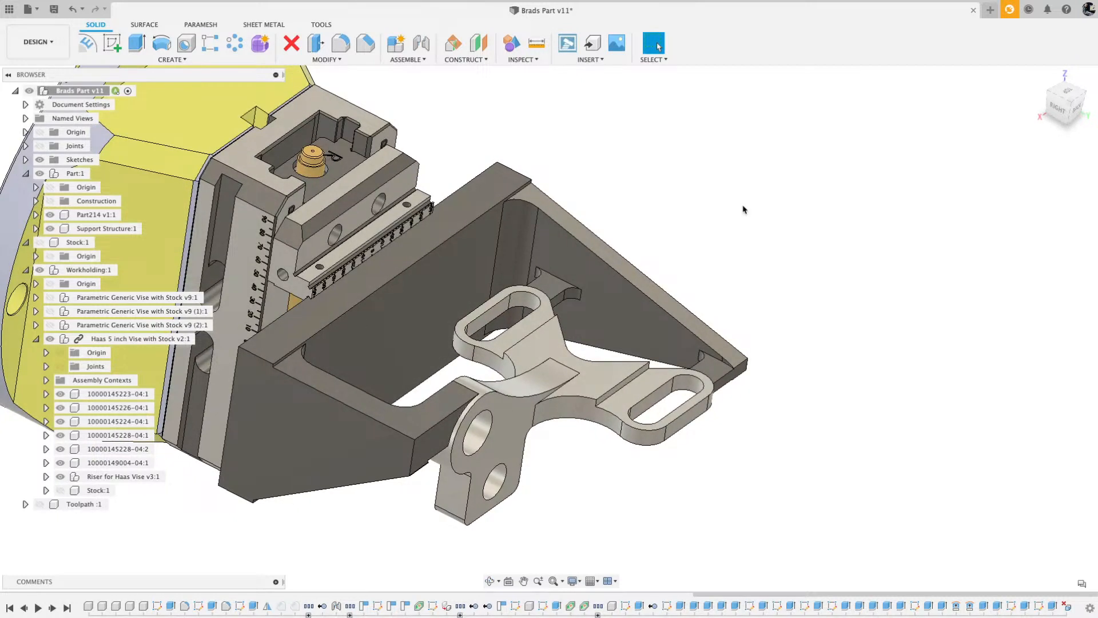
{"action": "scroll", "coordinate": [743, 209], "scroll_direction": "down", "scroll_amount": 1}
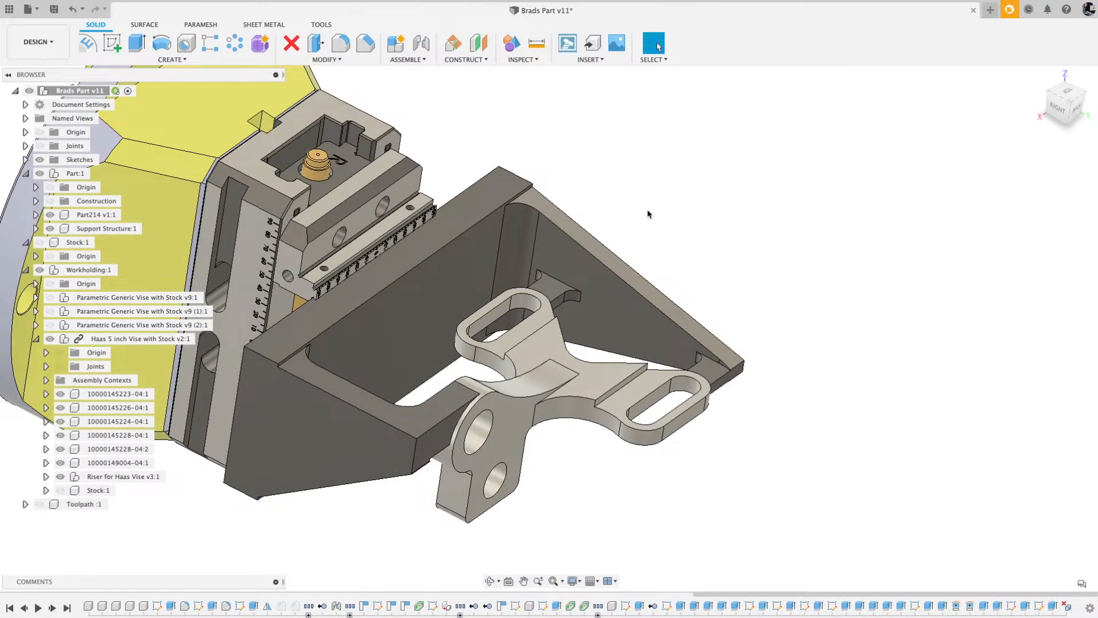
{"action": "left_click", "coordinate": [1071, 95]}
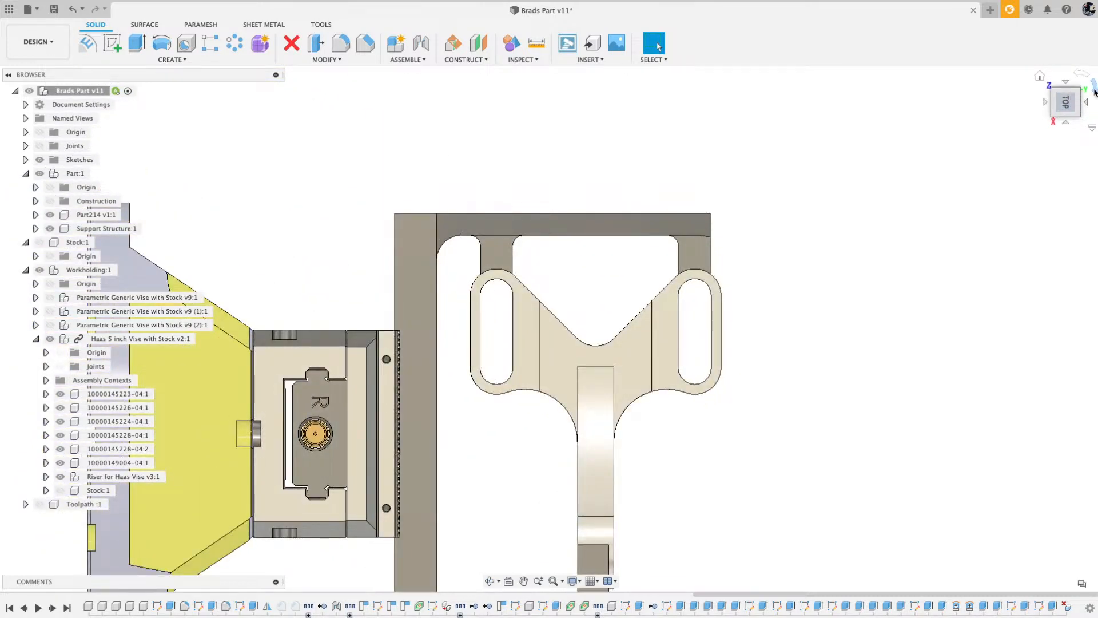
{"action": "left_click", "coordinate": [1093, 91]}
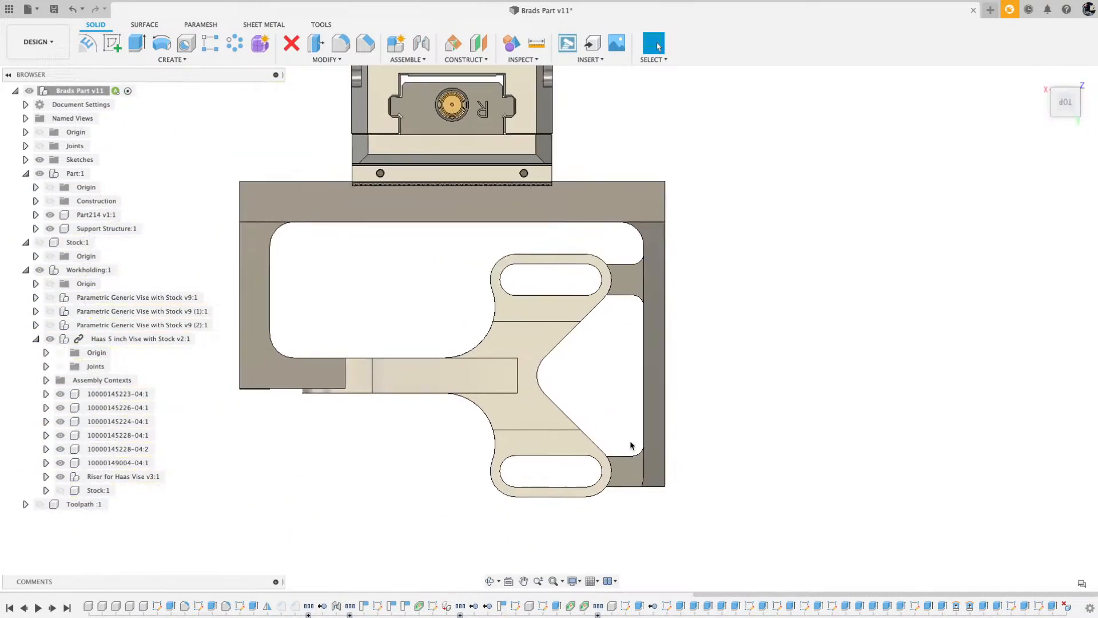
{"action": "scroll", "coordinate": [492, 503], "scroll_direction": "down", "scroll_amount": 3}
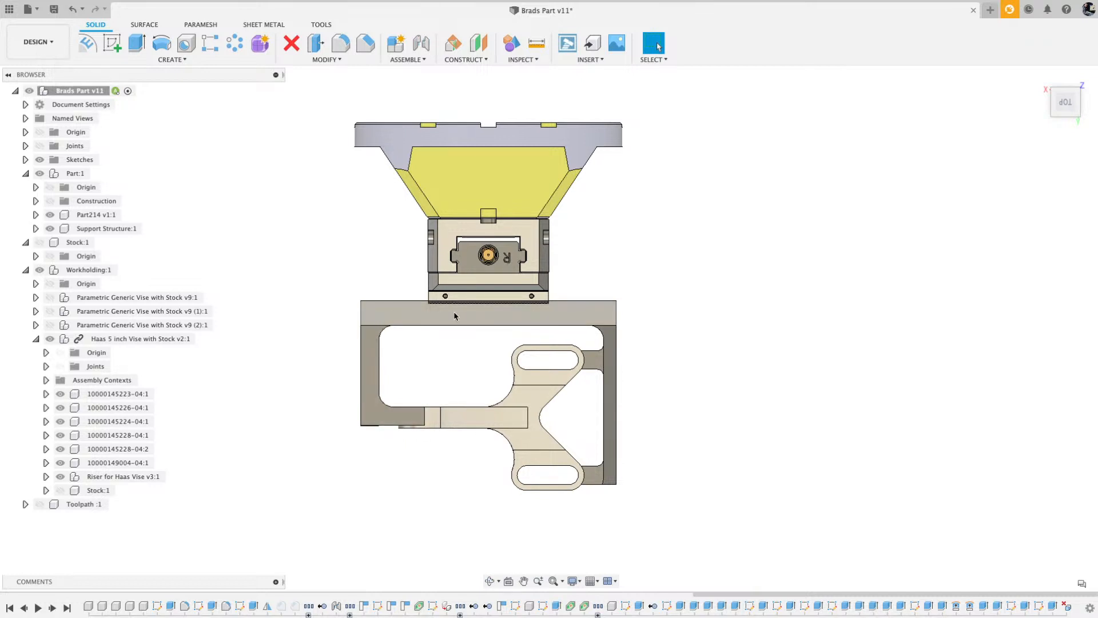
Highlight the Support Structure and Part214 components in turn to distinguish the support from the part.
{"action": "left_click", "coordinate": [117, 230]}
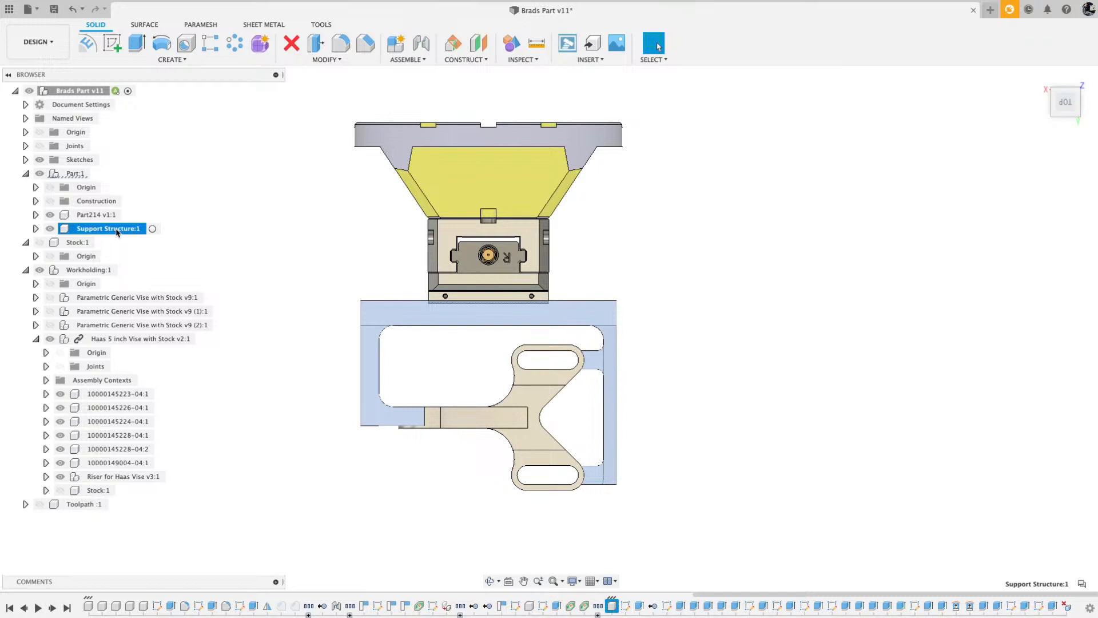
{"action": "left_click", "coordinate": [102, 216]}
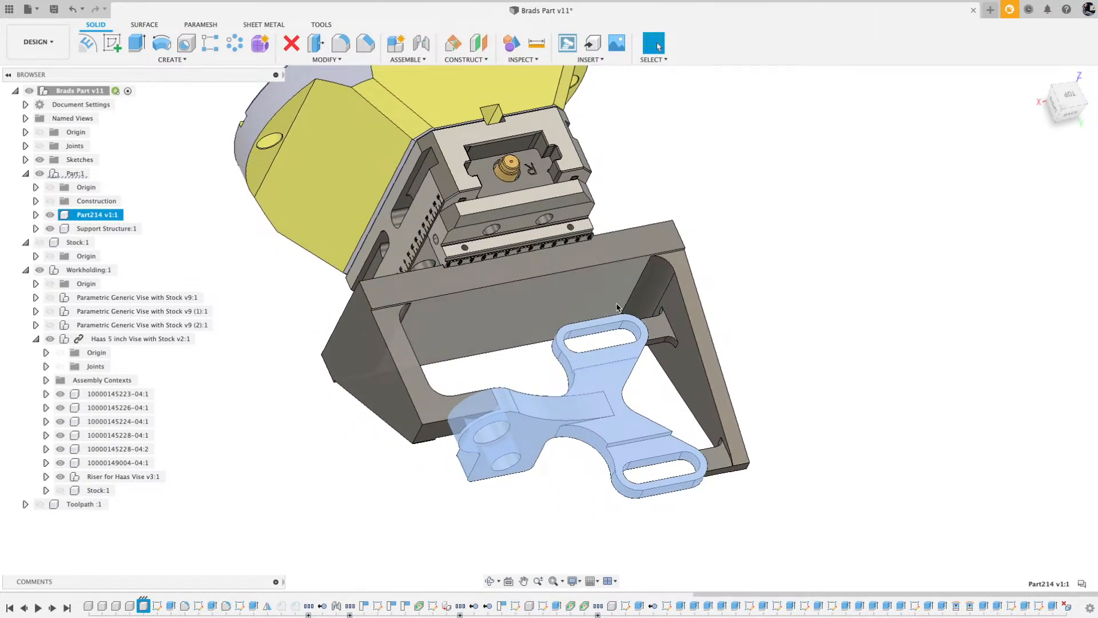
{"action": "middle_click_drag", "start_coordinate": [617, 307], "coordinate": [617, 308], "text": "shift"}
Show the Toolpath component and expand its list of sketches.
{"action": "left_click", "coordinate": [35, 339]}
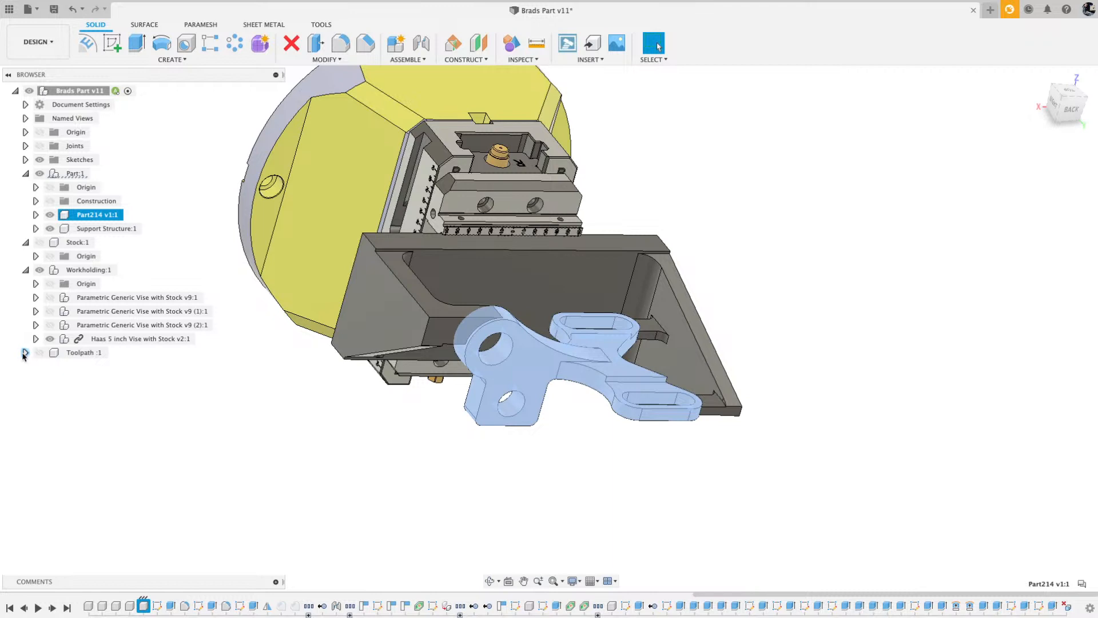
{"action": "left_click", "coordinate": [25, 353]}
{"action": "left_click", "coordinate": [39, 353]}
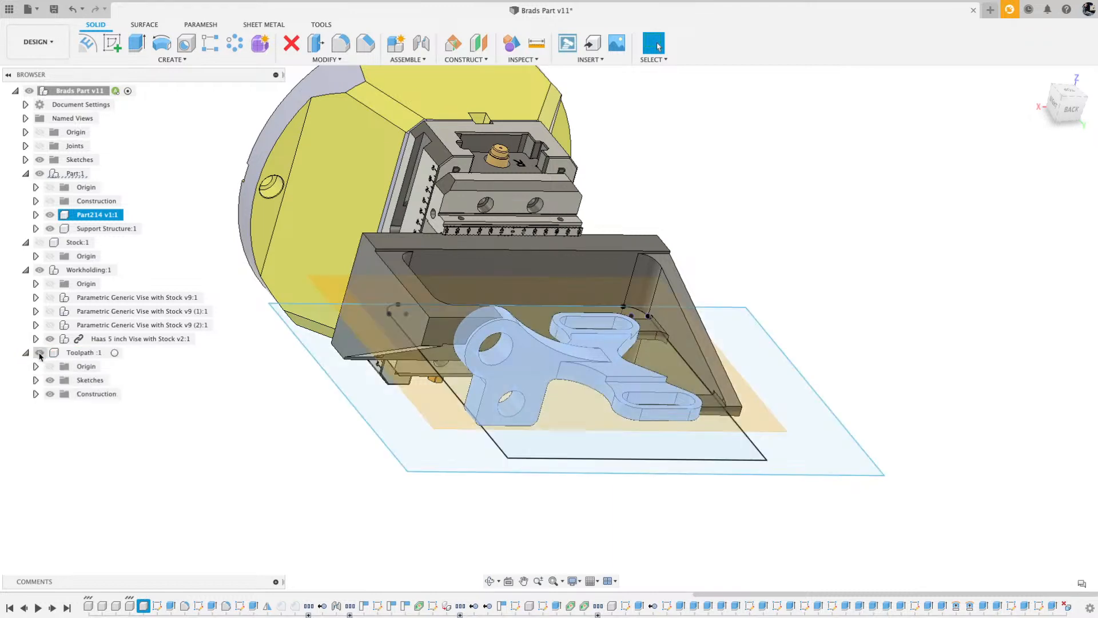
{"action": "left_click", "coordinate": [36, 380]}
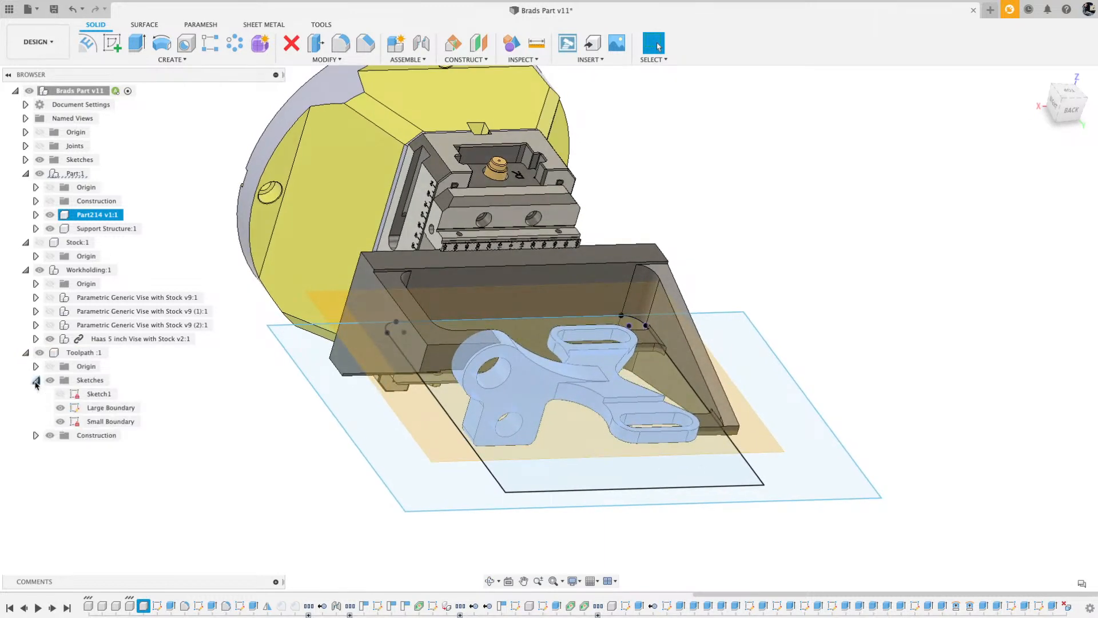
Select the Large Boundary sketch and examine its outline around the part and support from above and at an angle.
{"action": "left_click", "coordinate": [111, 409]}
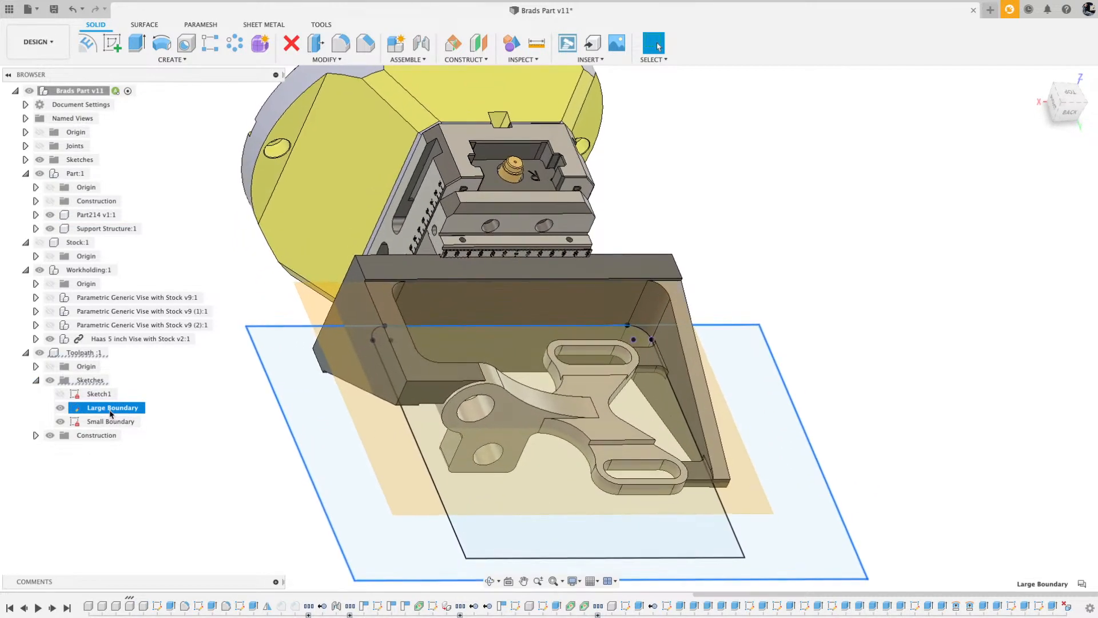
{"action": "left_click", "coordinate": [1070, 94]}
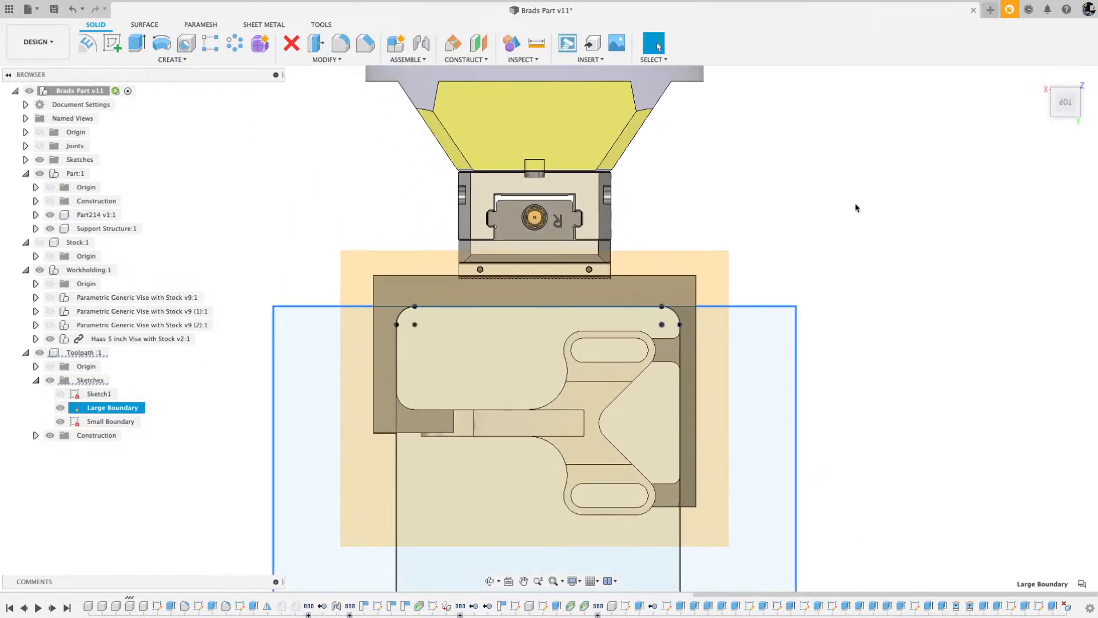
{"action": "scroll", "coordinate": [857, 207], "scroll_direction": "down", "scroll_amount": 2}
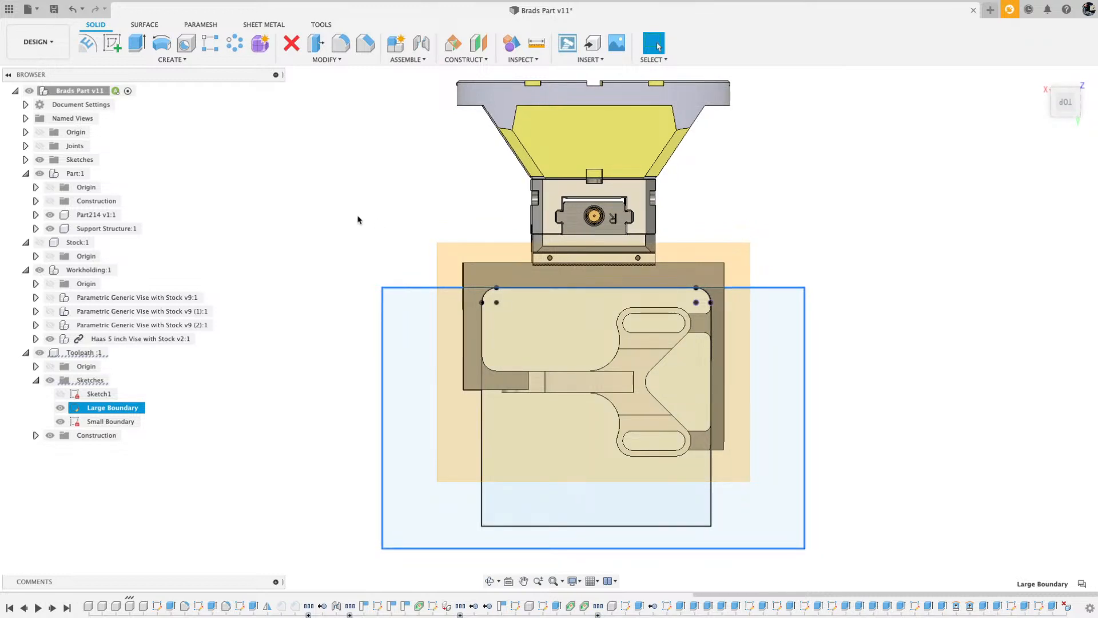
{"action": "scroll", "coordinate": [335, 216], "scroll_direction": "down", "scroll_amount": 1}
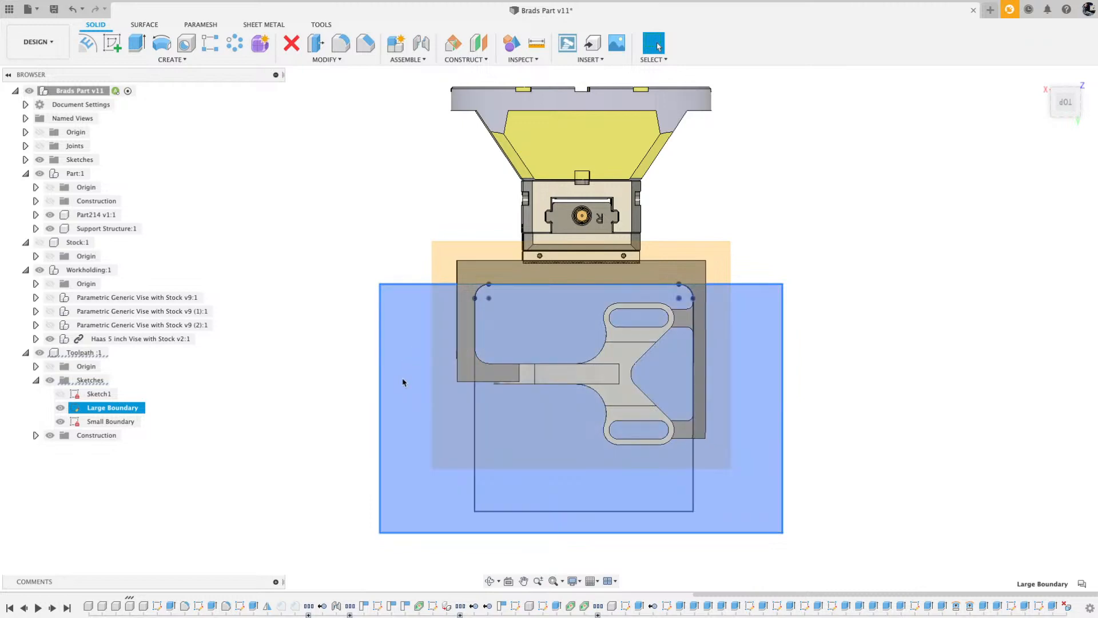
{"action": "scroll", "coordinate": [404, 382], "scroll_direction": "down", "scroll_amount": 10, "text": "shift"}
{"action": "scroll", "coordinate": [404, 382], "scroll_direction": "left", "scroll_amount": 5, "text": "shift"}
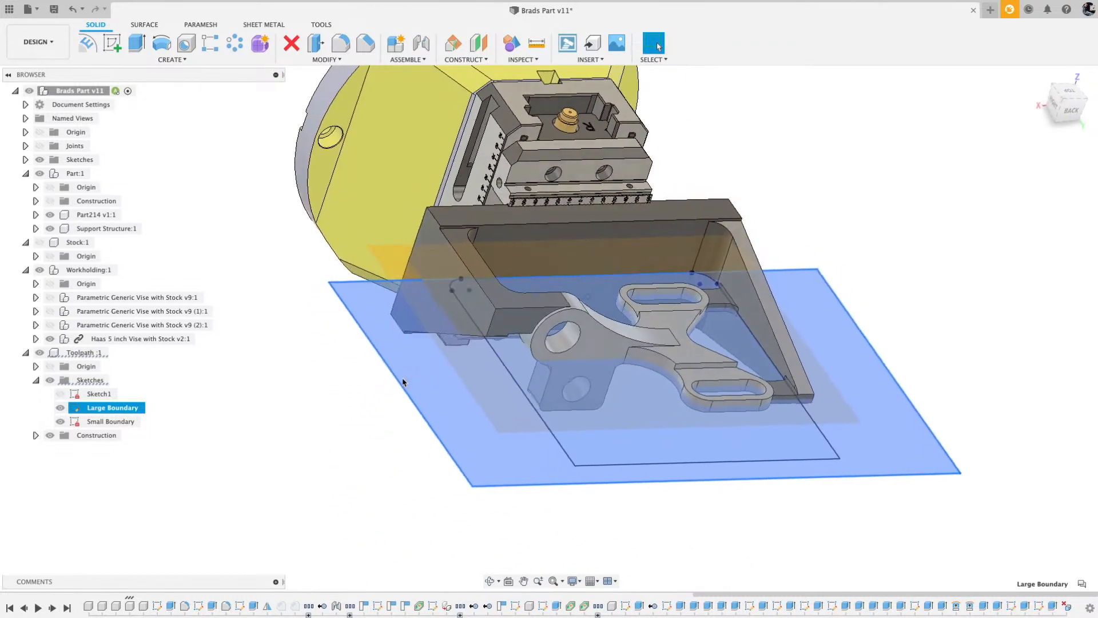
{"action": "scroll", "coordinate": [404, 382], "scroll_direction": "right", "scroll_amount": 5, "text": "shift"}
{"action": "scroll", "coordinate": [404, 382], "scroll_direction": "left", "scroll_amount": 8, "text": "shift"}
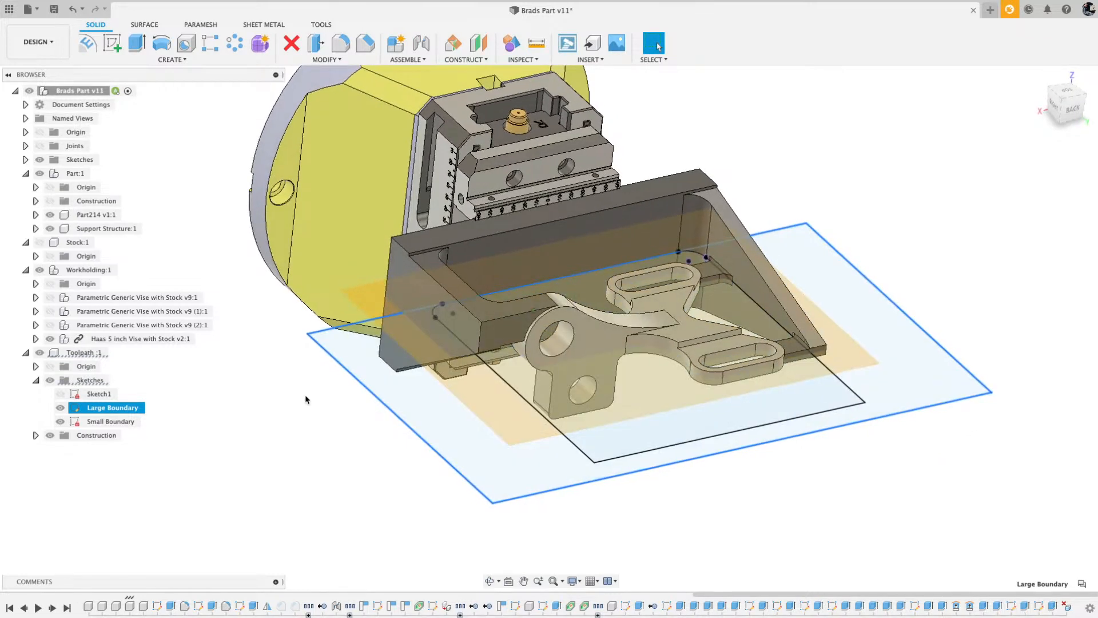
Select construction Plane1 in the Toolpath component and examine where it passes through the part and support.
{"action": "left_click", "coordinate": [35, 435]}
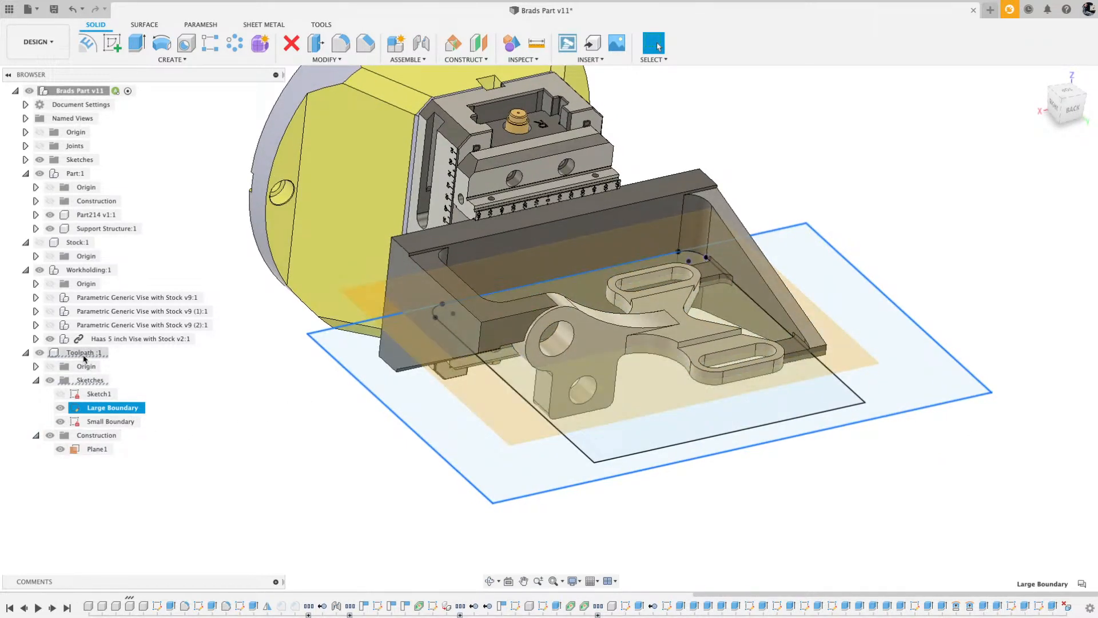
{"action": "left_click", "coordinate": [98, 449]}
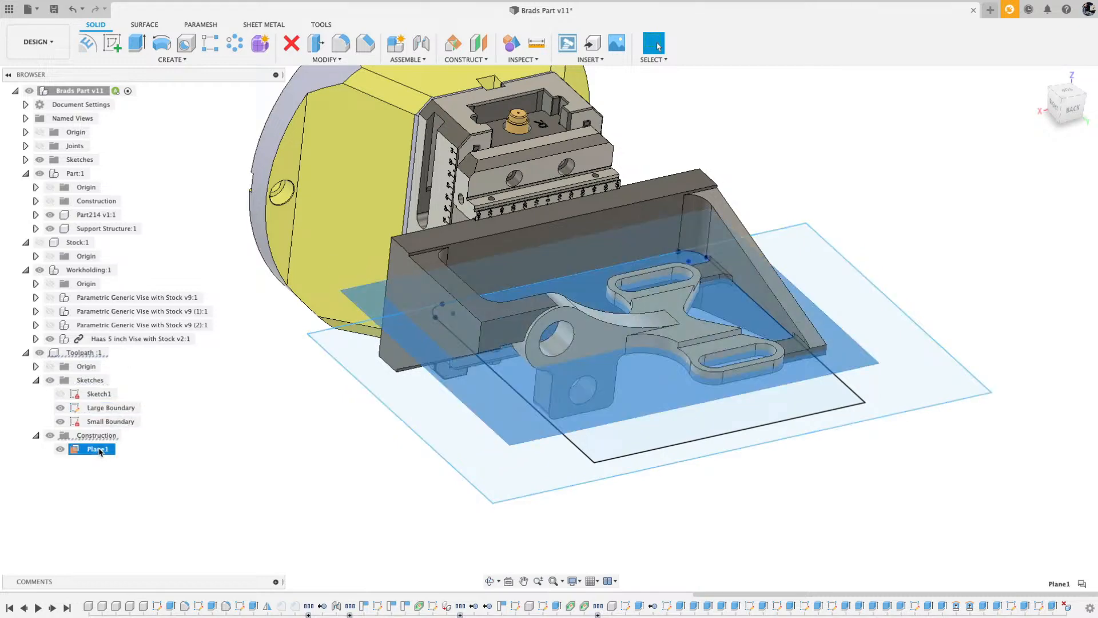
{"action": "left_click", "coordinate": [1056, 113]}
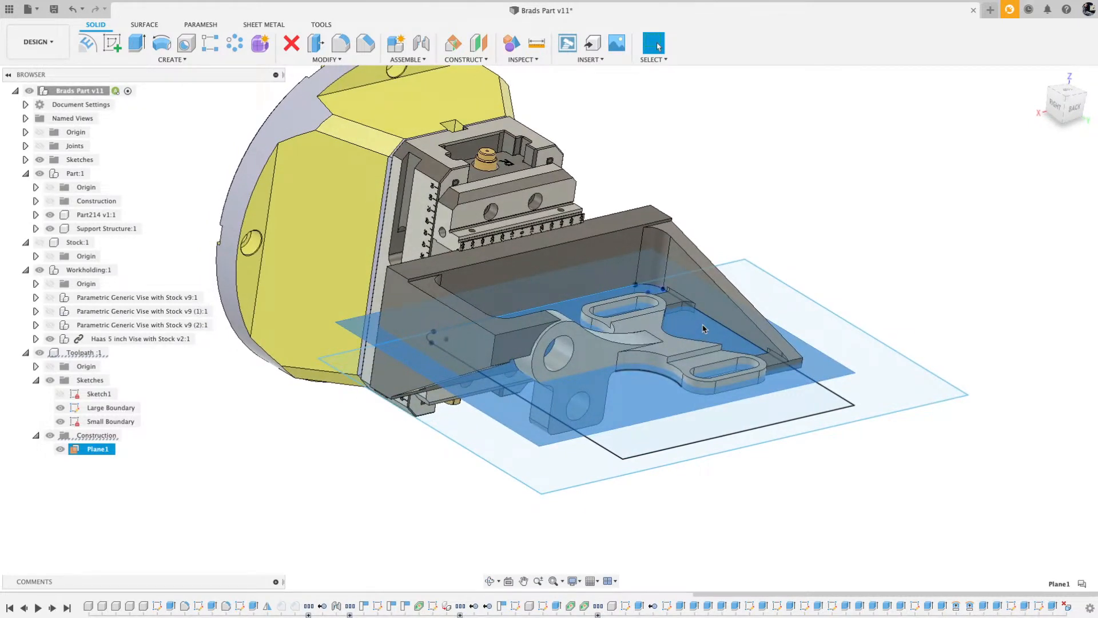
{"action": "scroll", "coordinate": [522, 415], "scroll_direction": "up", "scroll_amount": 3}
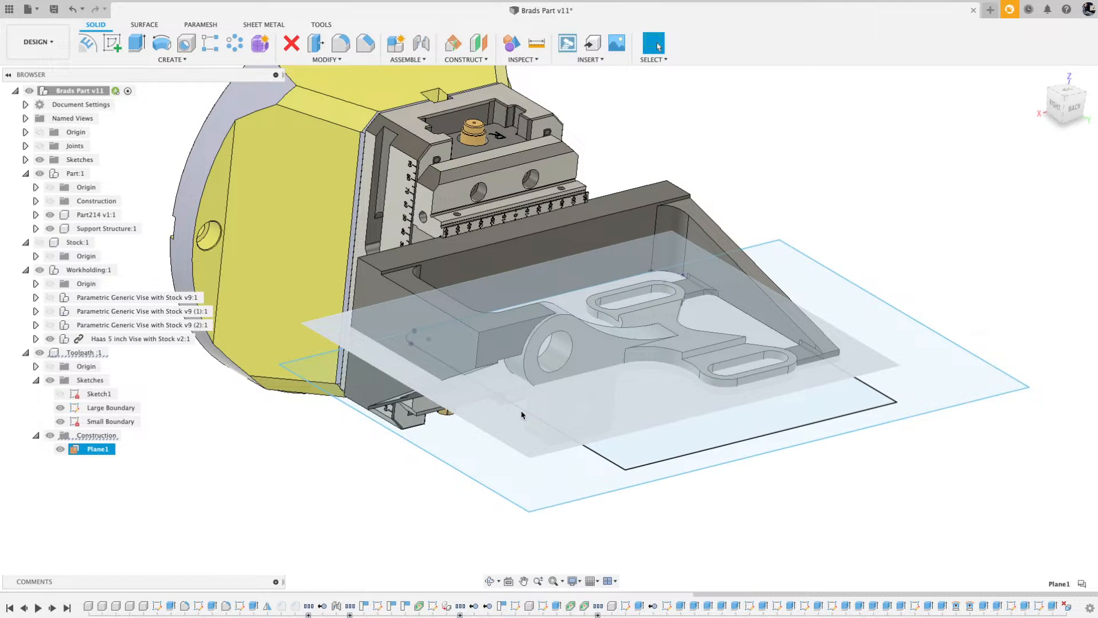
Examine Plane1 against the part and support from the right side, up close and at an angle.
{"action": "scroll", "coordinate": [522, 415], "scroll_direction": "up", "scroll_amount": 1}
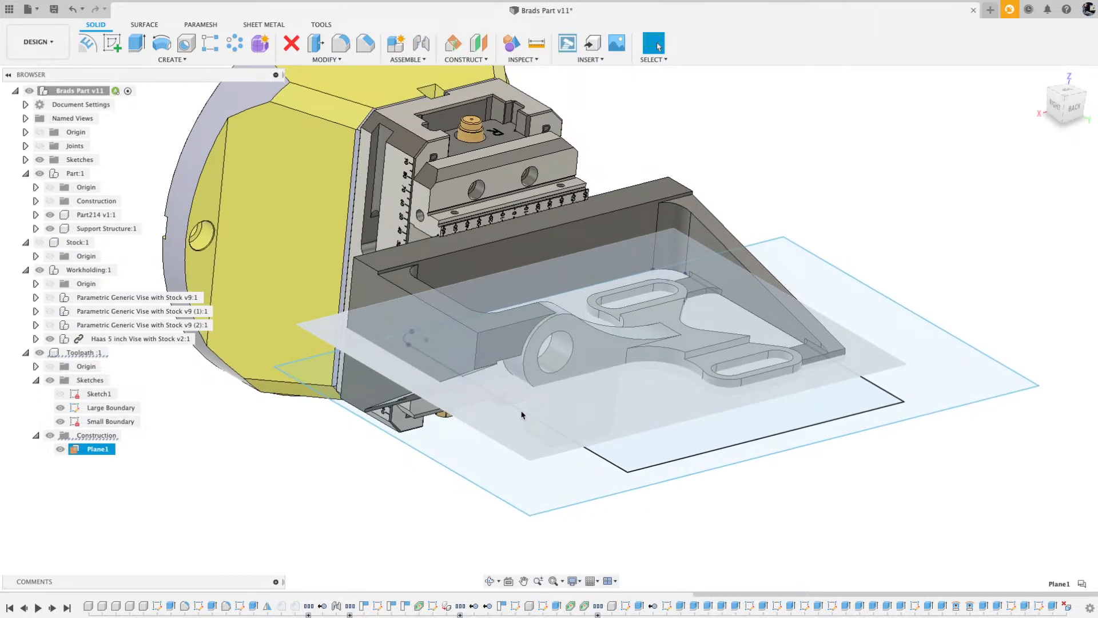
{"action": "middle_click_drag", "start_coordinate": [522, 415], "coordinate": [591, 399], "text": "shift"}
{"action": "left_click", "coordinate": [1067, 104]}
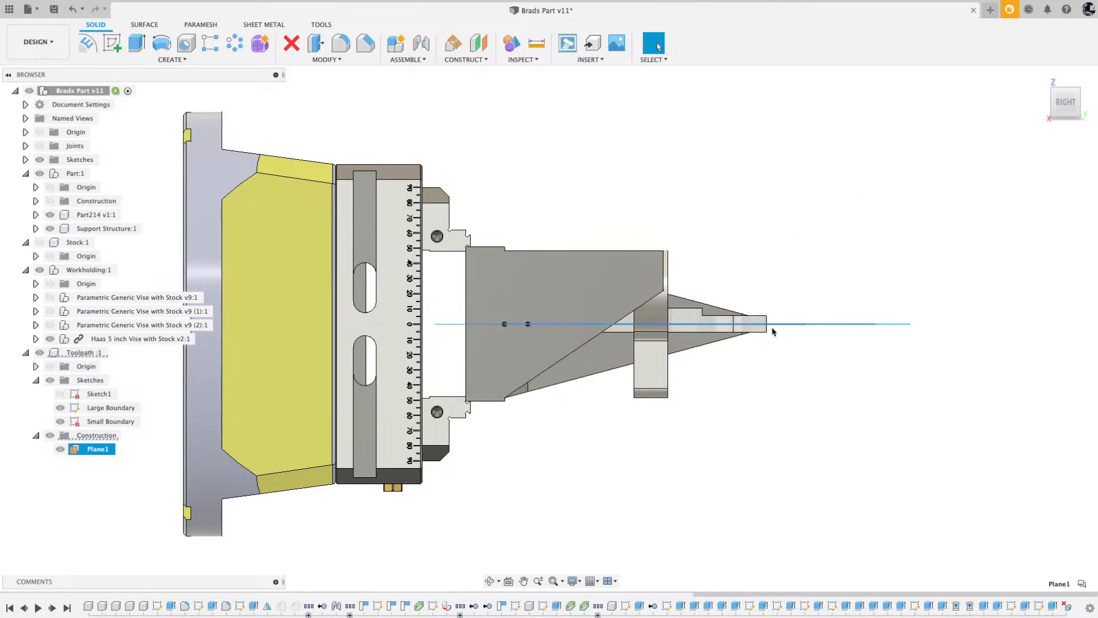
{"action": "middle_click_drag", "start_coordinate": [762, 336], "coordinate": [760, 375], "text": "shift"}
{"action": "scroll", "coordinate": [752, 379], "scroll_direction": "up", "scroll_amount": 5}
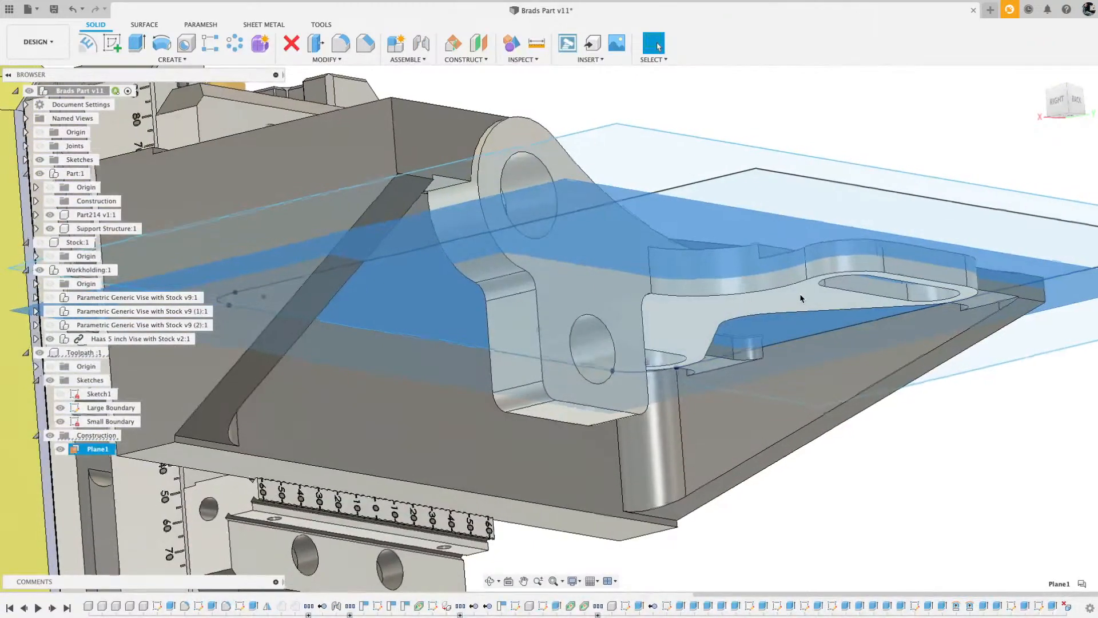
{"action": "scroll", "coordinate": [801, 299], "scroll_direction": "down", "scroll_amount": 10}
{"action": "scroll", "coordinate": [801, 299], "scroll_direction": "up", "scroll_amount": 5}
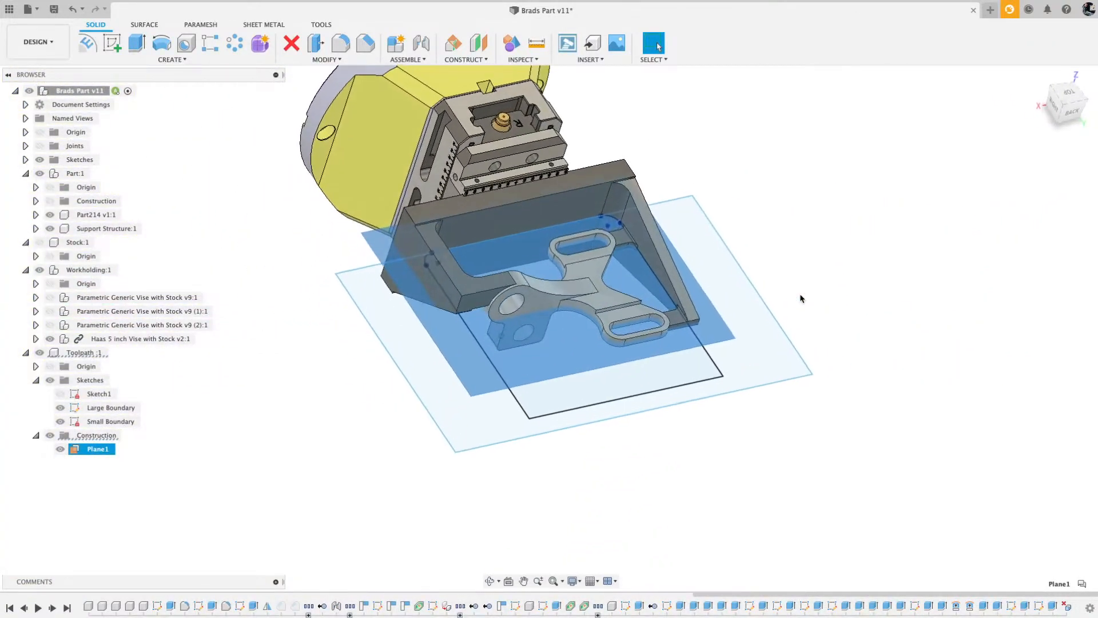
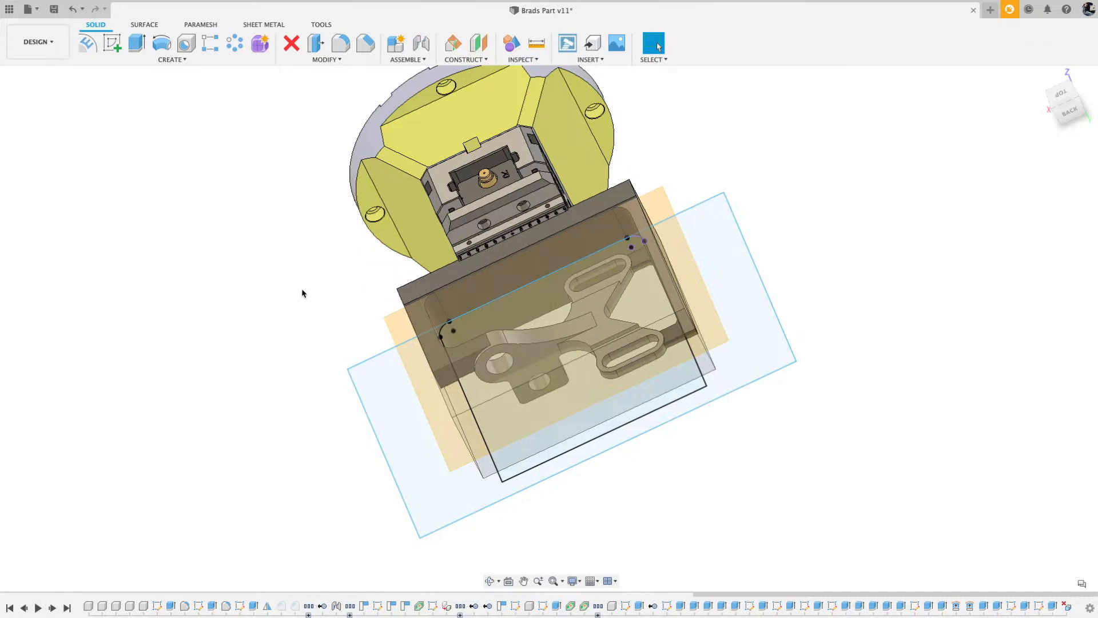
Hide and collapse the Toolpath component, and hide the Stock component inside the Haas 5 inch Vise.
{"action": "scroll", "coordinate": [325, 286], "scroll_direction": "left", "scroll_amount": 5, "text": "shift"}
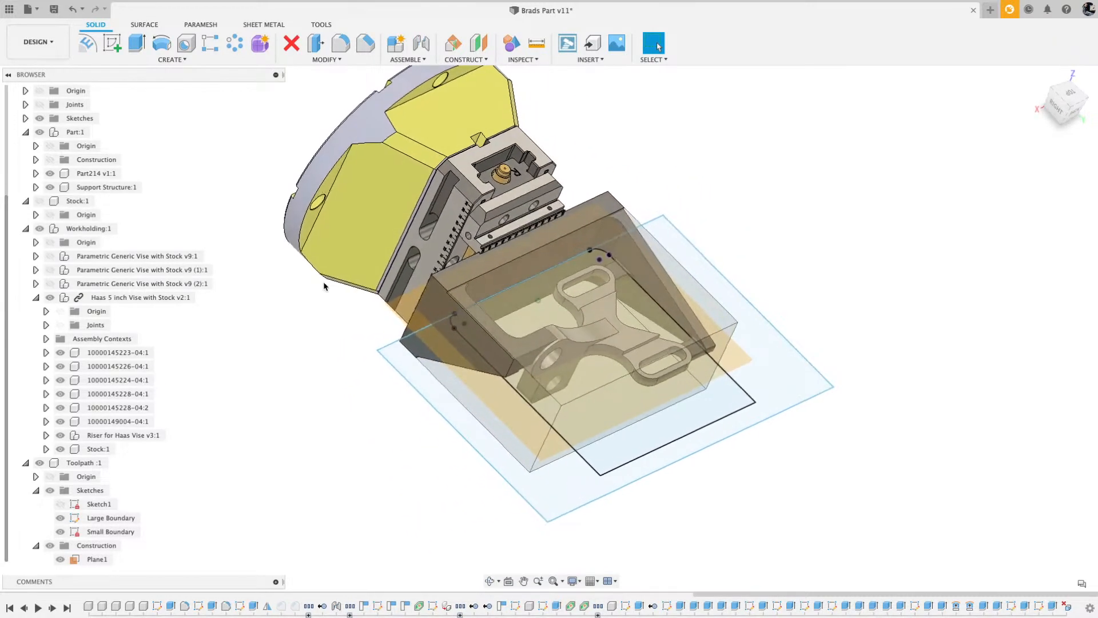
{"action": "scroll", "coordinate": [324, 286], "scroll_direction": "left", "scroll_amount": 2, "text": "shift"}
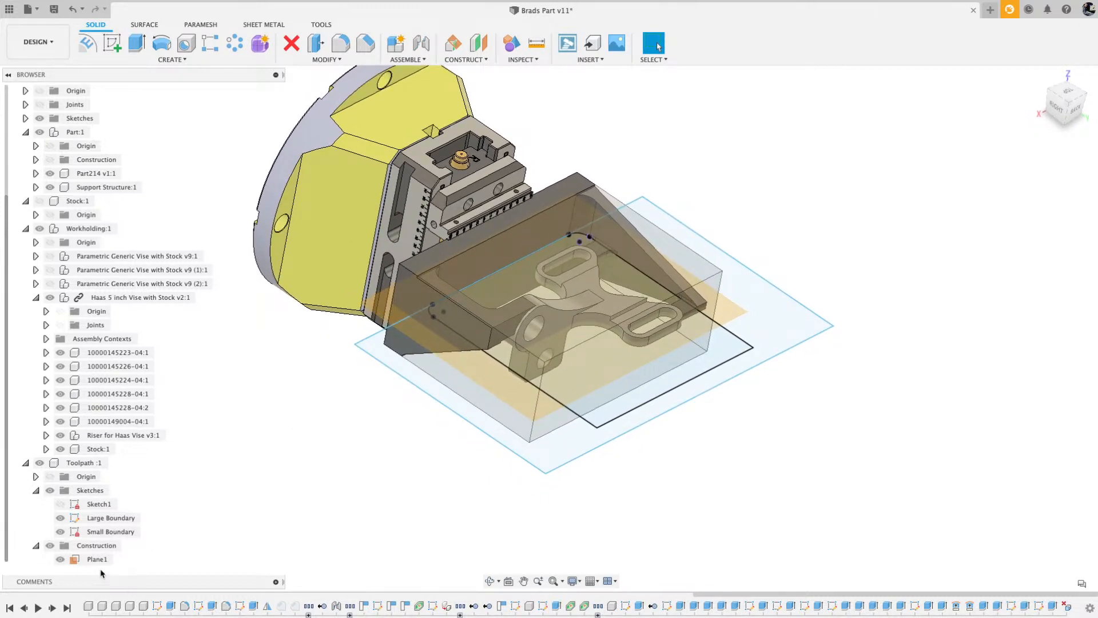
{"action": "left_click", "coordinate": [56, 561]}
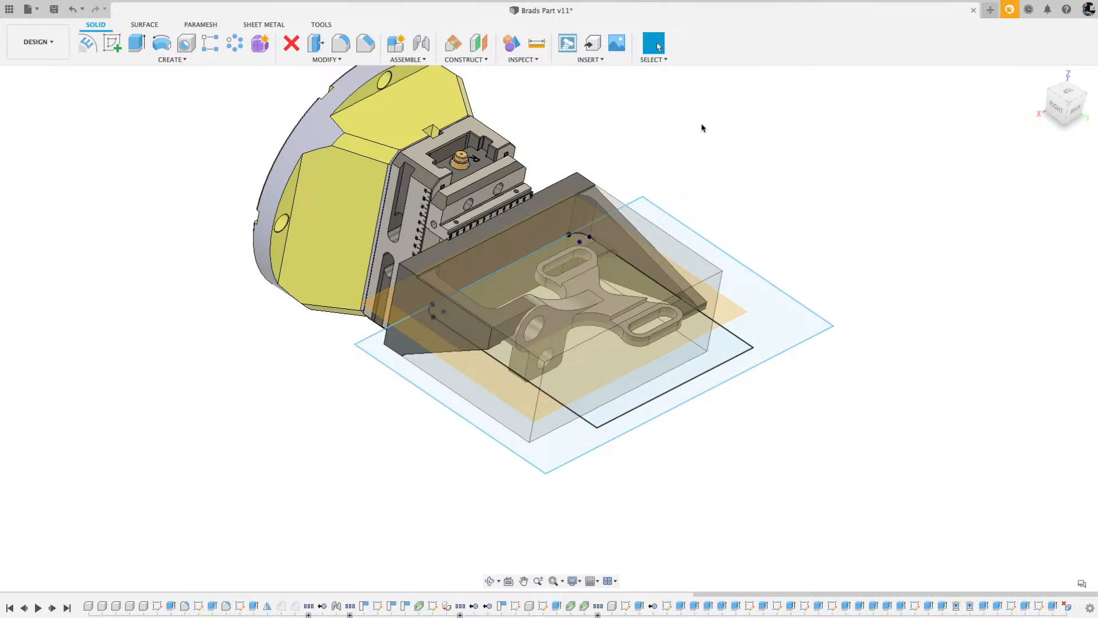
{"action": "middle_click_drag", "start_coordinate": [697, 131], "coordinate": [435, 287], "text": "shift"}
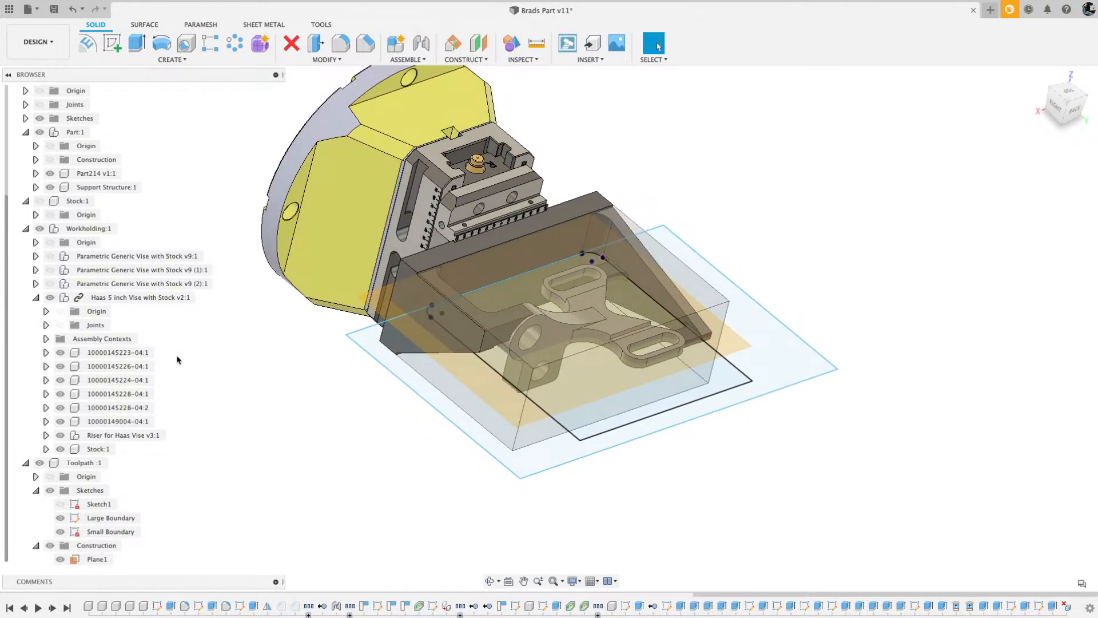
{"action": "mouse_move", "coordinate": [177, 359]}
{"action": "middle_mouse_down", "text": "shift"}
{"action": "mouse_move", "coordinate": [125, 449]}
{"action": "mouse_move", "coordinate": [53, 415]}
{"action": "mouse_move", "coordinate": [67, 419]}
{"action": "middle_mouse_up", "text": "shift"}
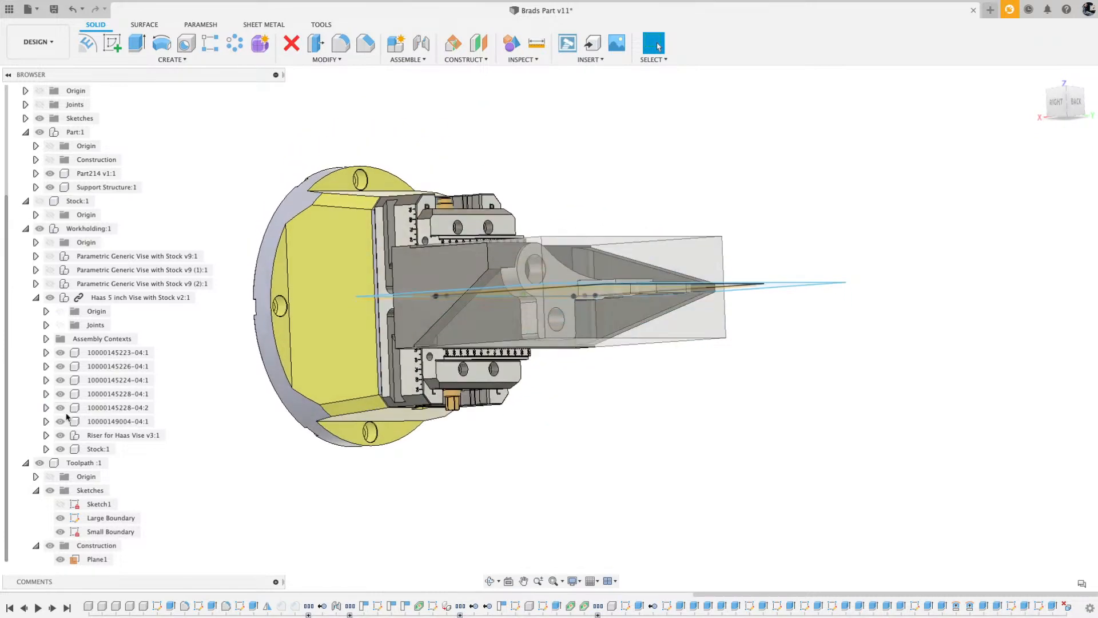
{"action": "left_click", "coordinate": [39, 463]}
{"action": "middle_click_drag", "start_coordinate": [40, 465], "coordinate": [37, 465], "text": "shift"}
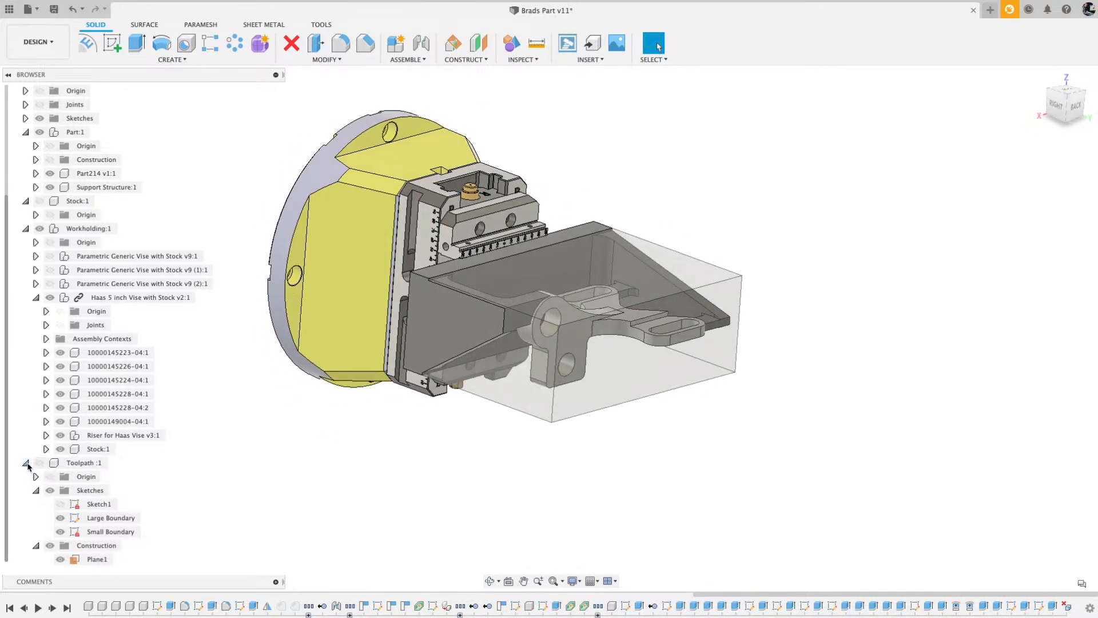
{"action": "left_click", "coordinate": [27, 463]}
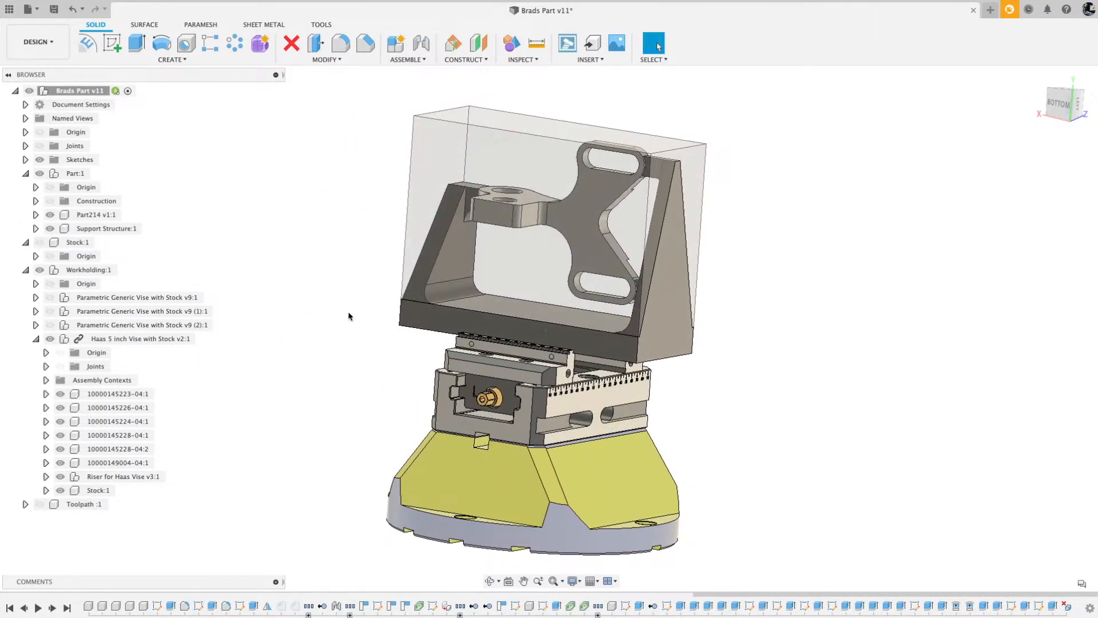
{"action": "left_click", "coordinate": [60, 490]}
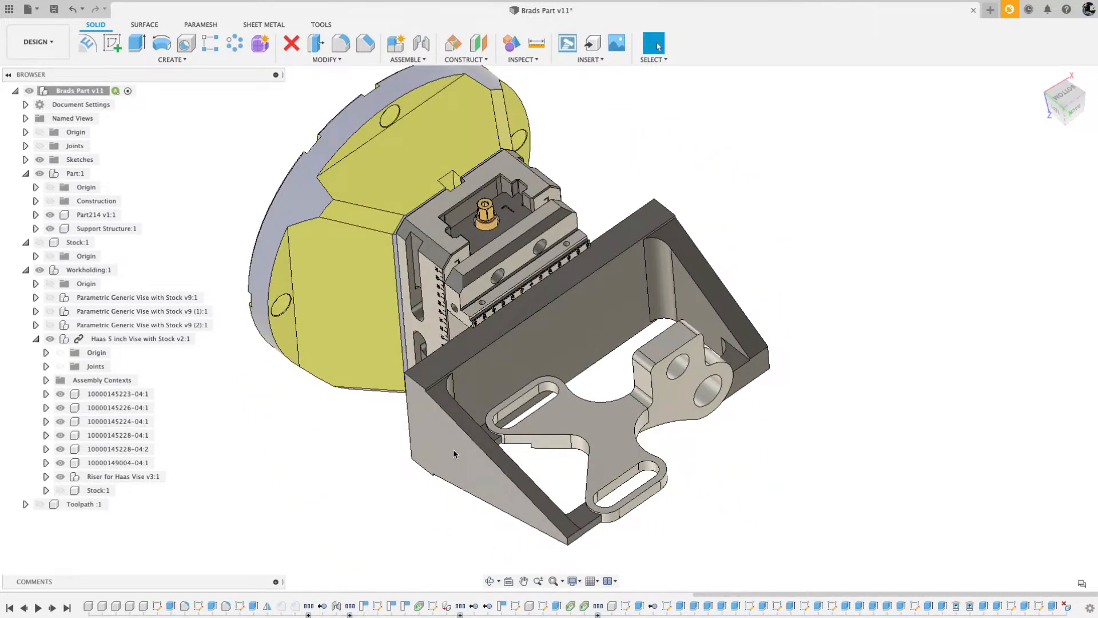
Highlight the Support Structure and Part214 v1 in turn to tell them apart, and clear the selection.
{"action": "left_click", "coordinate": [110, 229]}
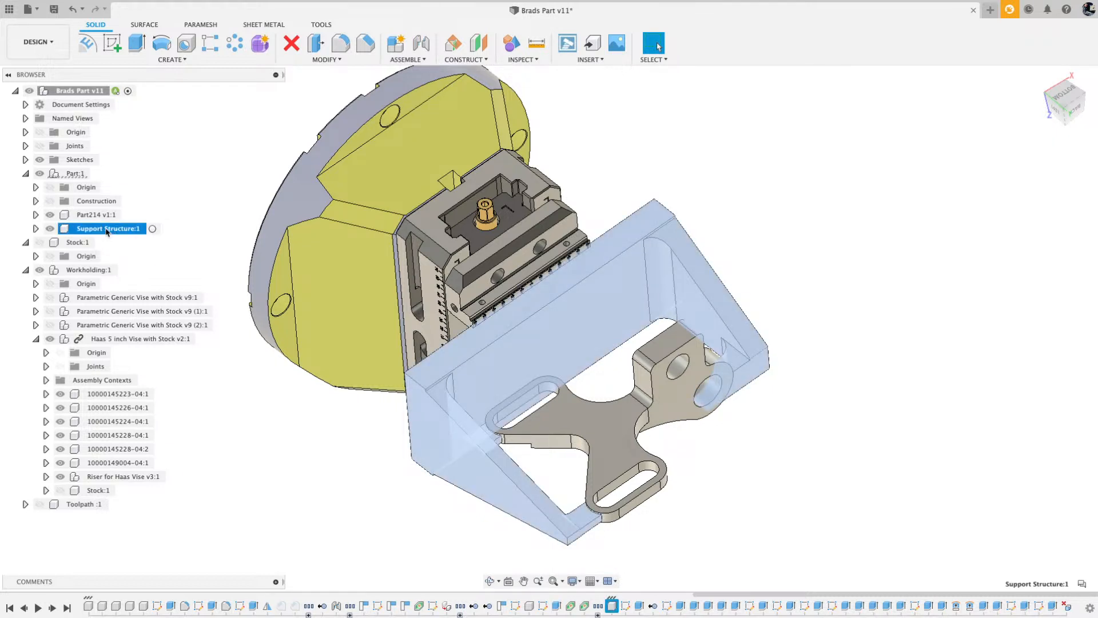
{"action": "left_click", "coordinate": [98, 218]}
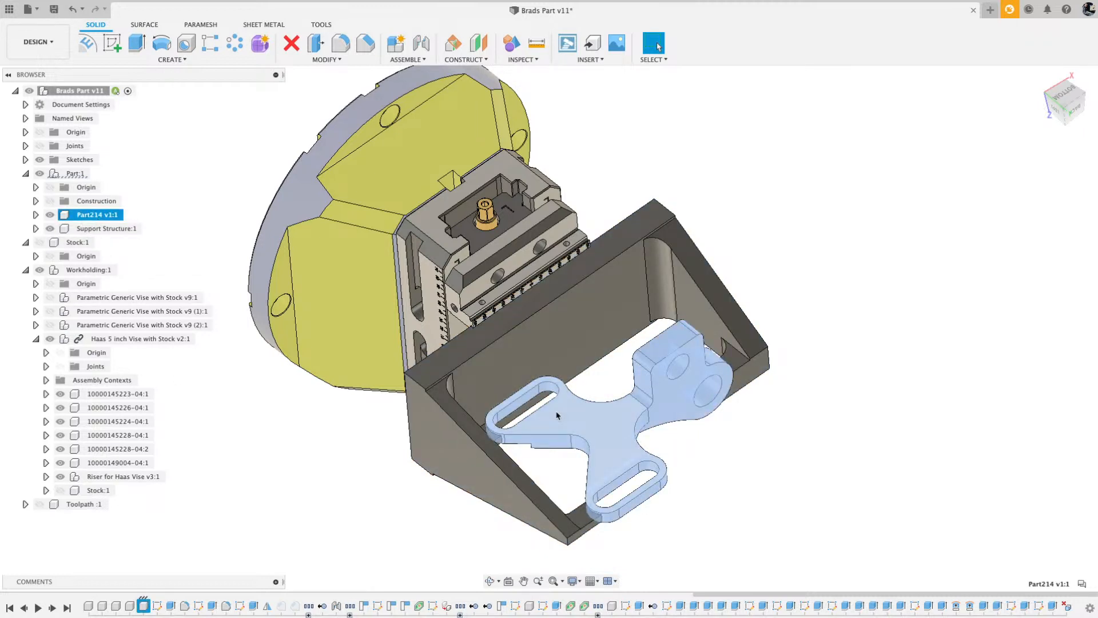
{"action": "scroll", "coordinate": [466, 448], "scroll_direction": "up", "scroll_amount": 3}
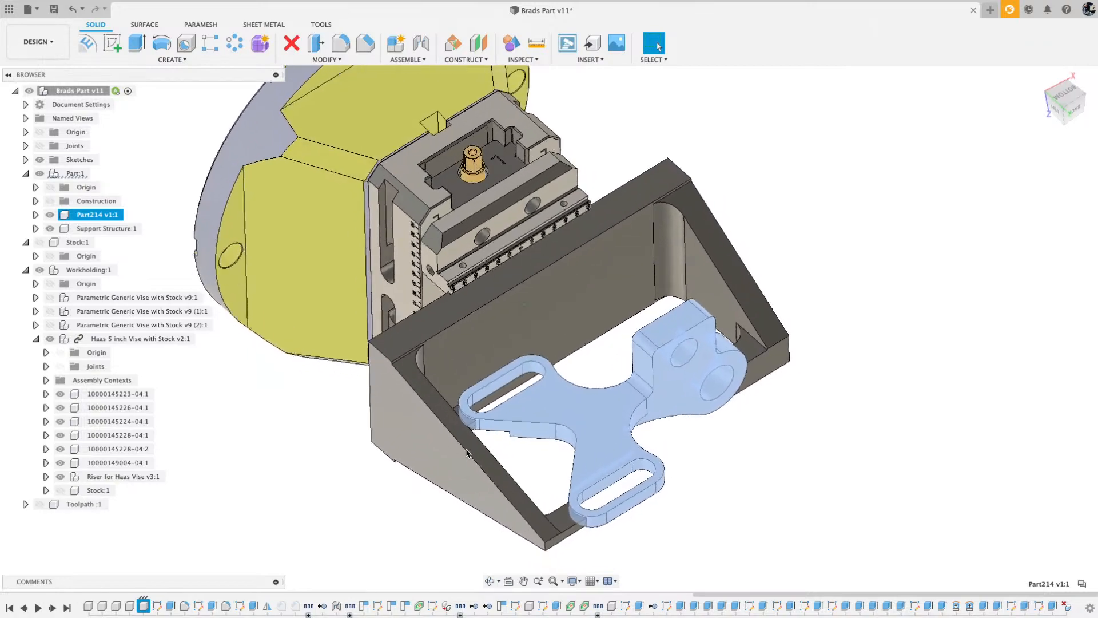
{"action": "scroll", "coordinate": [466, 453], "scroll_direction": "up", "scroll_amount": 5}
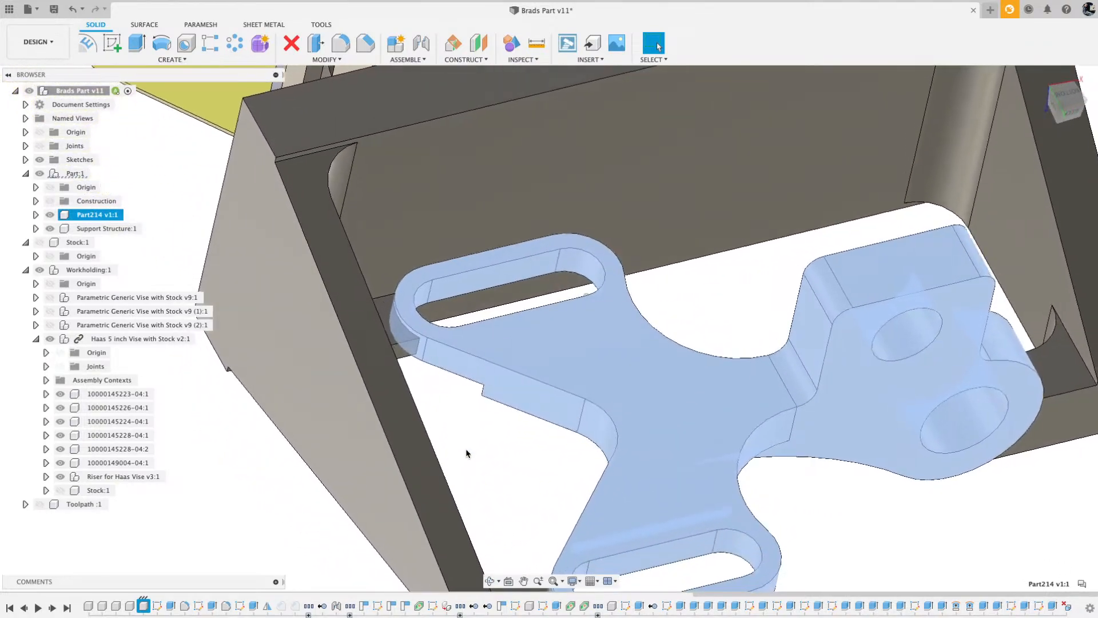
{"action": "left_click", "coordinate": [469, 450]}
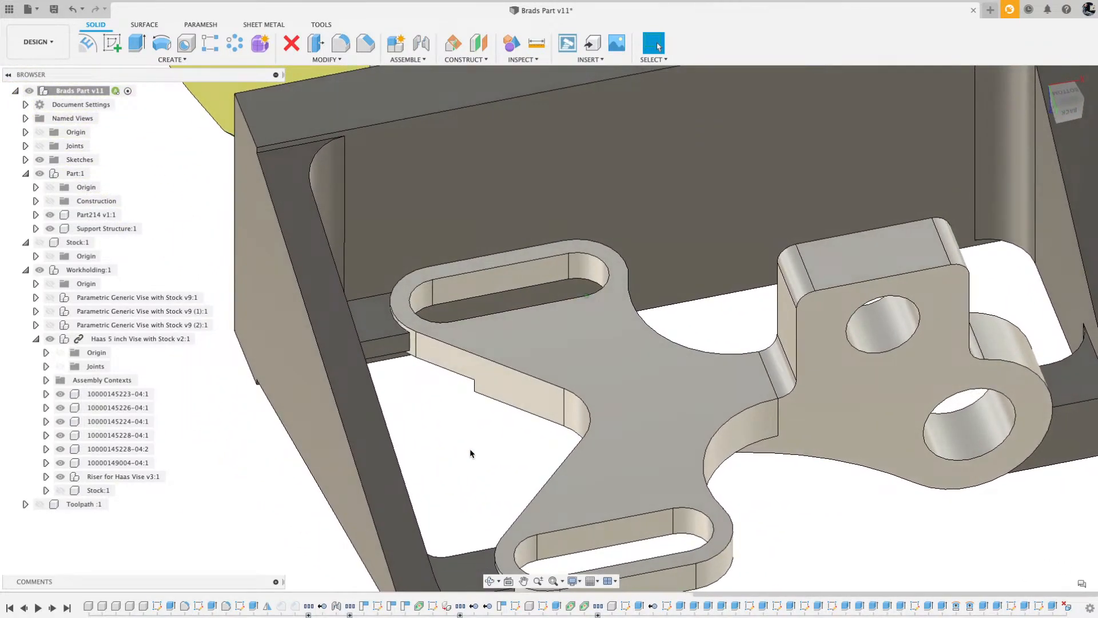
Inspect up close where the support structure joins the part's two slotted ends and its end with the two holes.
{"action": "scroll", "coordinate": [429, 409], "scroll_direction": "down", "scroll_amount": 3}
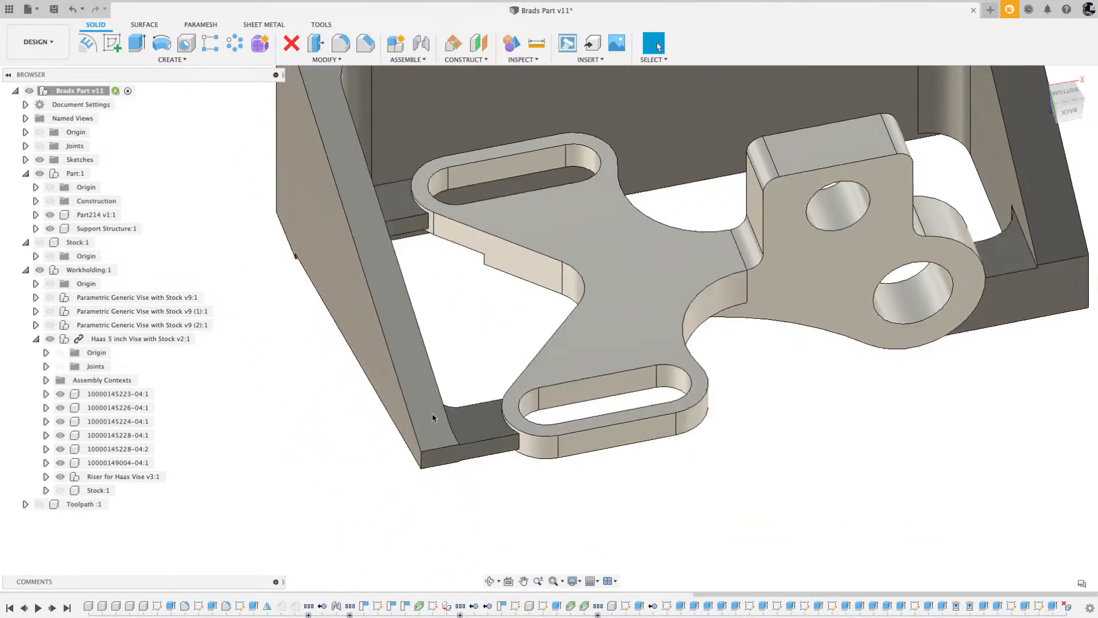
{"action": "scroll", "coordinate": [433, 418], "scroll_direction": "up", "scroll_amount": 6}
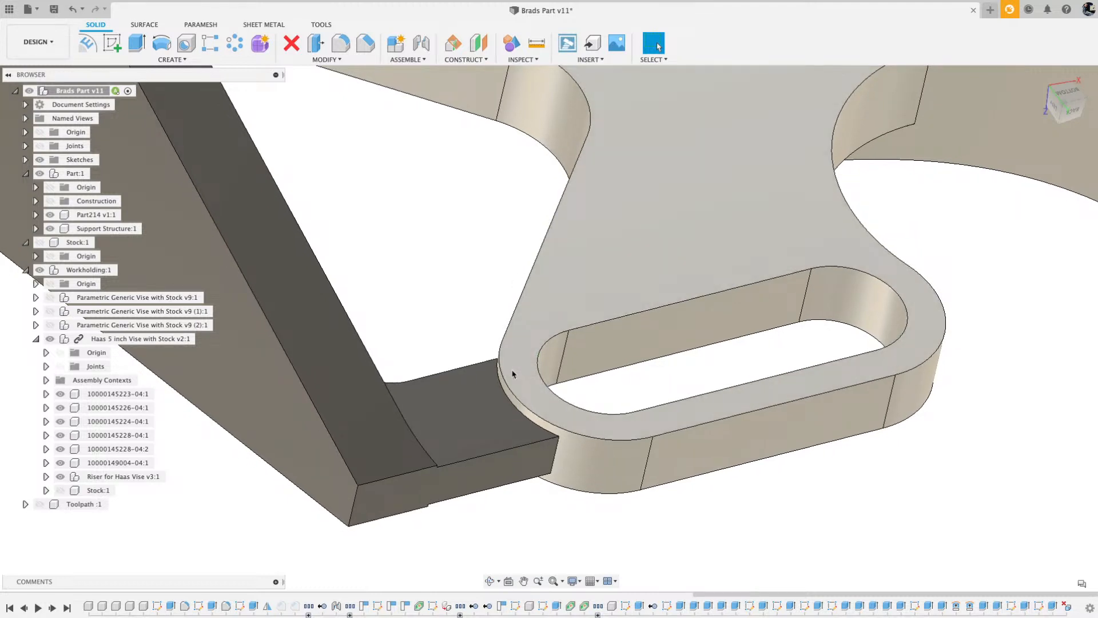
{"action": "scroll", "coordinate": [519, 416], "scroll_direction": "up", "scroll_amount": 2}
{"action": "scroll", "coordinate": [519, 415], "scroll_direction": "up", "scroll_amount": 4}
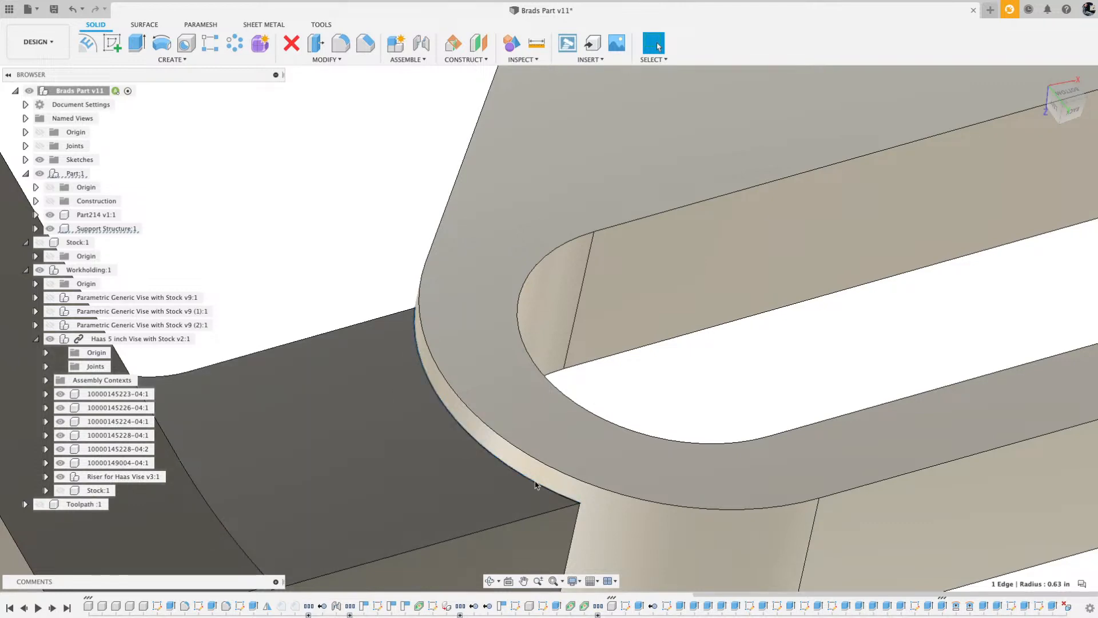
{"action": "middle_click_drag", "start_coordinate": [438, 375], "coordinate": [553, 327], "text": "shift"}
{"action": "scroll", "coordinate": [537, 331], "scroll_direction": "down", "scroll_amount": 6}
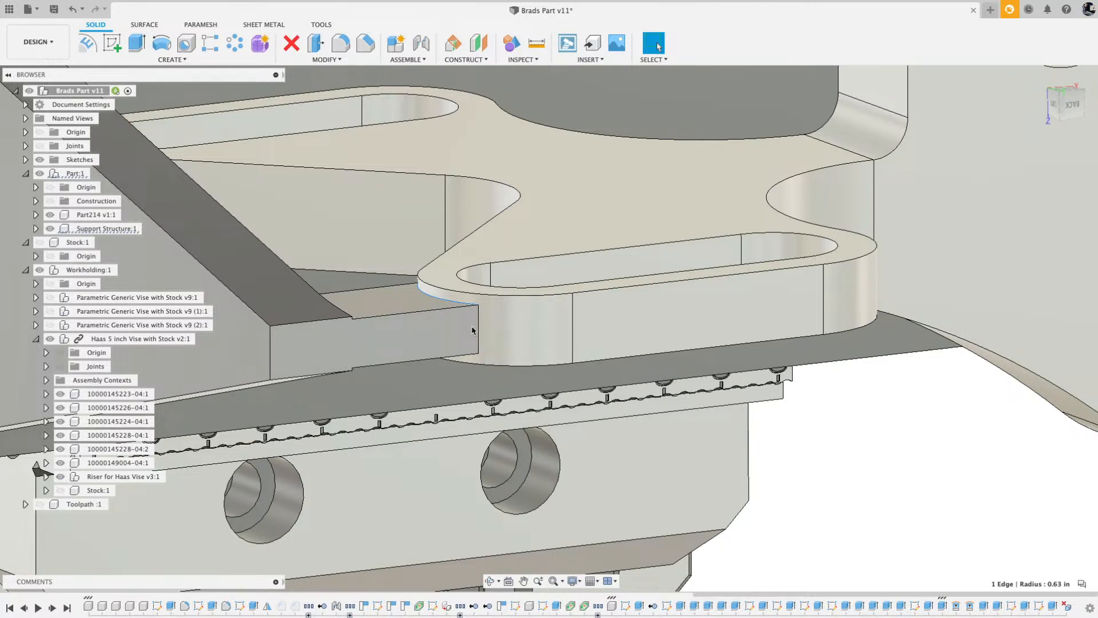
{"action": "scroll", "coordinate": [473, 330], "scroll_direction": "up", "scroll_amount": 5}
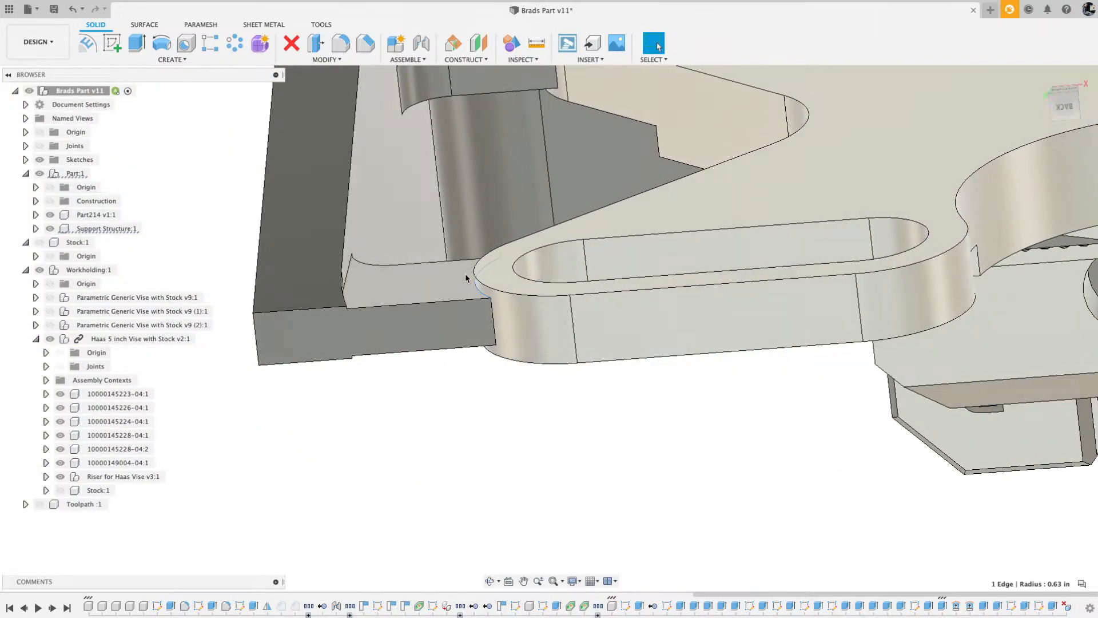
{"action": "scroll", "coordinate": [478, 318], "scroll_direction": "down", "scroll_amount": 2}
{"action": "middle_click_drag", "start_coordinate": [533, 95], "coordinate": [511, 186]}
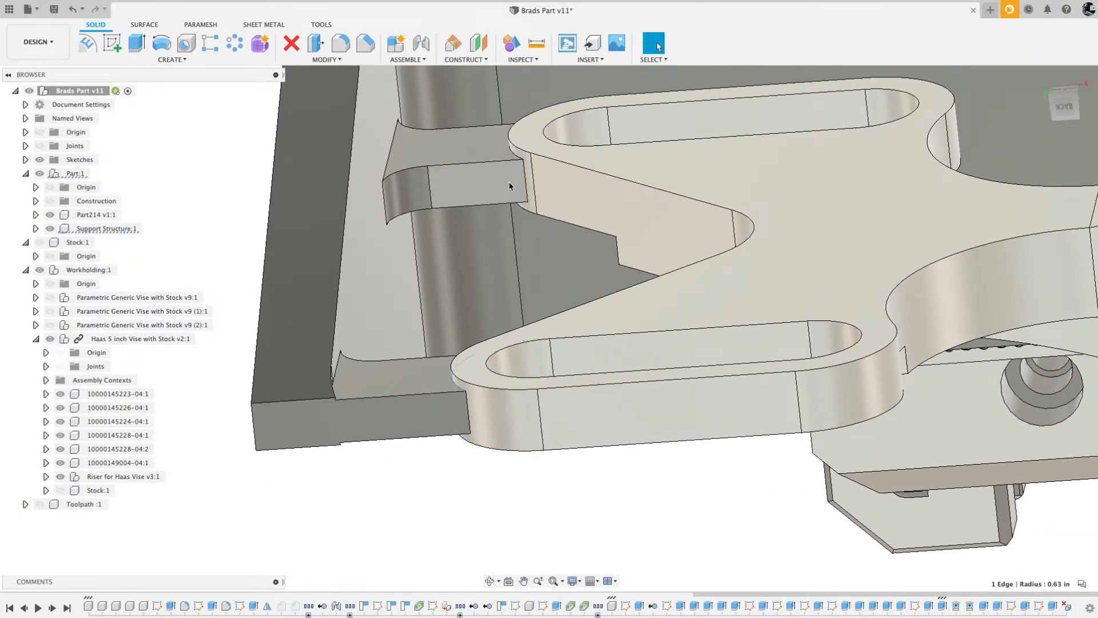
{"action": "scroll", "coordinate": [511, 186], "scroll_direction": "right", "scroll_amount": 10}
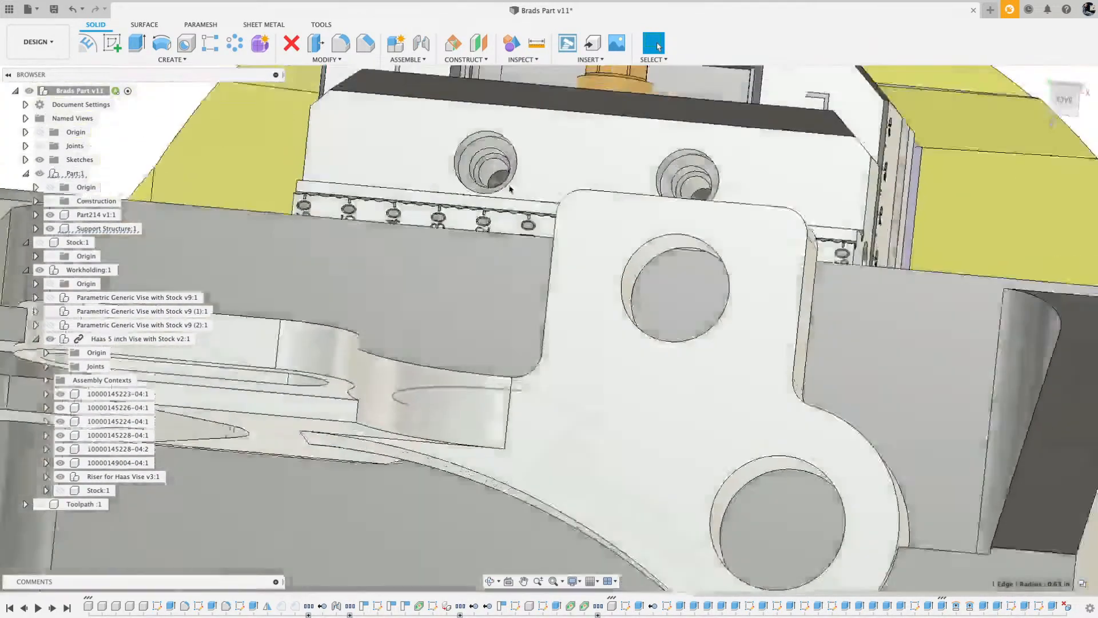
{"action": "scroll", "coordinate": [511, 189], "scroll_direction": "down", "scroll_amount": 10, "text": "shift"}
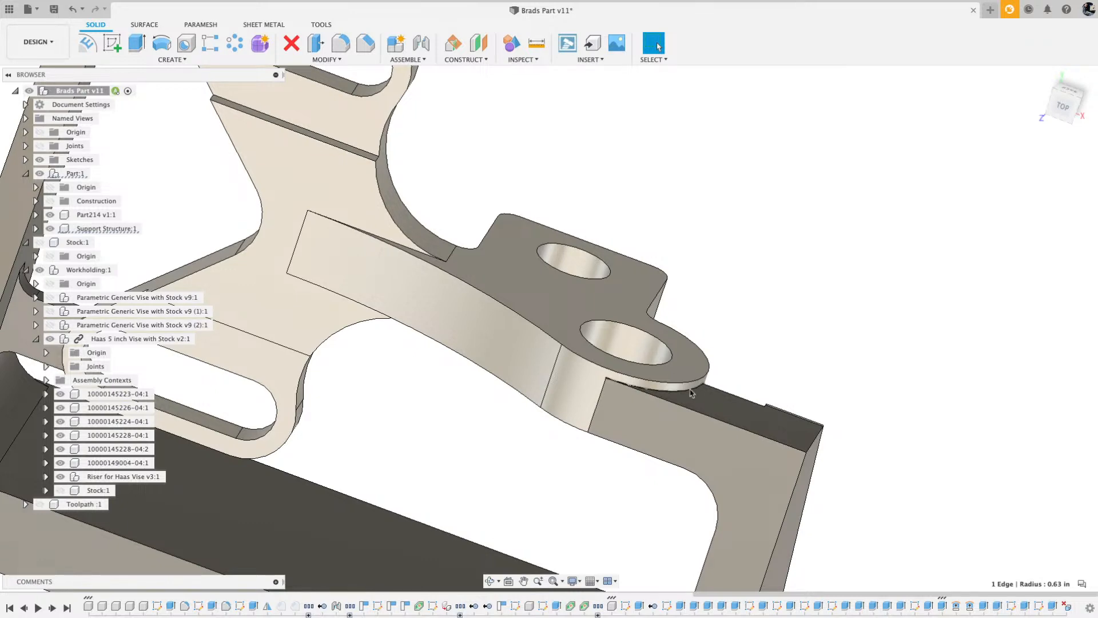
{"action": "middle_click_drag", "start_coordinate": [691, 393], "coordinate": [567, 273], "text": "shift"}
Select the faces of the two support tabs beside the part's slotted ends in turn to point out the connections.
{"action": "left_click", "coordinate": [272, 423]}
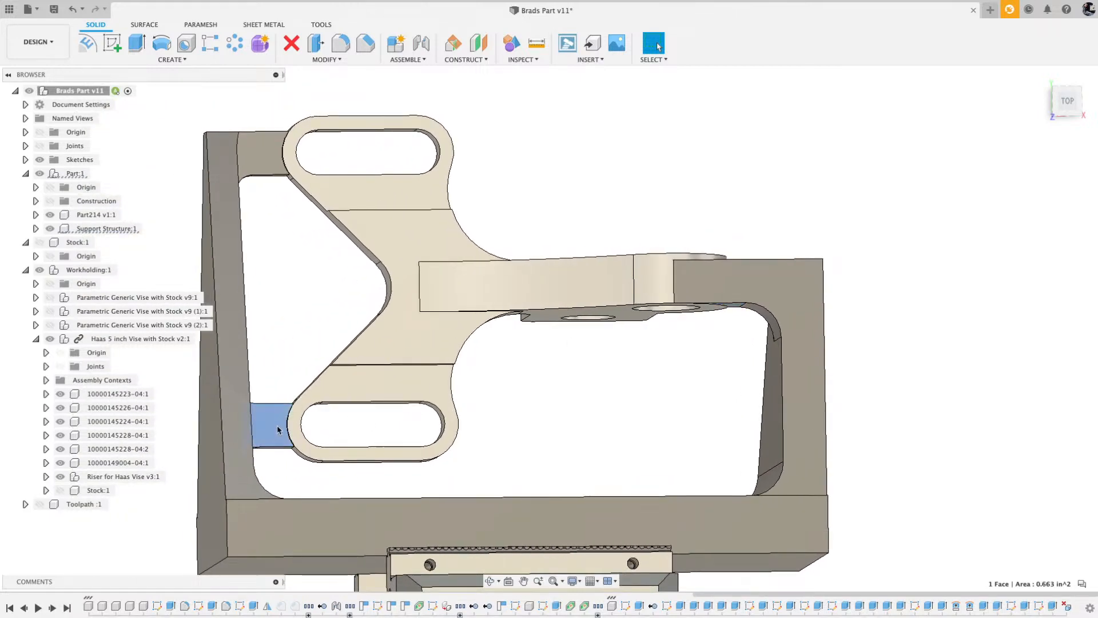
{"action": "left_click", "coordinate": [269, 164]}
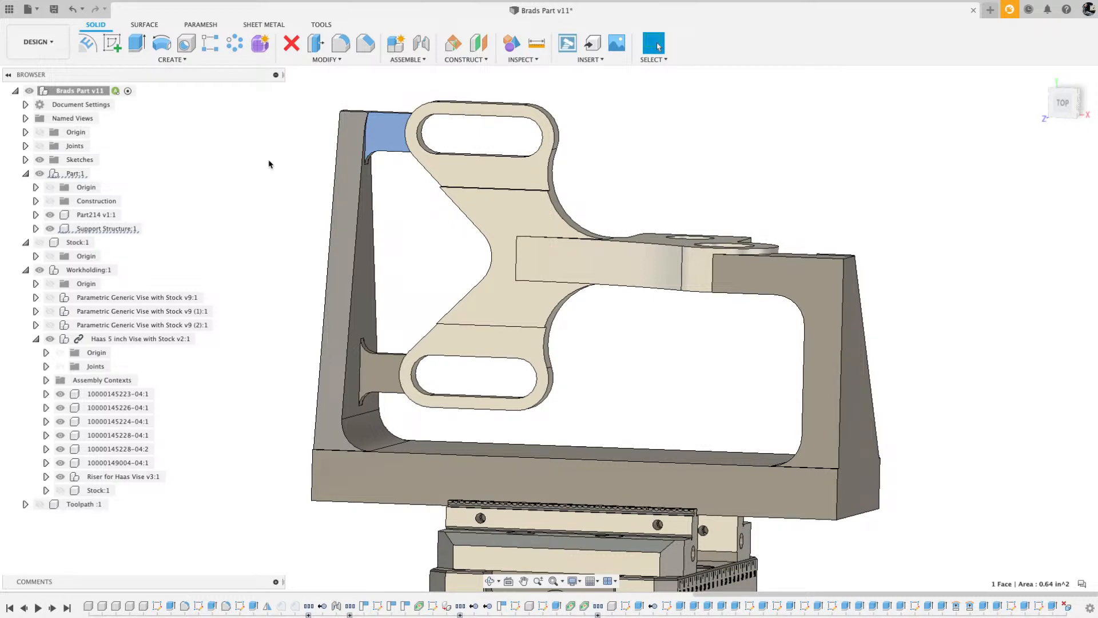
{"action": "middle_click_drag", "start_coordinate": [450, 330], "coordinate": [478, 333], "text": "shift"}
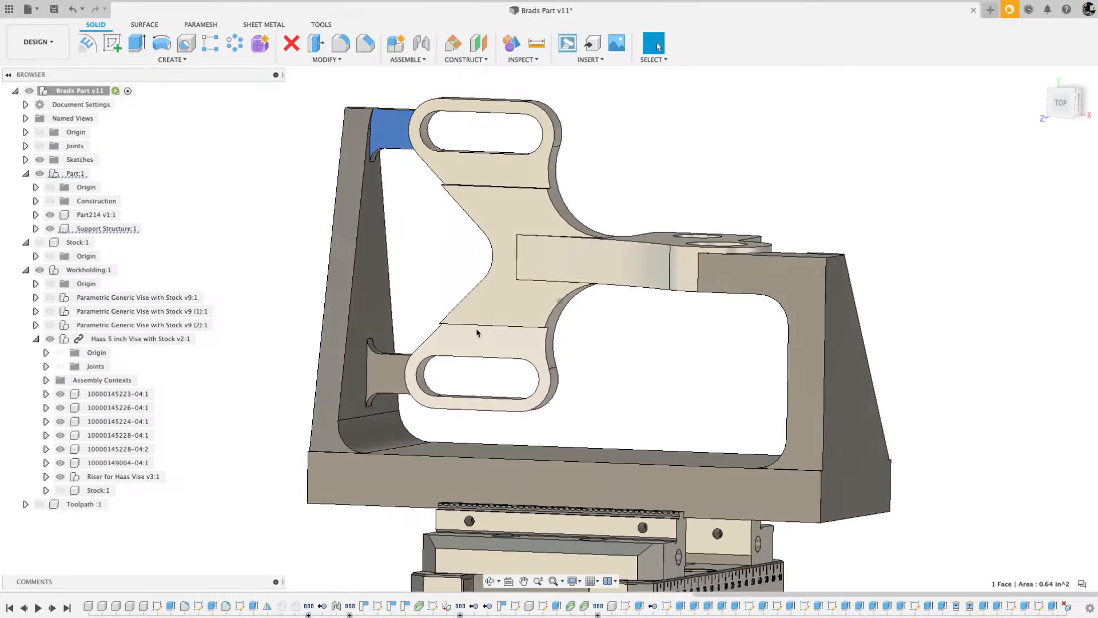
{"action": "middle_click_drag", "start_coordinate": [552, 280], "coordinate": [394, 338], "text": "shift"}
{"action": "left_click", "coordinate": [382, 339]}
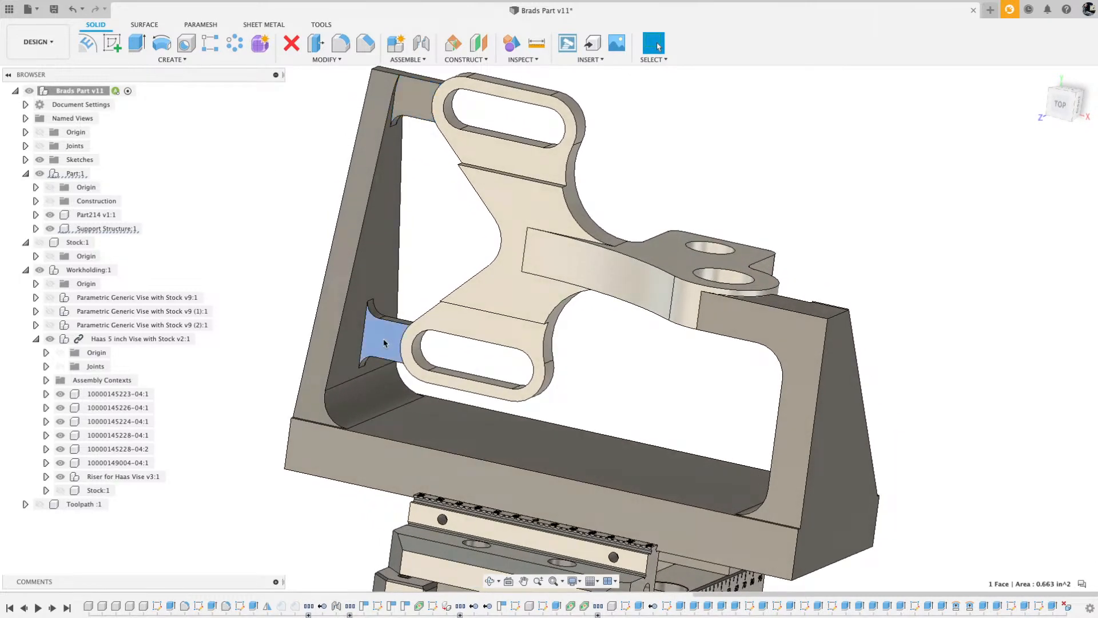
{"action": "left_click", "coordinate": [419, 110]}
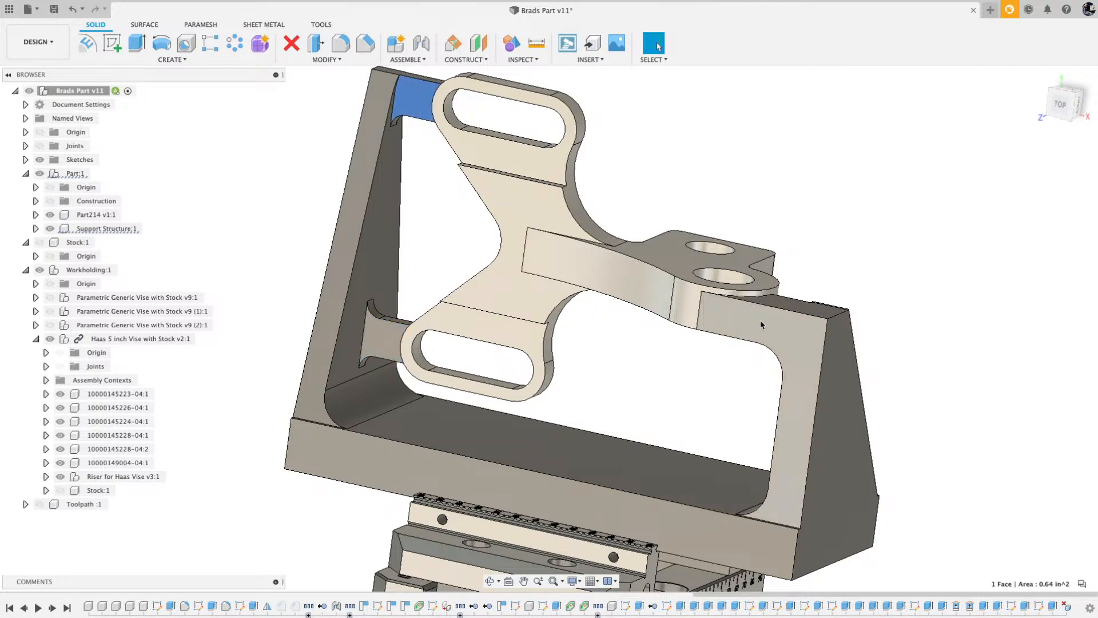
Select the narrow outer face of the support's side wall that carries the two tabs.
{"action": "scroll", "coordinate": [766, 319], "scroll_direction": "down", "scroll_amount": 5}
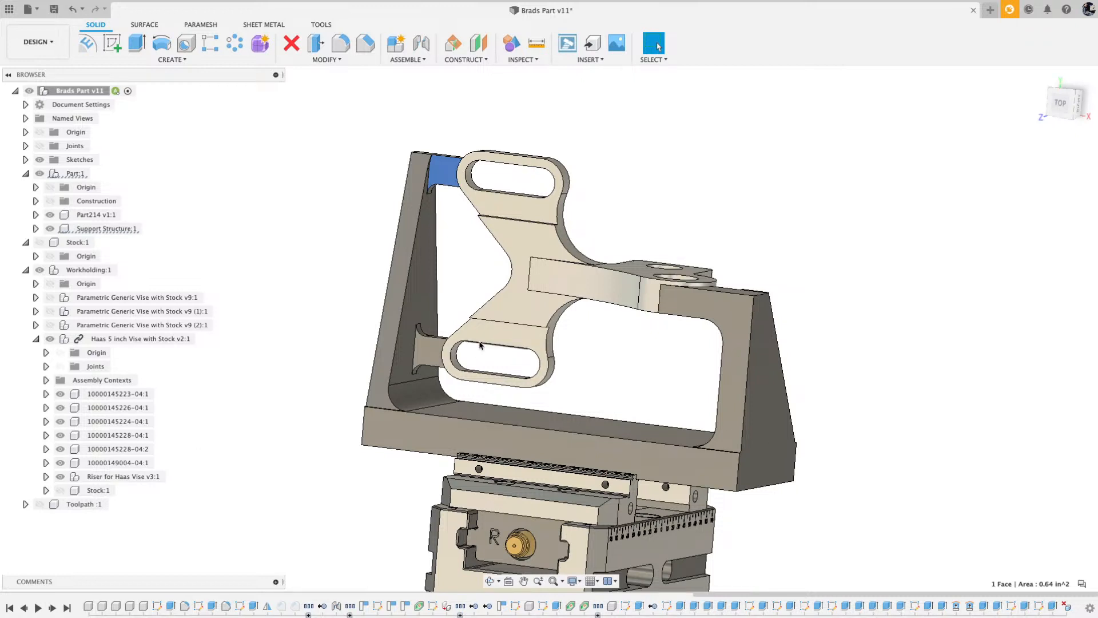
{"action": "middle_click_drag", "start_coordinate": [481, 345], "coordinate": [456, 308]}
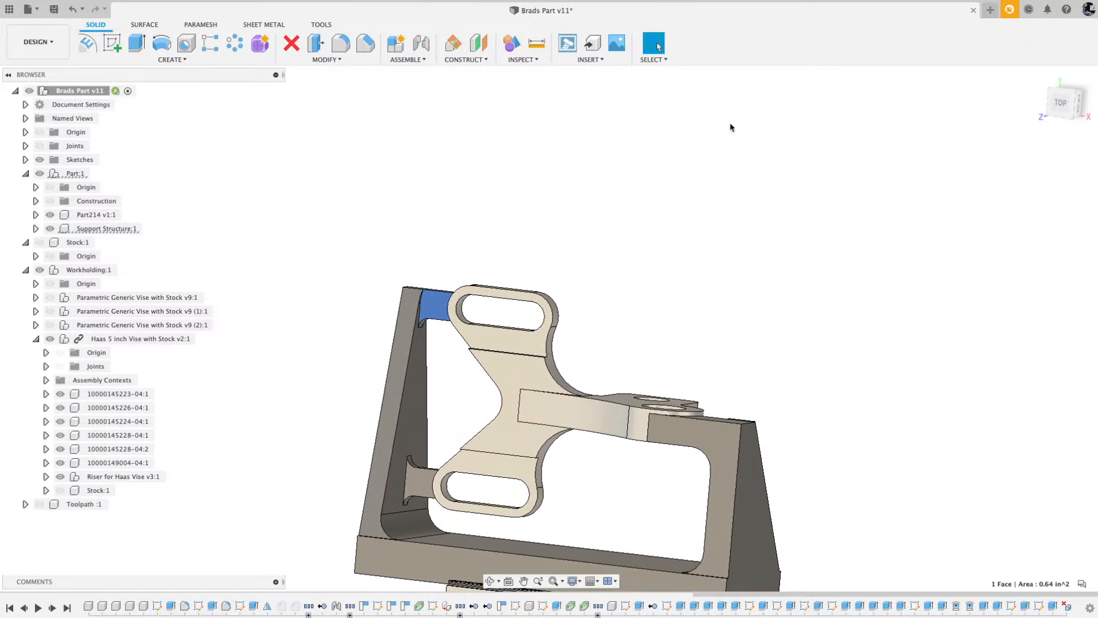
{"action": "middle_click_drag", "start_coordinate": [639, 137], "coordinate": [636, 137], "text": "shift"}
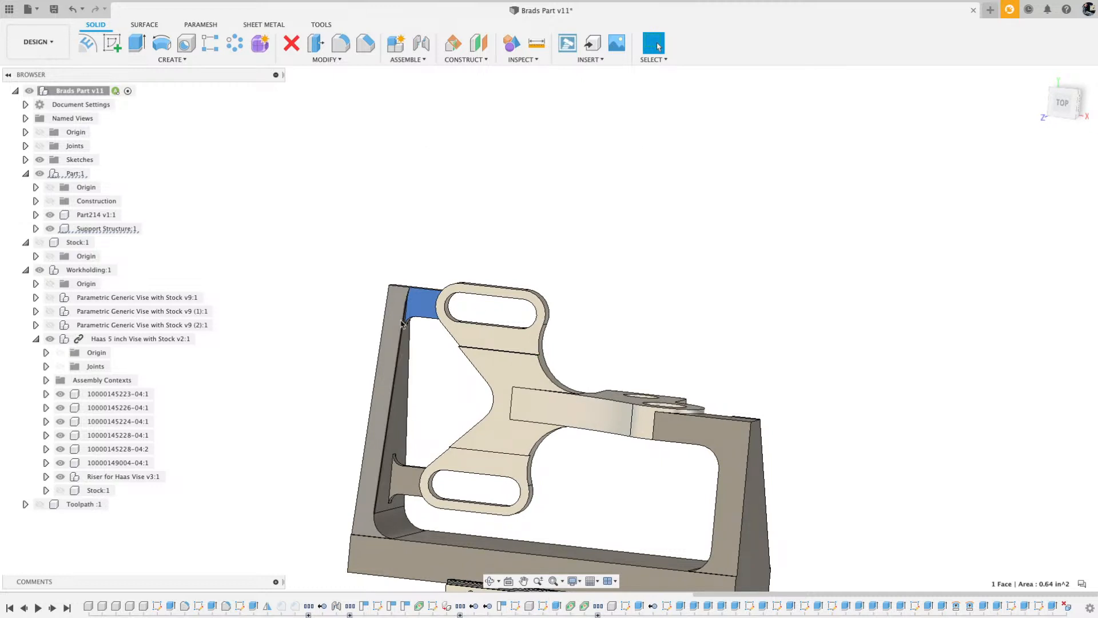
{"action": "left_click", "coordinate": [398, 343]}
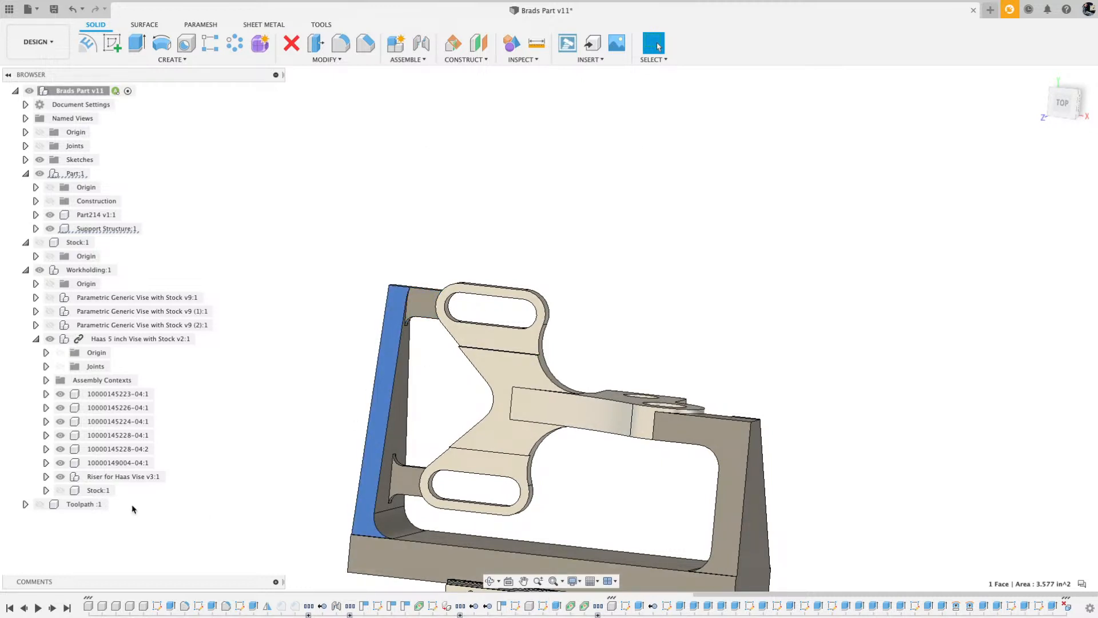
Show the Haas 5 inch Vise's stock around the part and look at how it encloses the support structure.
{"action": "left_click", "coordinate": [60, 490]}
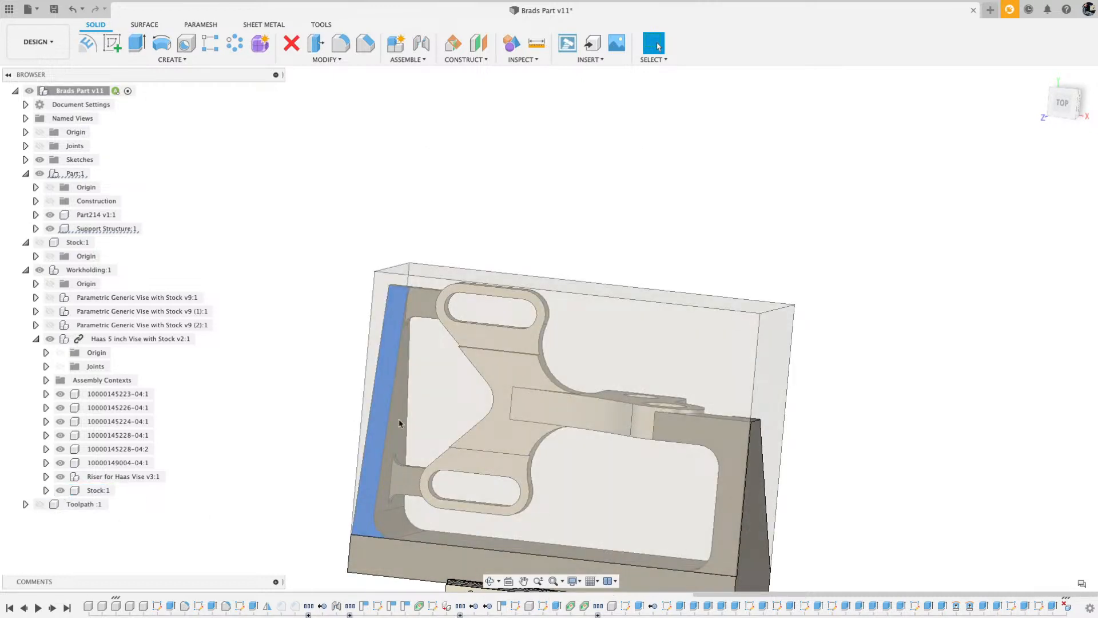
{"action": "middle_click_drag", "start_coordinate": [388, 390], "coordinate": [426, 469], "text": "shift"}
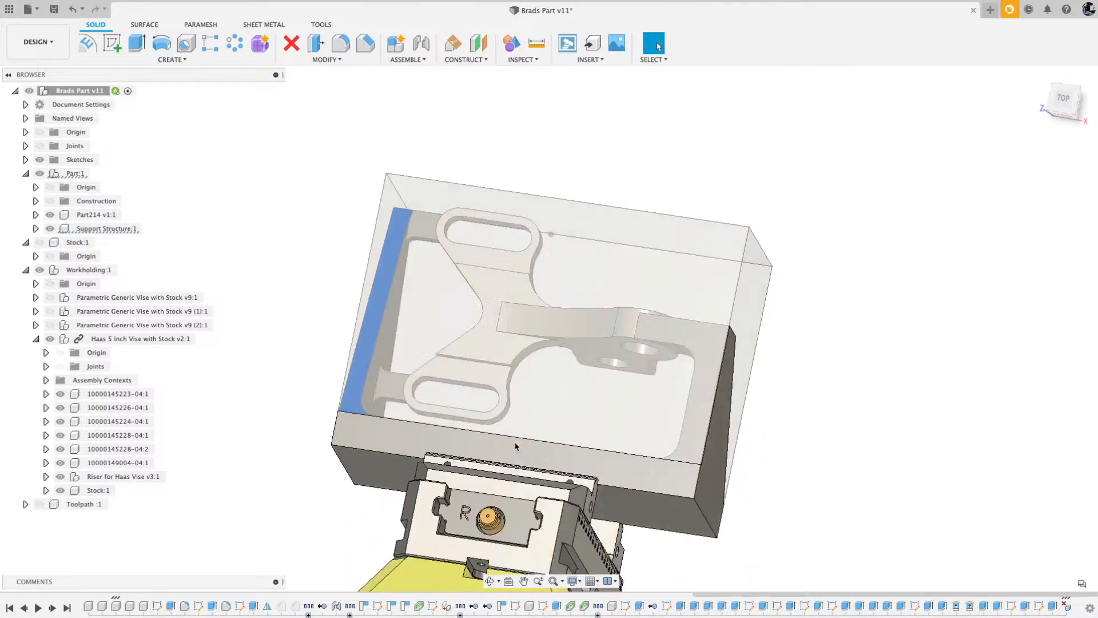
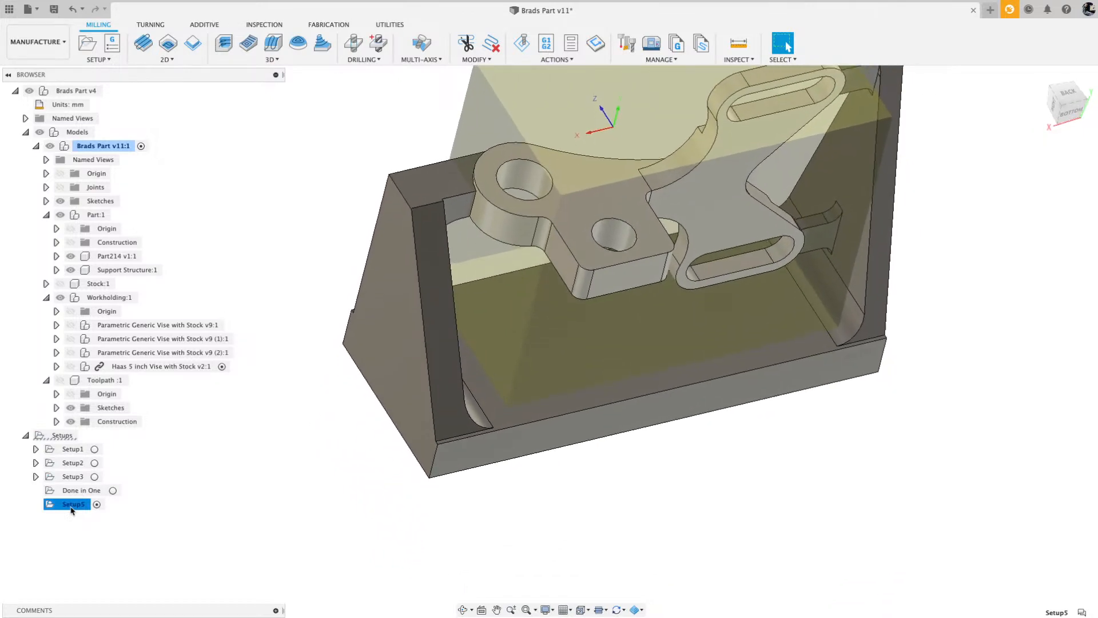
Rename Setup5 as Livestream and open the setup for editing.
{"action": "right_click", "coordinate": [72, 508]}
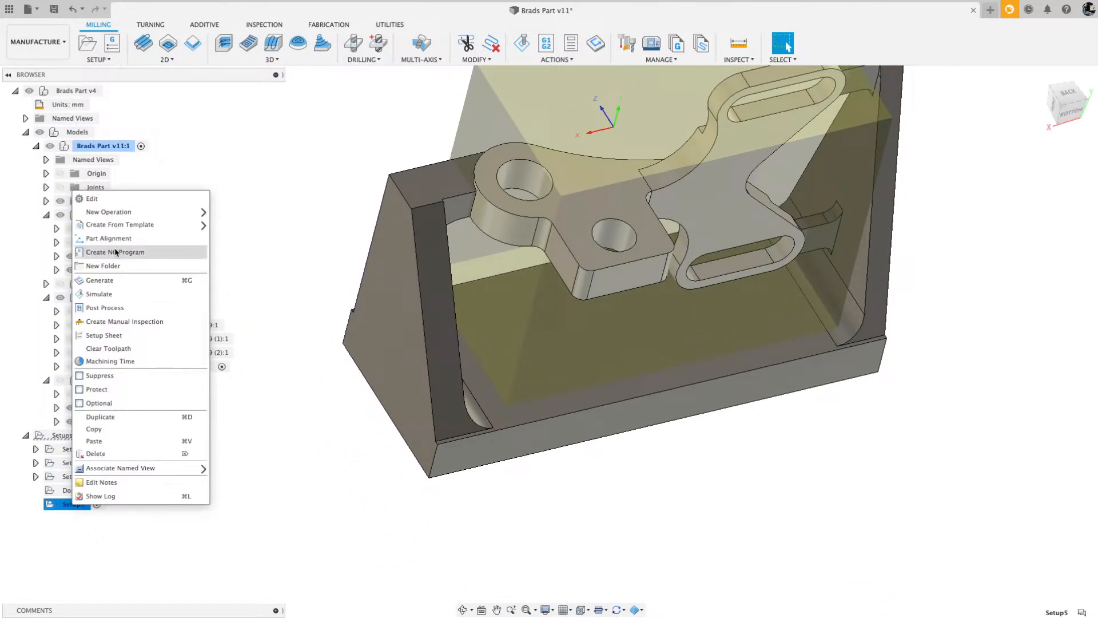
{"action": "left_click", "coordinate": [92, 525]}
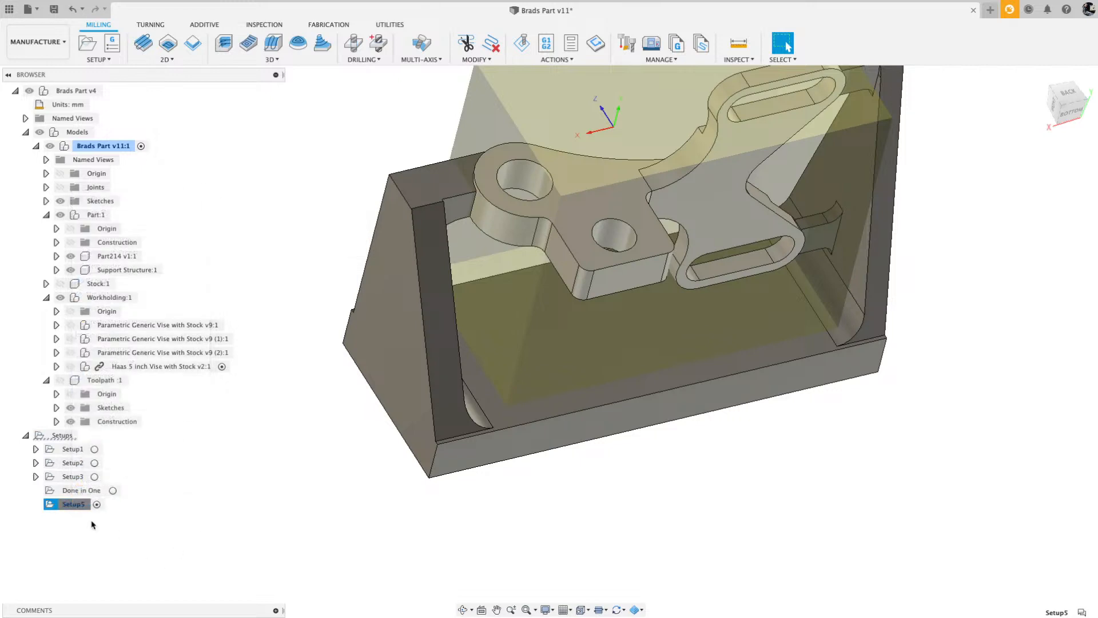
{"action": "double_click", "coordinate": [77, 507]}
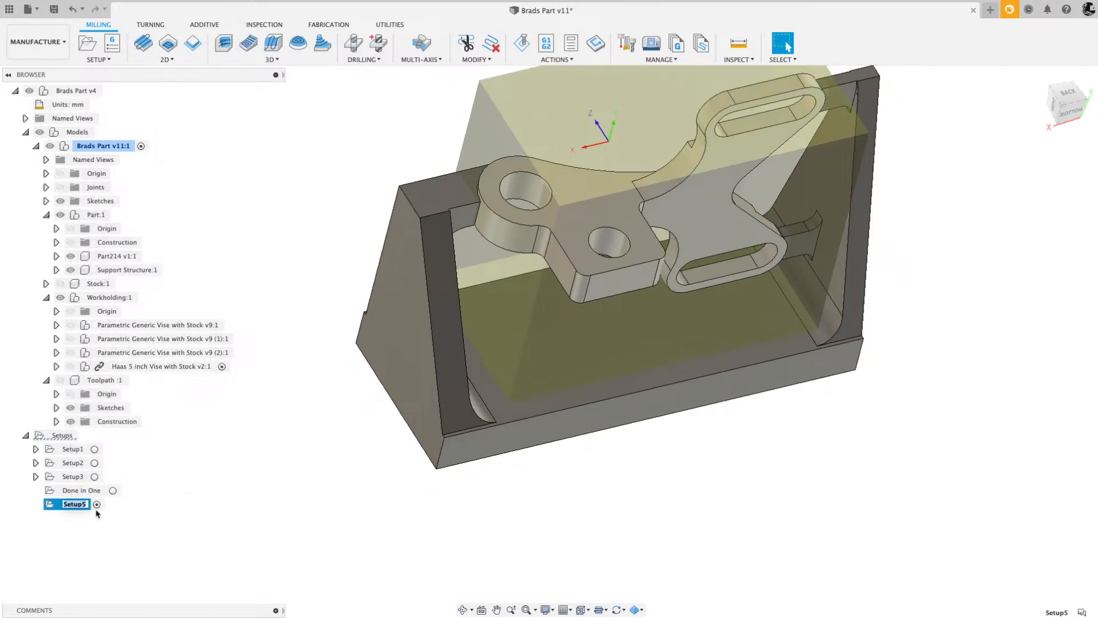
{"action": "type", "text": "Livestream"}
{"action": "key", "text": "Return"}
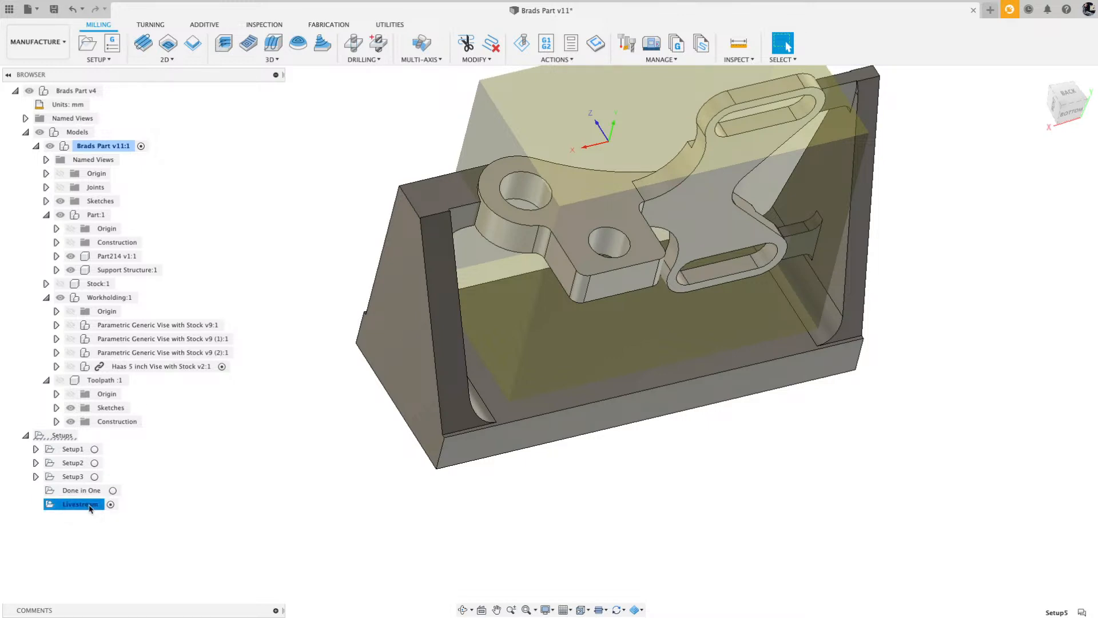
{"action": "right_click", "coordinate": [90, 508]}
{"action": "left_click", "coordinate": [128, 197]}
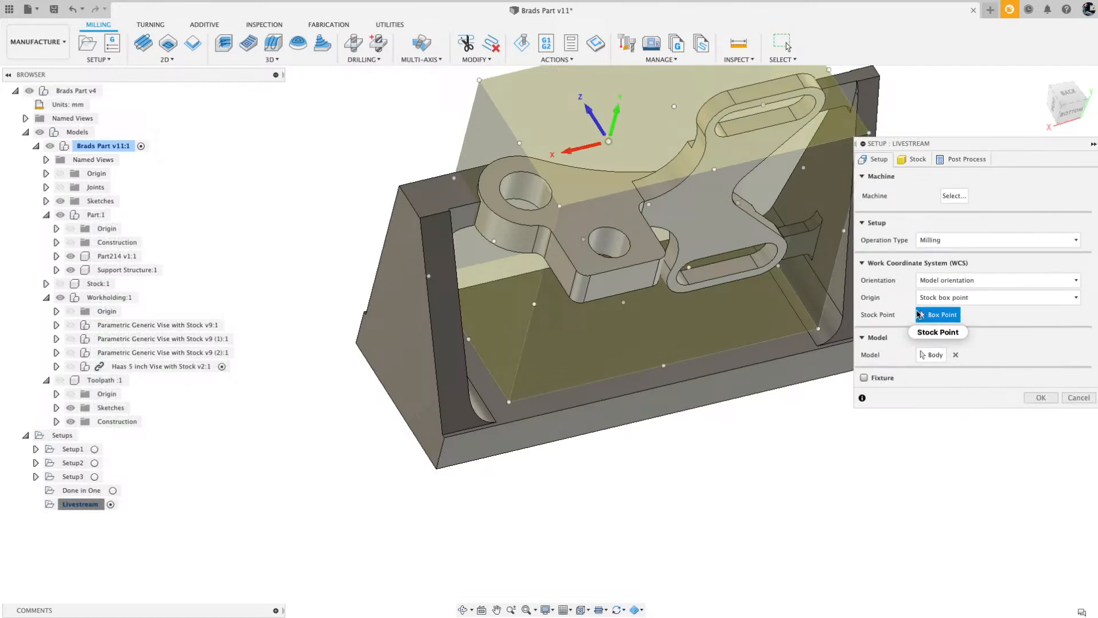
{"action": "scroll", "coordinate": [727, 332], "scroll_direction": "down", "scroll_amount": 3}
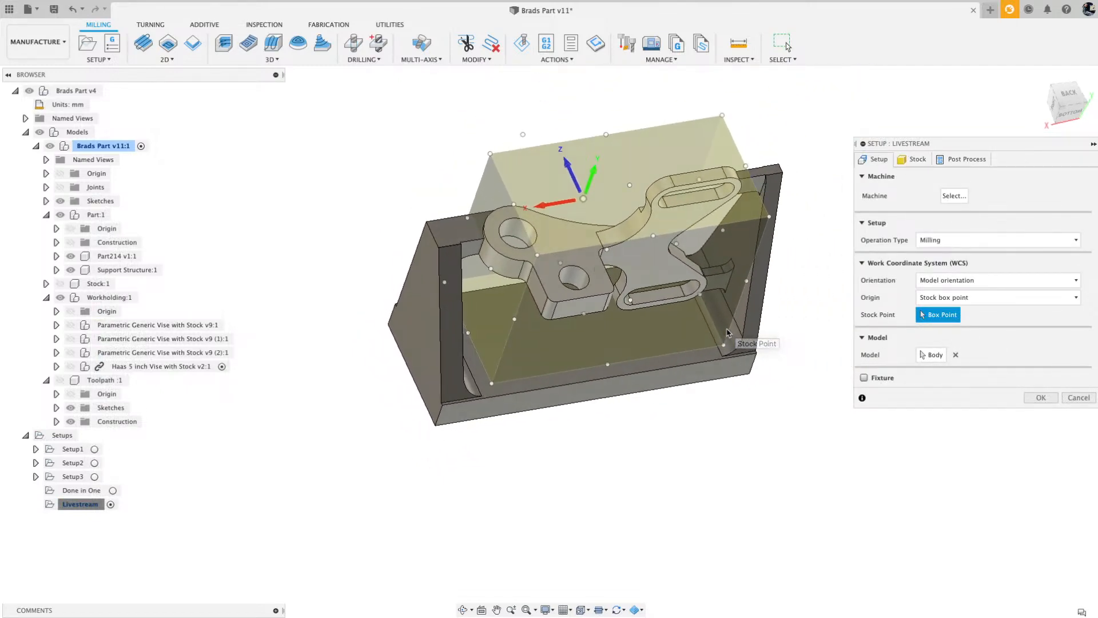
Reselect the part's body as the setup's model, first from the geometry and again as Body1 of Part214 v1.
{"action": "left_click", "coordinate": [931, 354]}
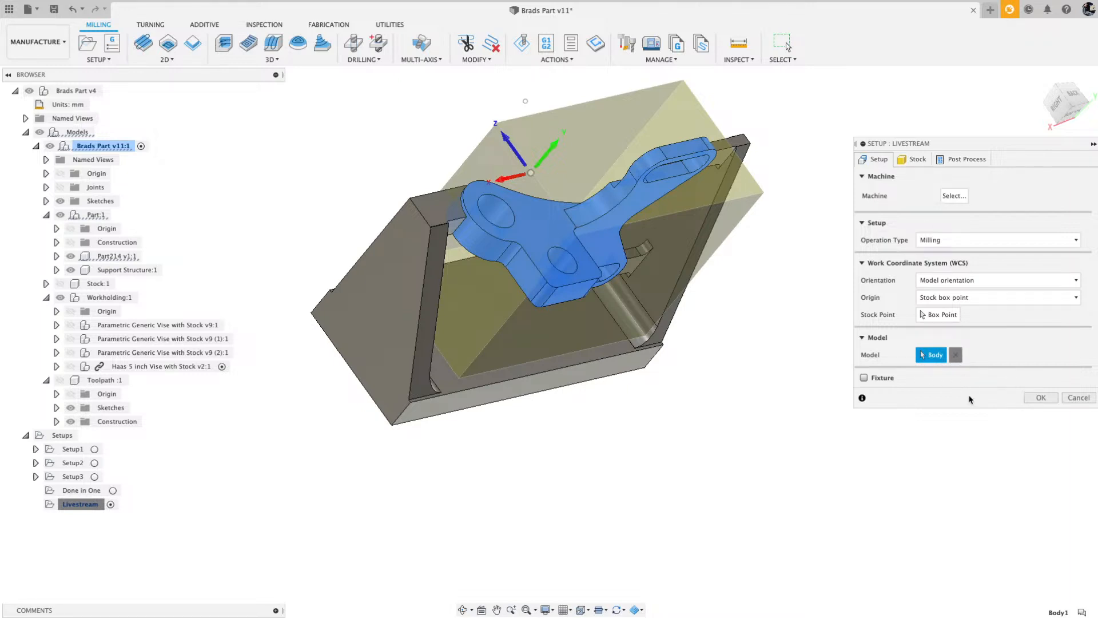
{"action": "left_click", "coordinate": [964, 354]}
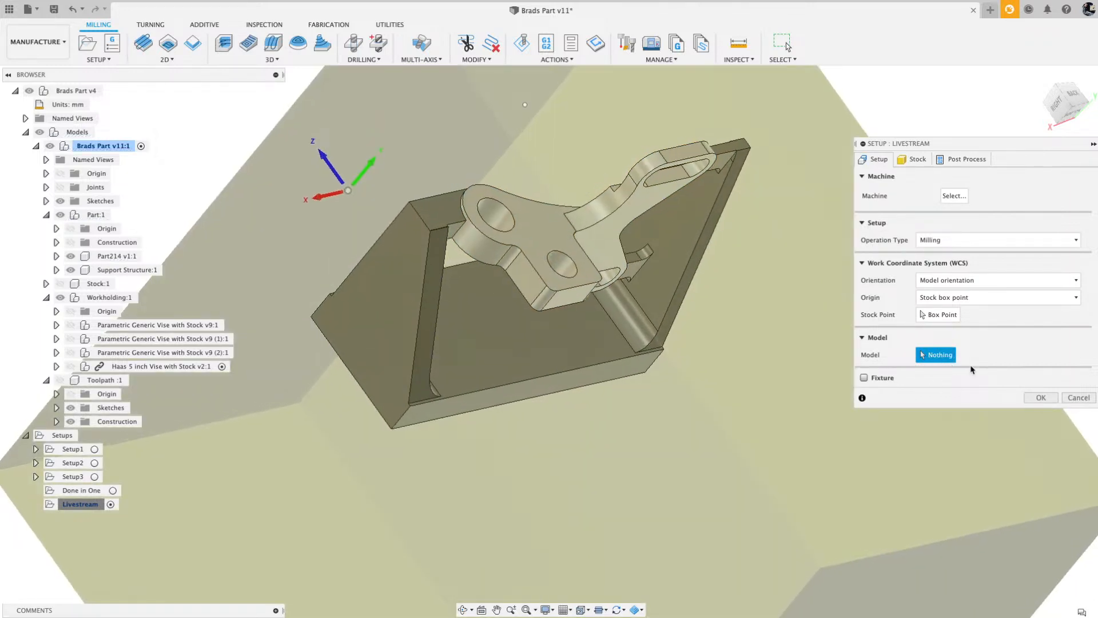
{"action": "left_click", "coordinate": [558, 251]}
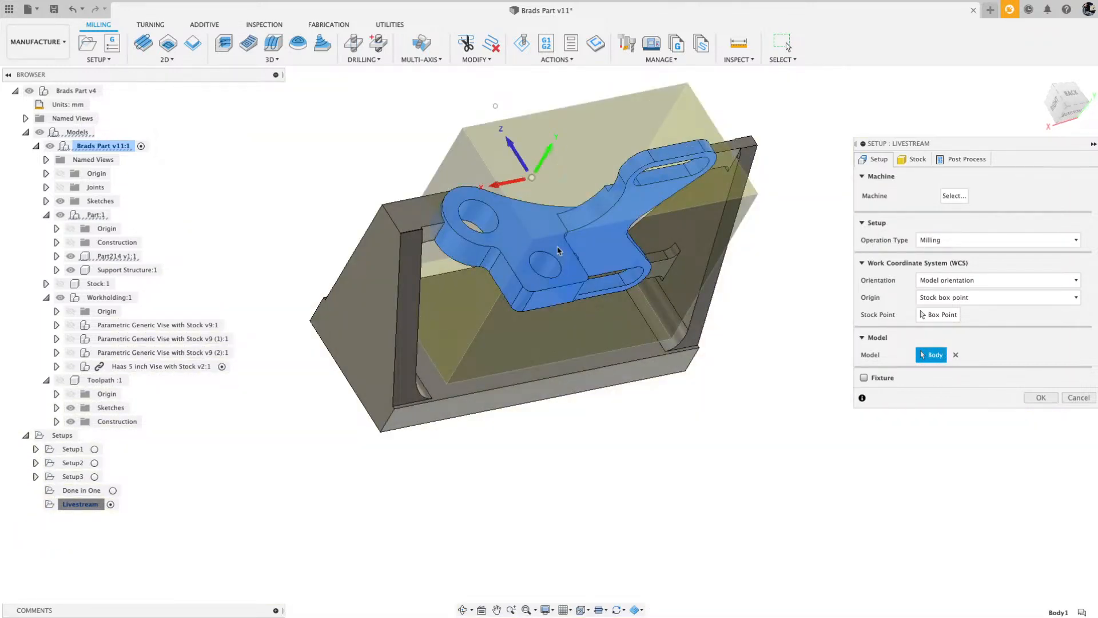
{"action": "left_click", "coordinate": [955, 356]}
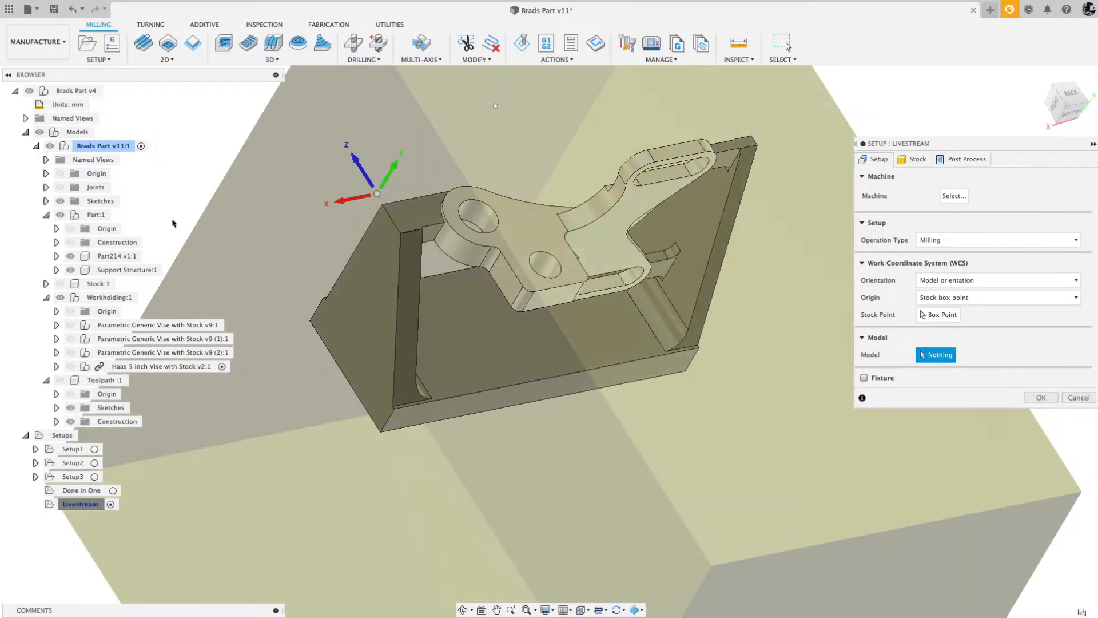
{"action": "left_click", "coordinate": [56, 256]}
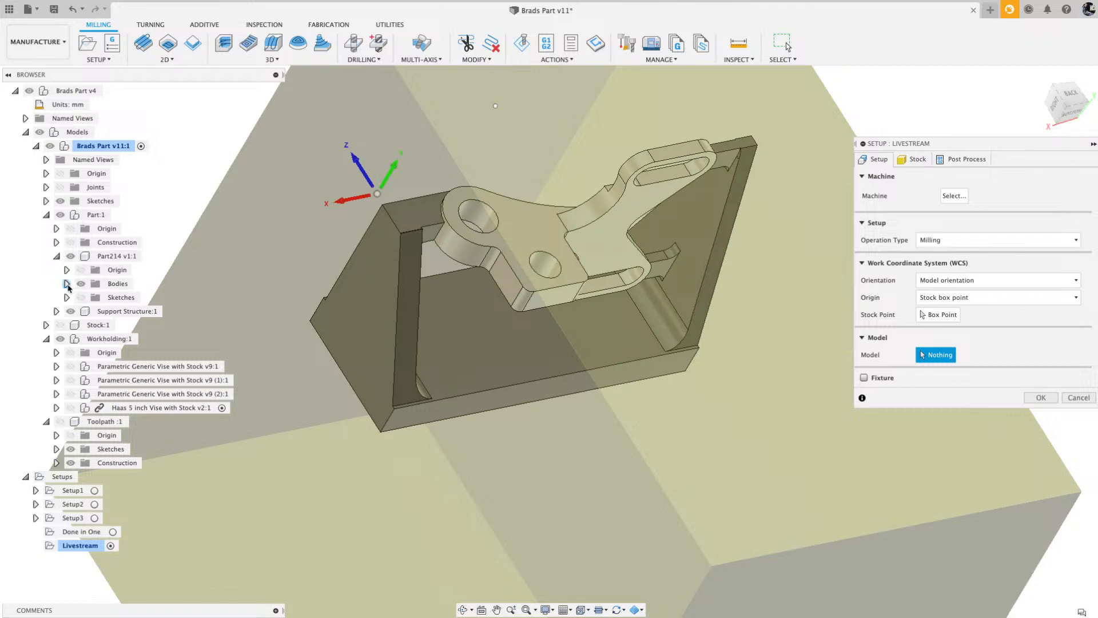
{"action": "left_click", "coordinate": [66, 283]}
{"action": "left_click", "coordinate": [124, 298]}
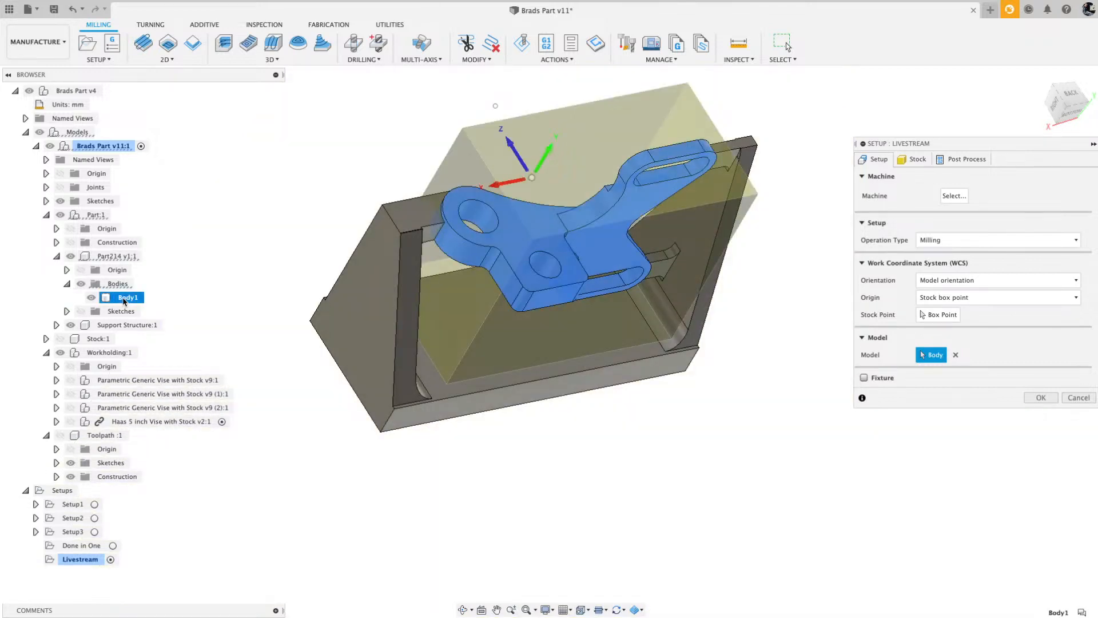
Replace the body in the setup's model selection with the whole Part214 v1 component.
{"action": "left_click", "coordinate": [955, 355]}
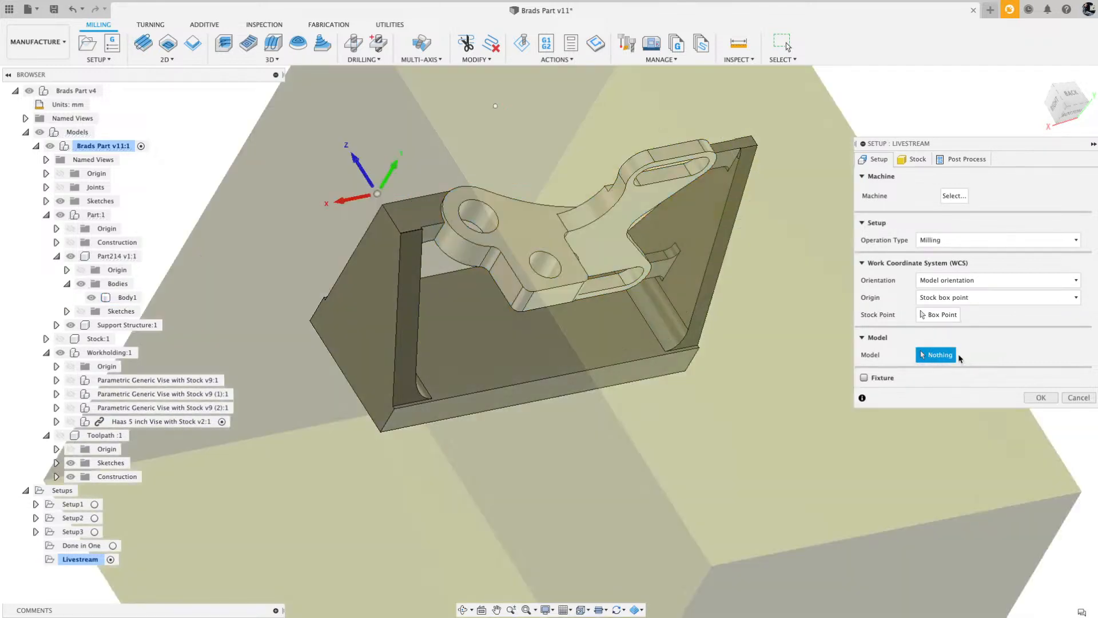
{"action": "left_click", "coordinate": [123, 256]}
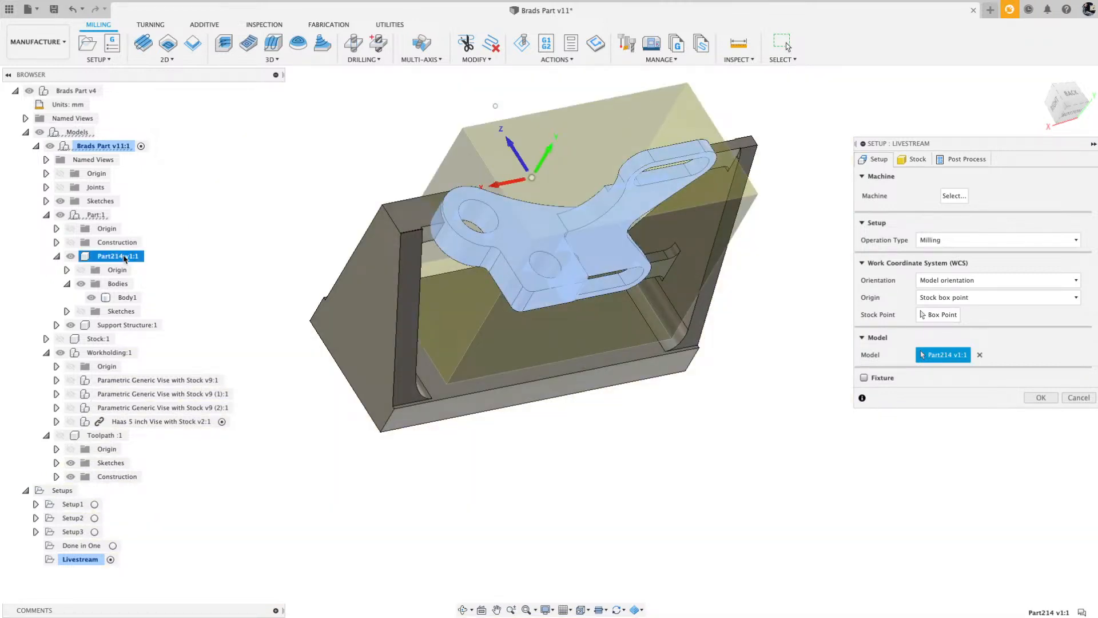
{"action": "left_click", "coordinate": [56, 256]}
{"action": "left_click", "coordinate": [57, 256]}
Replace the setup's model with the Part assembly, and try adding and removing Part214 v1's Body1.
{"action": "left_click", "coordinate": [979, 355]}
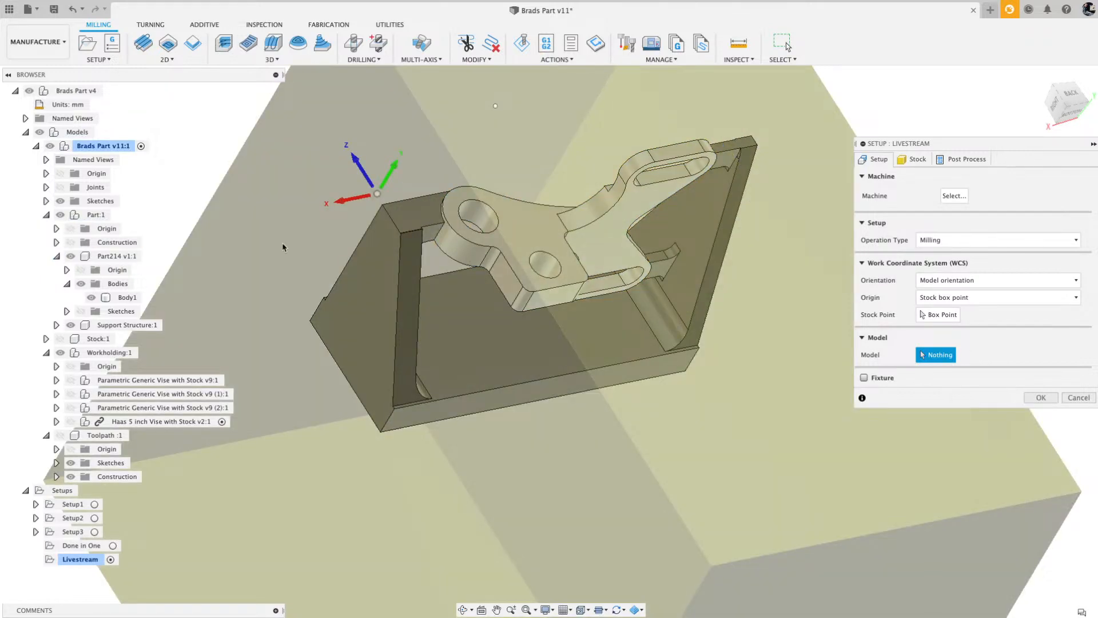
{"action": "left_click", "coordinate": [92, 215]}
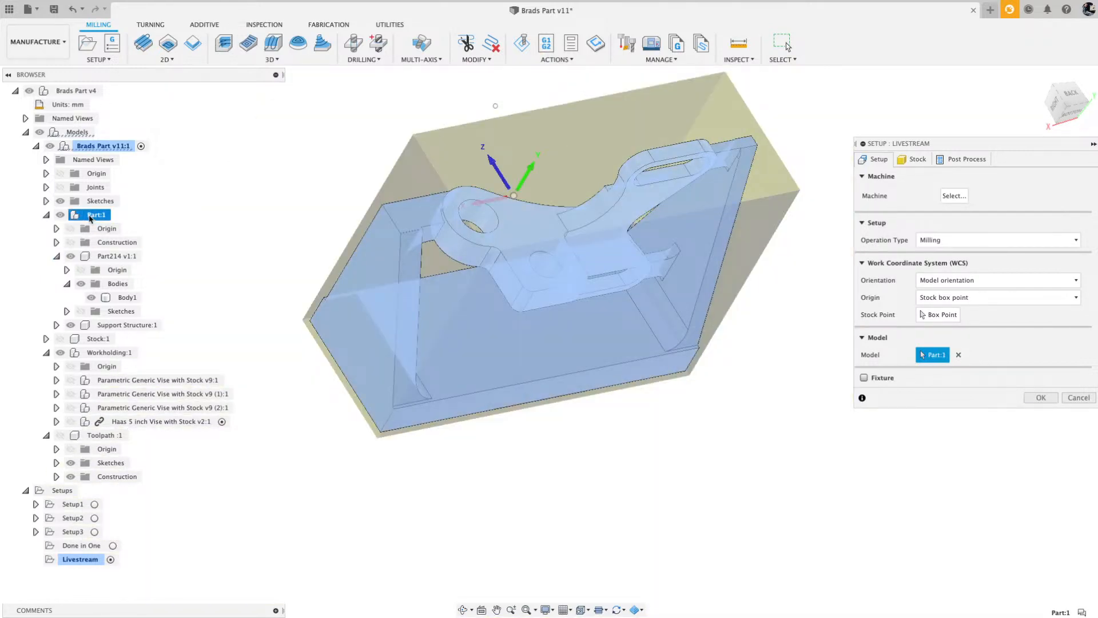
{"action": "left_click", "coordinate": [57, 257]}
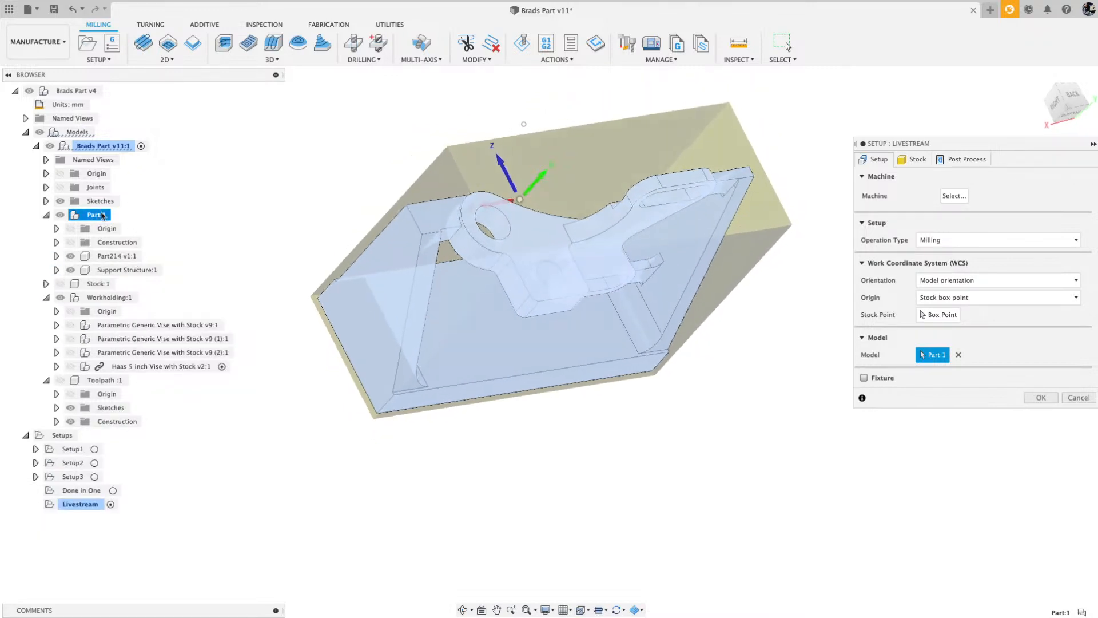
{"action": "left_click", "coordinate": [56, 256]}
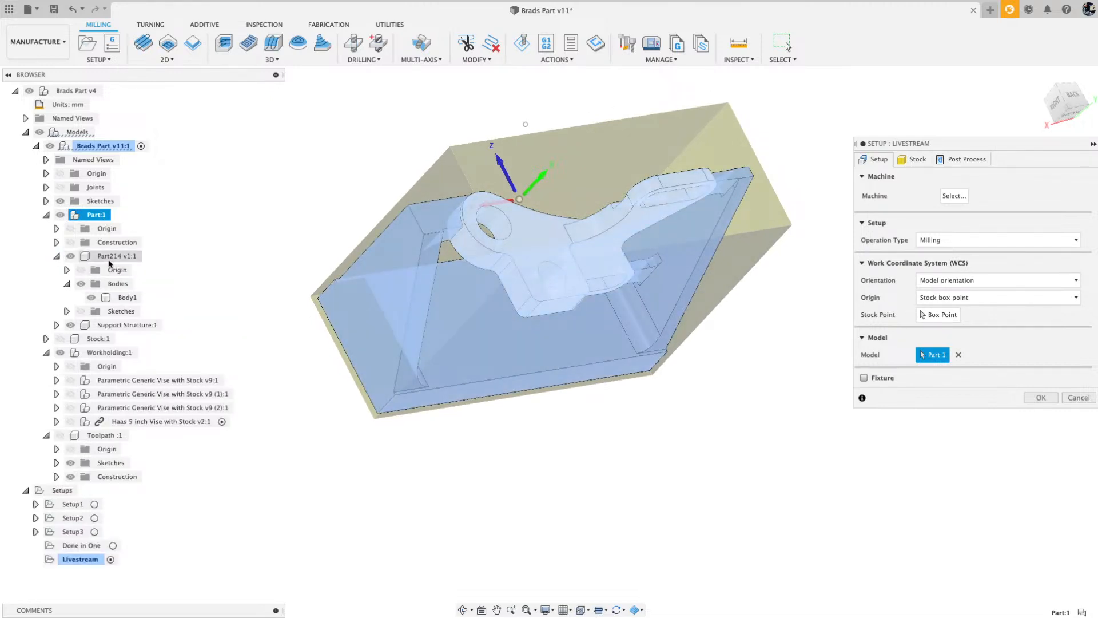
{"action": "left_click", "coordinate": [127, 297]}
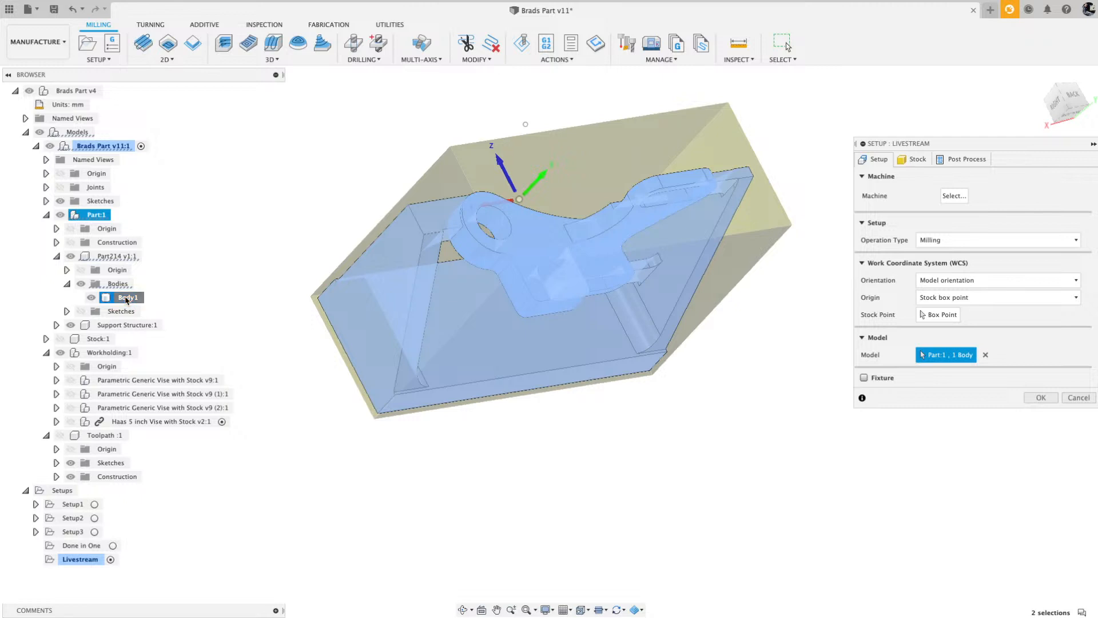
{"action": "left_click", "coordinate": [127, 300]}
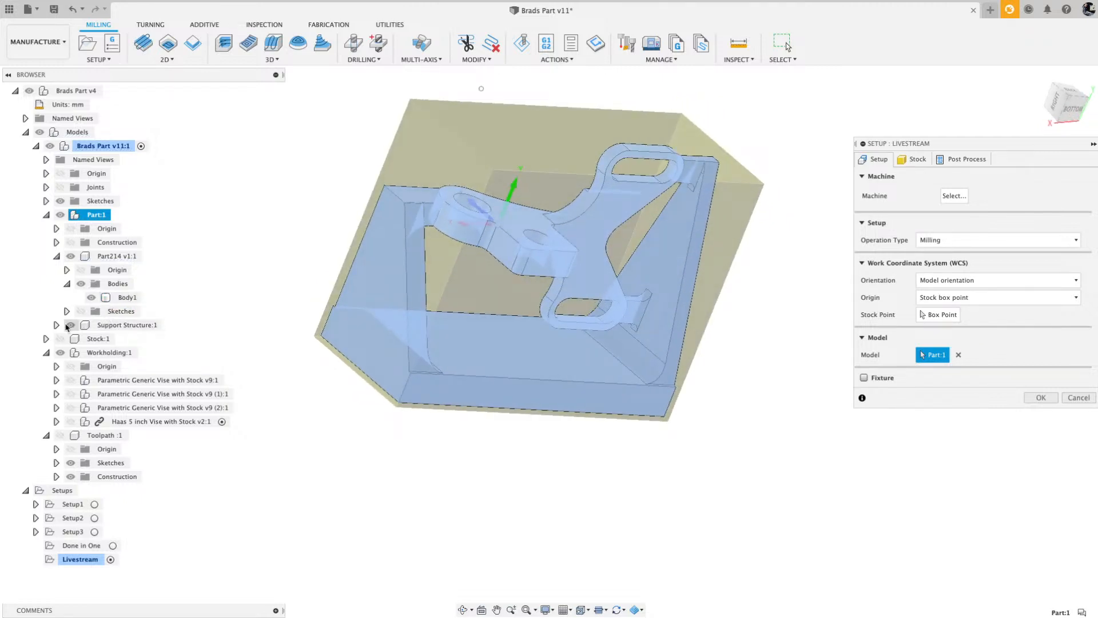
Try the Support Structure together with the Part assembly, and the assembly alone, as the setup's model.
{"action": "left_click", "coordinate": [56, 325]}
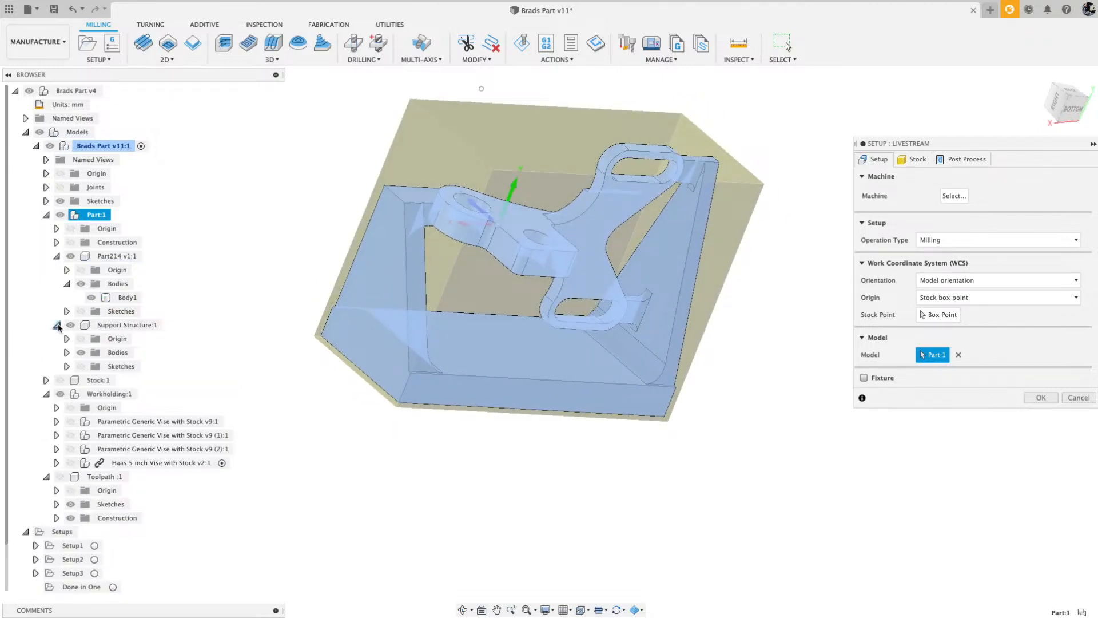
{"action": "left_click", "coordinate": [118, 352]}
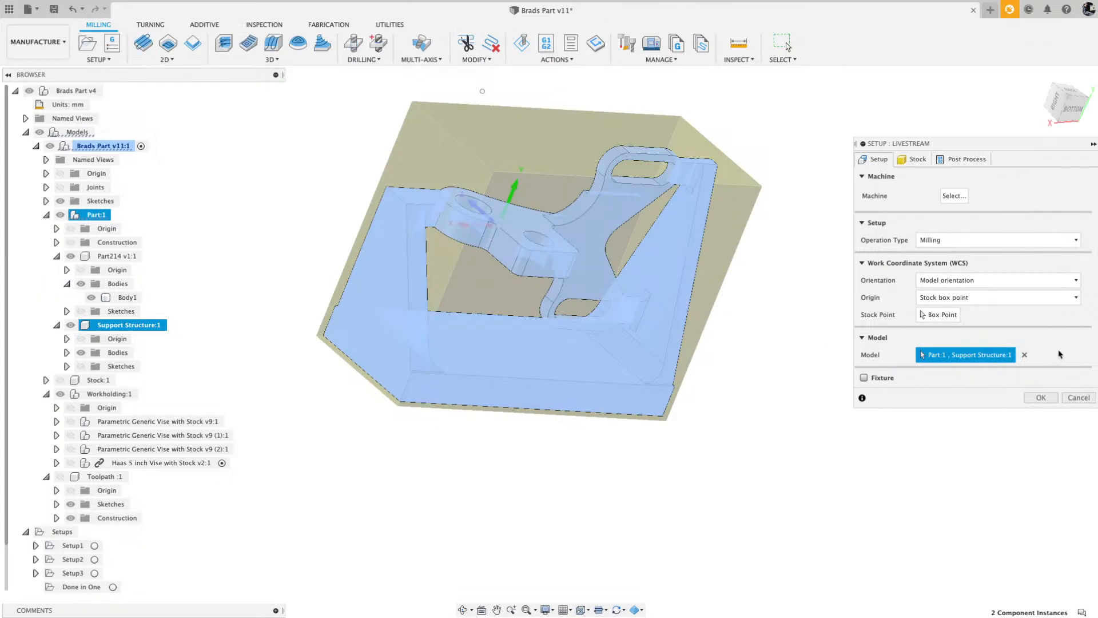
{"action": "left_click", "coordinate": [1024, 354]}
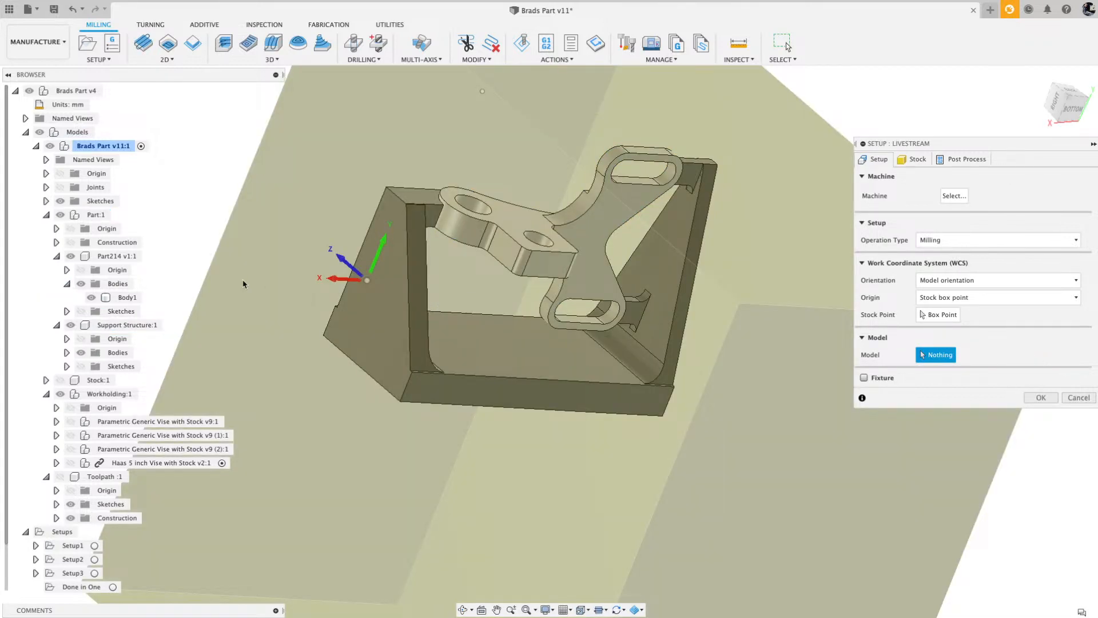
{"action": "left_click", "coordinate": [95, 216]}
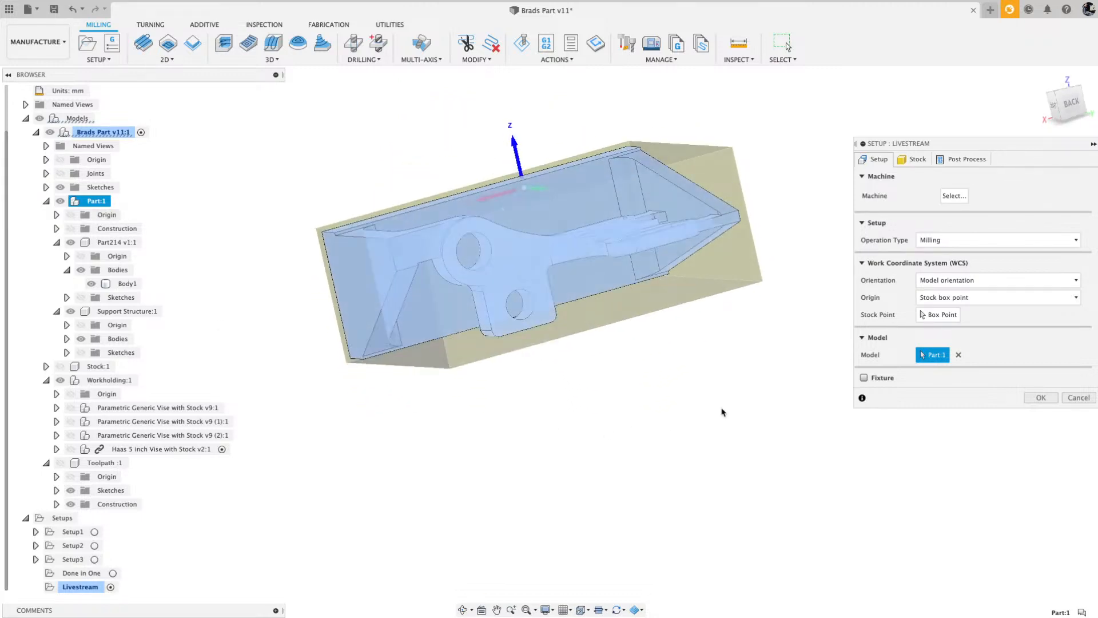
Clear the setup's model selection and set it to the components Part214 v1 and Support Structure.
{"action": "left_click", "coordinate": [958, 355]}
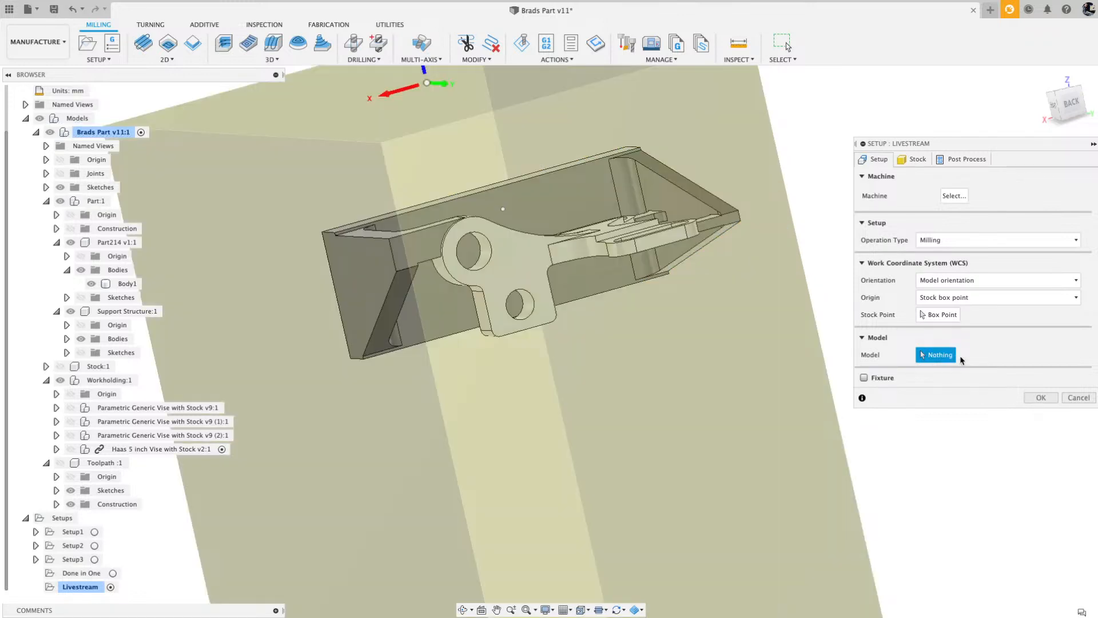
{"action": "left_click", "coordinate": [117, 243]}
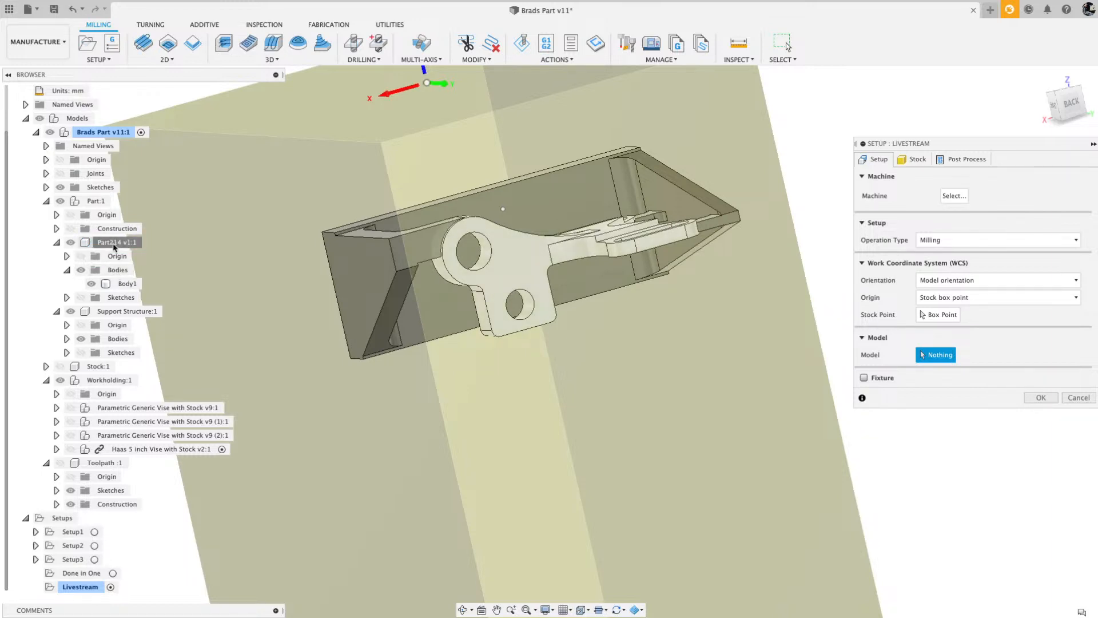
{"action": "left_click", "coordinate": [57, 242]}
{"action": "left_click", "coordinate": [57, 270]}
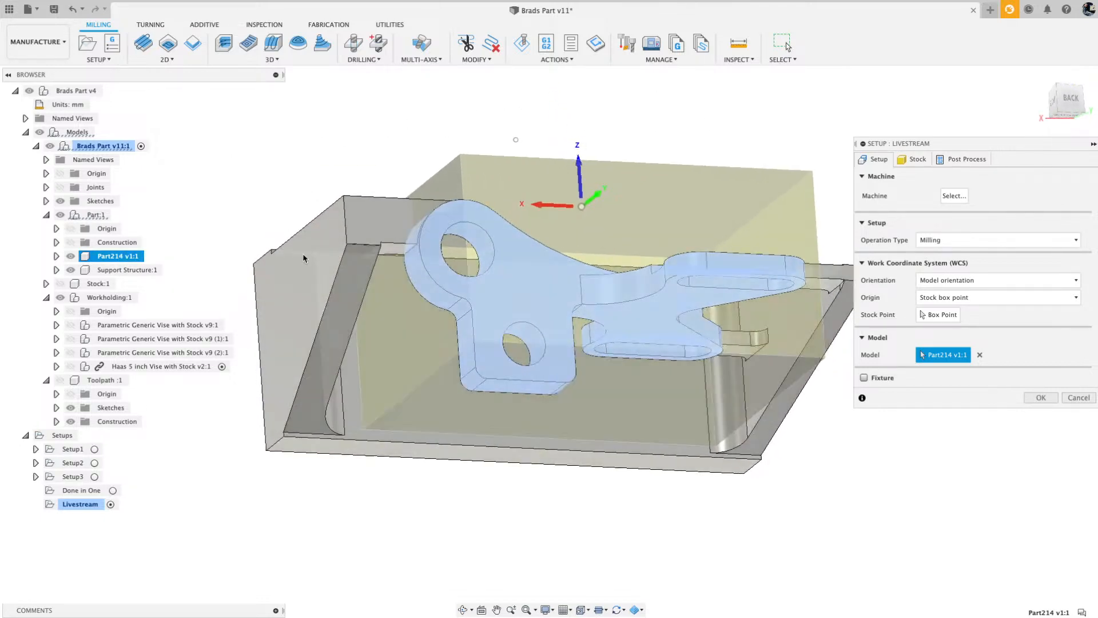
{"action": "left_click", "coordinate": [123, 269]}
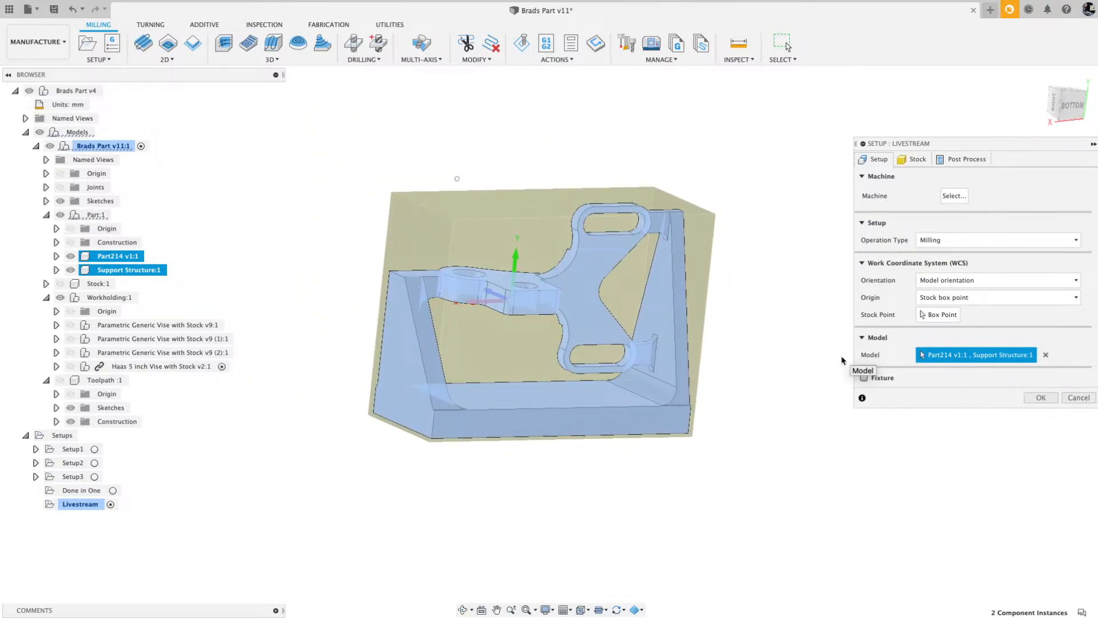
Enable the setup's fixture and select the Haas vise's riser and its six numbered components individually, leaving out Stock.
{"action": "left_click", "coordinate": [864, 378]}
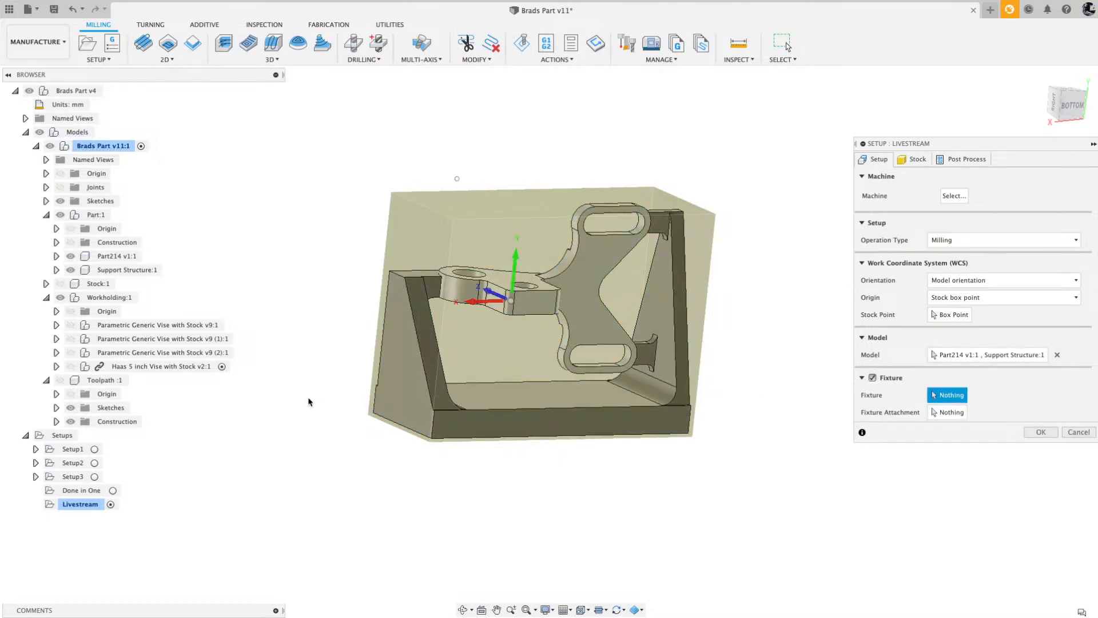
{"action": "left_click", "coordinate": [56, 367]}
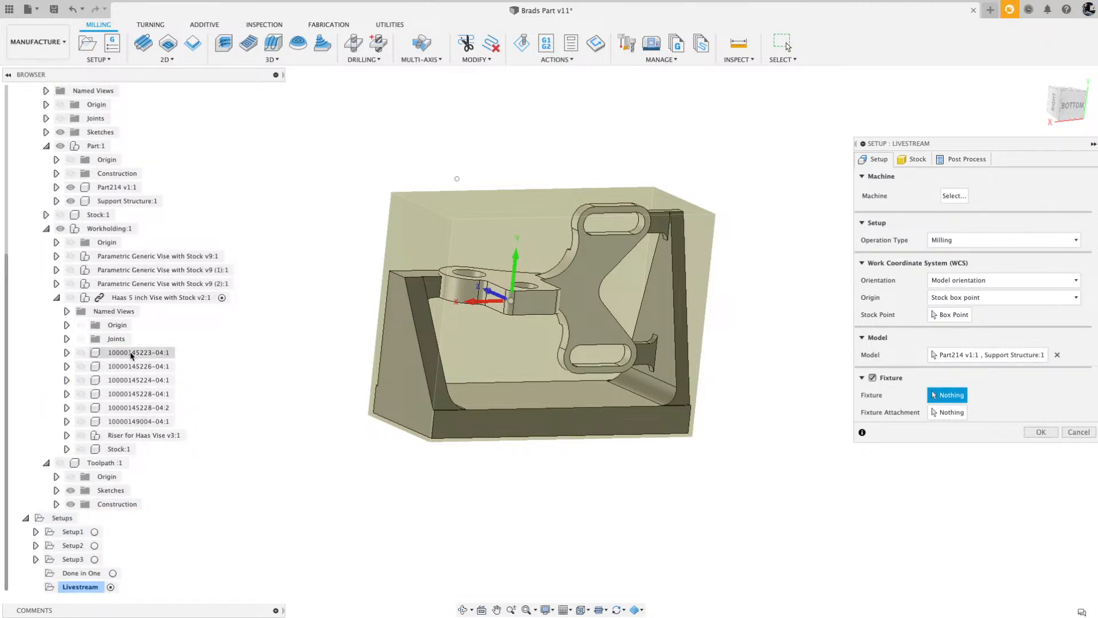
{"action": "left_click", "coordinate": [128, 436]}
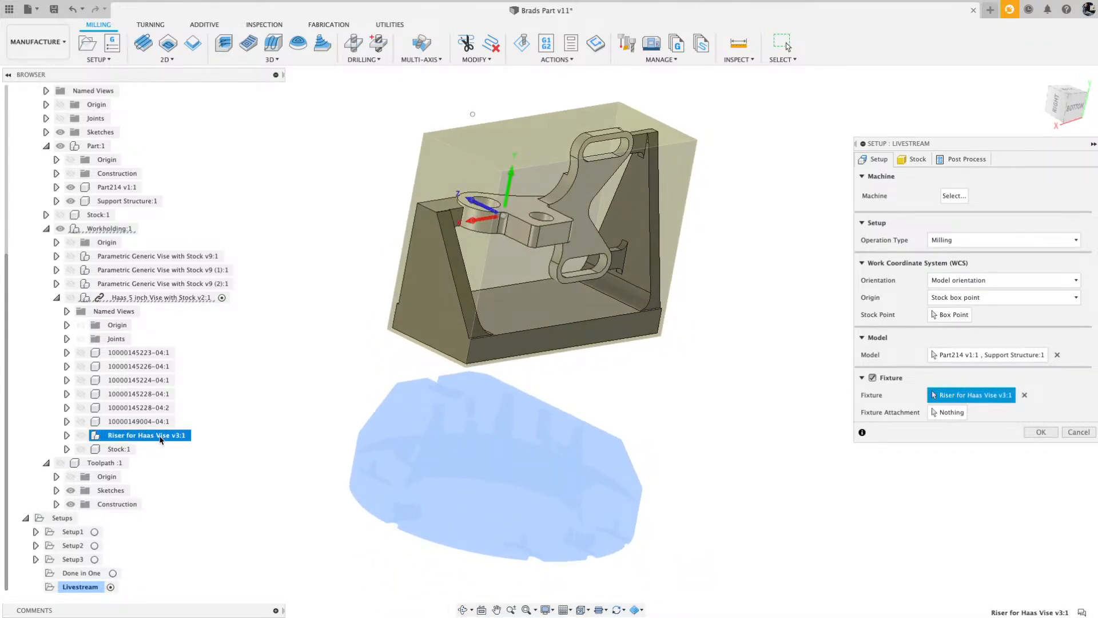
{"action": "left_click", "coordinate": [137, 421]}
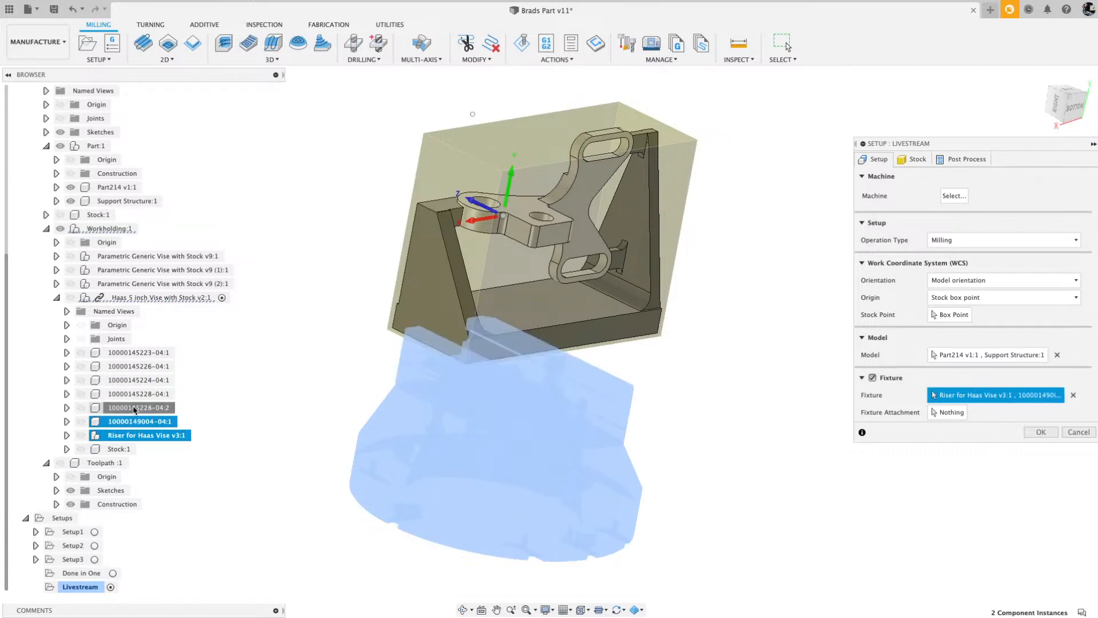
{"action": "left_click", "coordinate": [133, 405]}
{"action": "left_click", "coordinate": [124, 382]}
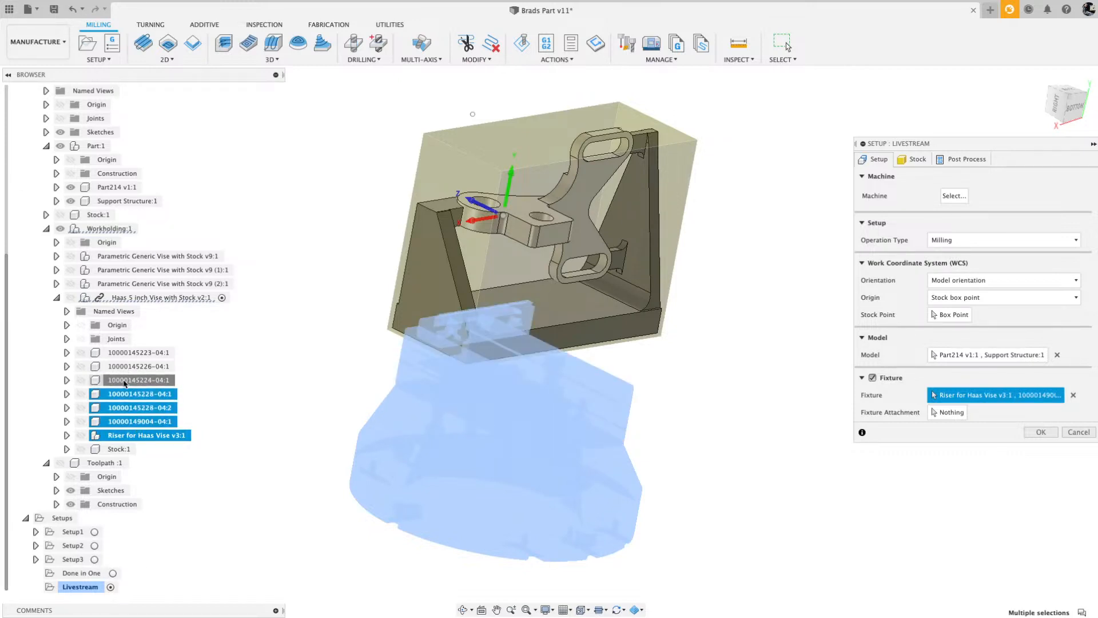
{"action": "left_click", "coordinate": [121, 365]}
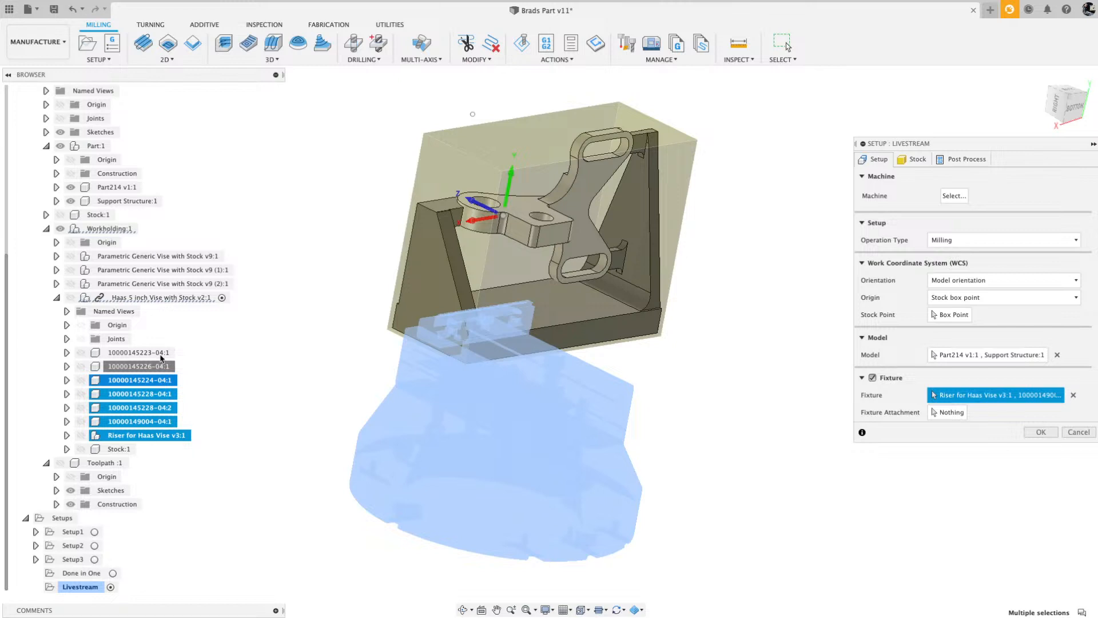
{"action": "left_click", "coordinate": [162, 354]}
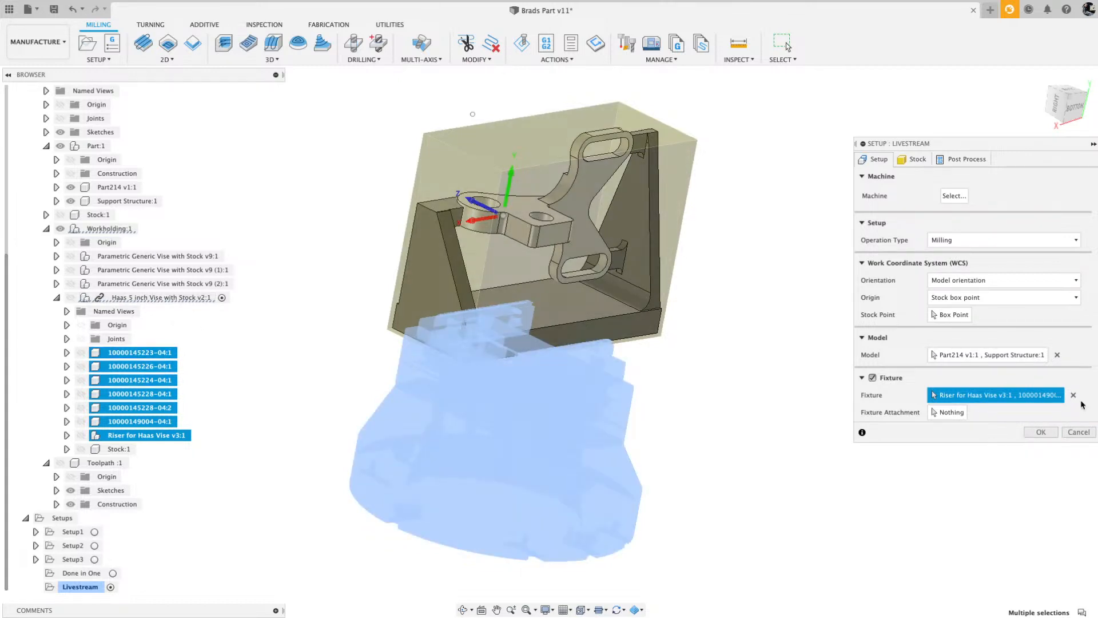
Replace the fixture selection with the whole Haas 5 inch Vise with Stock assembly.
{"action": "left_click", "coordinate": [1073, 395]}
{"action": "left_click", "coordinate": [160, 298]}
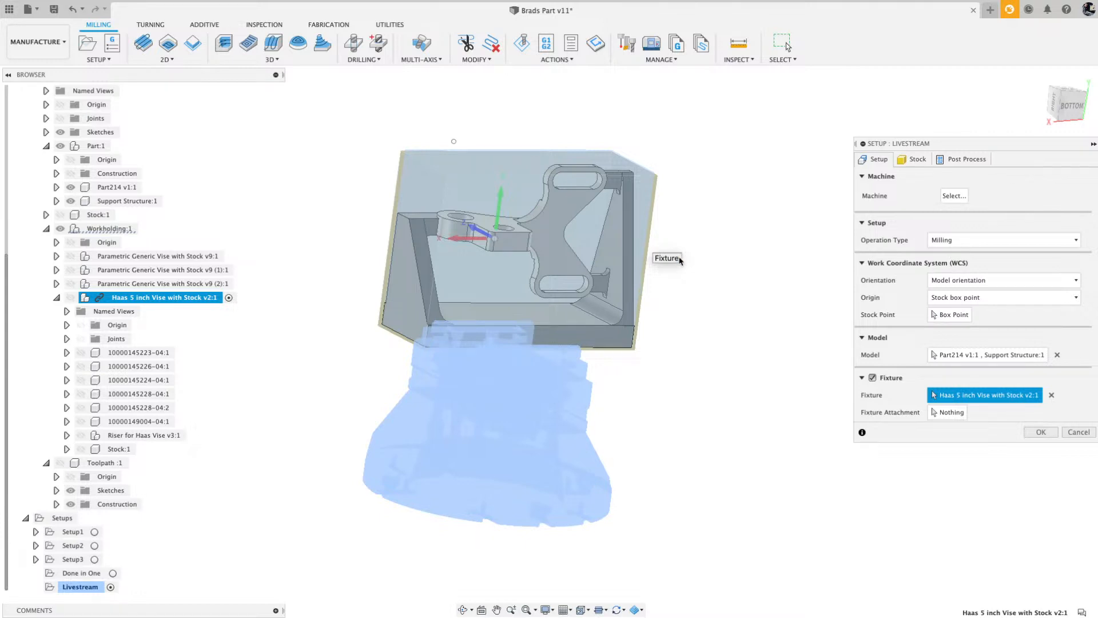
Clear the fixture selection and set it to Riser for Haas Vise and the six numbered vise components, excluding Stock.
{"action": "left_click", "coordinate": [1051, 396]}
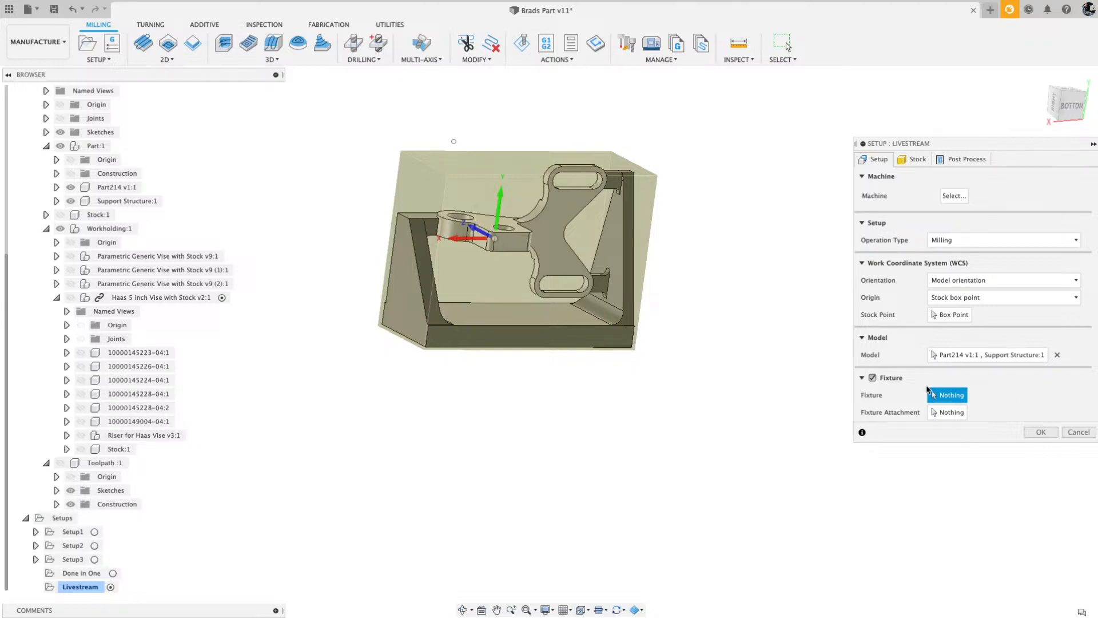
{"action": "left_click", "coordinate": [150, 436]}
{"action": "left_click", "coordinate": [140, 421]}
{"action": "left_click", "coordinate": [130, 408]}
{"action": "left_click", "coordinate": [130, 394]}
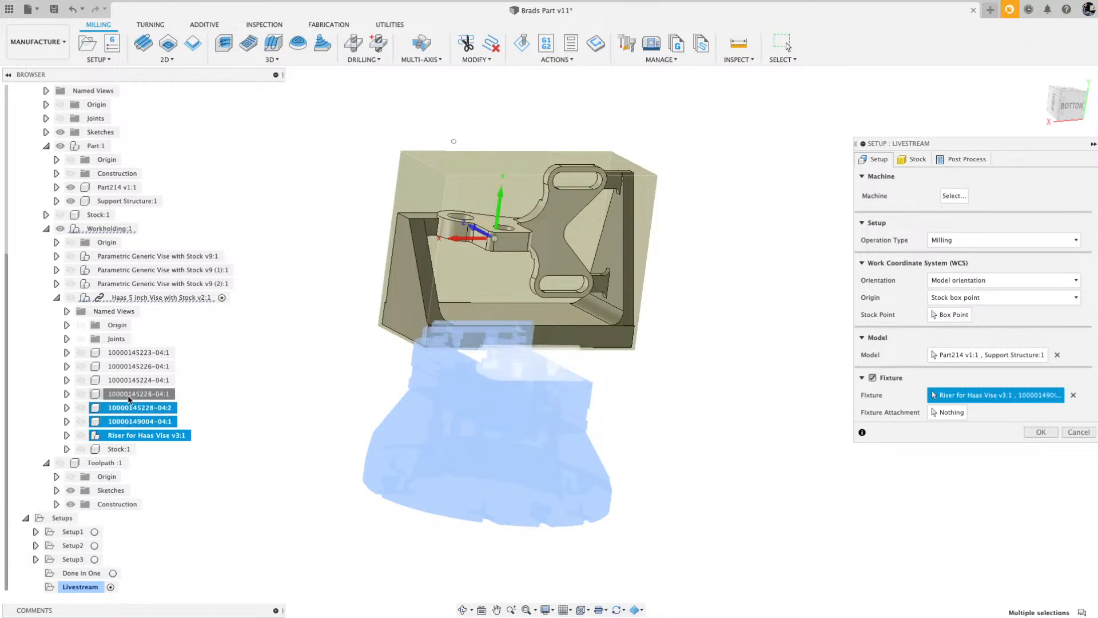
{"action": "left_click", "coordinate": [130, 380]}
{"action": "left_click", "coordinate": [137, 353]}
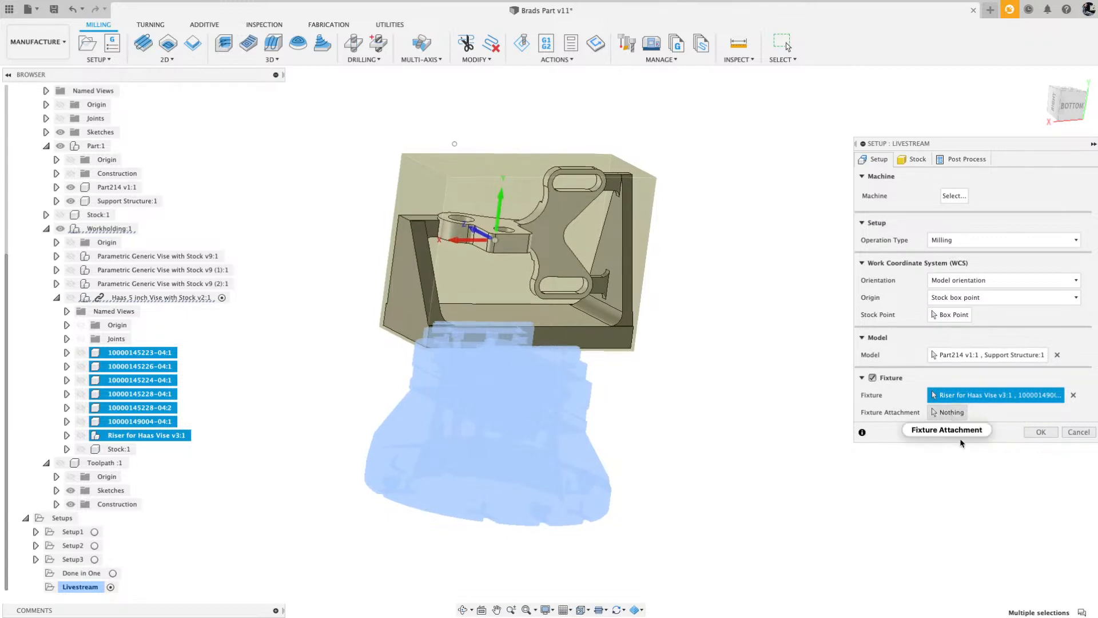
Set the setup's stock mode to From solid with the vise assembly's Stock component, and accept the setup.
{"action": "left_click", "coordinate": [913, 161]}
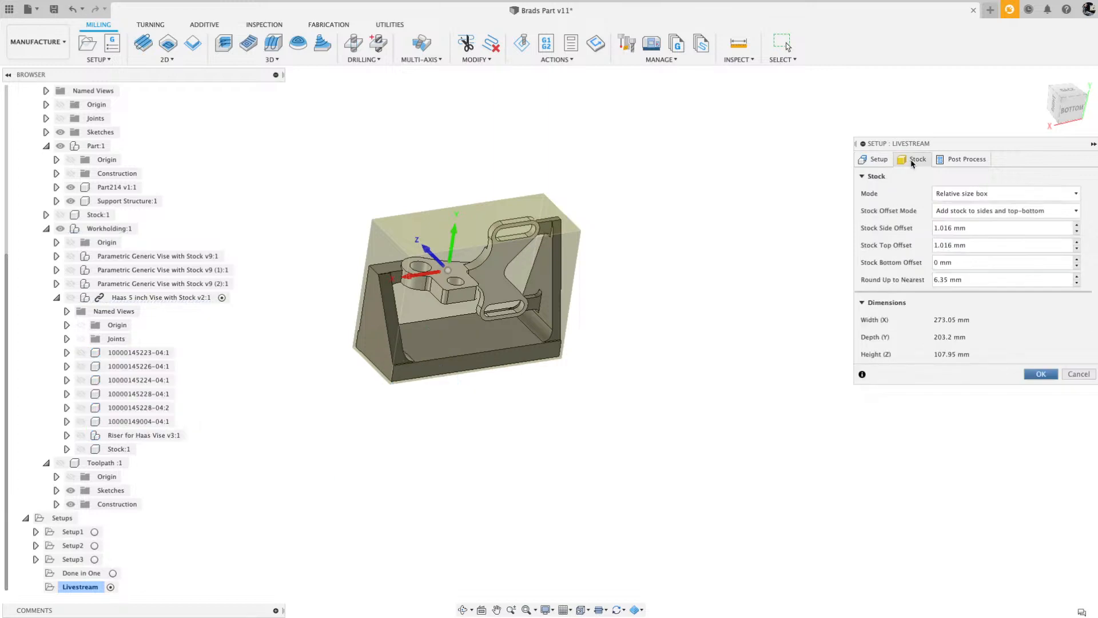
{"action": "left_click", "coordinate": [1074, 194]}
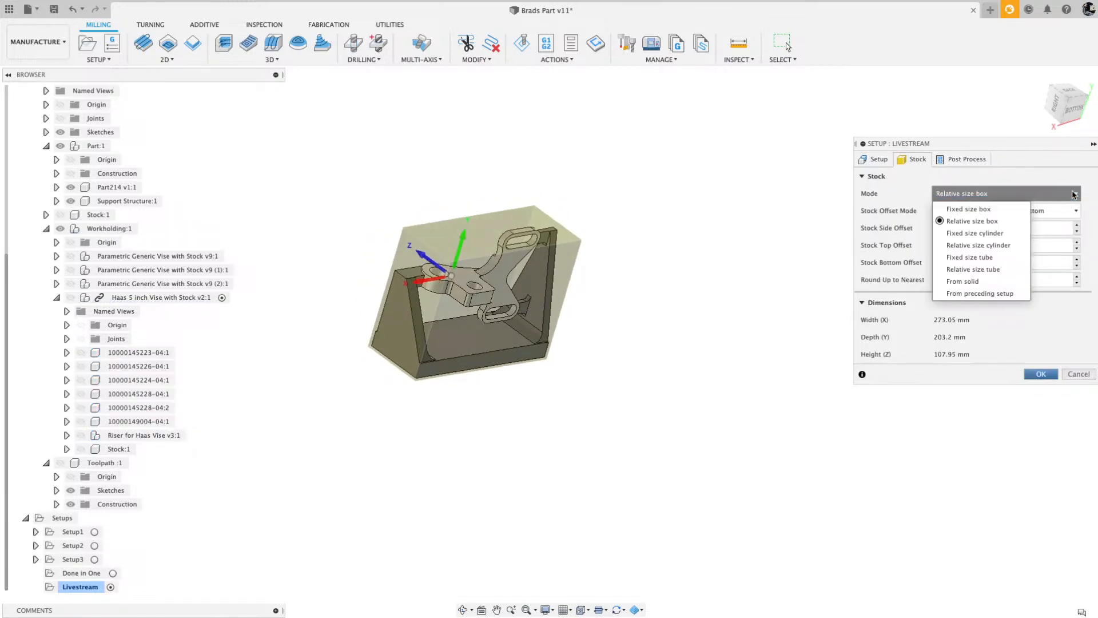
{"action": "left_click", "coordinate": [958, 283]}
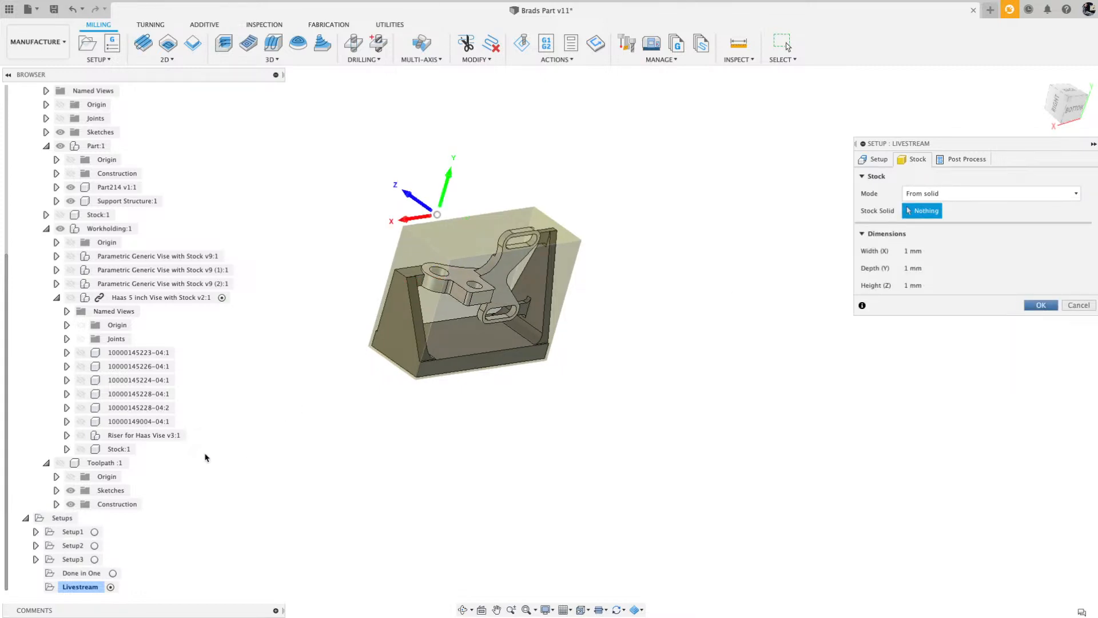
{"action": "left_click", "coordinate": [116, 450]}
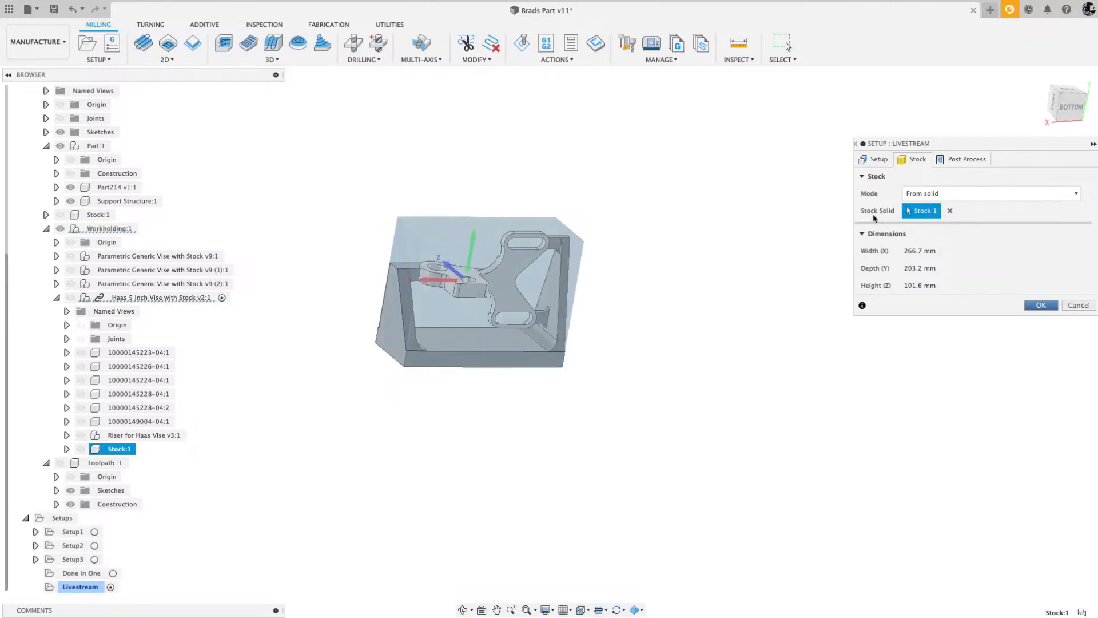
{"action": "left_click", "coordinate": [67, 449]}
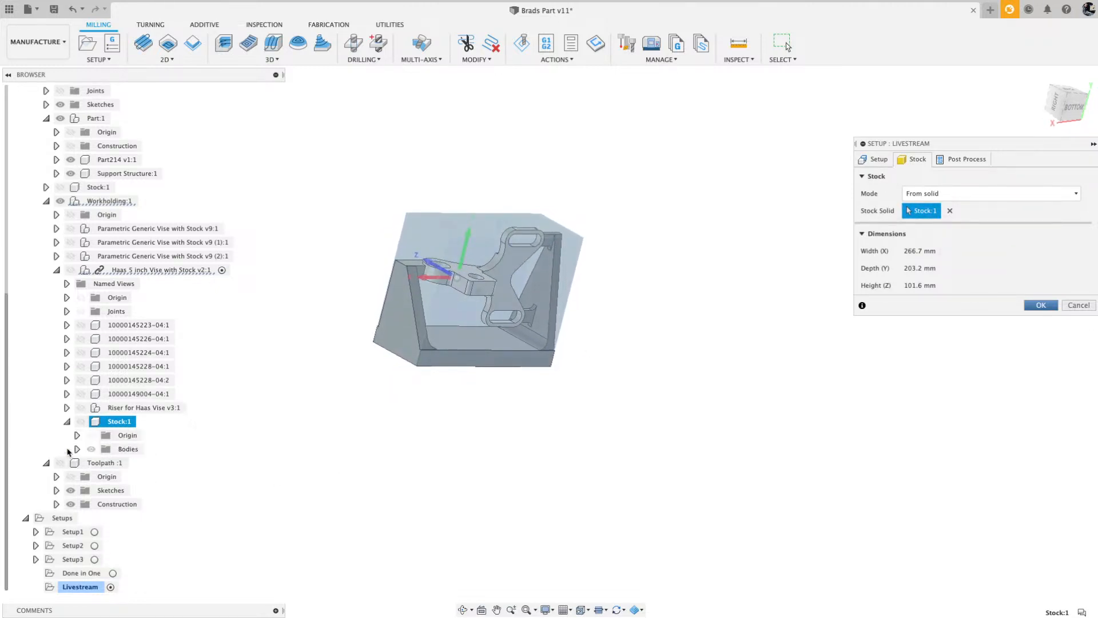
{"action": "left_click", "coordinate": [77, 449]}
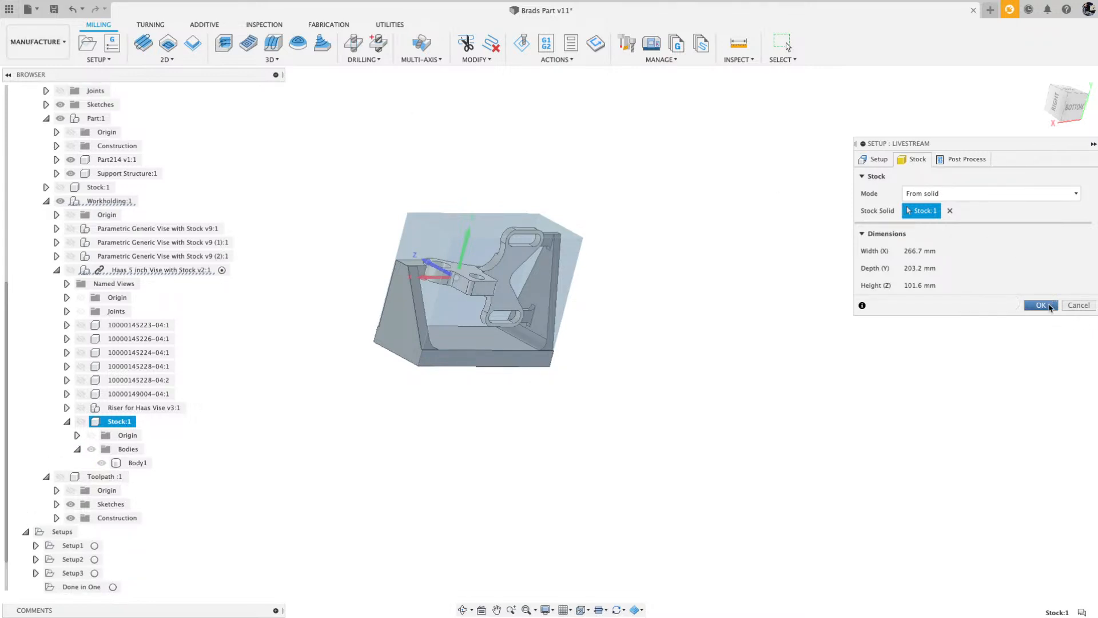
{"action": "left_click", "coordinate": [1049, 307]}
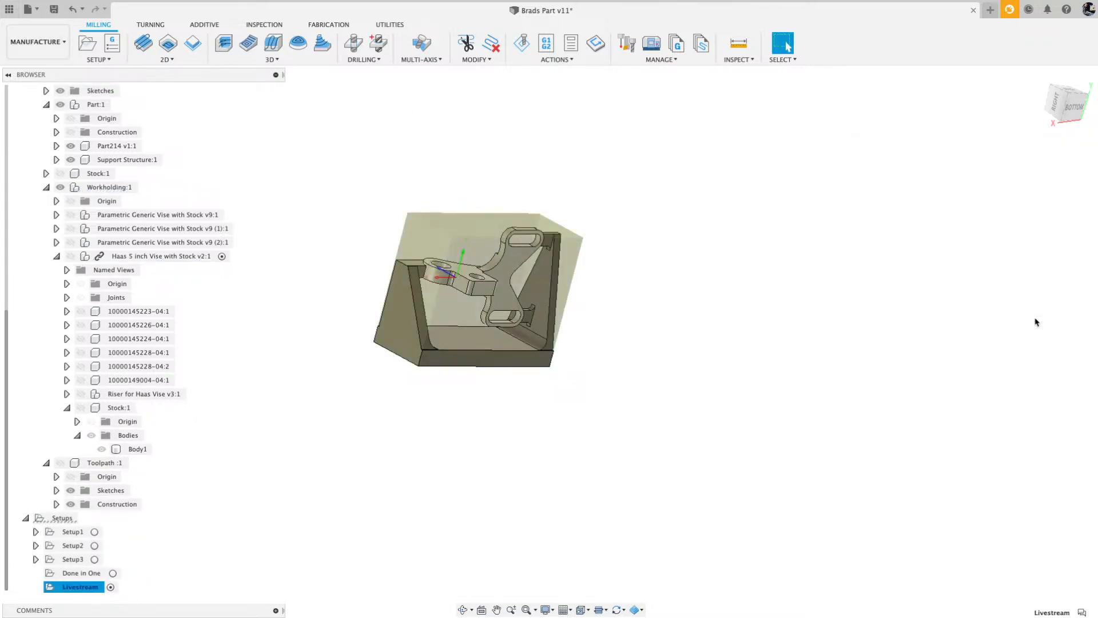
Open the Haas 5 inch Vise with Stock design from the LiveStream 13 project folder.
{"action": "left_click", "coordinate": [8, 9]}
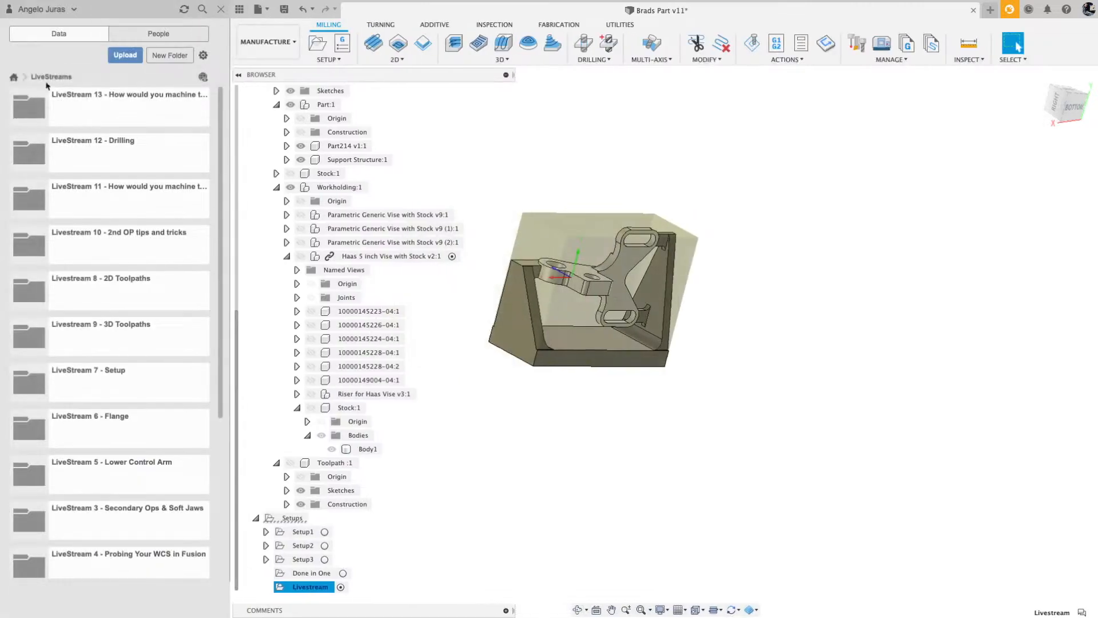
{"action": "left_click", "coordinate": [66, 112]}
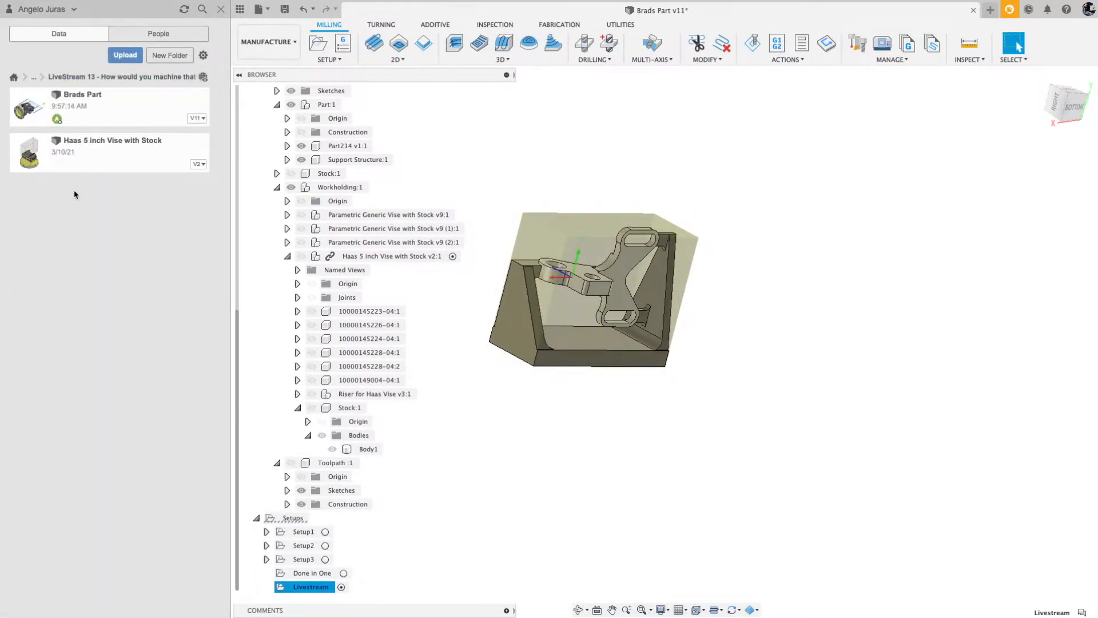
{"action": "left_click", "coordinate": [89, 163]}
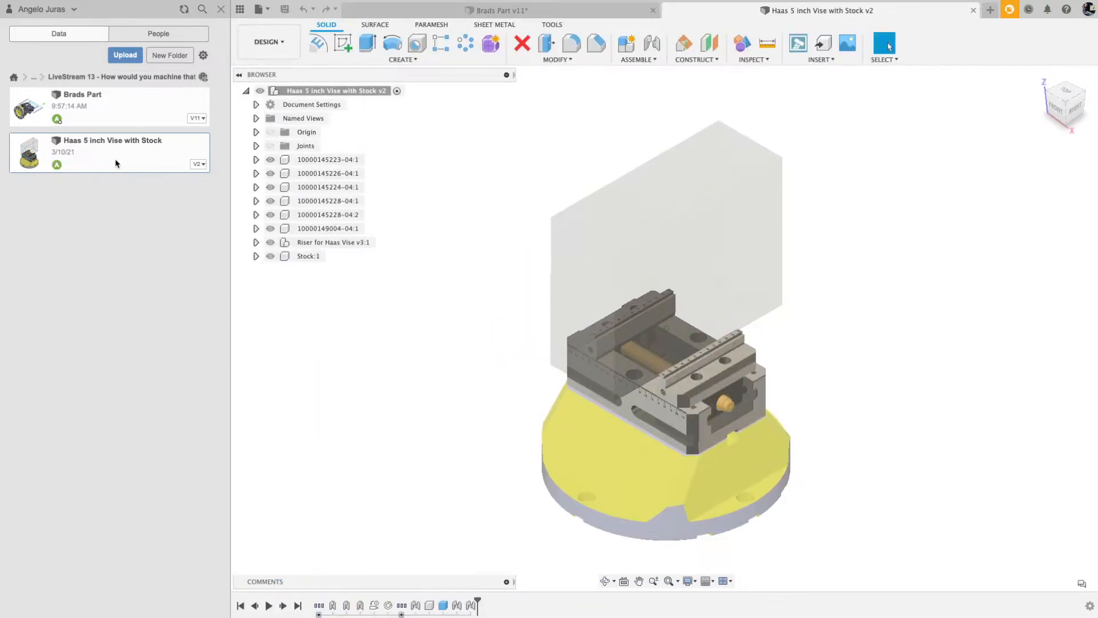
{"action": "left_click", "coordinate": [221, 9]}
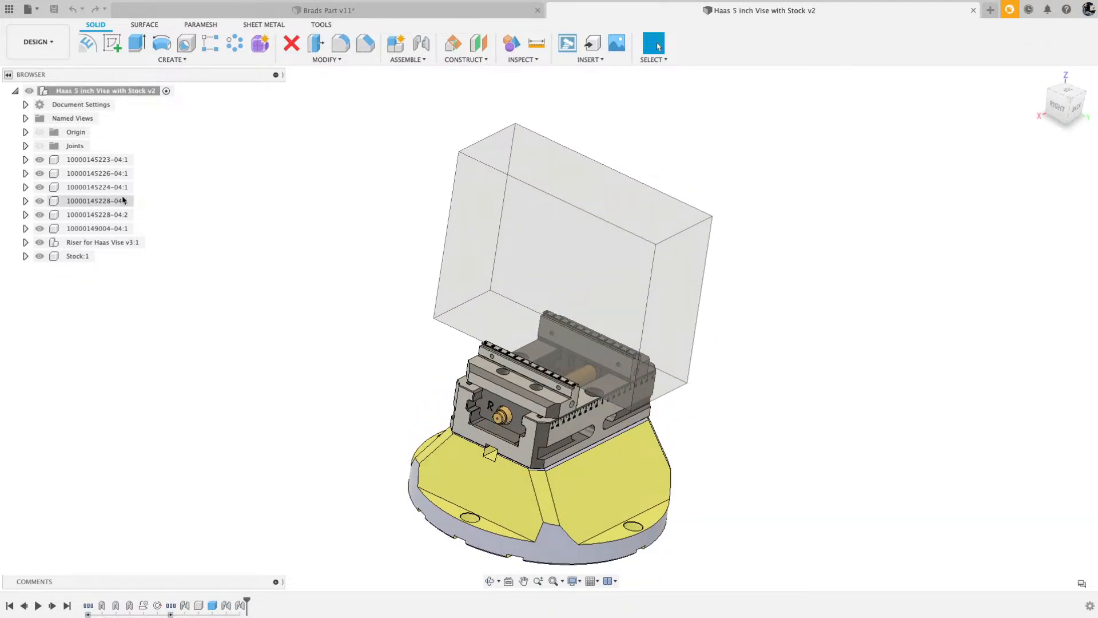
Examine the vise design's components one by one, from the numbered vise parts to the riser and the Stock's bodies.
{"action": "left_click", "coordinate": [97, 159]}
{"action": "left_click", "coordinate": [98, 173]}
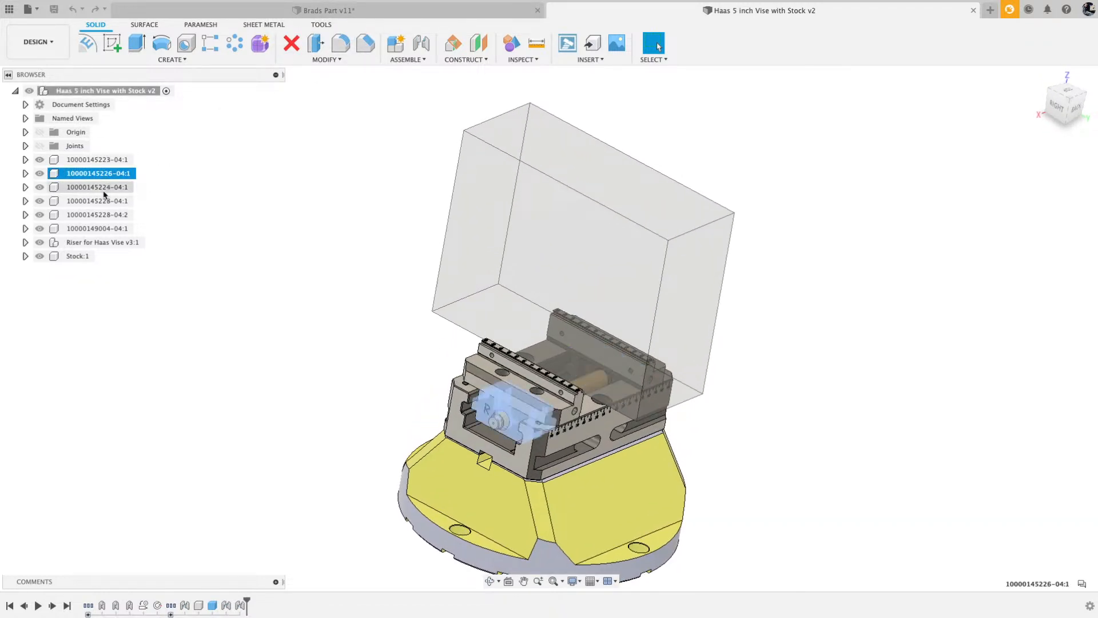
{"action": "left_click", "coordinate": [98, 187]}
{"action": "left_click", "coordinate": [98, 200]}
{"action": "left_click", "coordinate": [100, 217]}
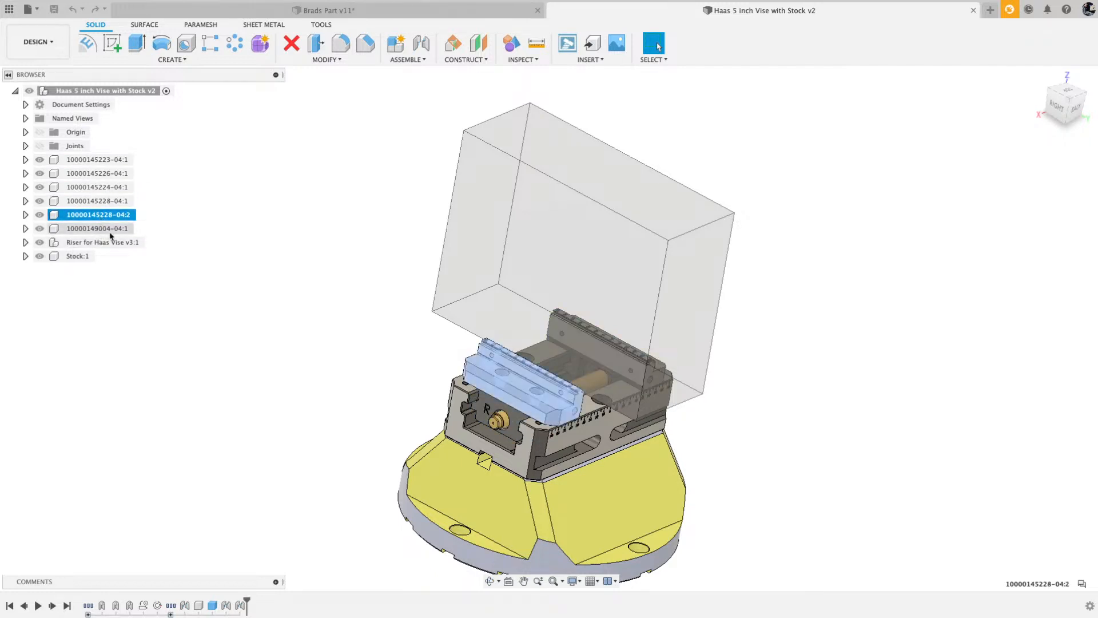
{"action": "left_click", "coordinate": [109, 229]}
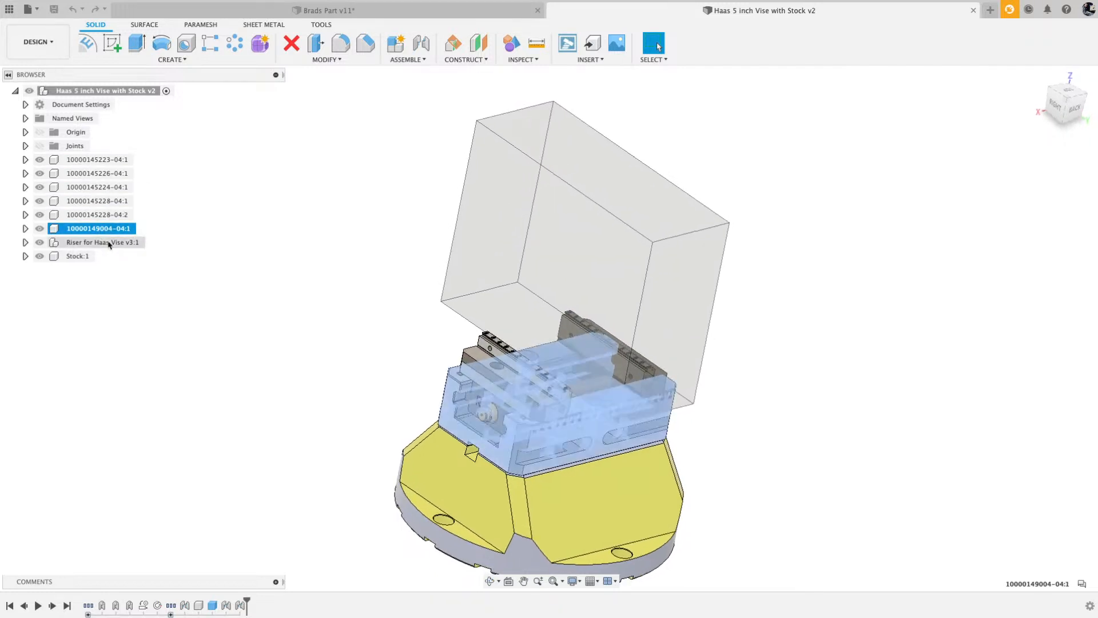
{"action": "left_click", "coordinate": [103, 244]}
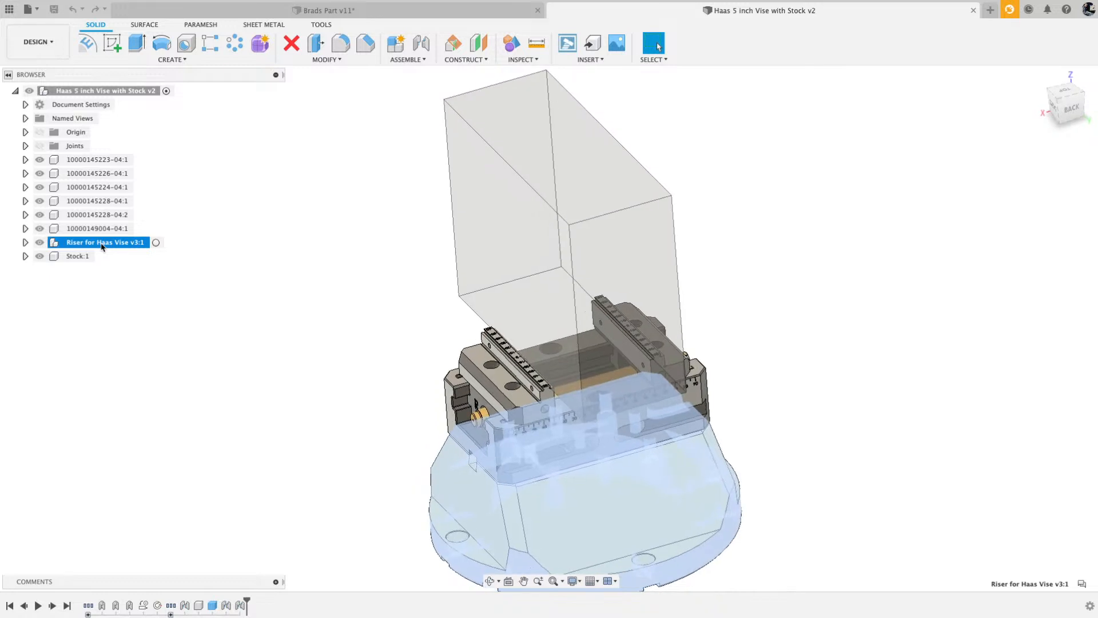
{"action": "left_click", "coordinate": [78, 256]}
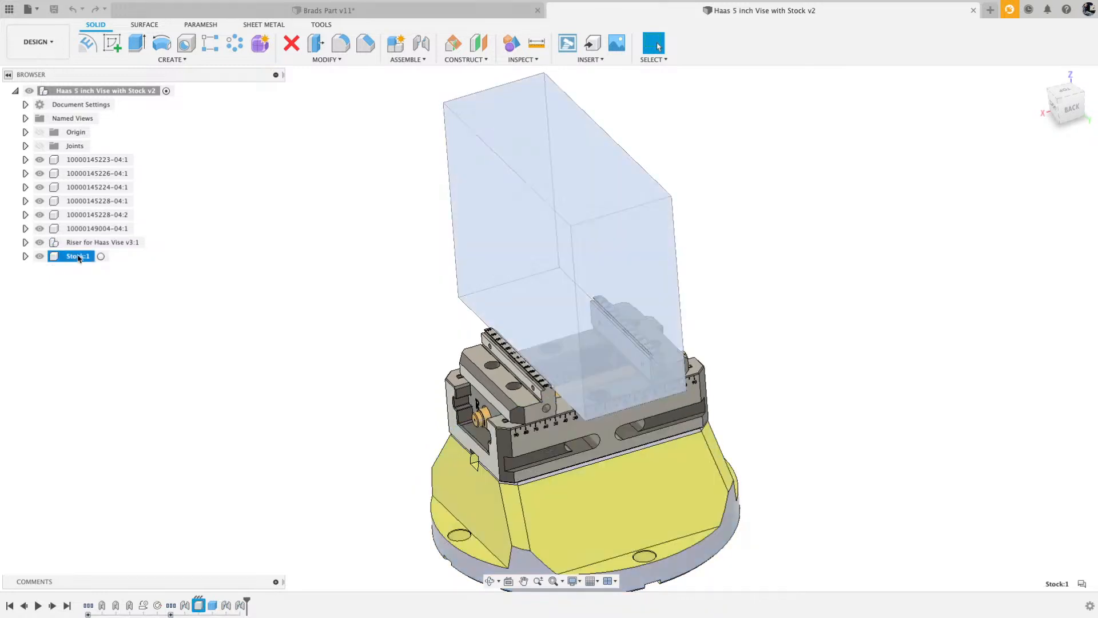
{"action": "left_click", "coordinate": [25, 257]}
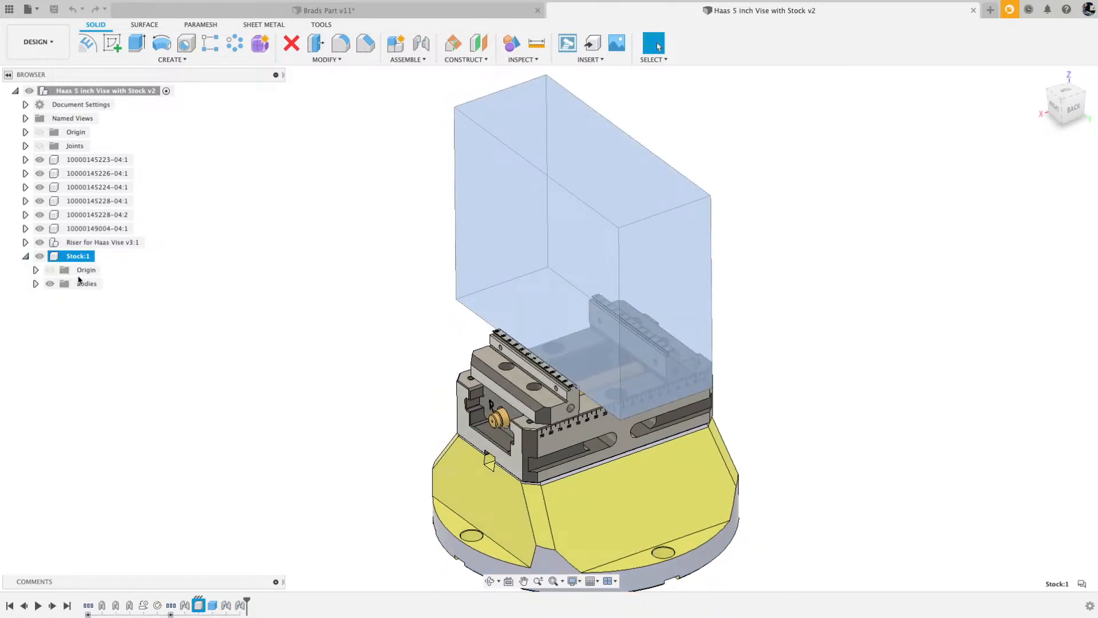
{"action": "left_click", "coordinate": [86, 284]}
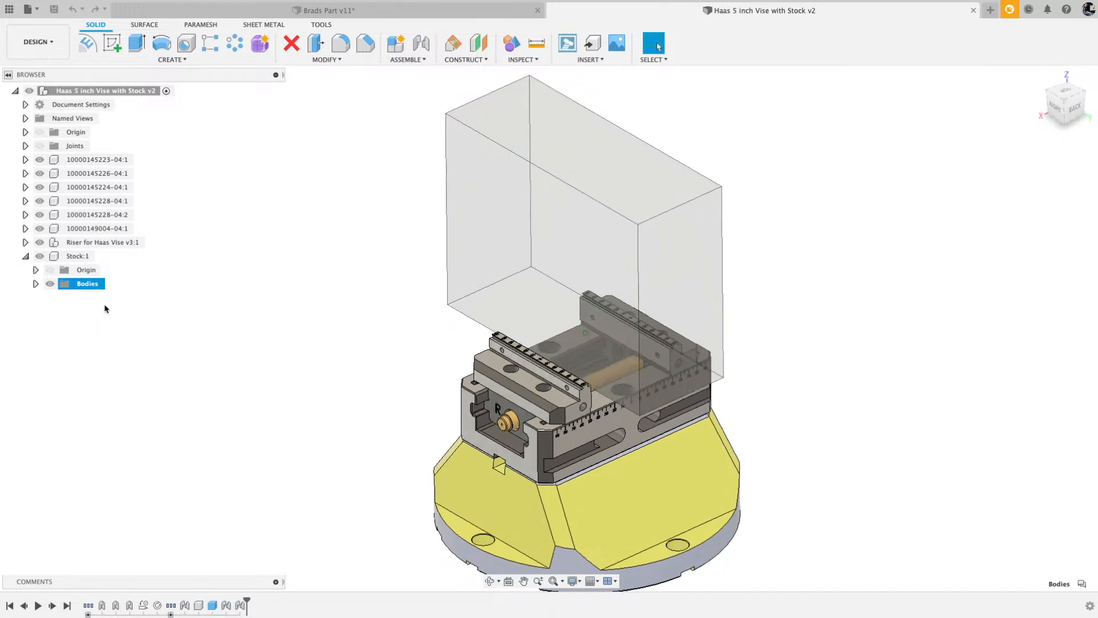
Open the vise design's parameters and set the user parameter StockX to 15 in.
{"action": "left_click", "coordinate": [175, 60]}
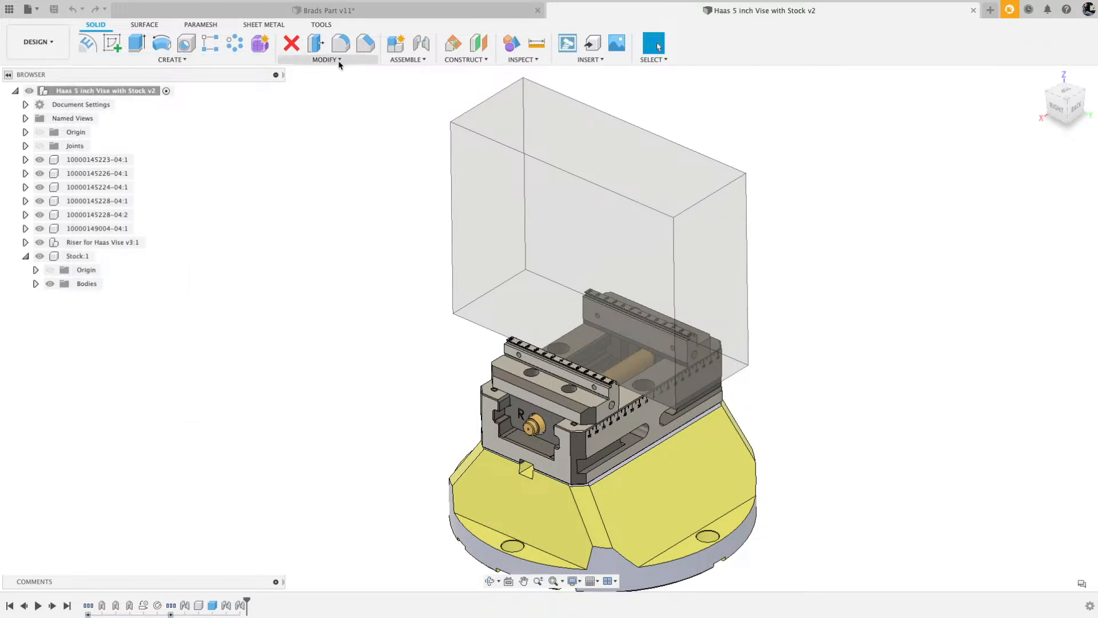
{"action": "left_click", "coordinate": [337, 60]}
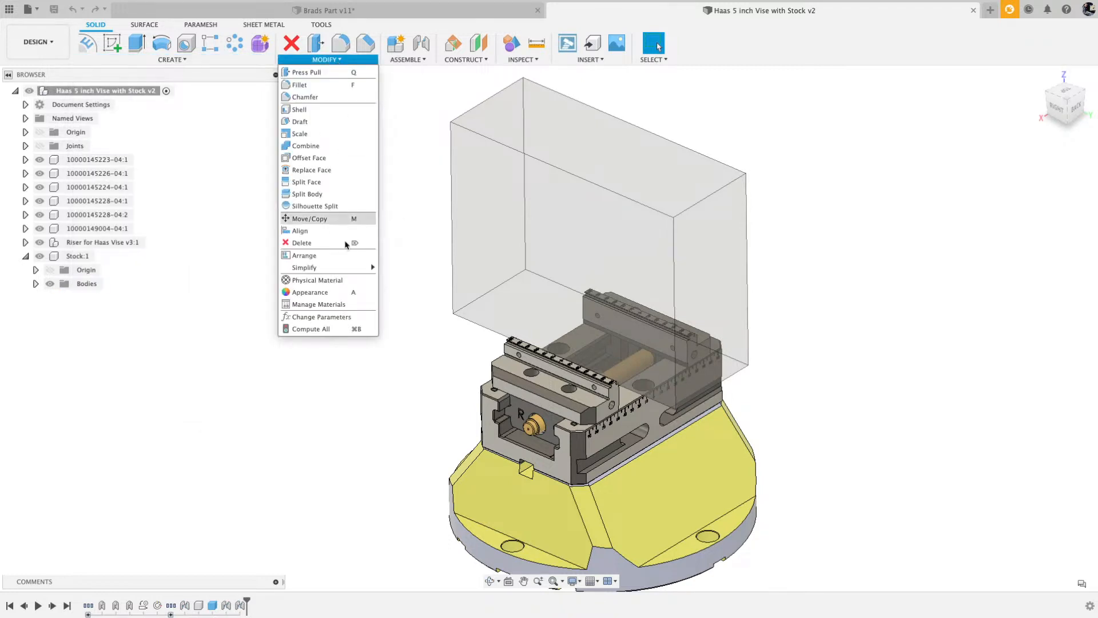
{"action": "left_click", "coordinate": [318, 317]}
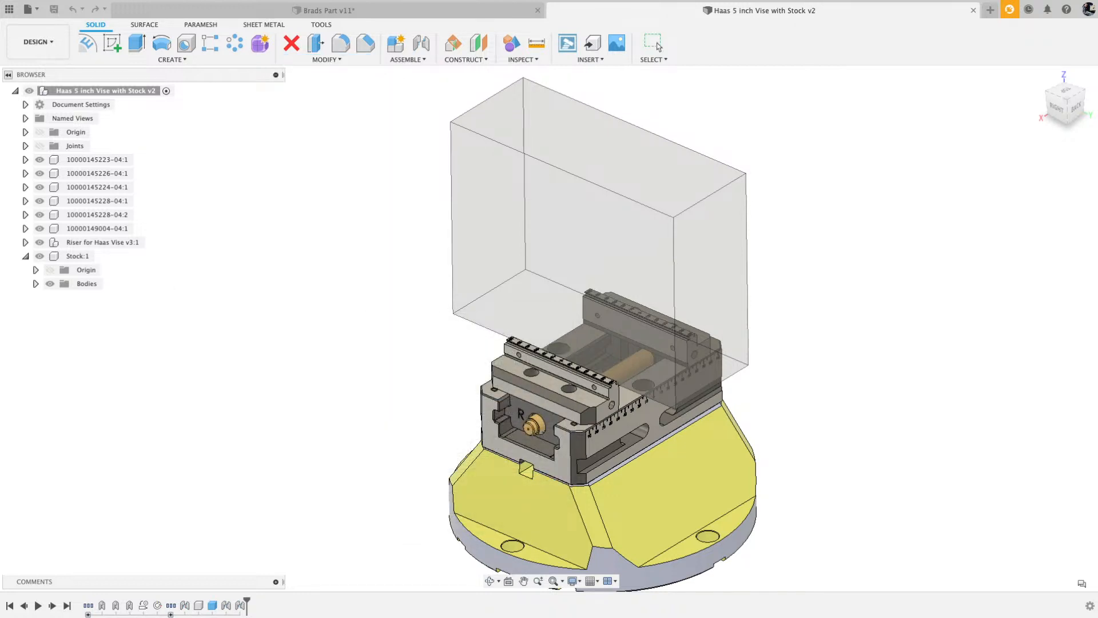
{"action": "left_click_drag", "start_coordinate": [35, 152], "coordinate": [728, 310]}
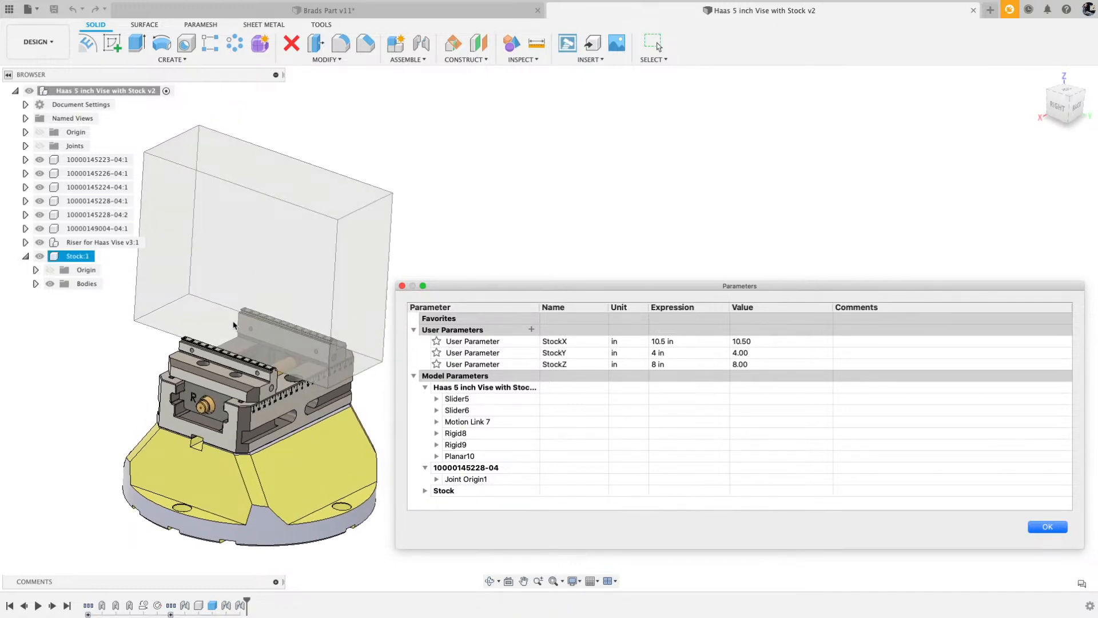
{"action": "left_click", "coordinate": [686, 341]}
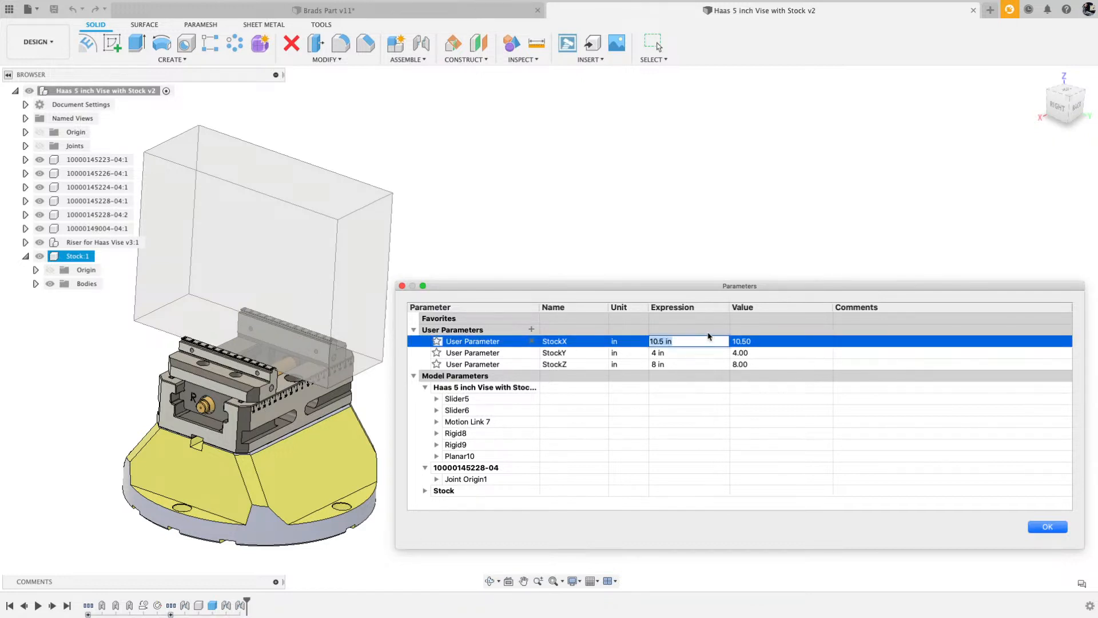
{"action": "type", "text": "15"}
{"action": "key", "text": "Tab"}
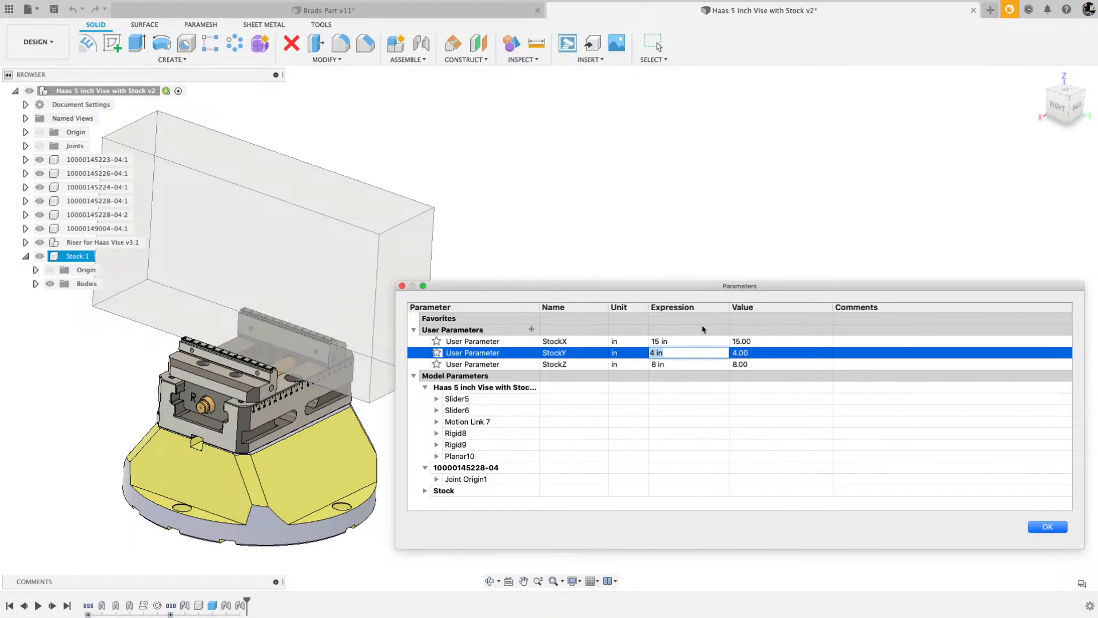
Move and shrink the parameters dialog to clear the model, and set the user parameter StockY to 2 in.
{"action": "left_click_drag", "start_coordinate": [645, 292], "coordinate": [578, 305]}
{"action": "left_click_drag", "start_coordinate": [1016, 351], "coordinate": [749, 348]}
{"action": "left_click_drag", "start_coordinate": [705, 298], "coordinate": [1042, 316]}
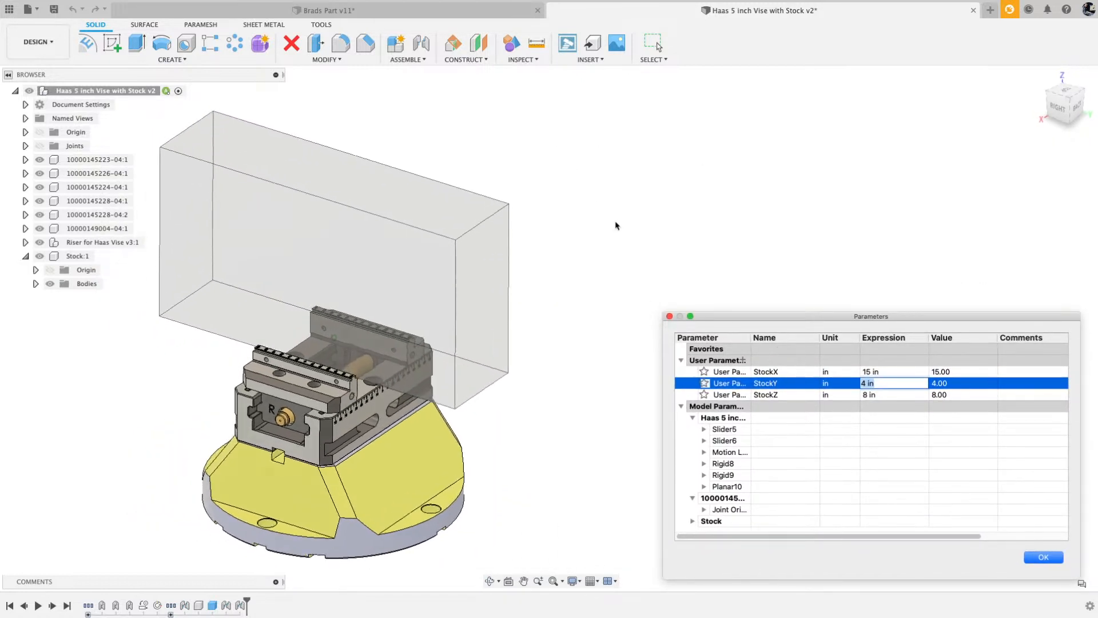
{"action": "middle_click_drag", "start_coordinate": [626, 386], "coordinate": [475, 422], "text": "shift"}
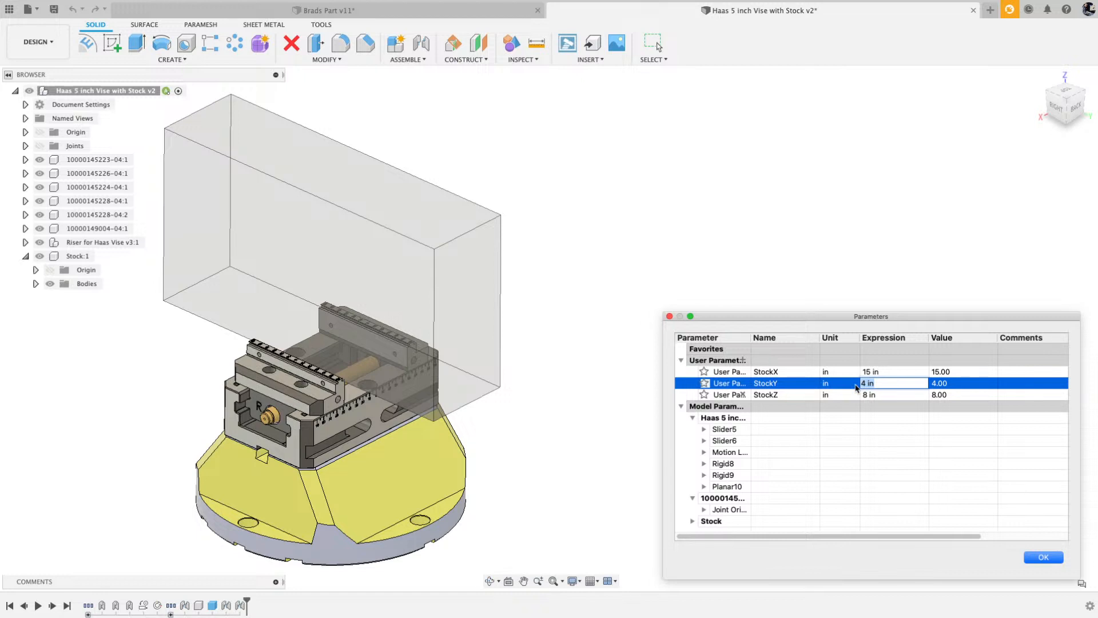
{"action": "type", "text": "2."}
{"action": "key", "text": "Tab"}
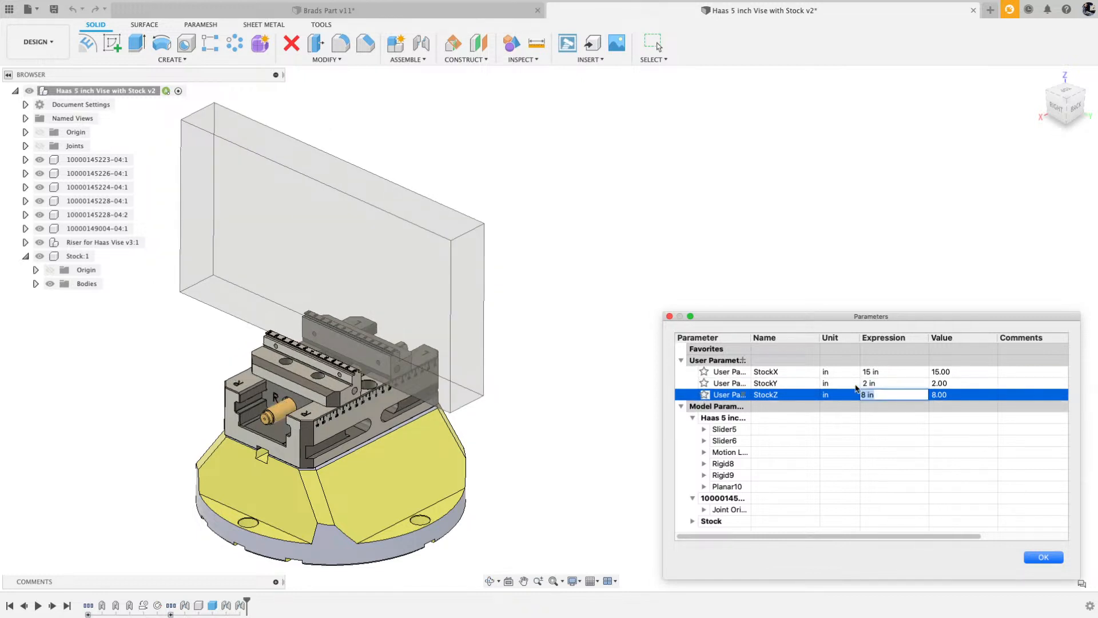
Set the user parameter StockZ to 2 in.
{"action": "middle_click_drag", "start_coordinate": [644, 390], "coordinate": [372, 371], "text": "shift"}
{"action": "scroll", "coordinate": [373, 371], "scroll_direction": "up", "scroll_amount": 5}
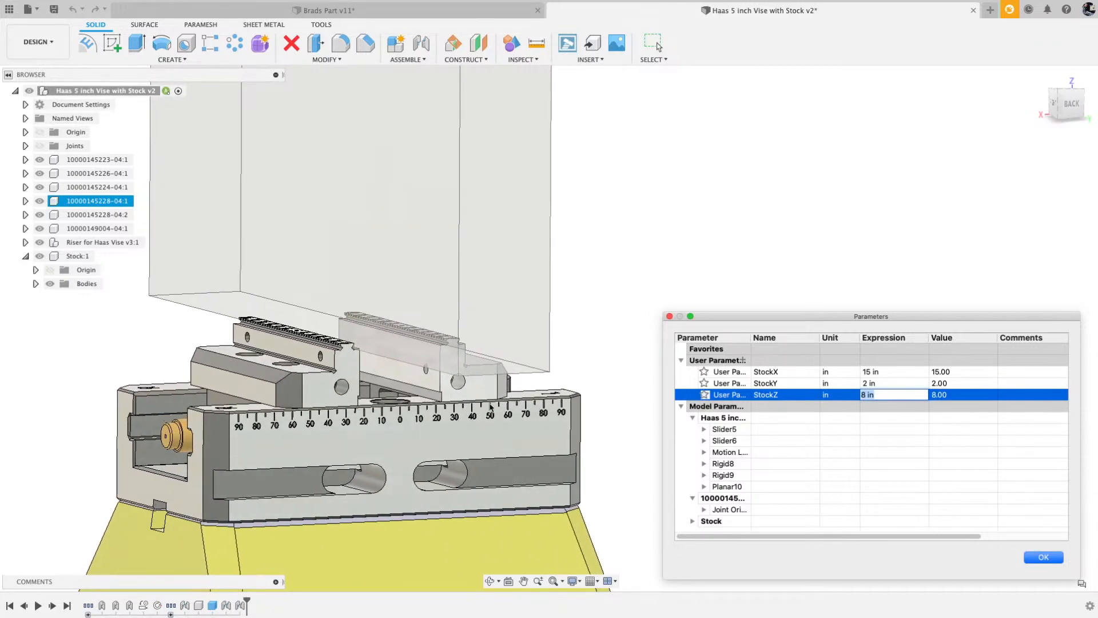
{"action": "scroll", "coordinate": [498, 353], "scroll_direction": "down", "scroll_amount": 3}
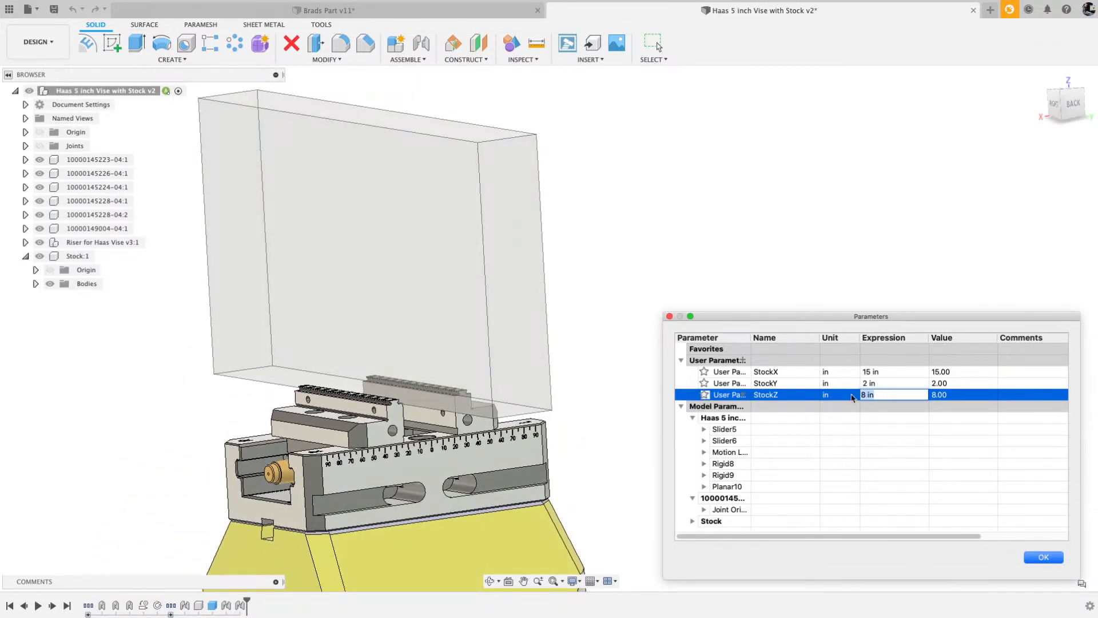
{"action": "type", "text": "2."}
{"action": "key", "text": "Return"}
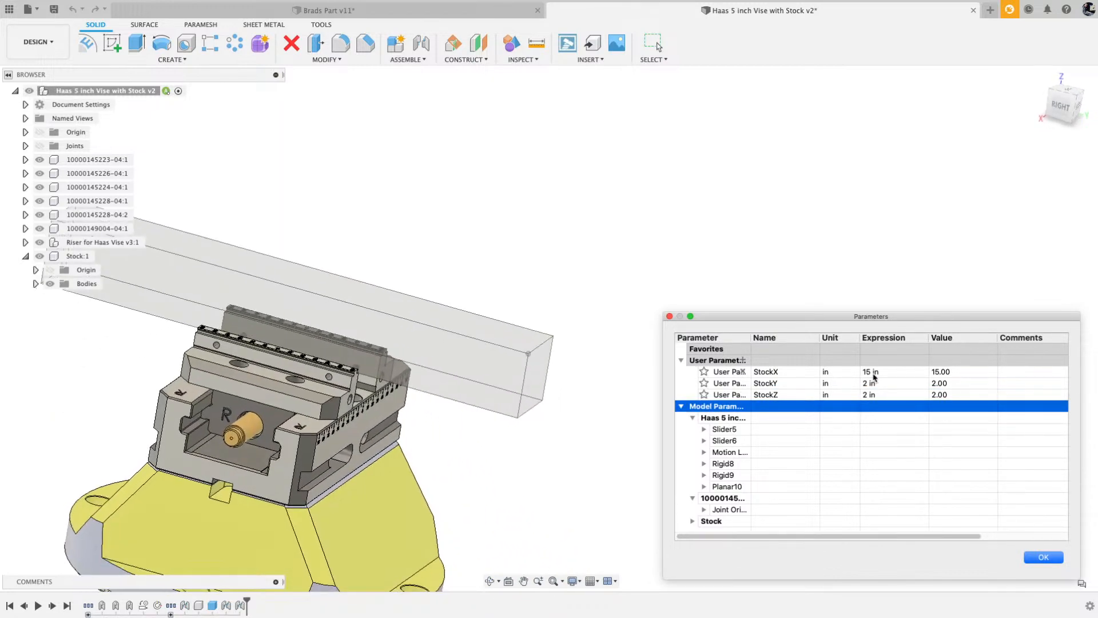
Set the user parameter StockX to 5 in and accept the parameter changes.
{"action": "left_click", "coordinate": [892, 371]}
{"action": "type", "text": "5."}
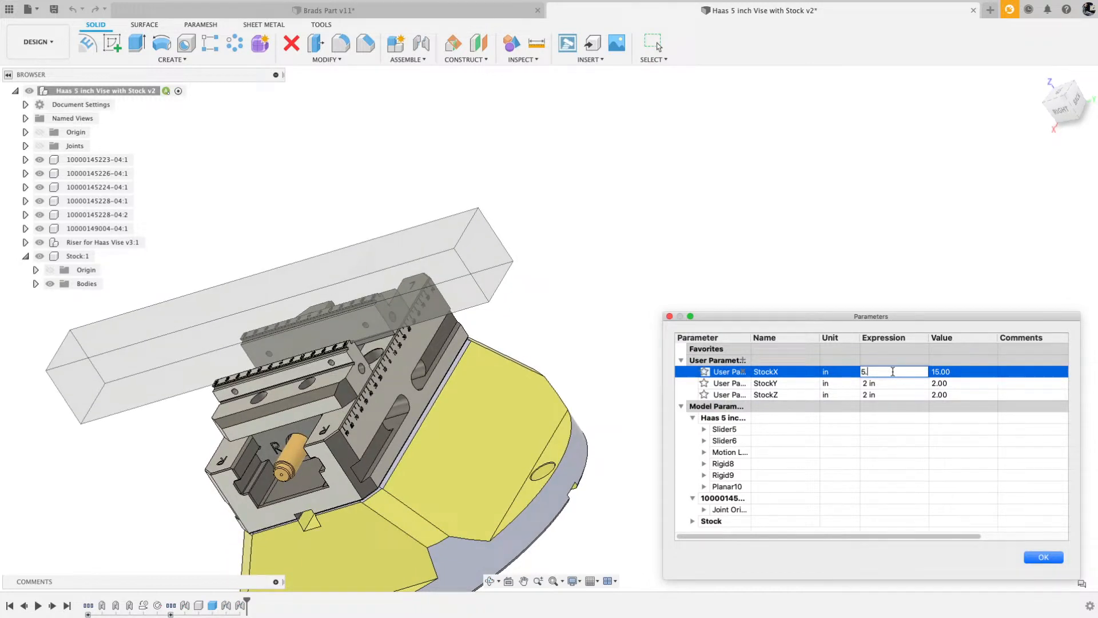
{"action": "key", "text": "Return"}
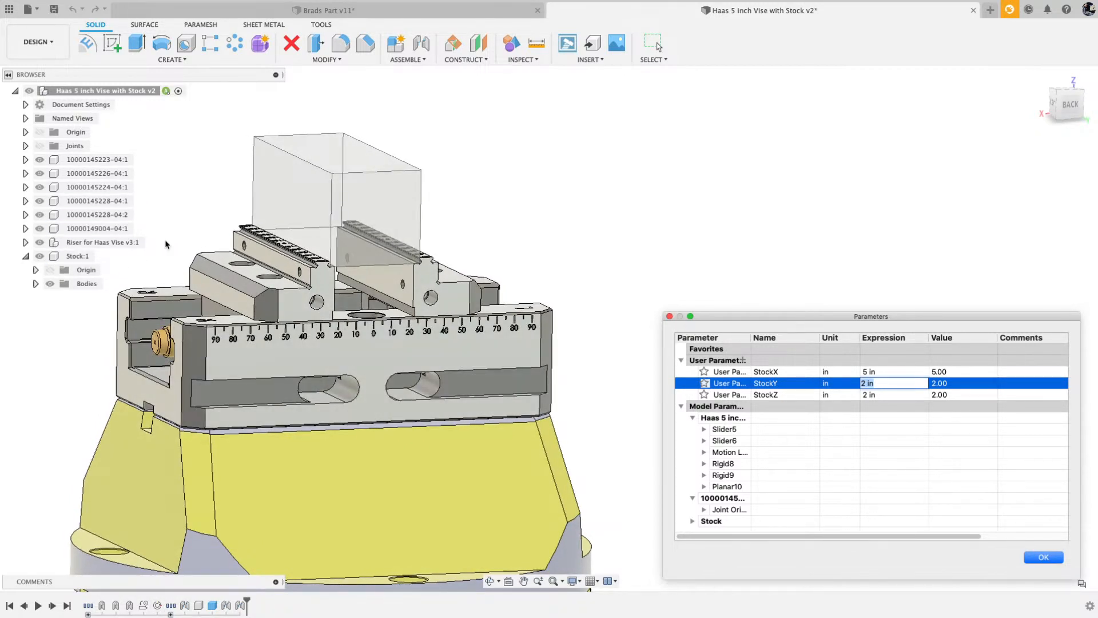
{"action": "left_click", "coordinate": [132, 242]}
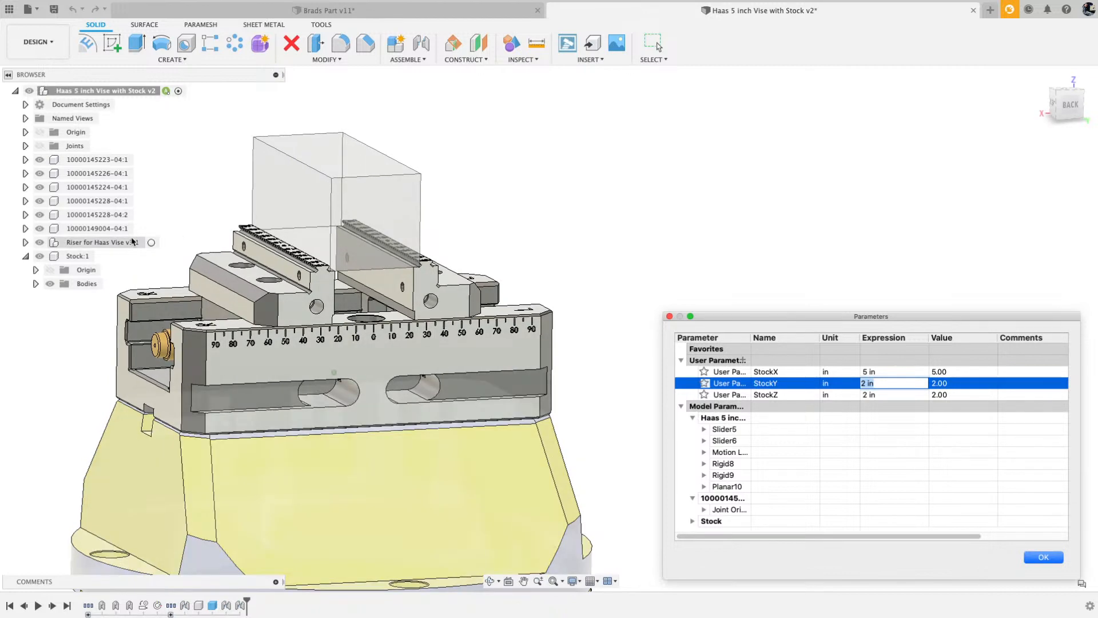
{"action": "left_click", "coordinate": [269, 367]}
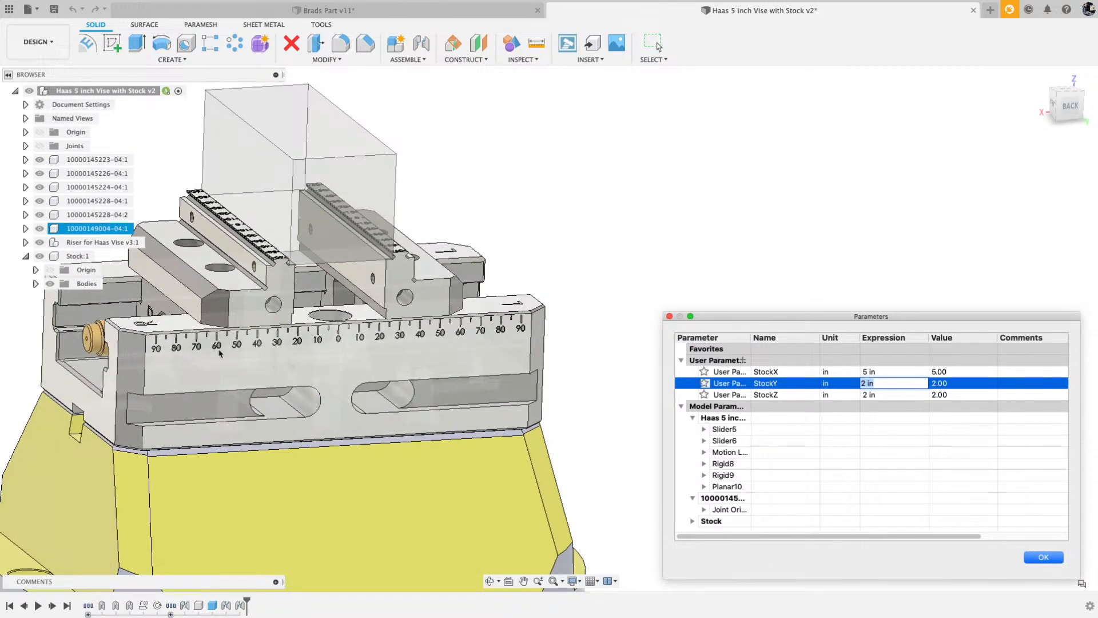
{"action": "left_click", "coordinate": [899, 180]}
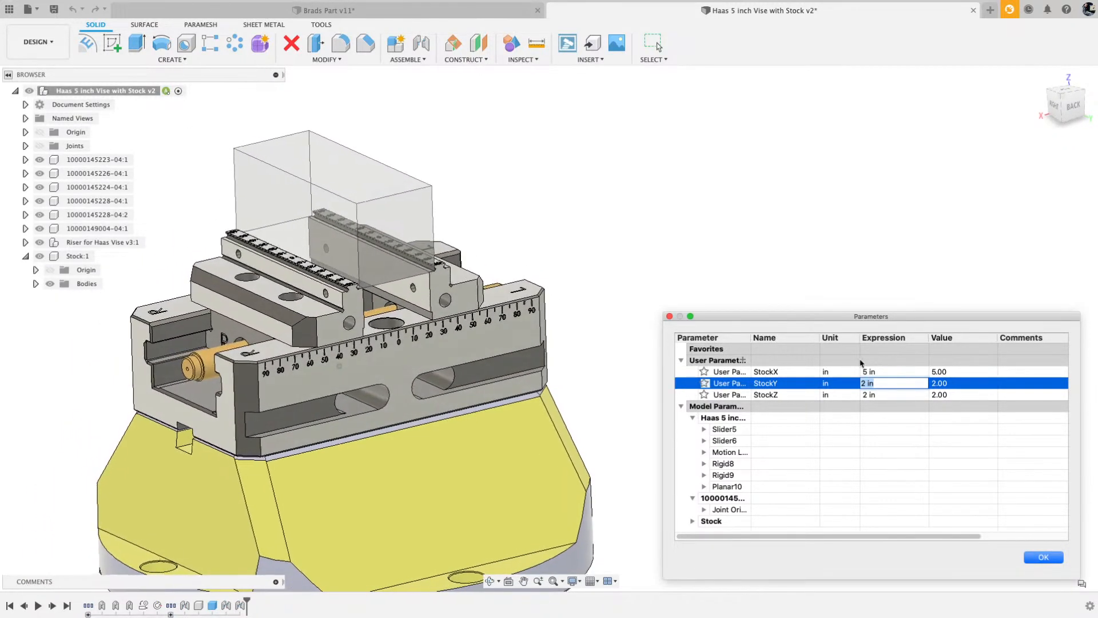
{"action": "left_click", "coordinate": [1056, 559]}
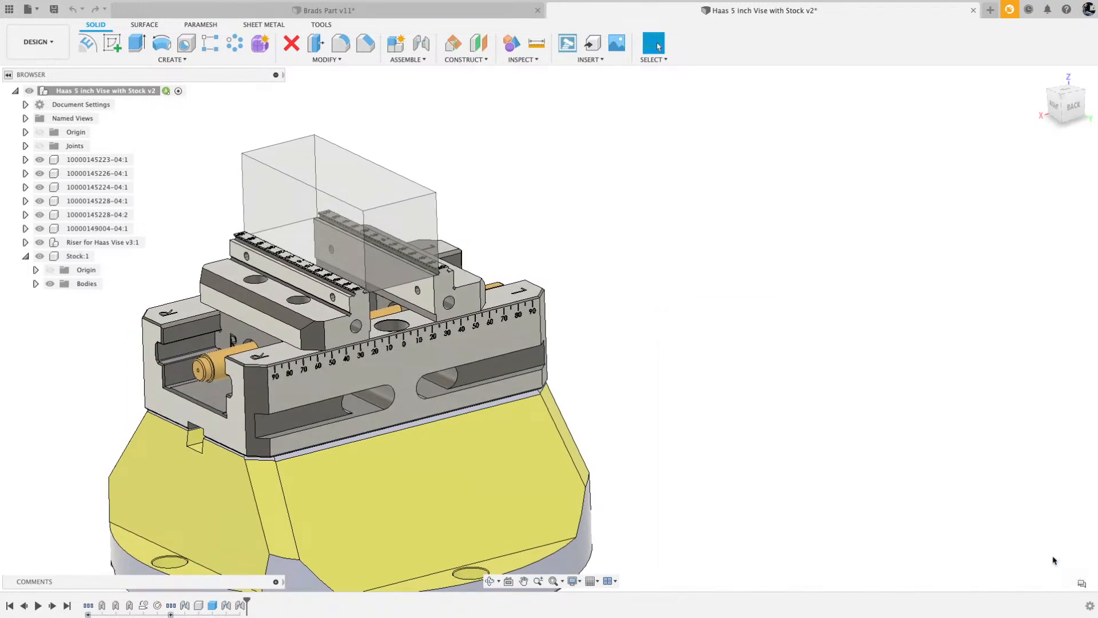
Save the vise design as a new version with the description "User Saved".
{"action": "left_click", "coordinate": [9, 9]}
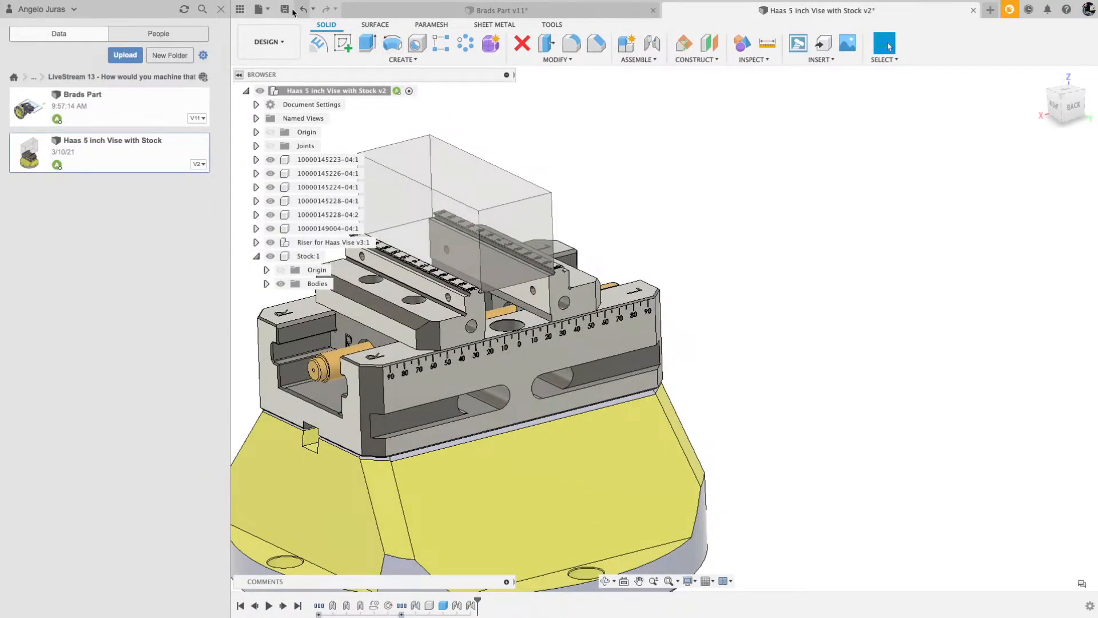
{"action": "left_click", "coordinate": [285, 10]}
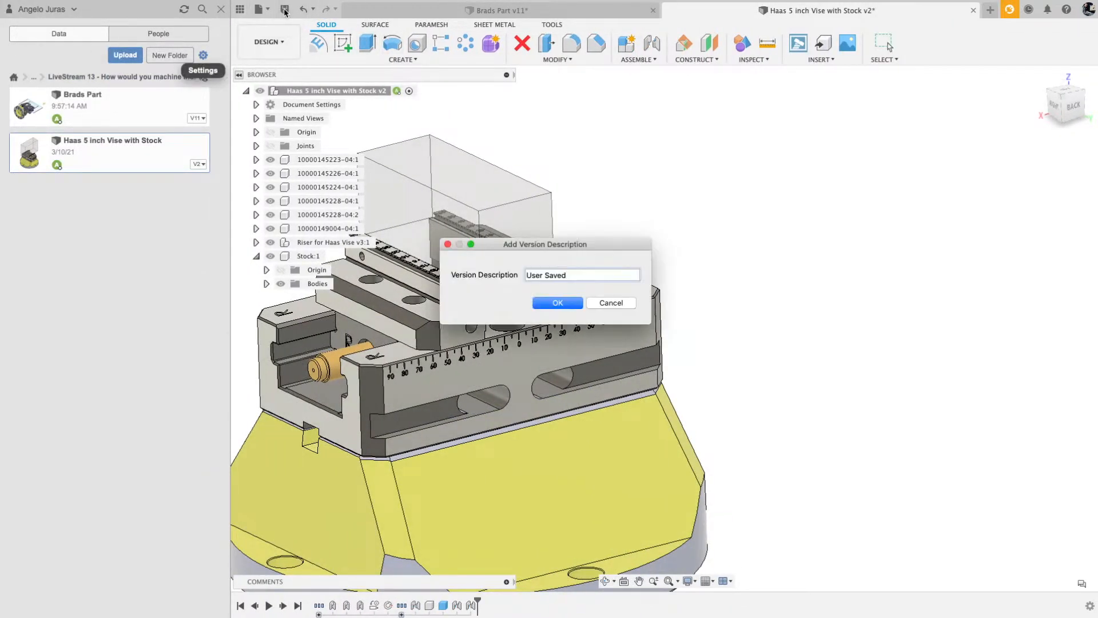
{"action": "left_click", "coordinate": [551, 303]}
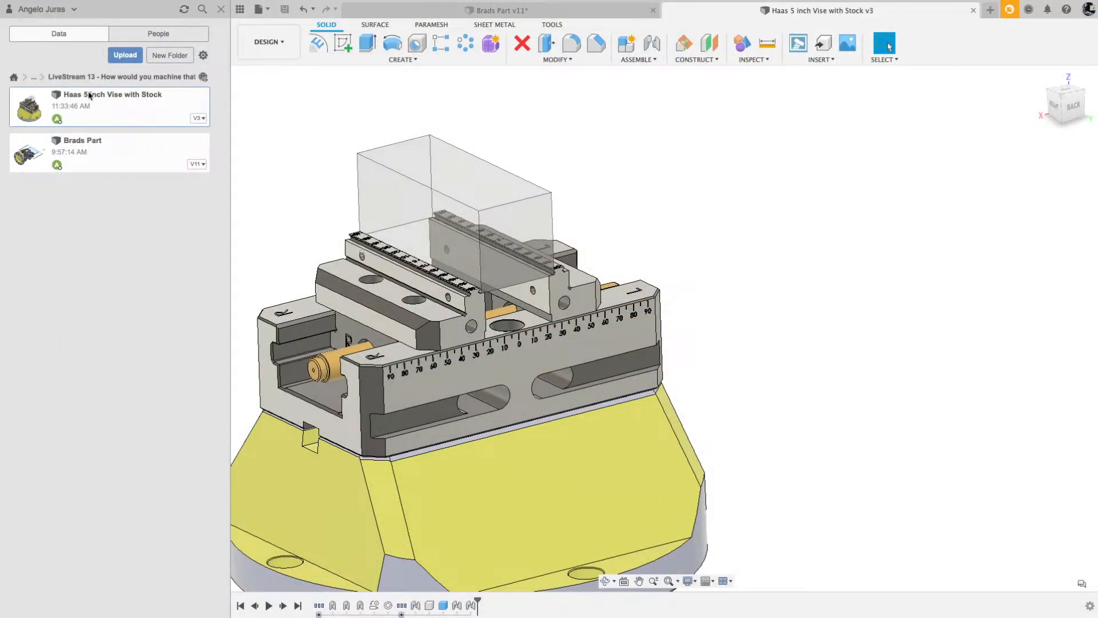
Enable public link sharing of the latest version of the Haas 5 inch Vise with Stock design.
{"action": "right_click", "coordinate": [120, 105]}
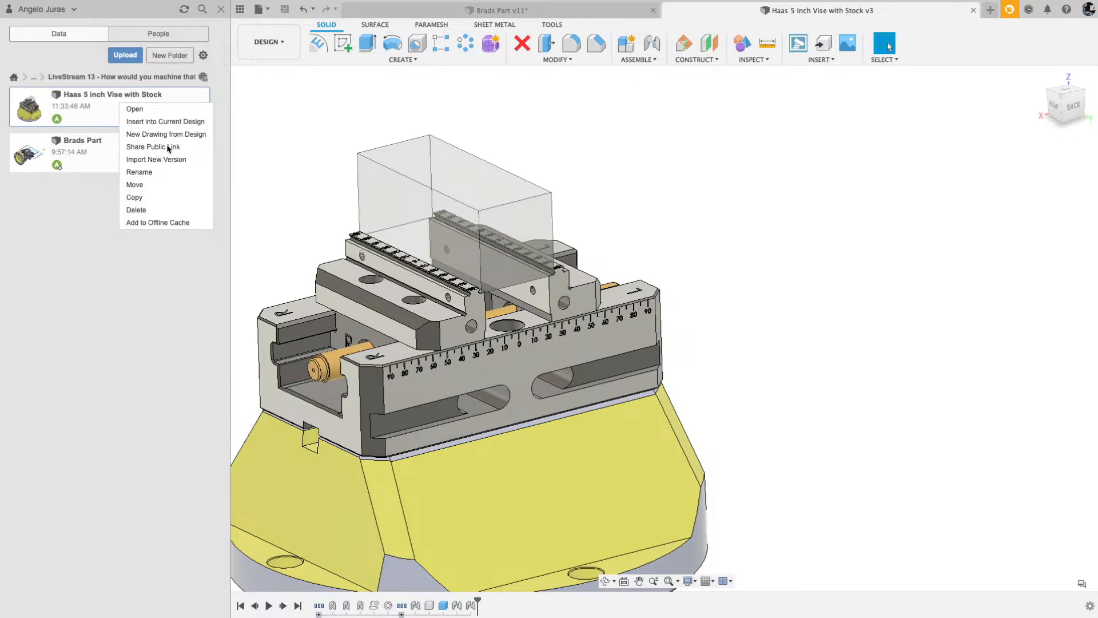
{"action": "left_click", "coordinate": [165, 149]}
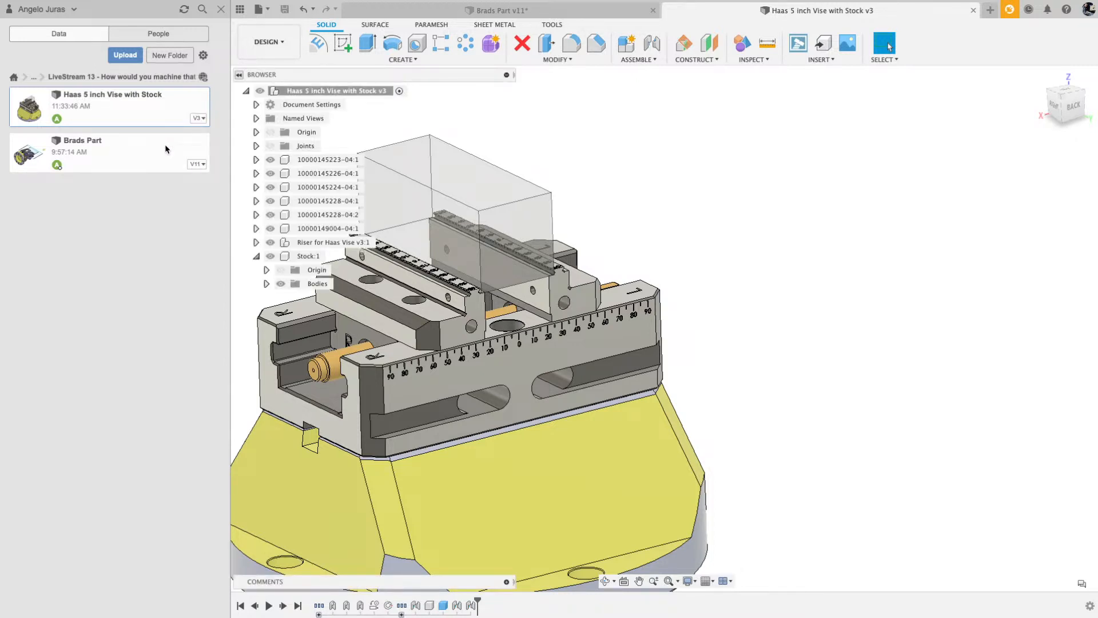
{"action": "right_click", "coordinate": [137, 117]}
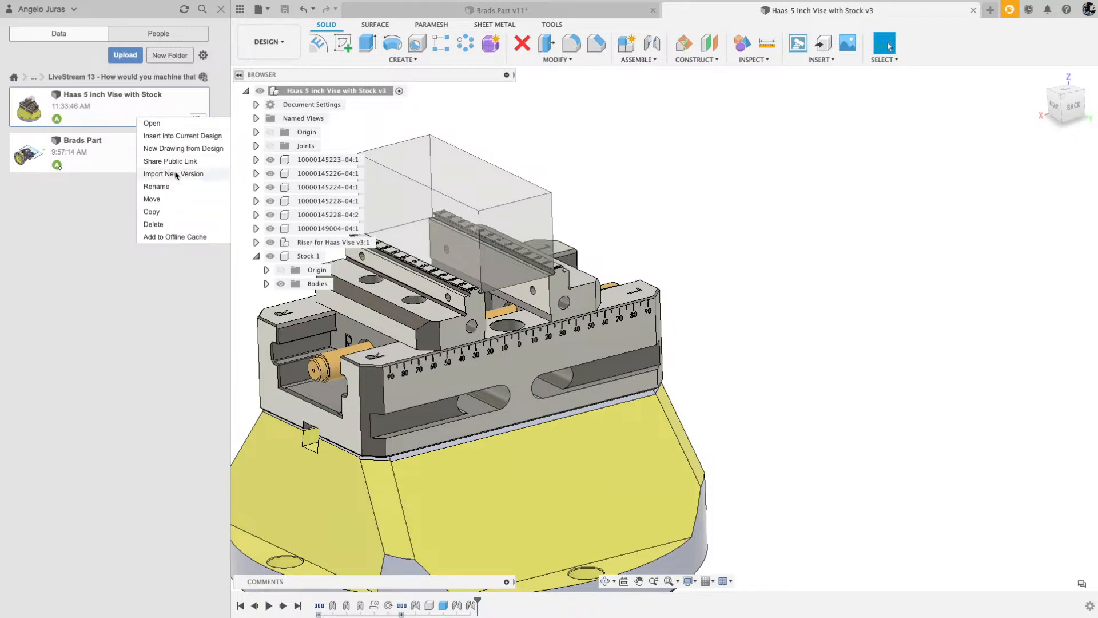
{"action": "left_click", "coordinate": [178, 162]}
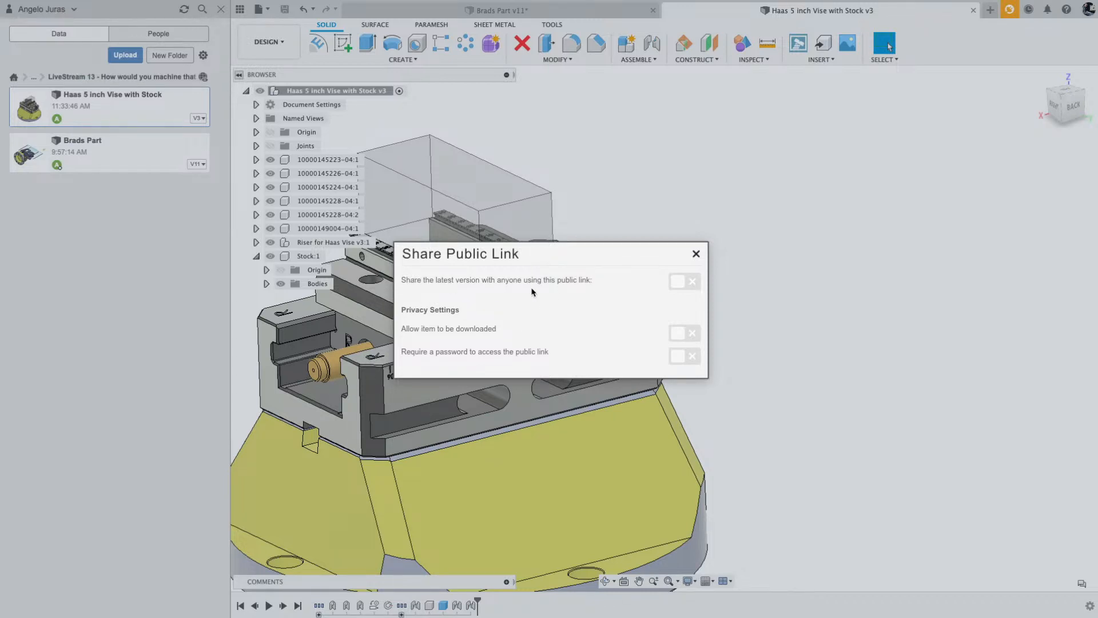
{"action": "left_click", "coordinate": [677, 283]}
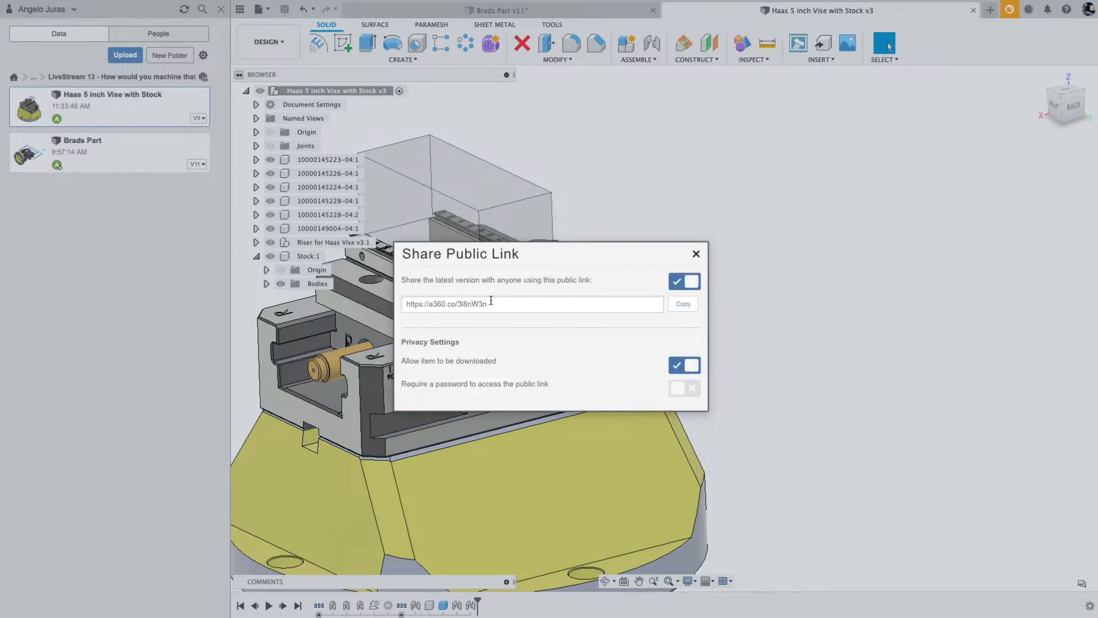
Copy the vise design's public link, and close the sharing dialog and the project file list.
{"action": "left_click_drag", "start_coordinate": [488, 303], "coordinate": [403, 305]}
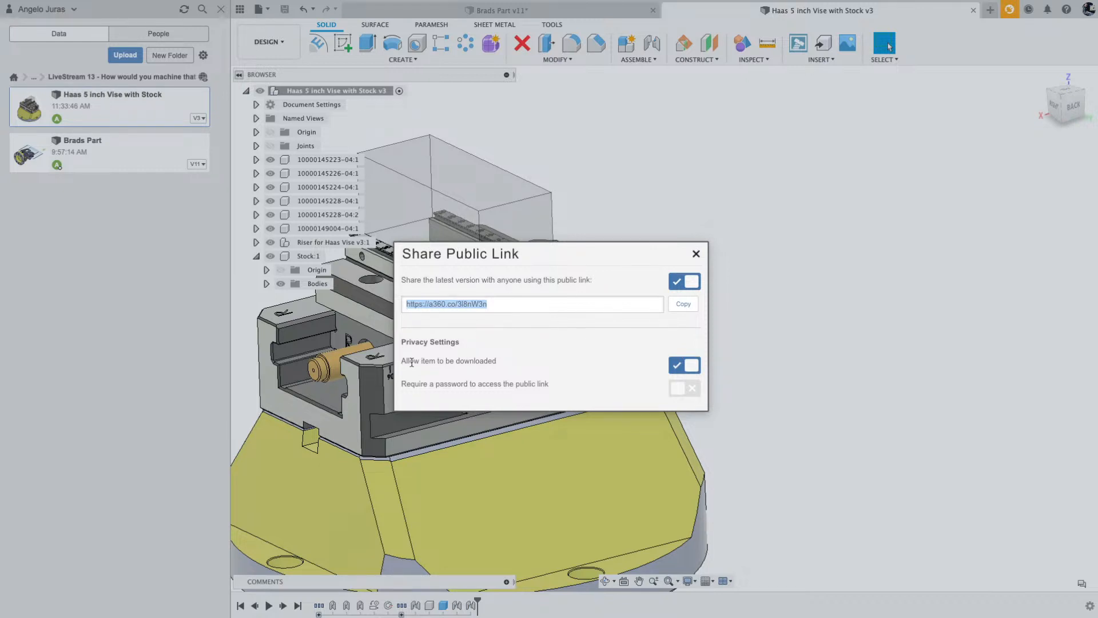
{"action": "left_click", "coordinate": [402, 362]}
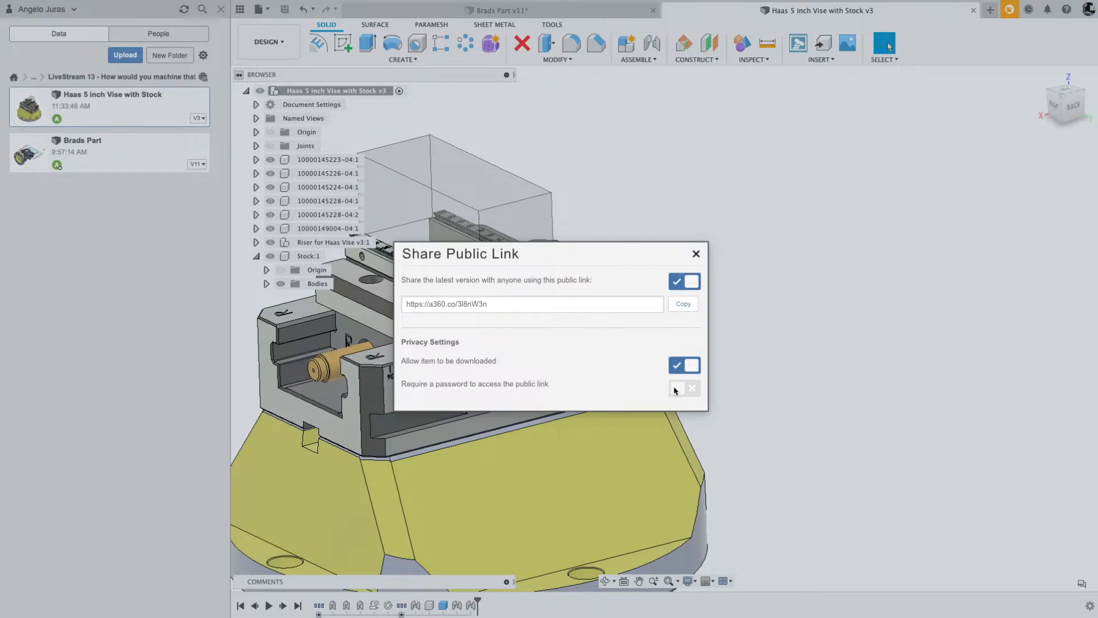
{"action": "scroll", "coordinate": [637, 307], "scroll_direction": "down", "scroll_amount": 1}
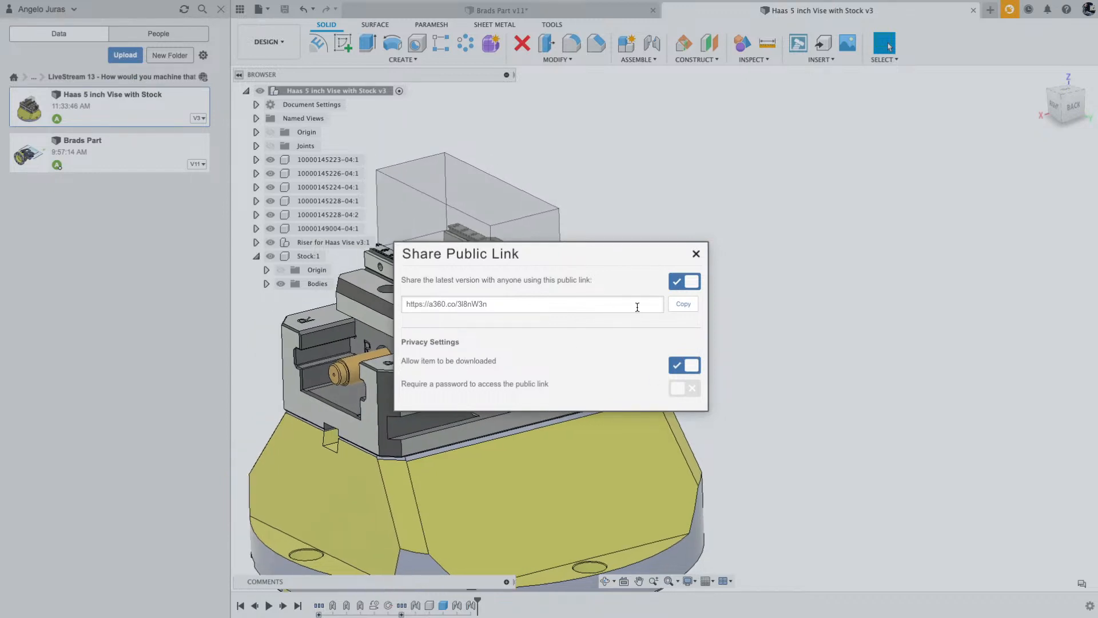
{"action": "scroll", "coordinate": [637, 308], "scroll_direction": "down", "scroll_amount": 2}
{"action": "left_click", "coordinate": [685, 305]}
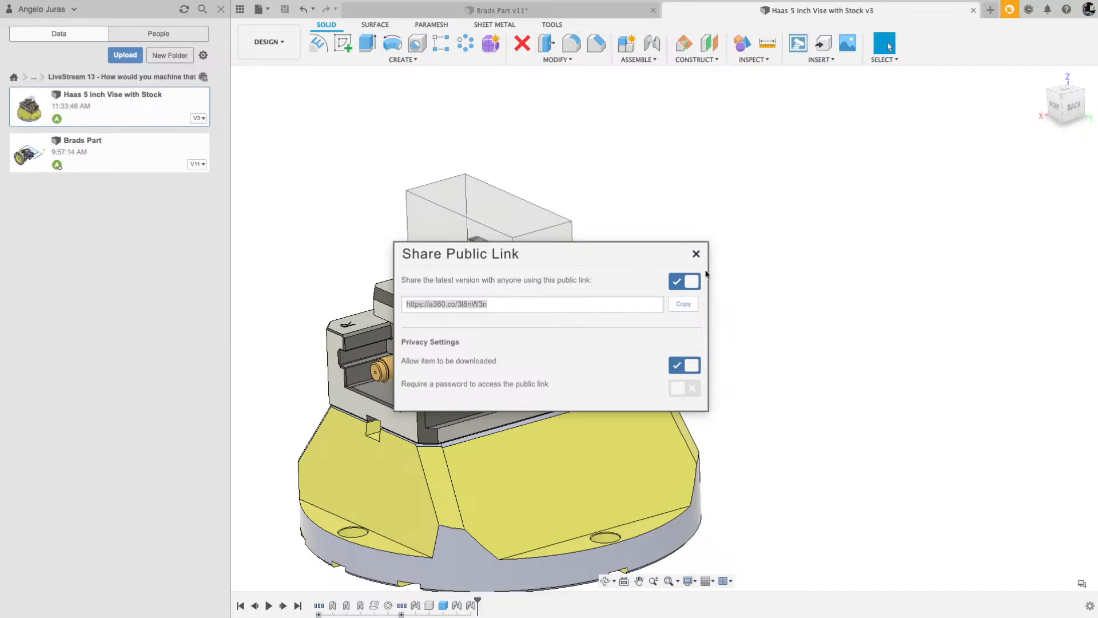
{"action": "left_click", "coordinate": [696, 253]}
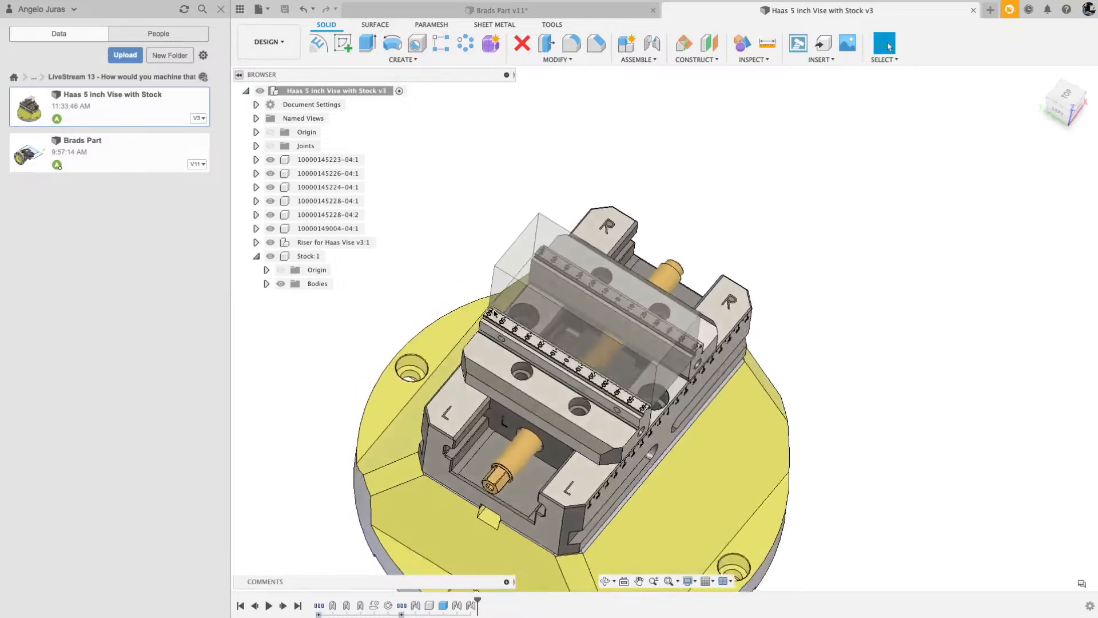
{"action": "left_click", "coordinate": [220, 10]}
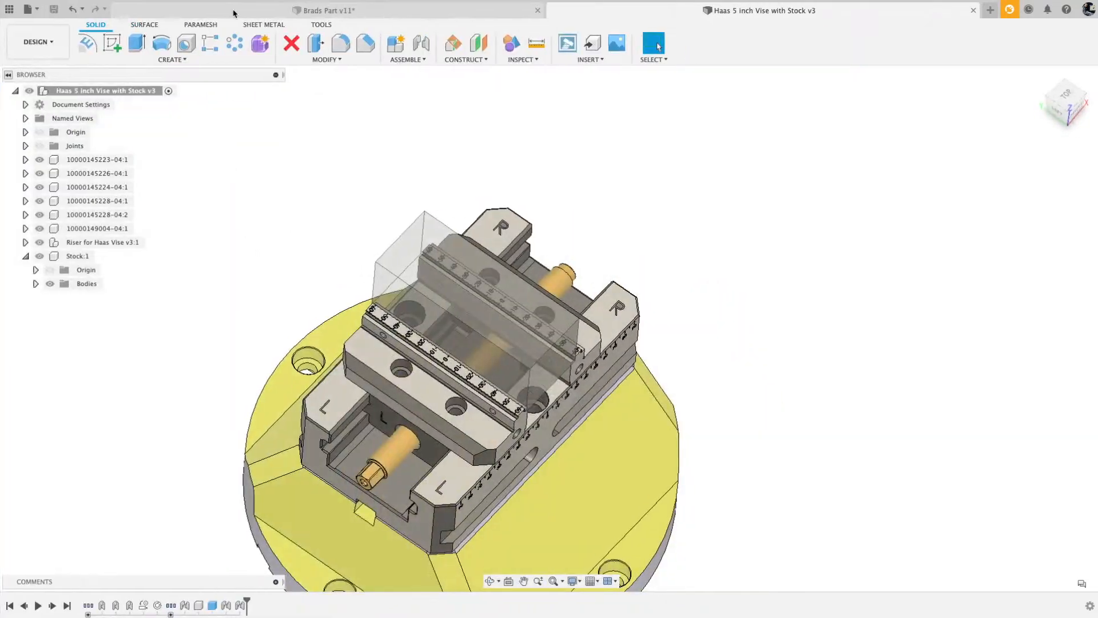
Reopen the vise design's parameters and collapse the model parameters, keeping the user parameters expanded.
{"action": "left_click", "coordinate": [50, 41]}
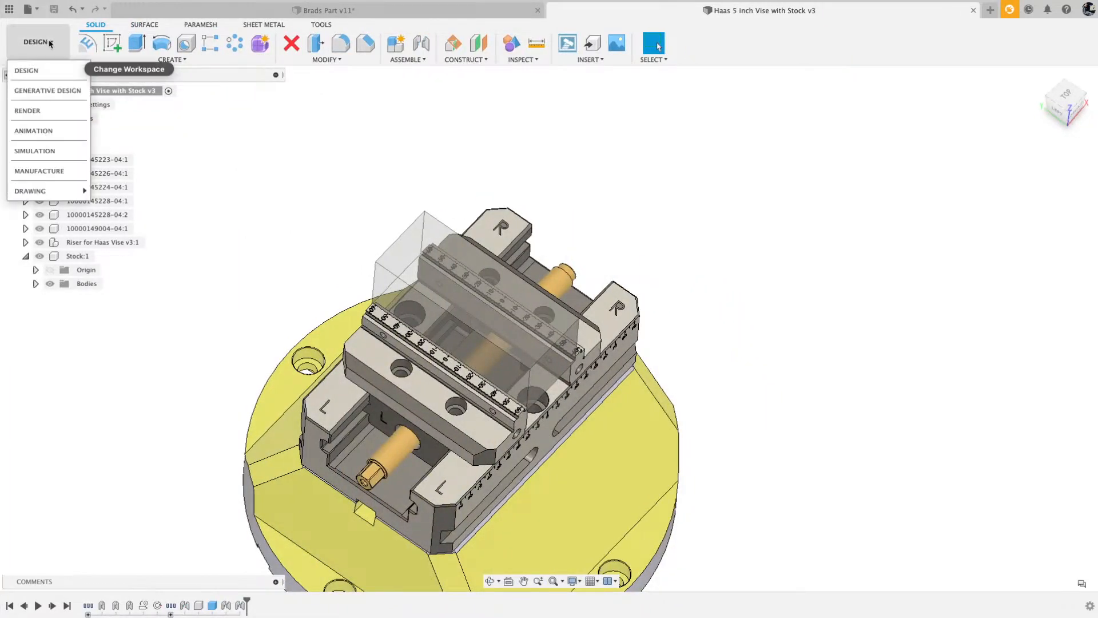
{"action": "left_click", "coordinate": [28, 75]}
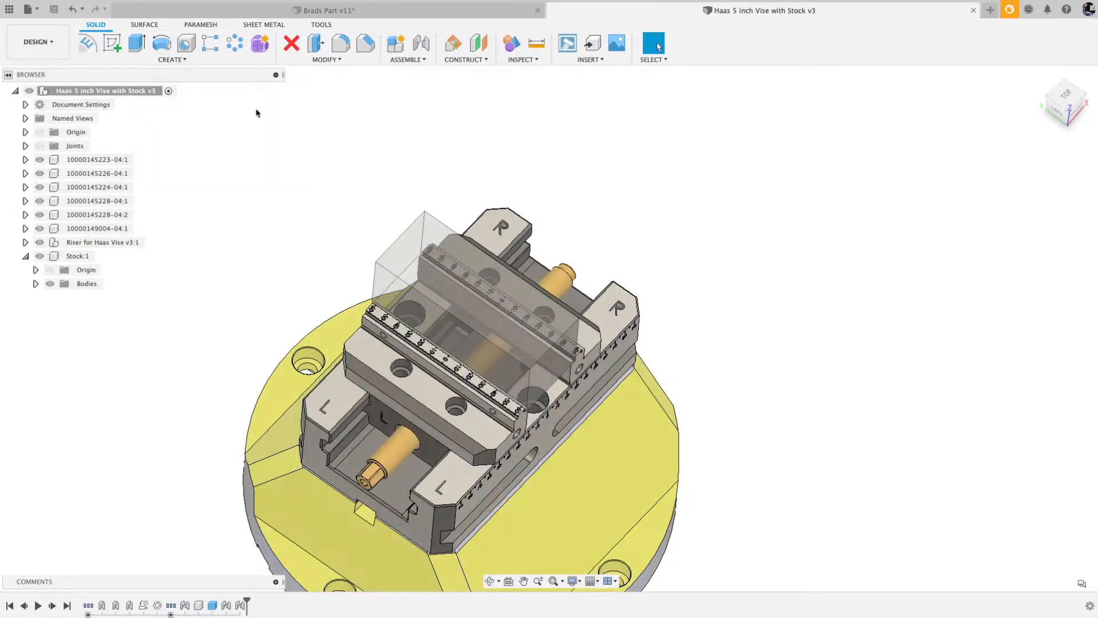
{"action": "left_click", "coordinate": [329, 60]}
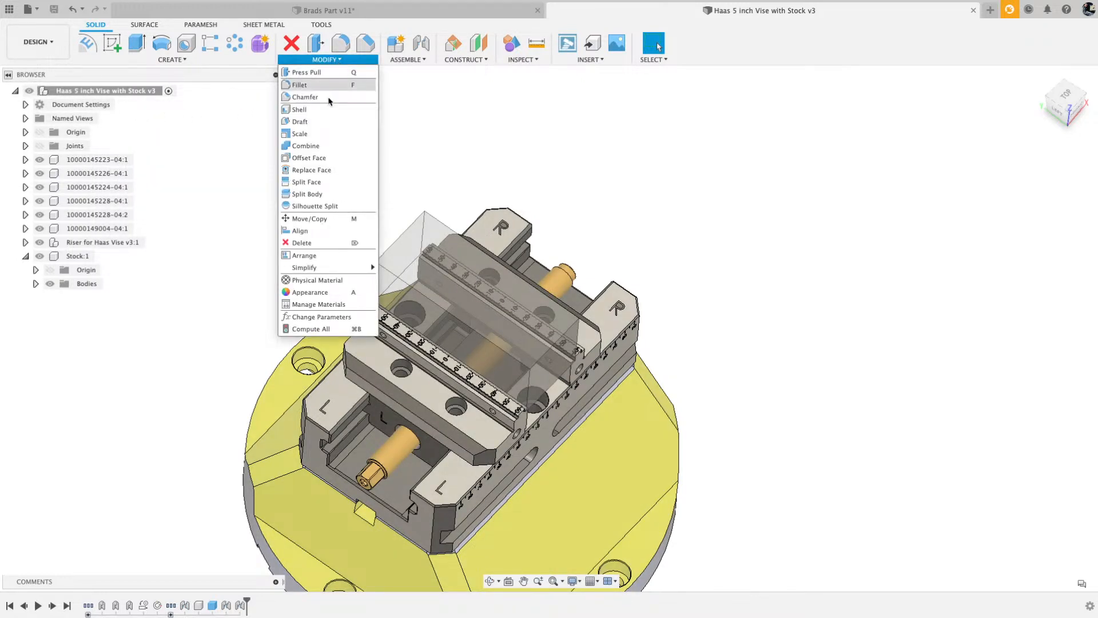
{"action": "left_click", "coordinate": [325, 320]}
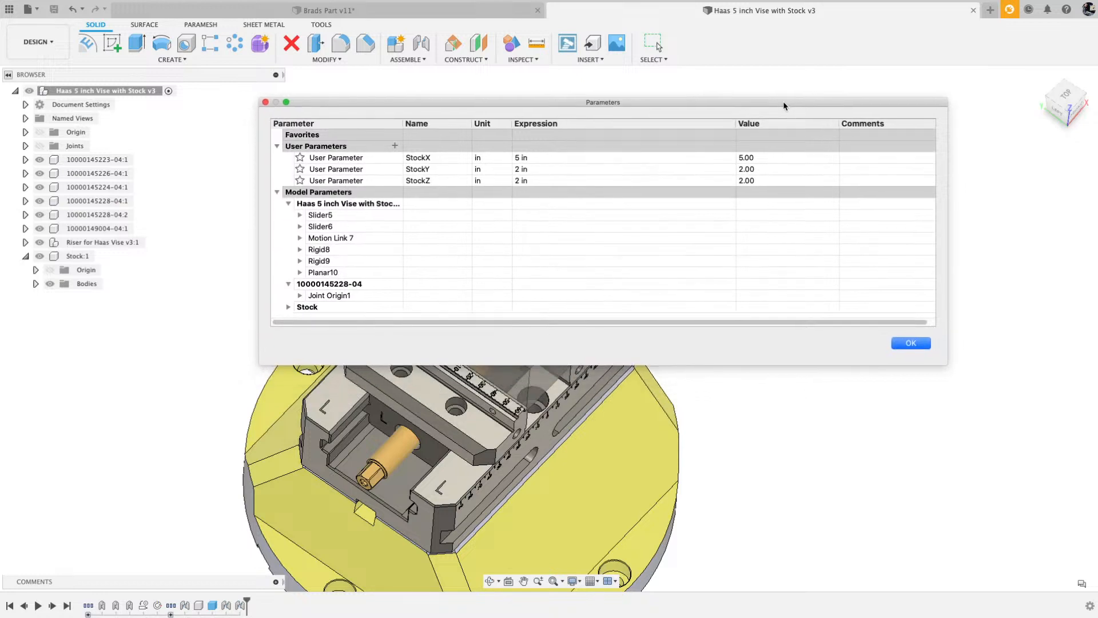
{"action": "left_click", "coordinate": [277, 146]}
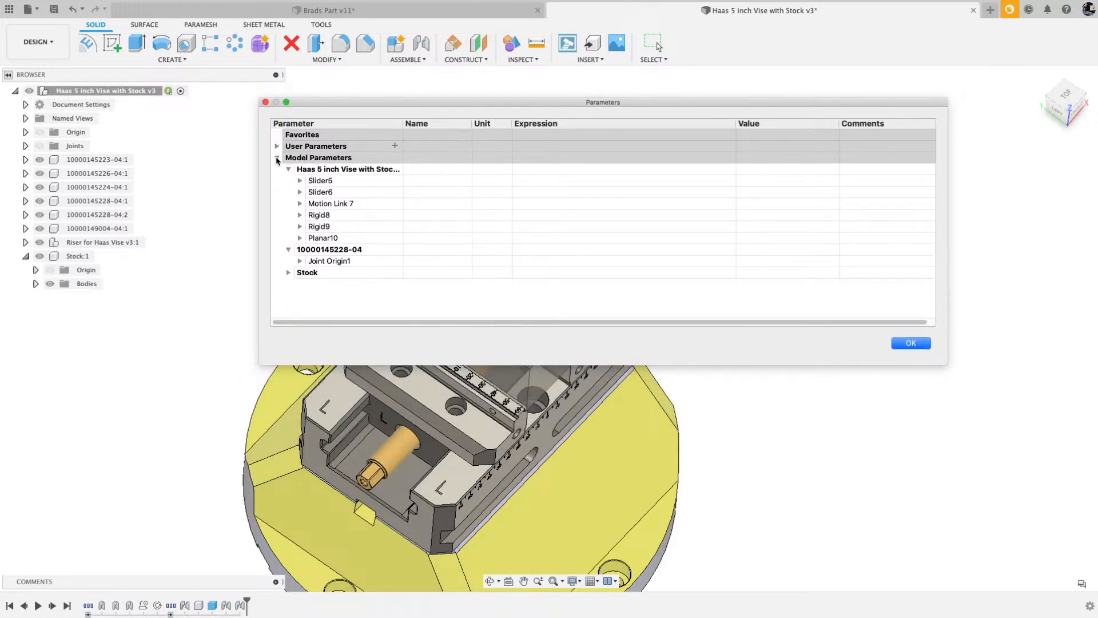
{"action": "left_click", "coordinate": [276, 157]}
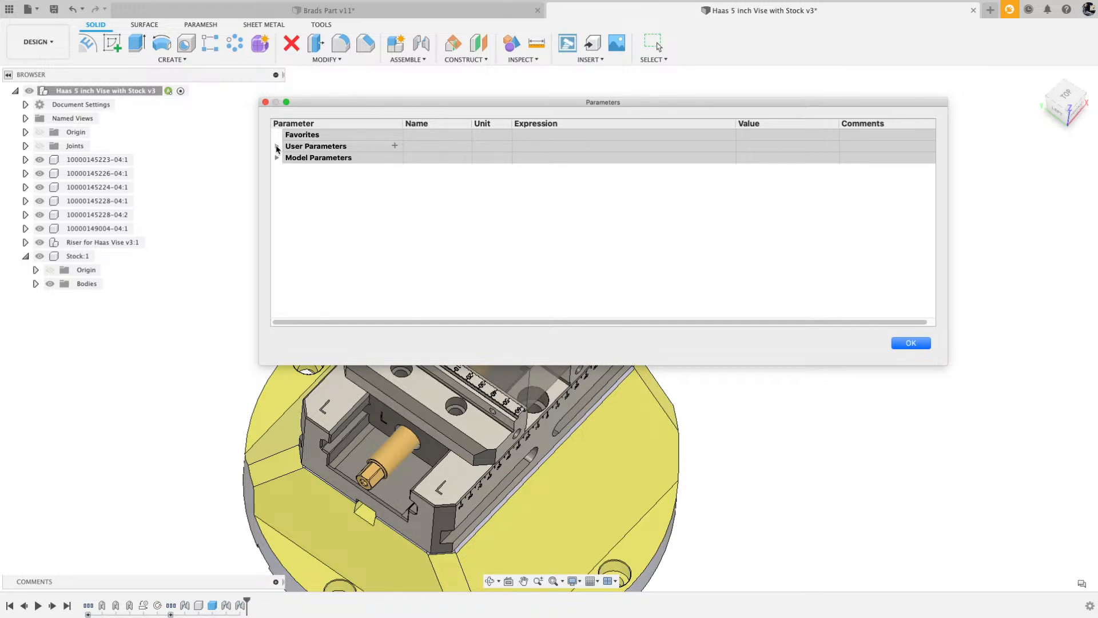
{"action": "left_click", "coordinate": [277, 147]}
Add a user parameter named Chamfersize in inches with the expression .25, and close the parameters dialog.
{"action": "left_click", "coordinate": [395, 146]}
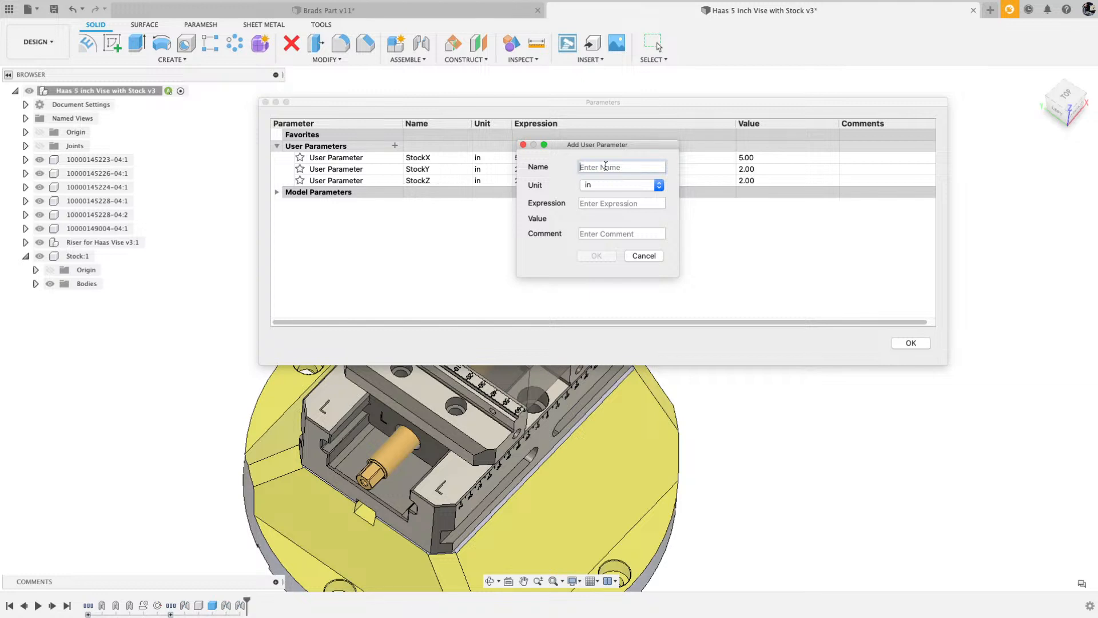
{"action": "type", "text": "Chamfersize"}
{"action": "left_click", "coordinate": [624, 205]}
{"action": "type", "text": ".25"}
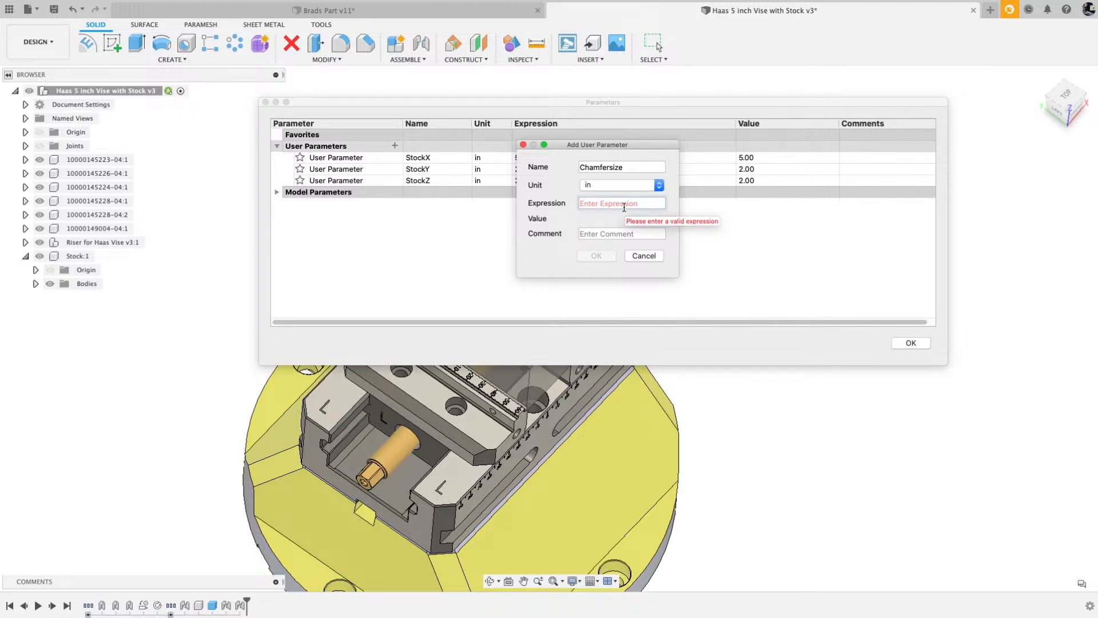
{"action": "key", "text": "Tab"}
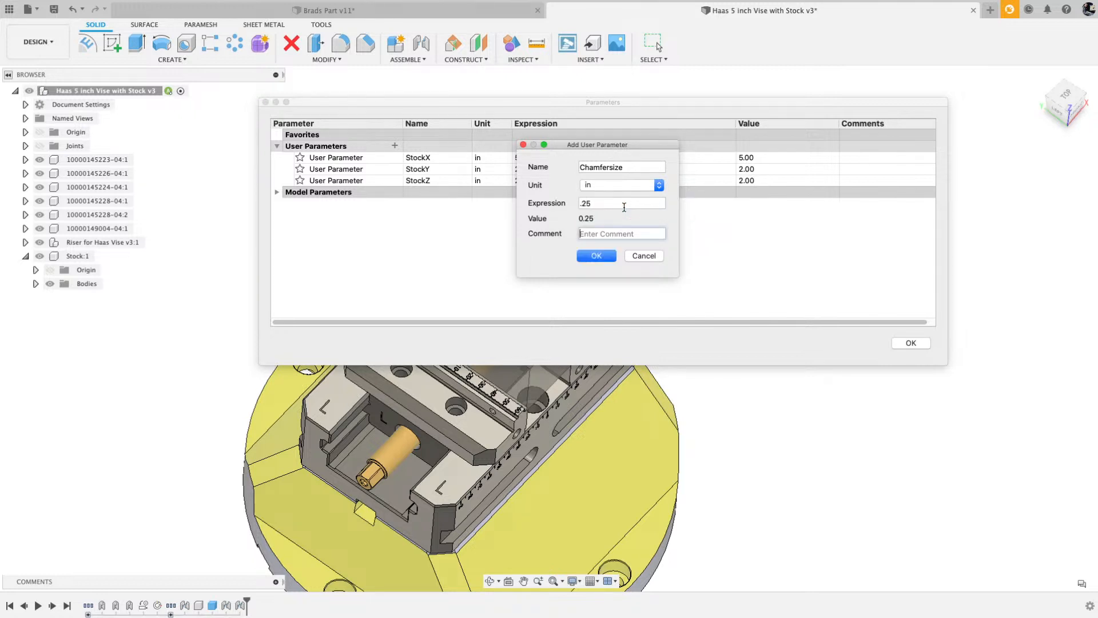
{"action": "left_click", "coordinate": [596, 257]}
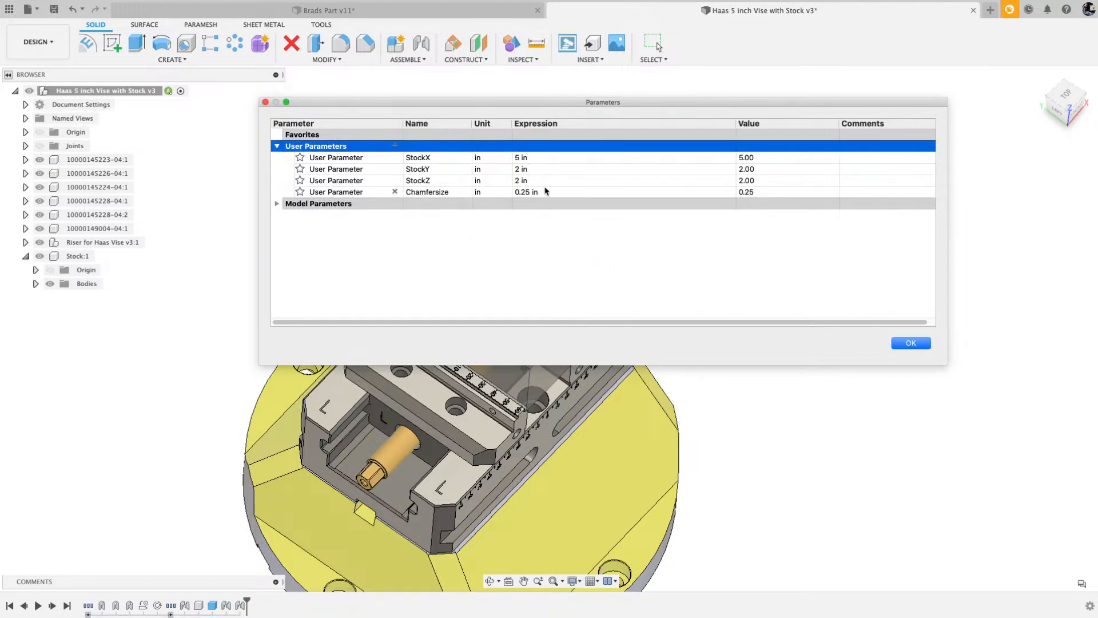
{"action": "left_click", "coordinate": [919, 343]}
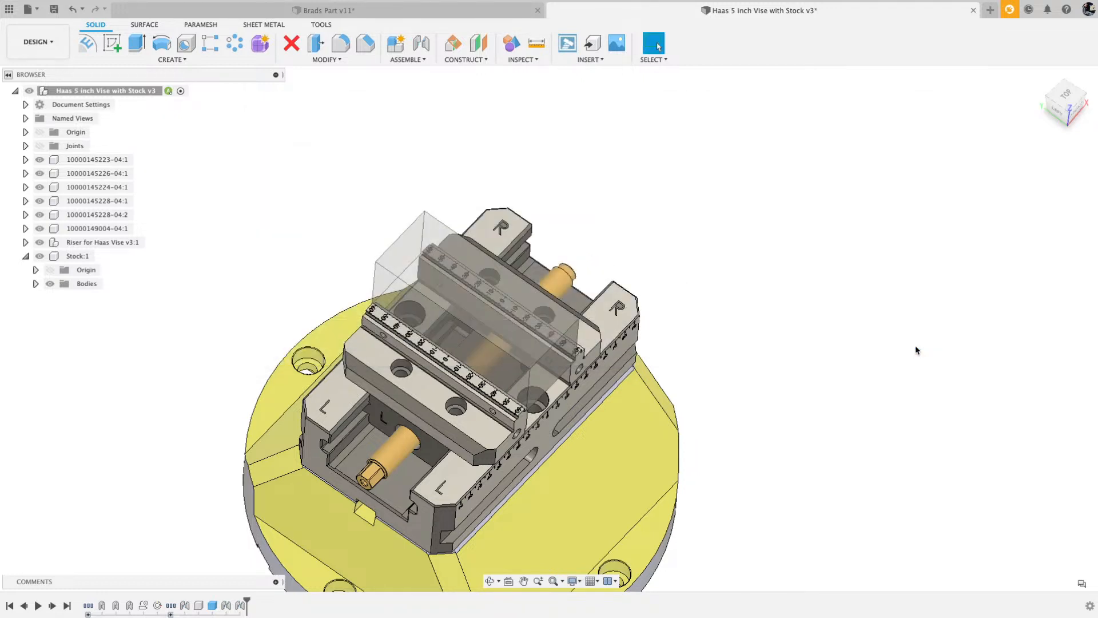
Chamfer one short top edge of the stock block with an equal distance driven by the Chamfersize parameter.
{"action": "left_click", "coordinate": [366, 43]}
{"action": "middle_click_drag", "start_coordinate": [661, 338], "coordinate": [591, 351], "text": "shift"}
{"action": "left_click", "coordinate": [575, 342]}
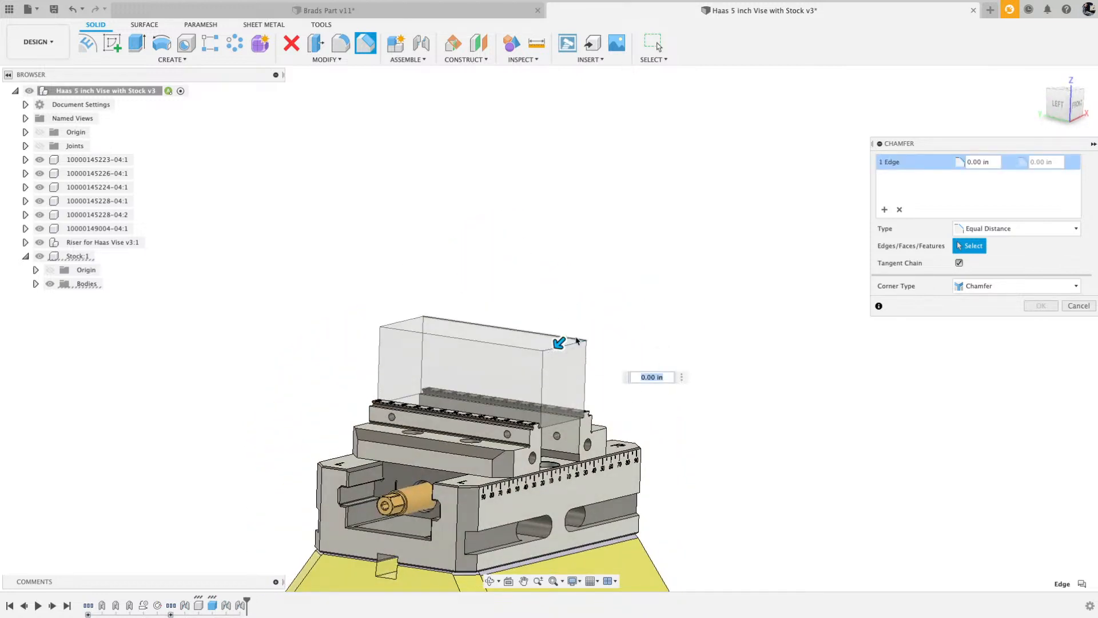
{"action": "type", "text": "ch"}
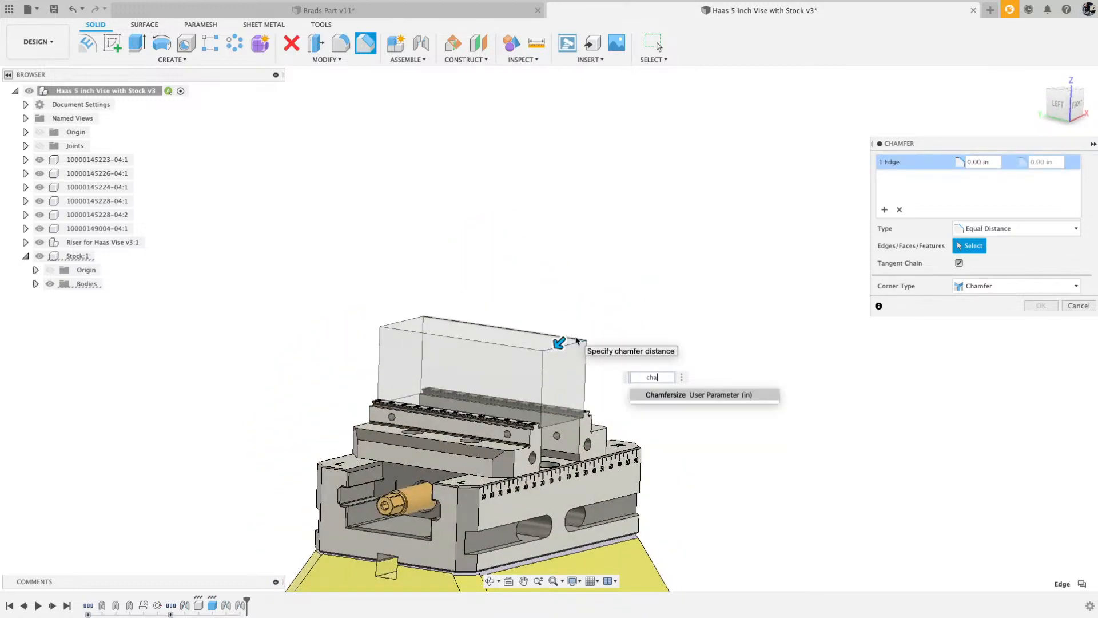
{"action": "type", "text": "a"}
{"action": "left_click", "coordinate": [664, 395]}
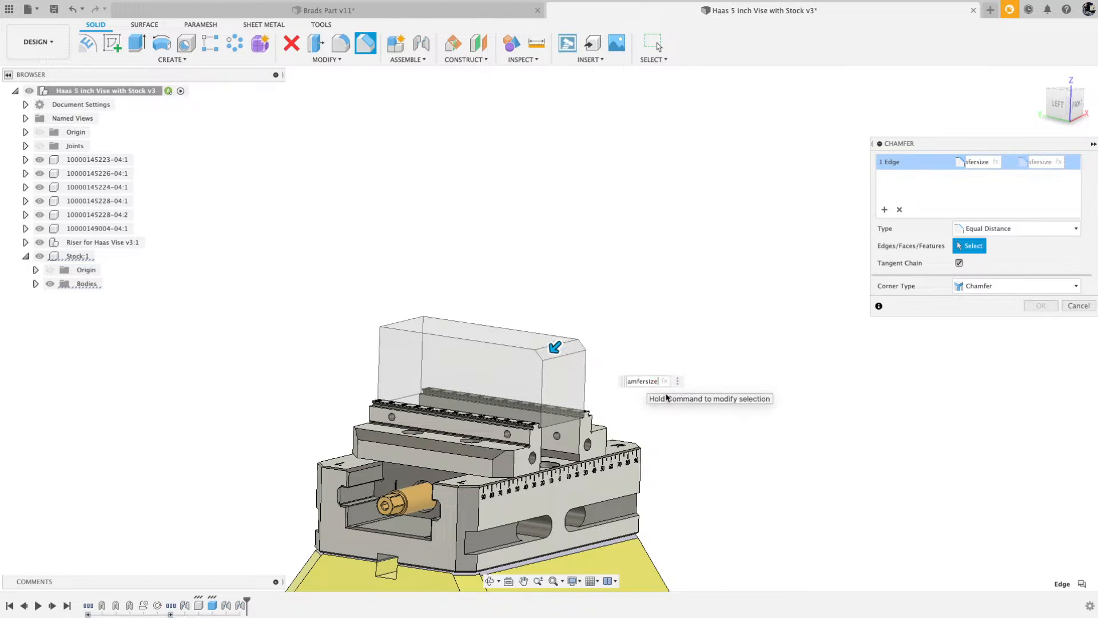
{"action": "left_click", "coordinate": [1041, 305]}
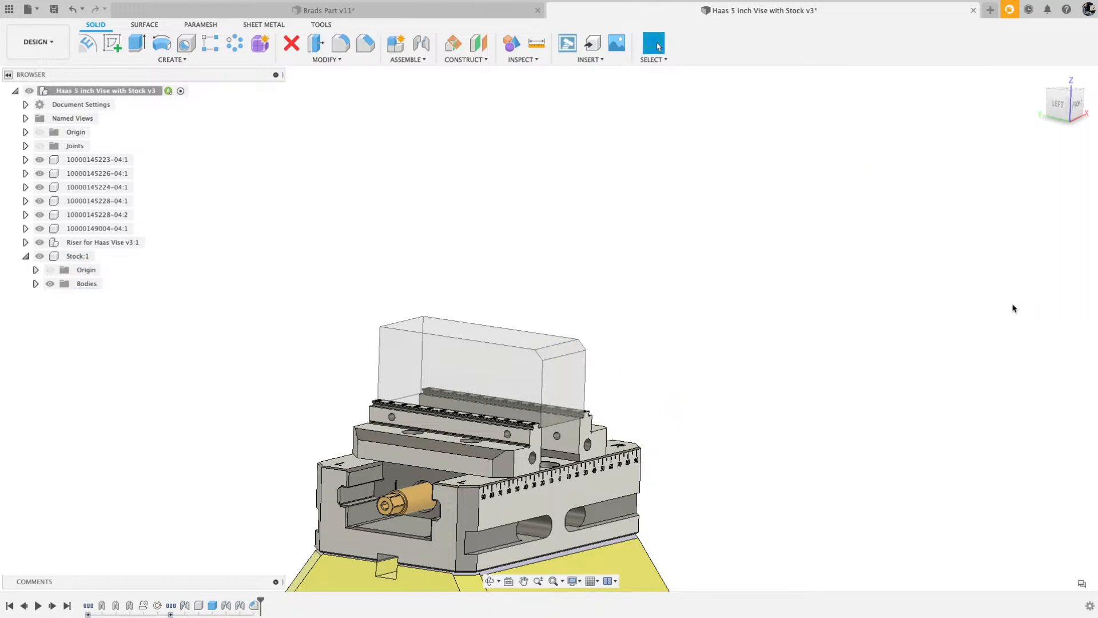
Reopen the vise design's parameters with the stock kept in view, and set Chamfersize to 1 in.
{"action": "middle_click_drag", "start_coordinate": [598, 387], "coordinate": [497, 338], "text": "shift"}
{"action": "left_click", "coordinate": [326, 59]}
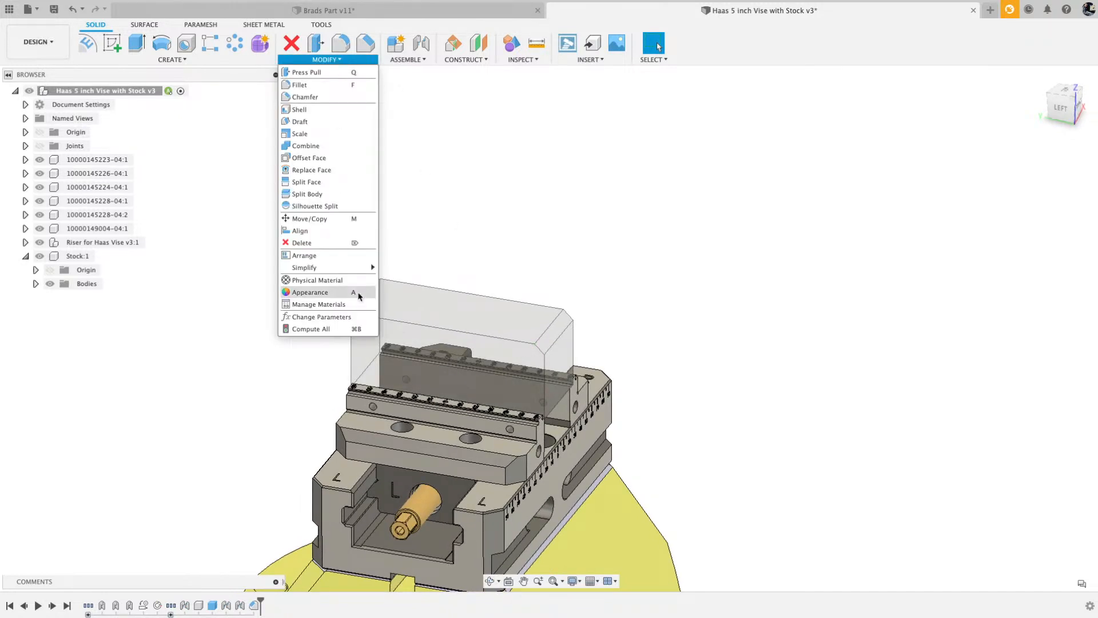
{"action": "left_click", "coordinate": [342, 318]}
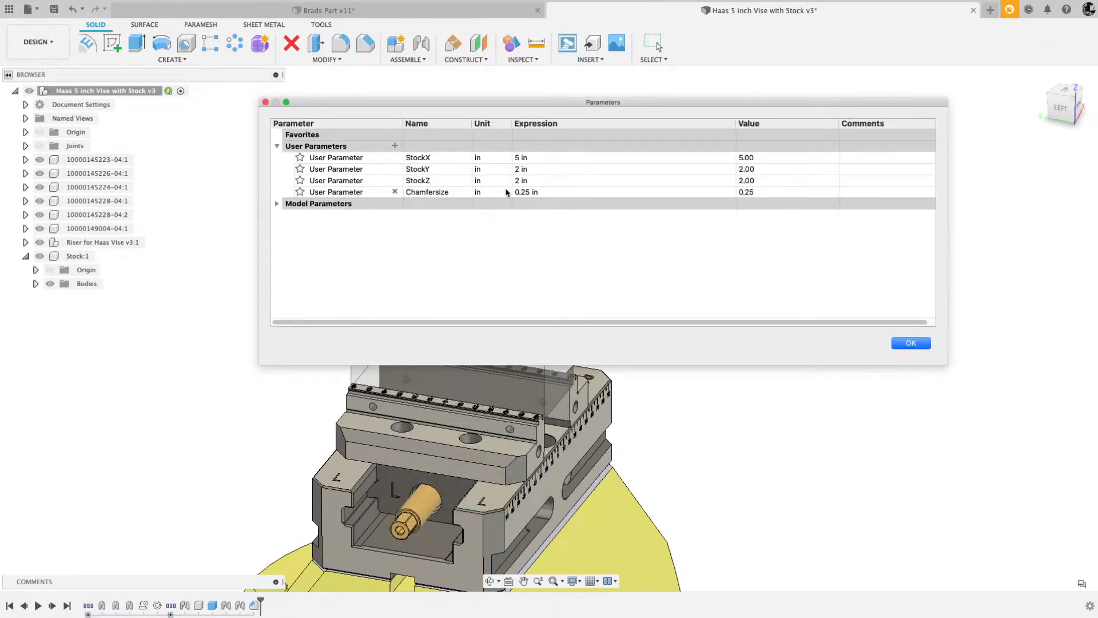
{"action": "left_click_drag", "start_coordinate": [505, 106], "coordinate": [590, 56]}
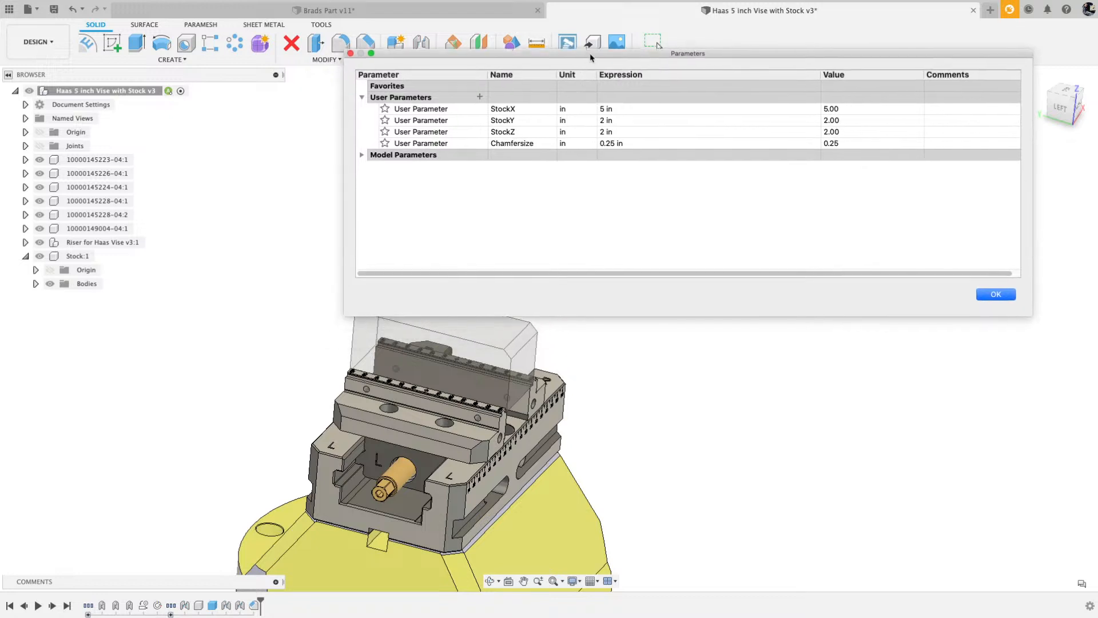
{"action": "left_click", "coordinate": [623, 140]}
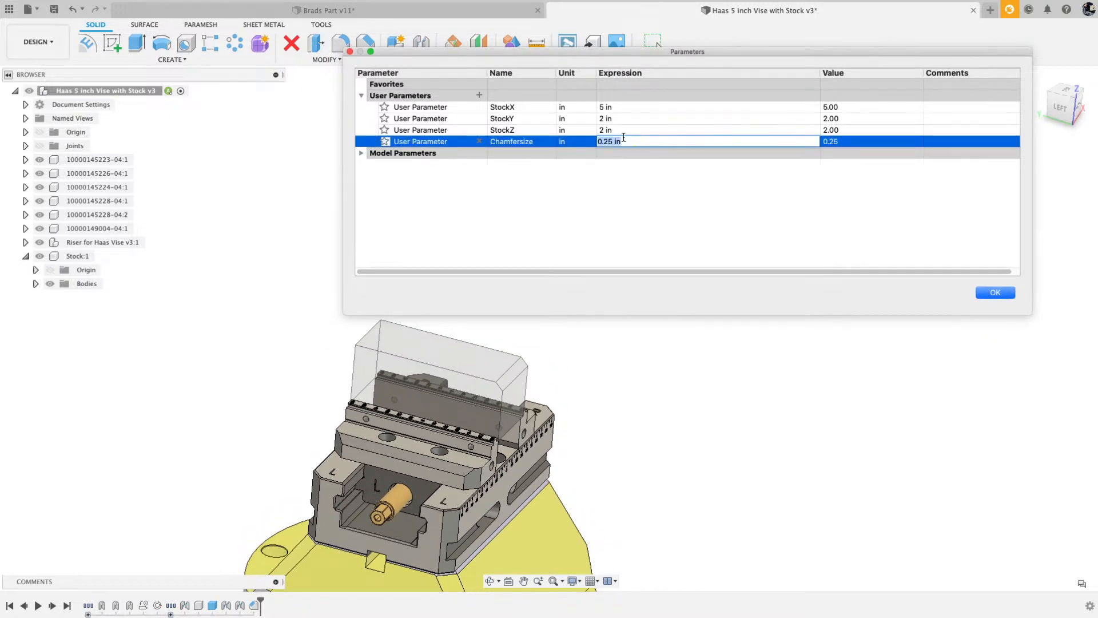
{"action": "type", "text": "1"}
{"action": "key", "text": "Return"}
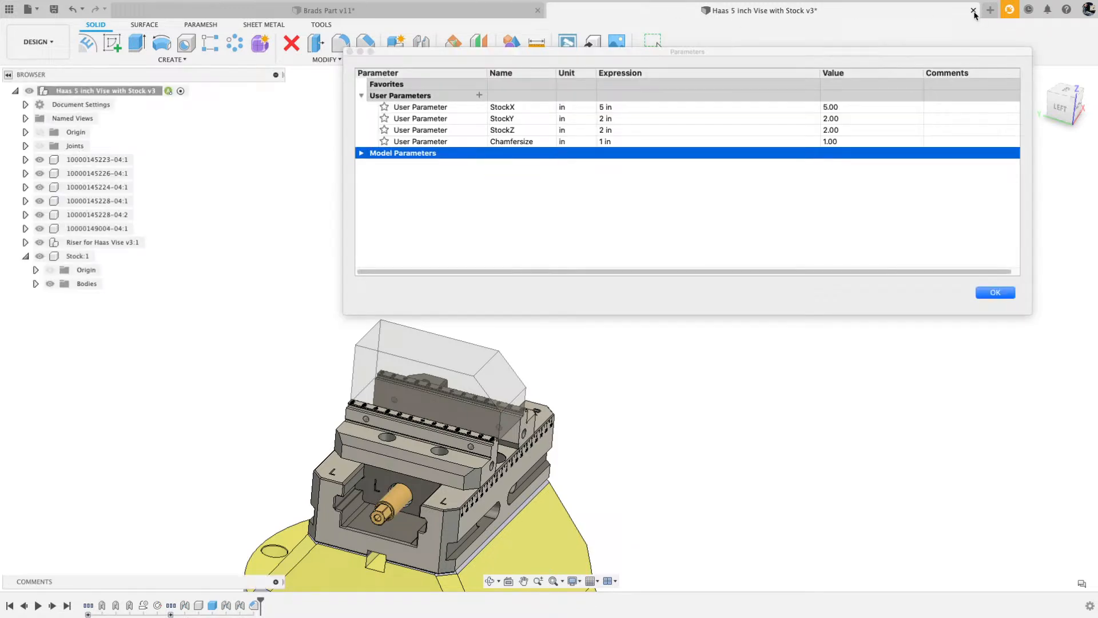
Close the Haas vise design without saving its changes, and open the project file list in Brads Part.
{"action": "left_click", "coordinate": [973, 10]}
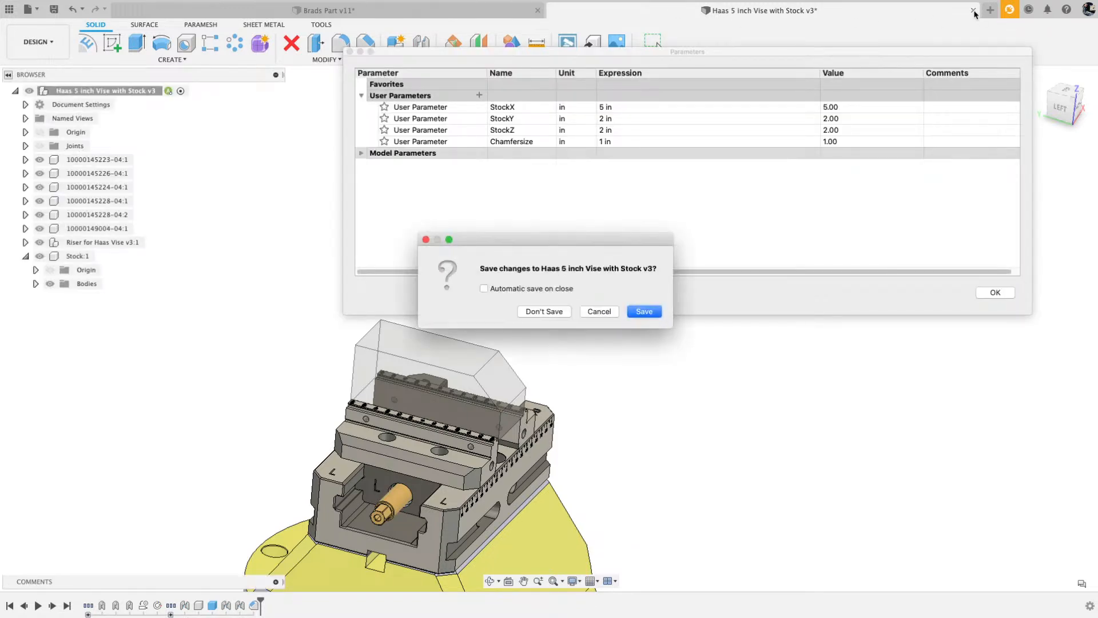
{"action": "left_click", "coordinate": [543, 311]}
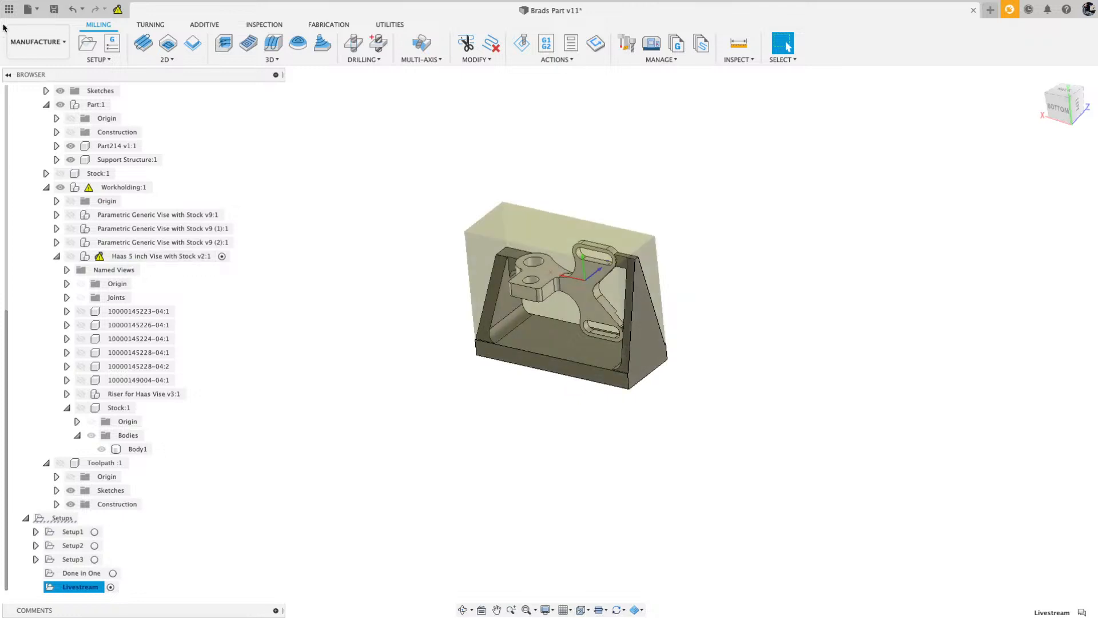
{"action": "left_click", "coordinate": [9, 9]}
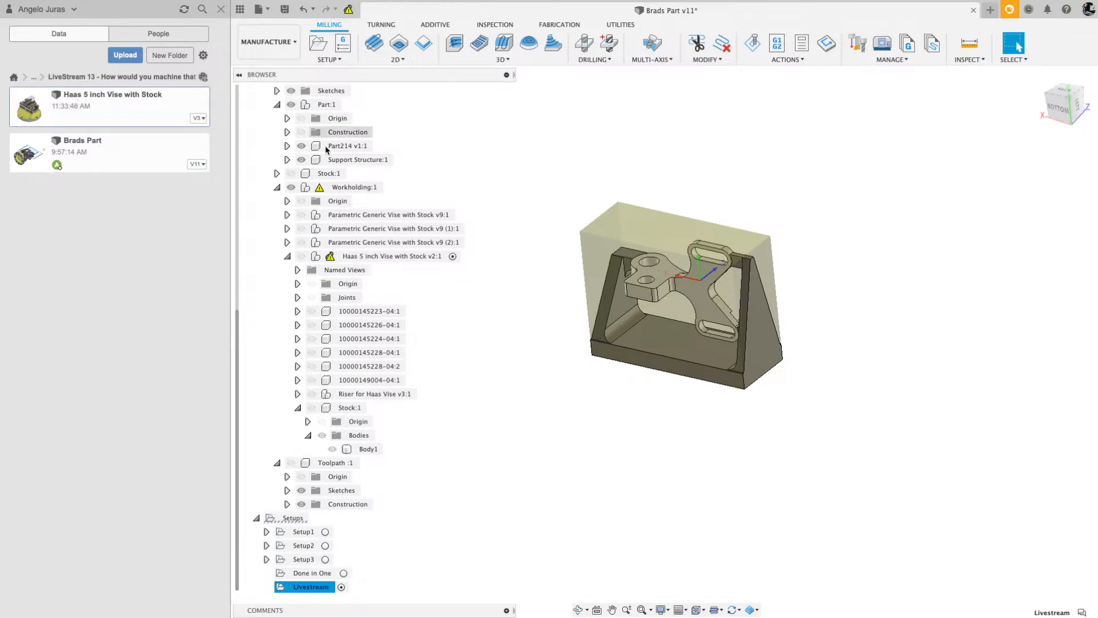
Switch Brads Part to the Design workspace and update the out-of-date Haas 5 inch Vise with Stock reference to its latest version.
{"action": "mouse_move", "coordinate": [330, 259]}
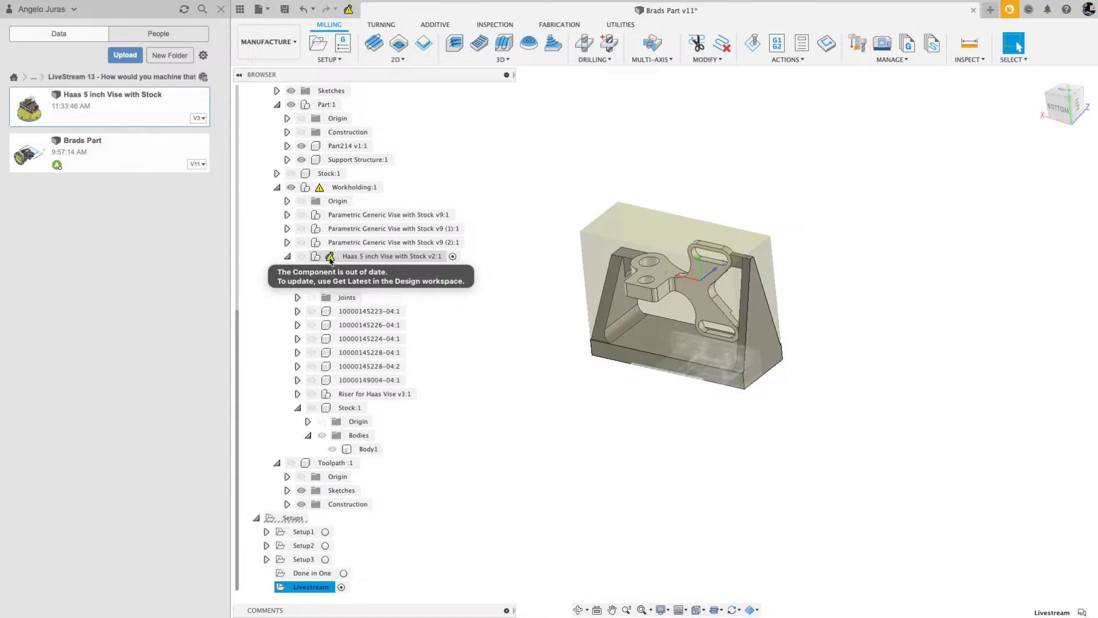
{"action": "left_click", "coordinate": [348, 9]}
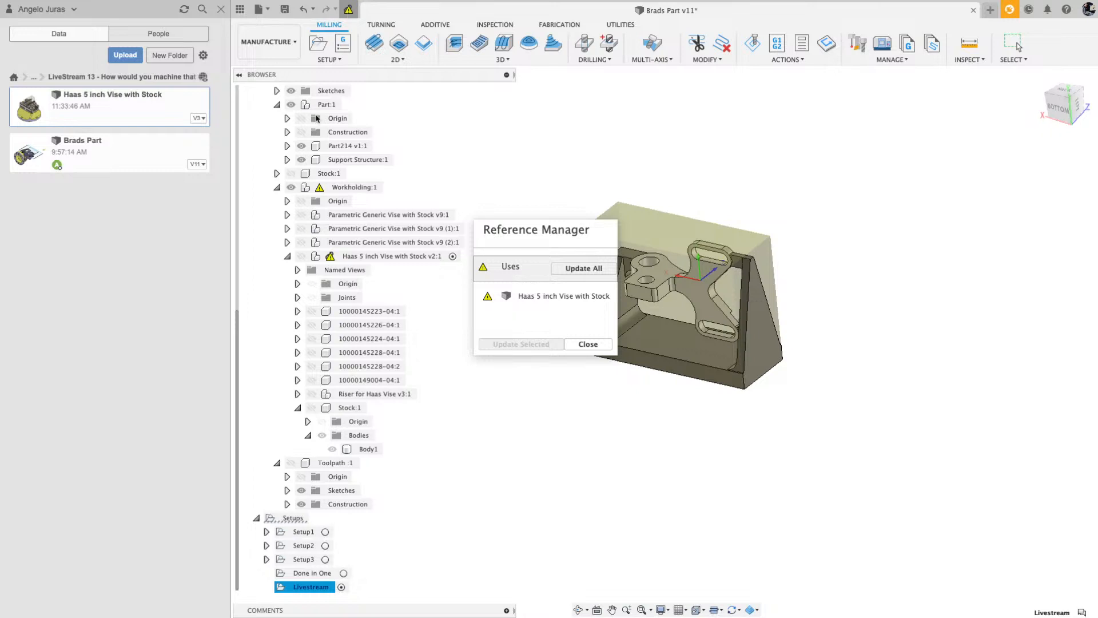
{"action": "left_click", "coordinate": [586, 346]}
{"action": "left_click", "coordinate": [267, 42]}
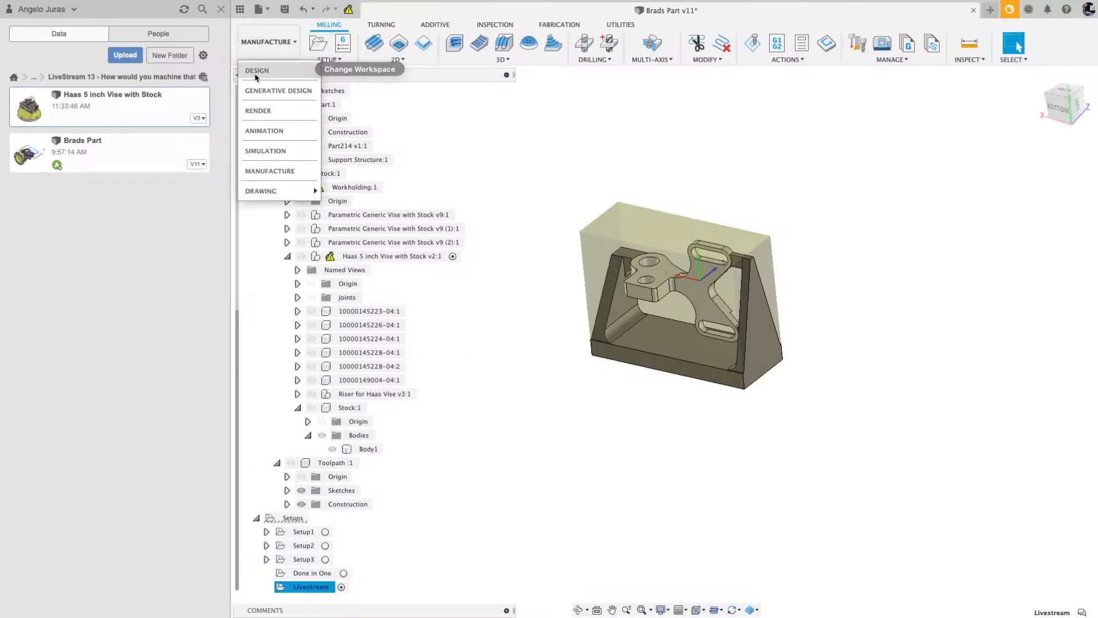
{"action": "left_click", "coordinate": [258, 72]}
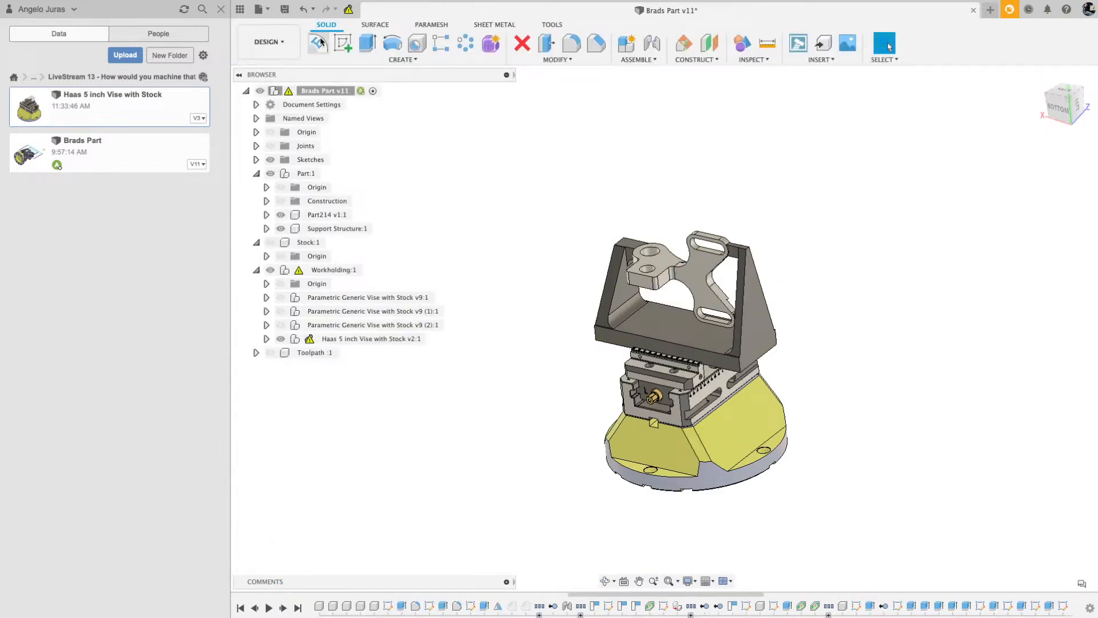
{"action": "left_click", "coordinate": [348, 10]}
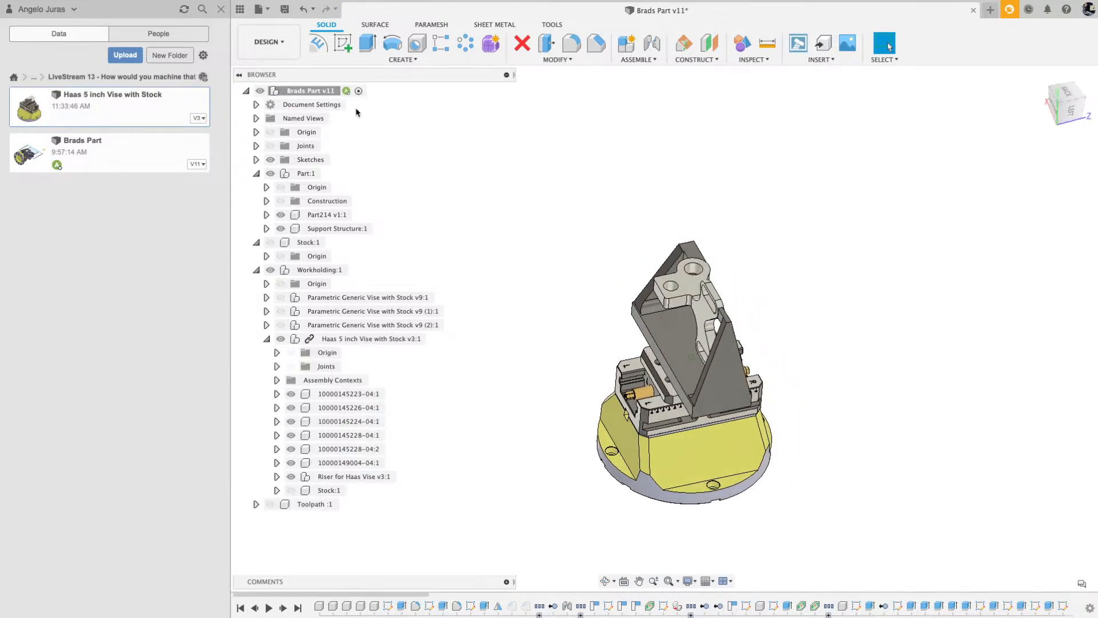
Return to the Manufacture workspace and close the project file list.
{"action": "left_click", "coordinate": [269, 42]}
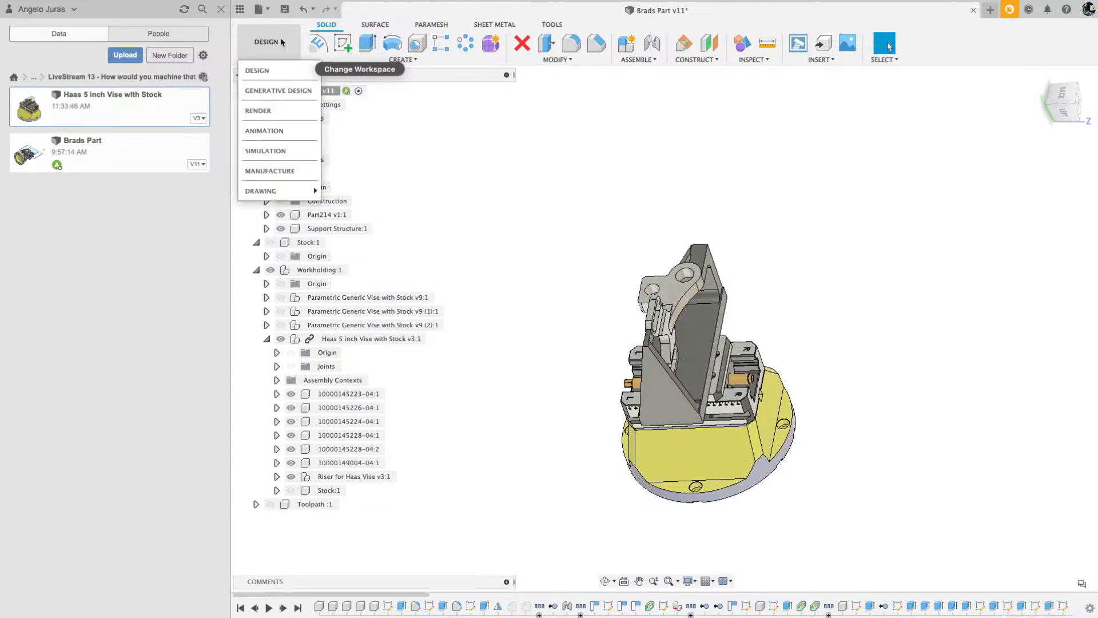
{"action": "left_click", "coordinate": [280, 171]}
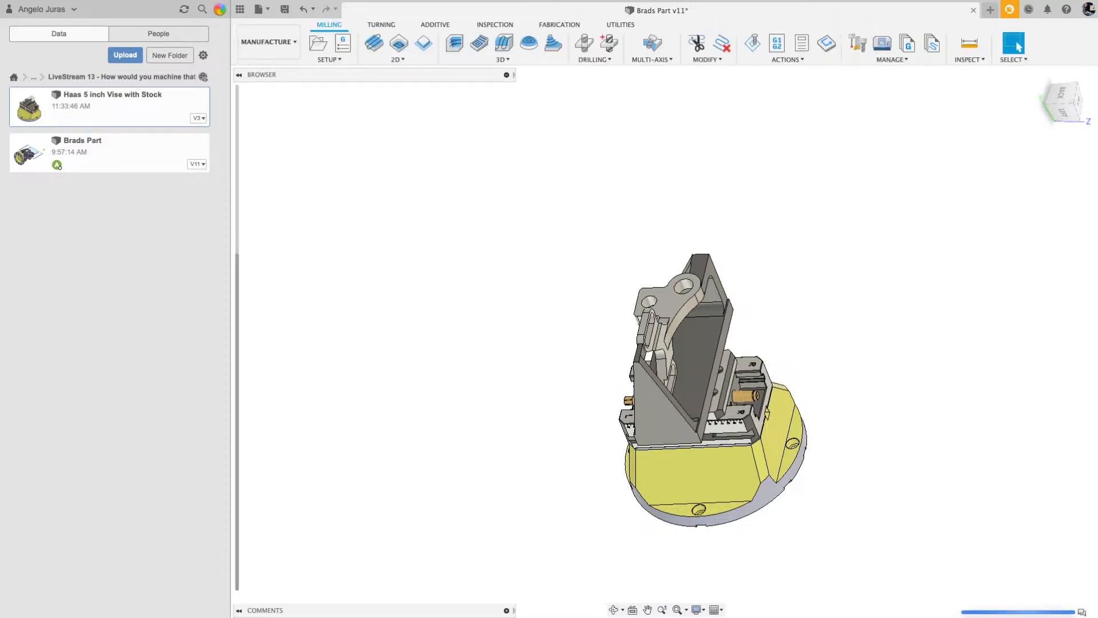
{"action": "left_click", "coordinate": [221, 11]}
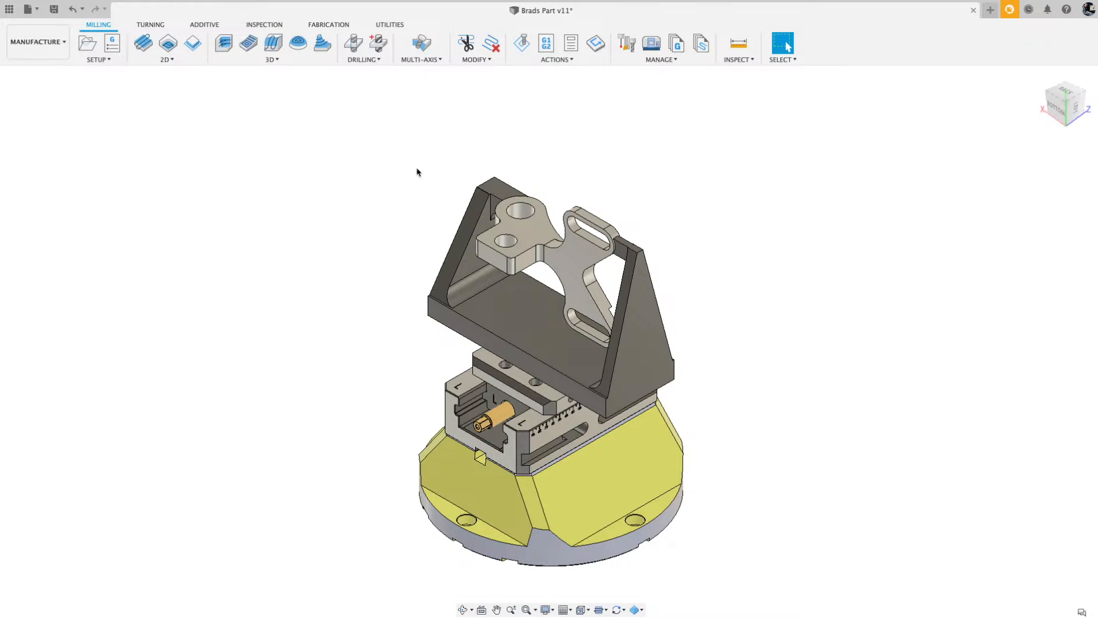
Examine the Done in One setup and the updated Haas vise assembly, including the vise's component list.
{"action": "left_click", "coordinate": [503, 127]}
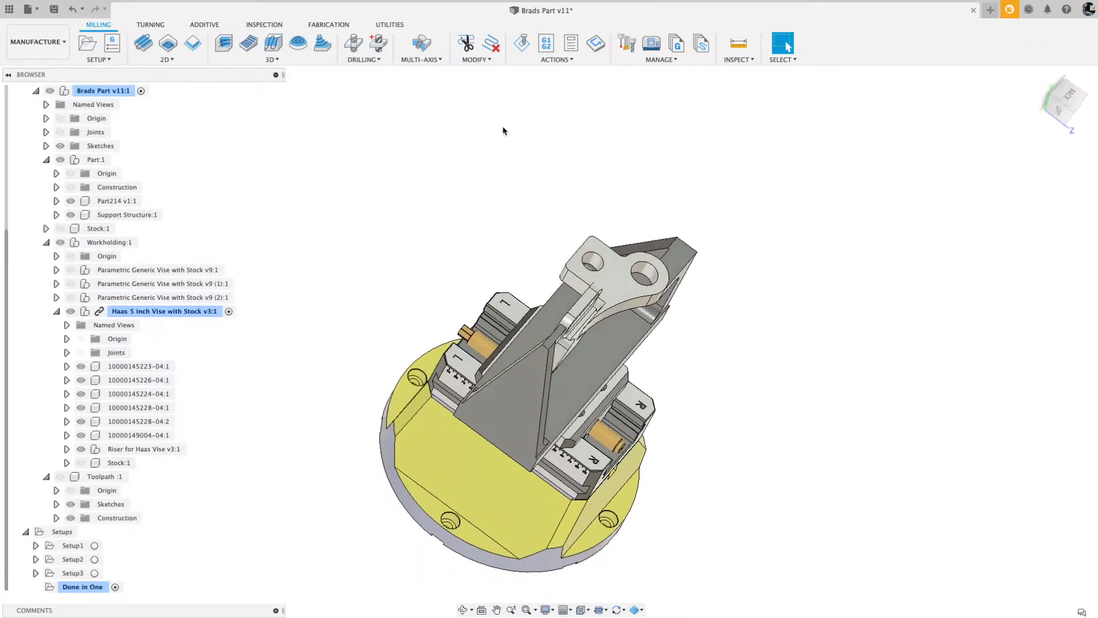
{"action": "left_click", "coordinate": [56, 311]}
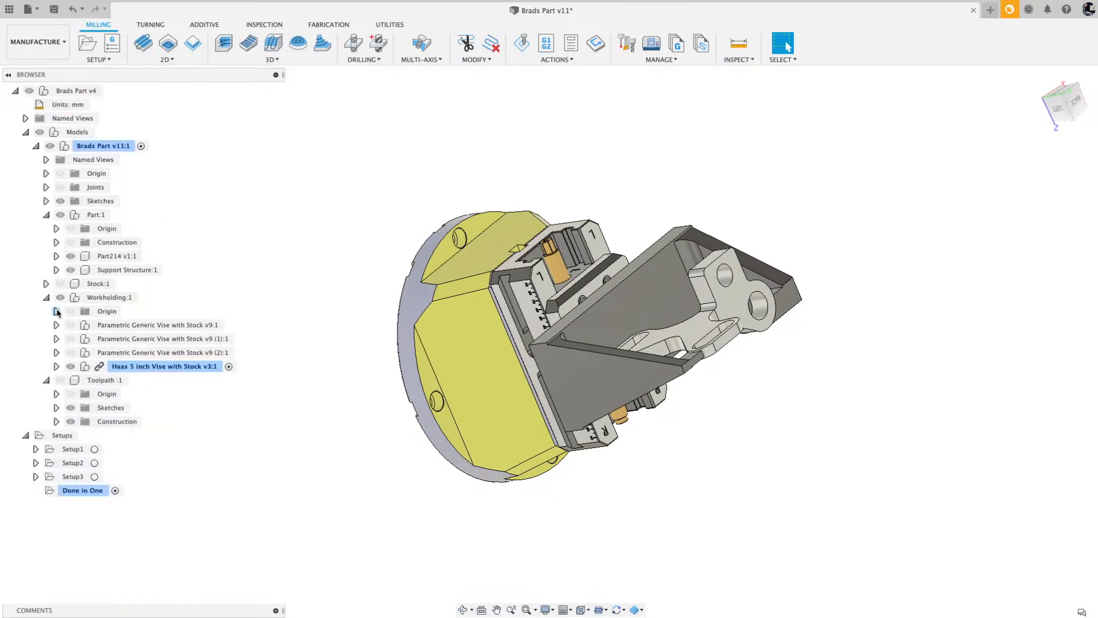
{"action": "right_click", "coordinate": [83, 493]}
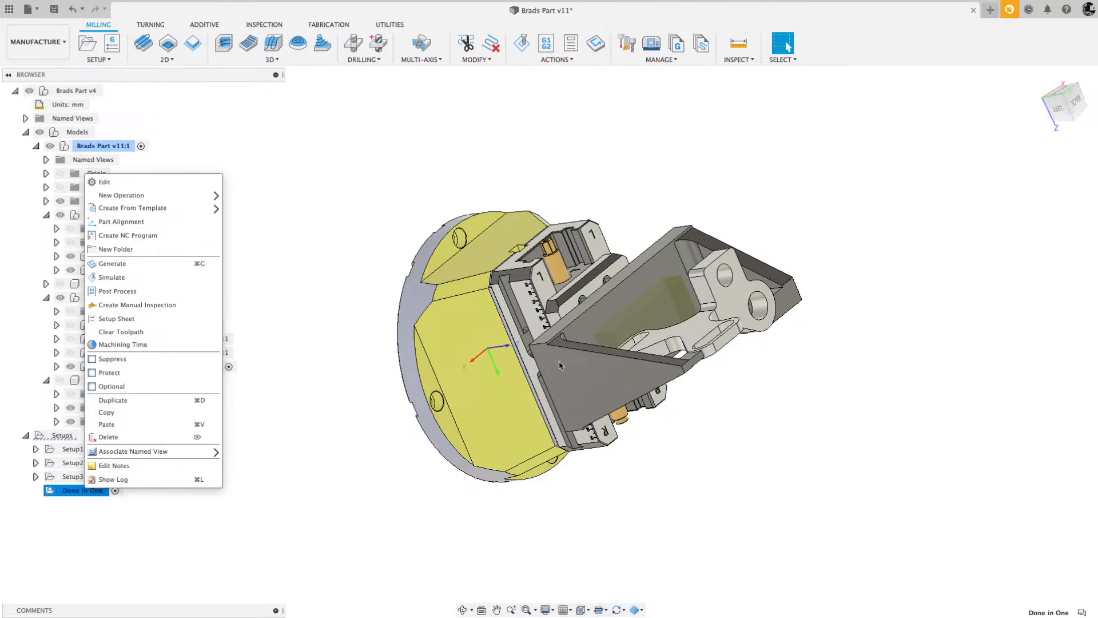
{"action": "left_click", "coordinate": [373, 509]}
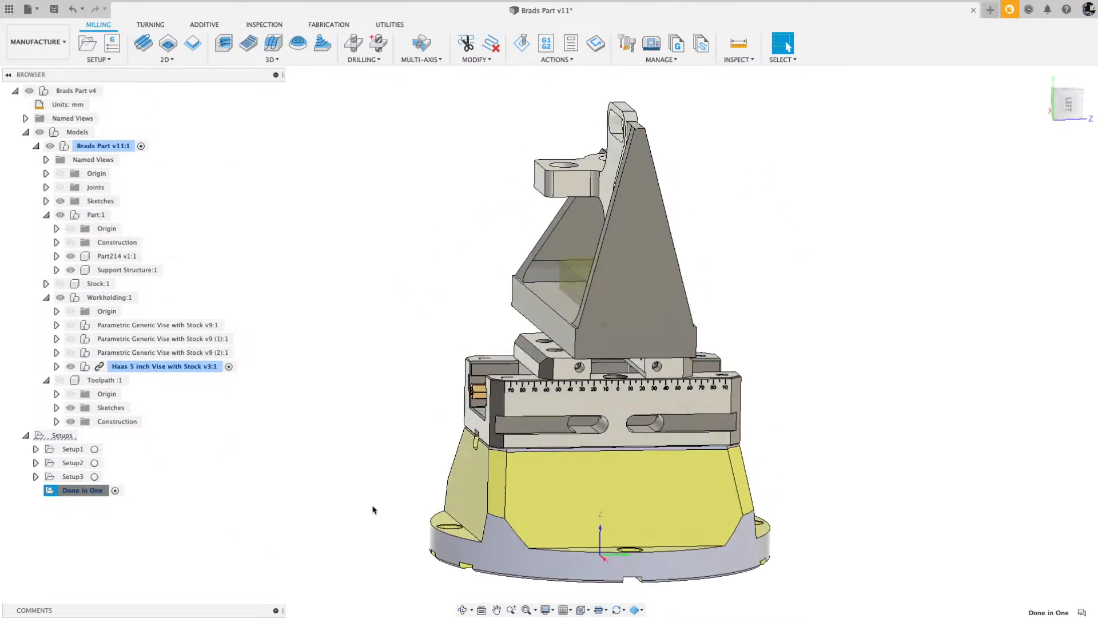
{"action": "middle_click_drag", "start_coordinate": [373, 510], "coordinate": [592, 284], "text": "shift"}
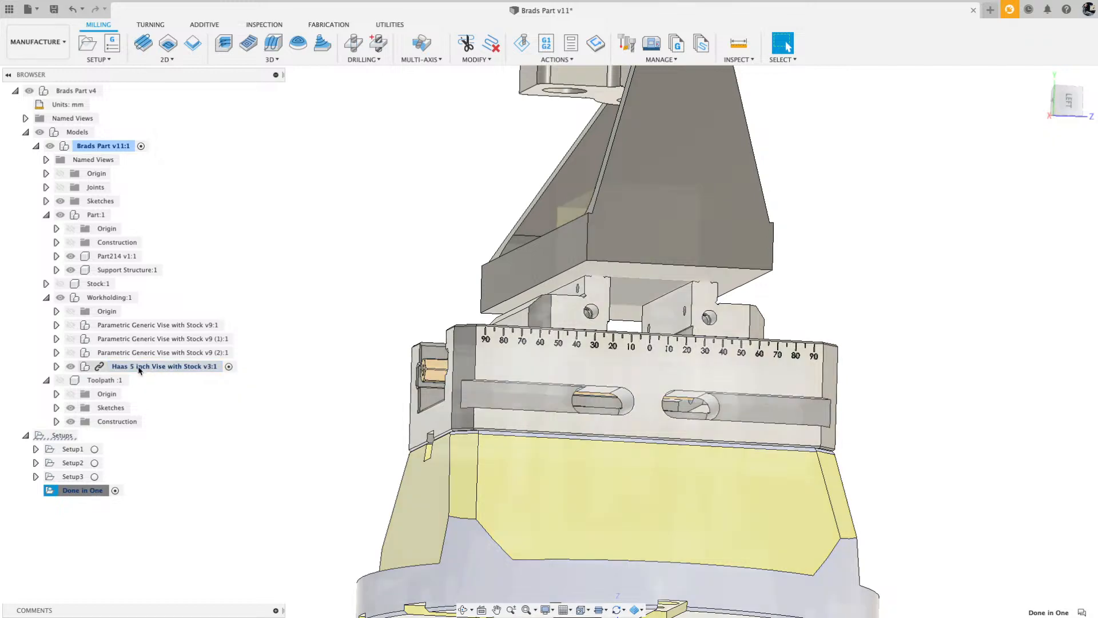
{"action": "scroll", "coordinate": [133, 371], "scroll_direction": "down", "scroll_amount": 3}
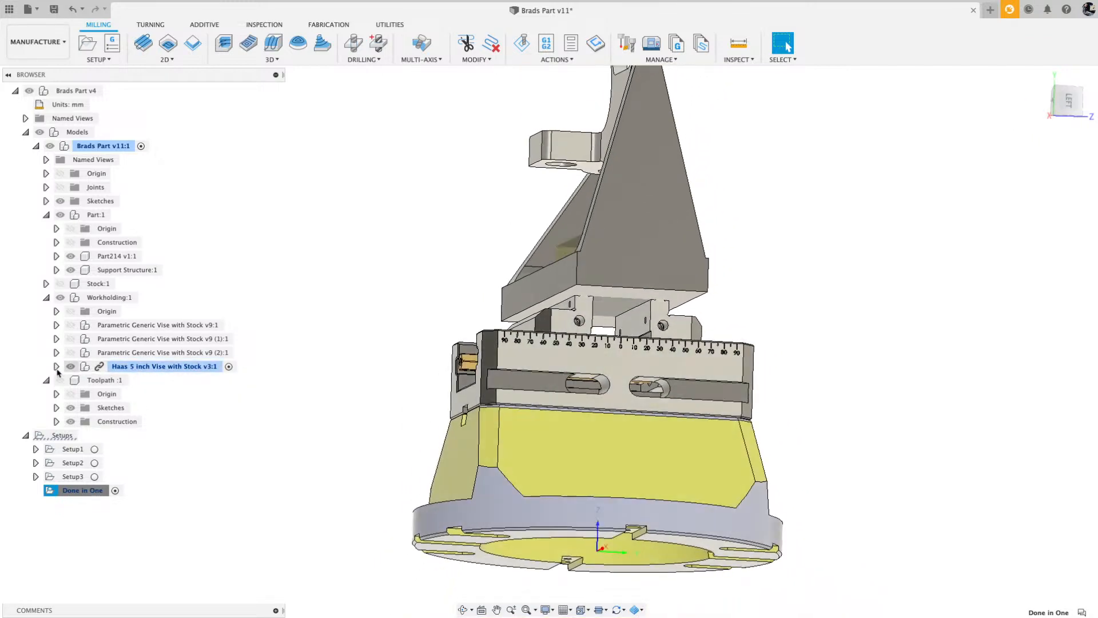
{"action": "left_click", "coordinate": [56, 366]}
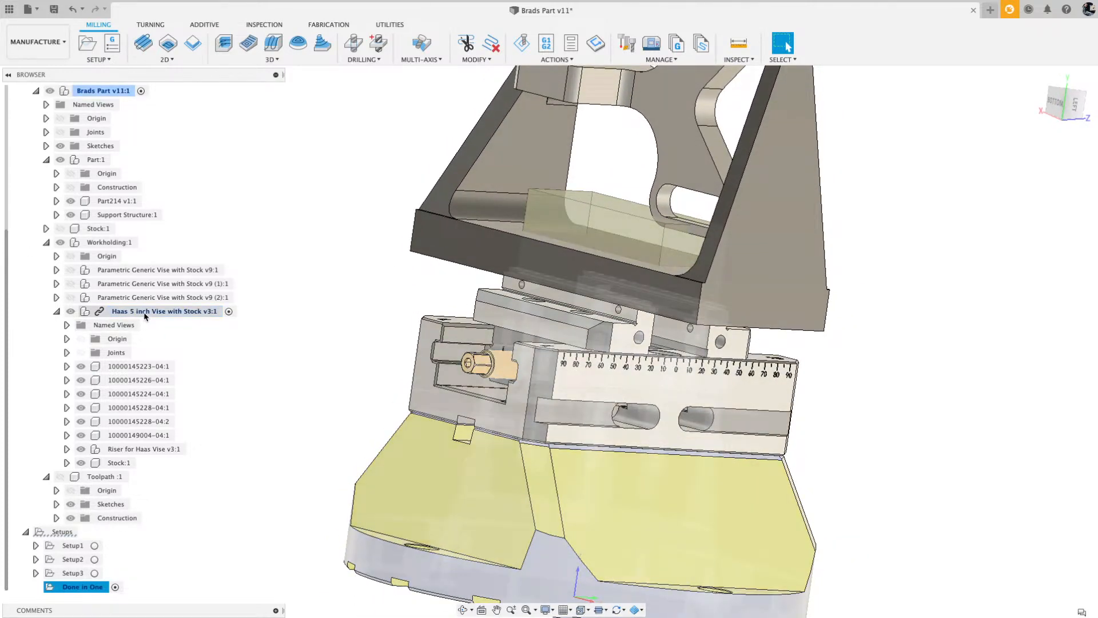
Switch Brads Part to the Design workspace and look through the actions available for the linked Haas vise component.
{"action": "right_click", "coordinate": [146, 314]}
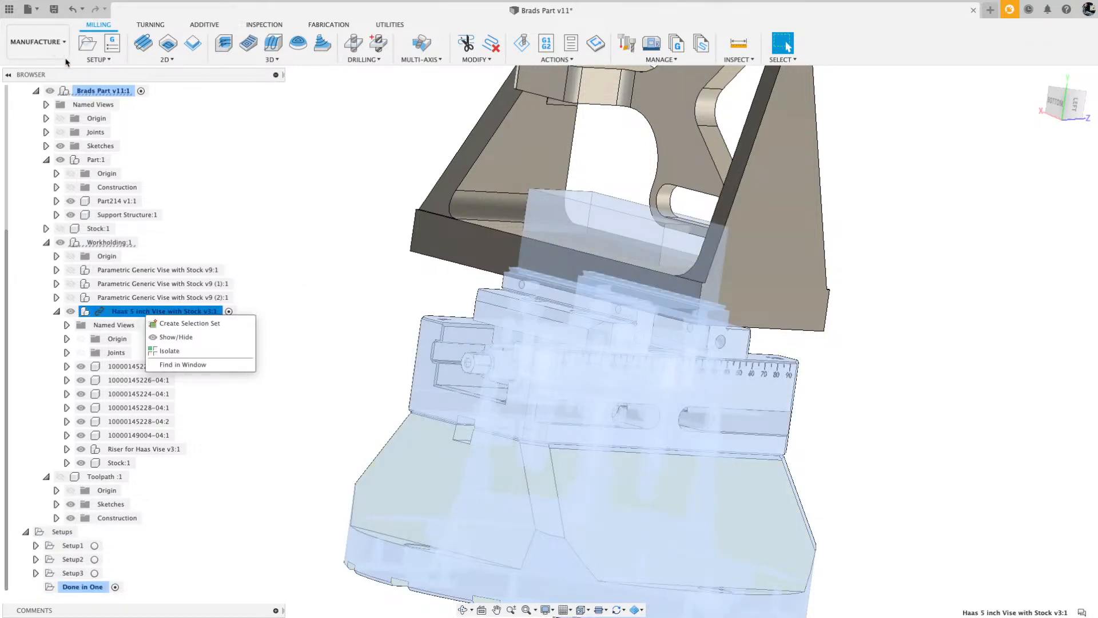
{"action": "left_click", "coordinate": [55, 43]}
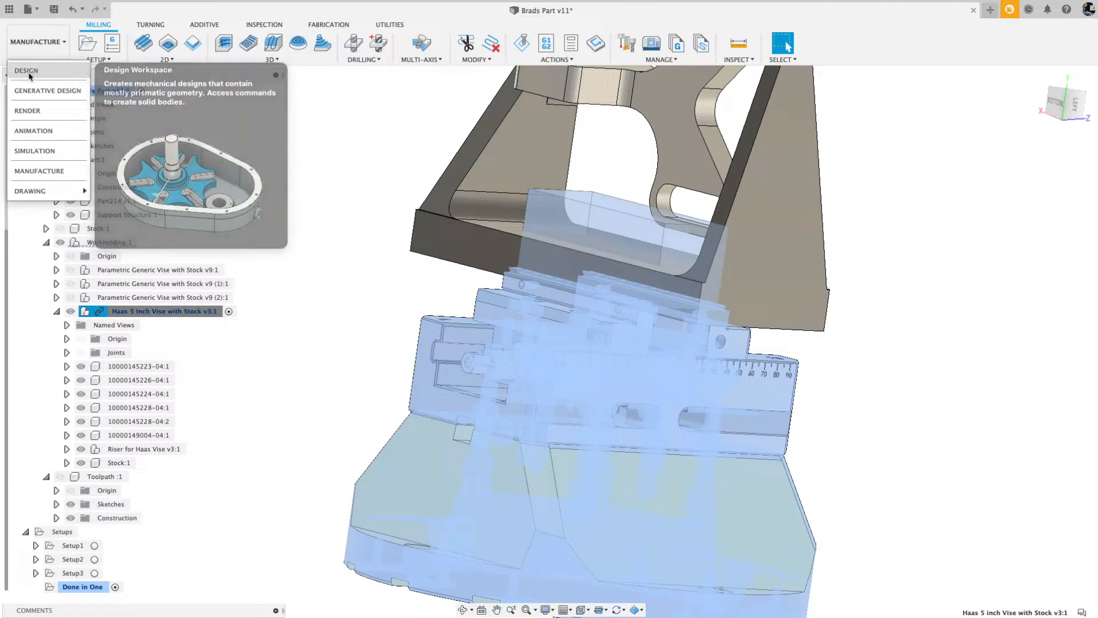
{"action": "left_click", "coordinate": [30, 75]}
{"action": "right_click", "coordinate": [109, 340]}
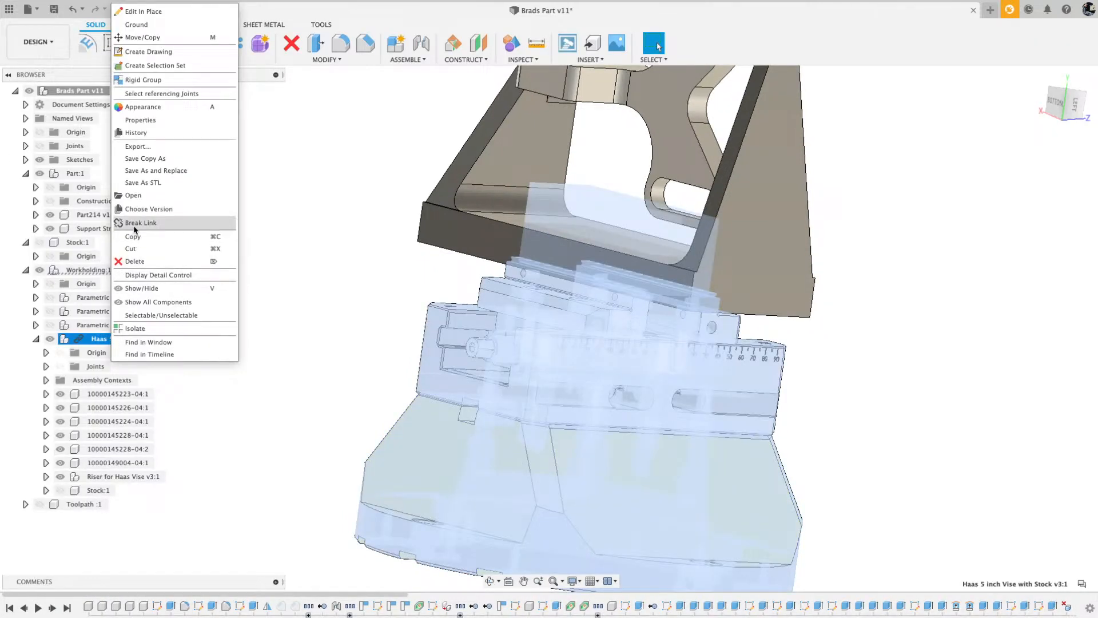
{"action": "left_click", "coordinate": [256, 393]}
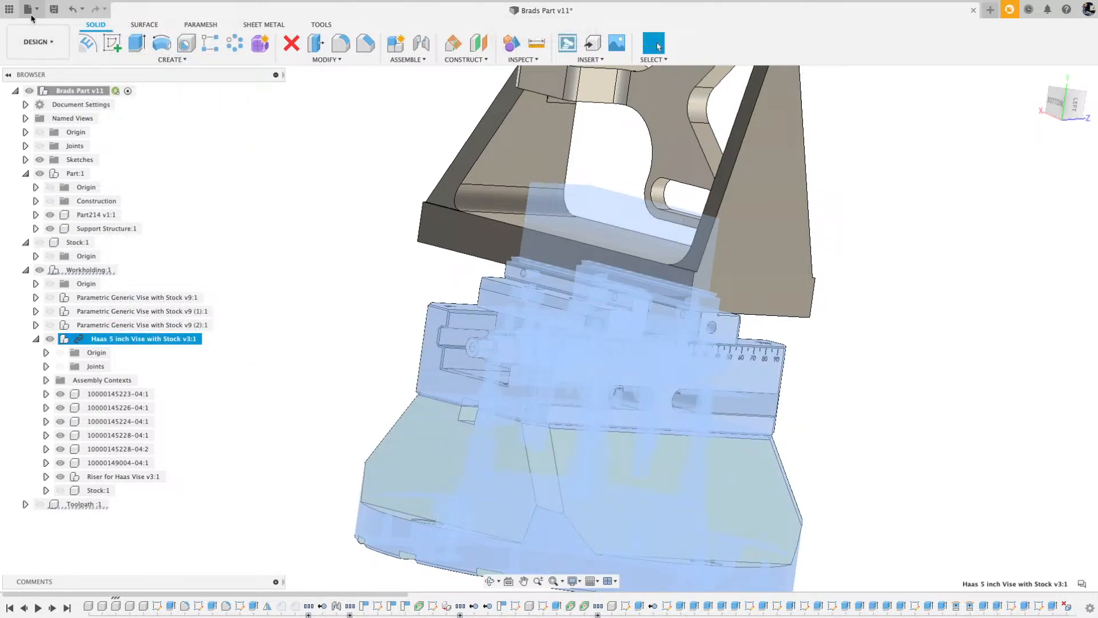
Open the Haas 5 inch Vise with Stock design from the project file list.
{"action": "left_click", "coordinate": [9, 9]}
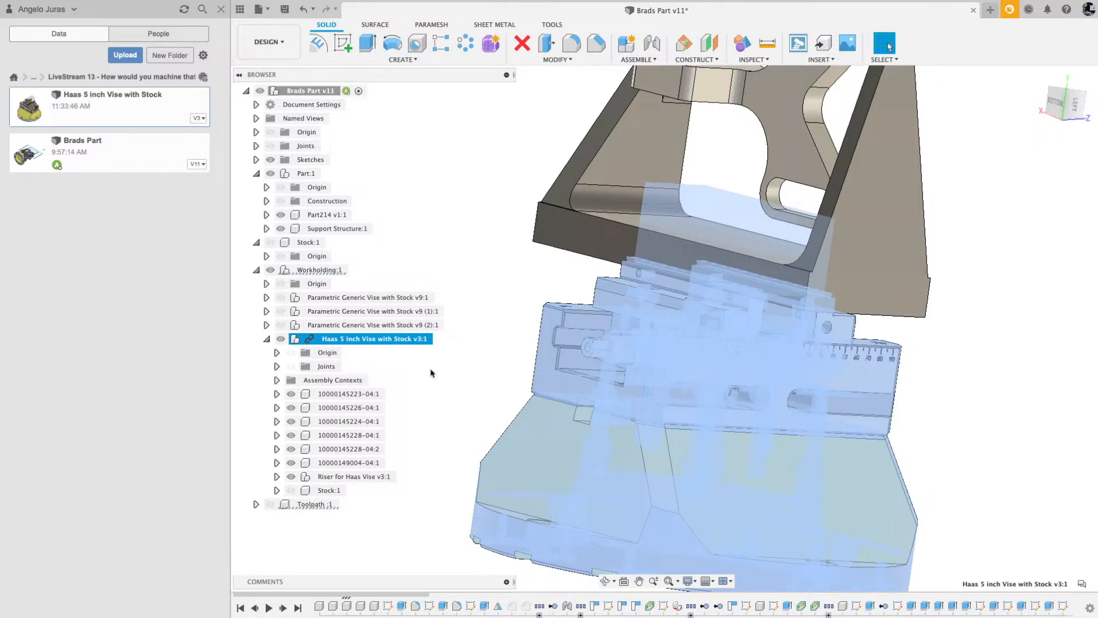
{"action": "right_click", "coordinate": [98, 111]}
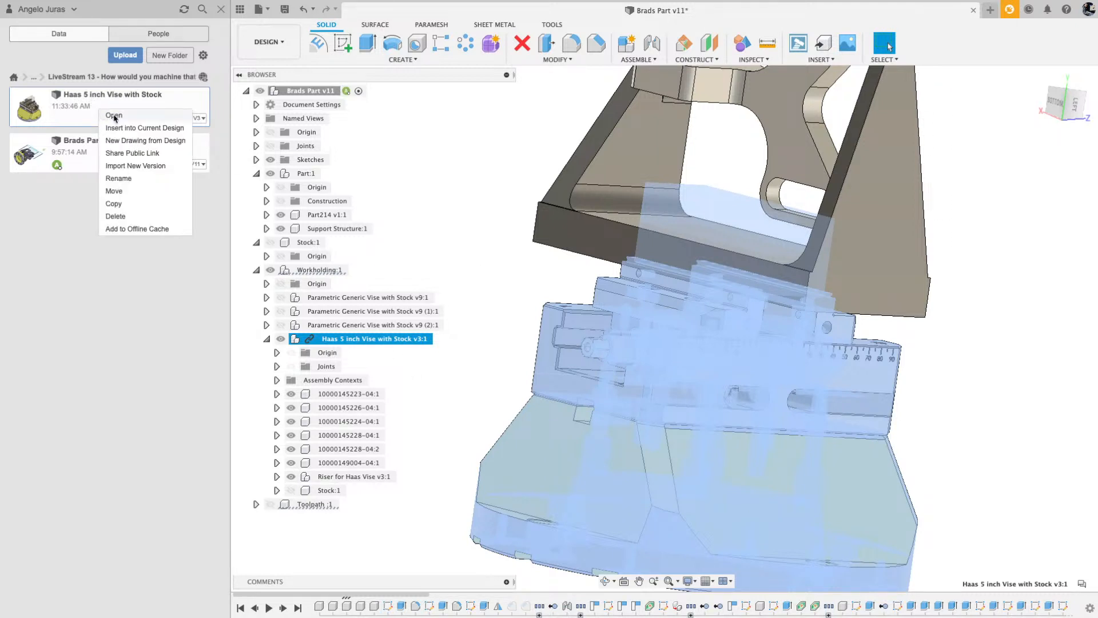
{"action": "left_click", "coordinate": [113, 116]}
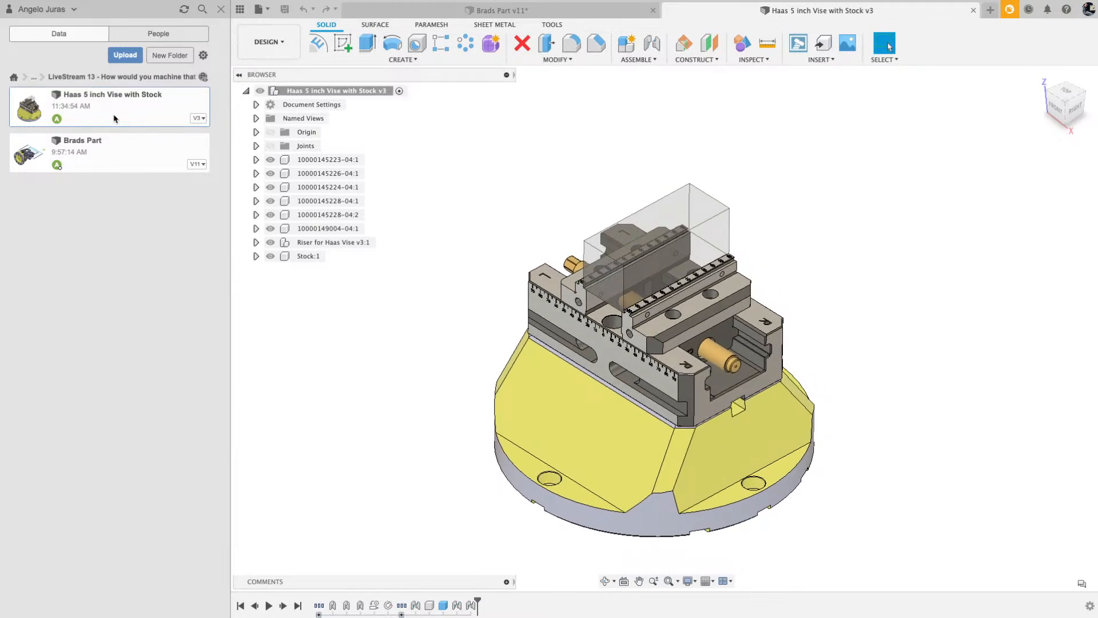
Set the vise's user parameters StockX to 10.5 in, StockY to 8 in and StockZ to 4 in.
{"action": "left_click", "coordinate": [650, 60]}
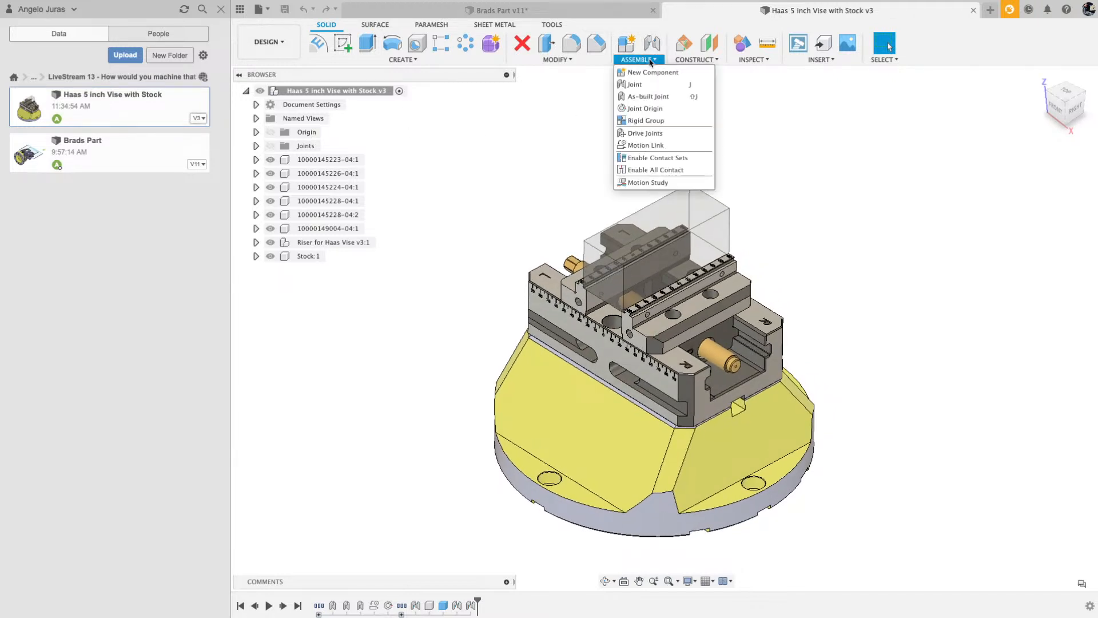
{"action": "left_click", "coordinate": [558, 59]}
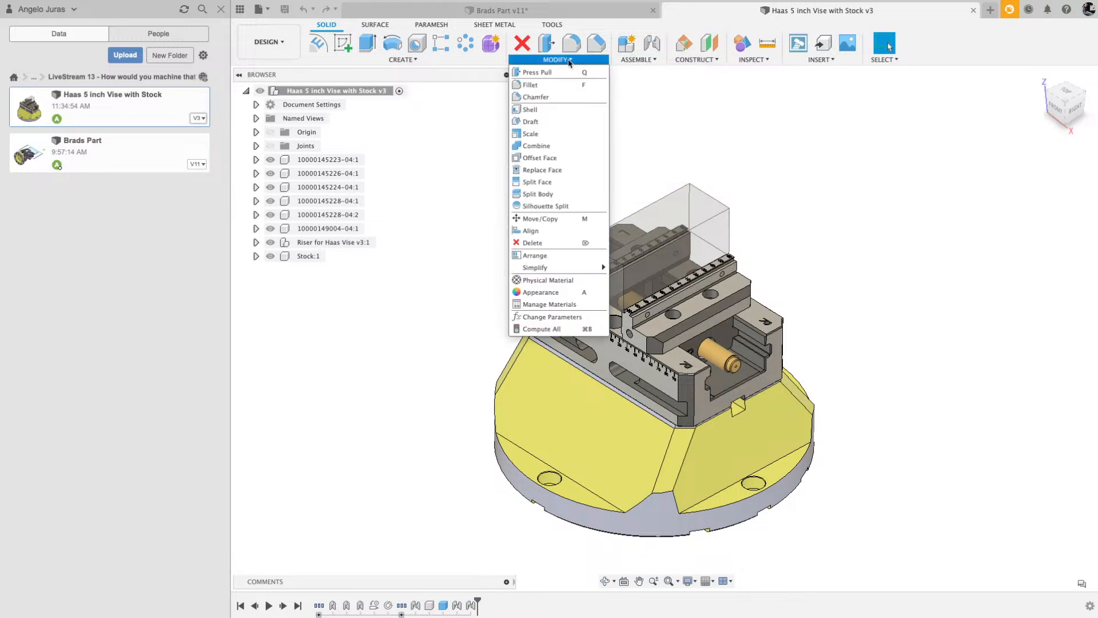
{"action": "left_click", "coordinate": [553, 317]}
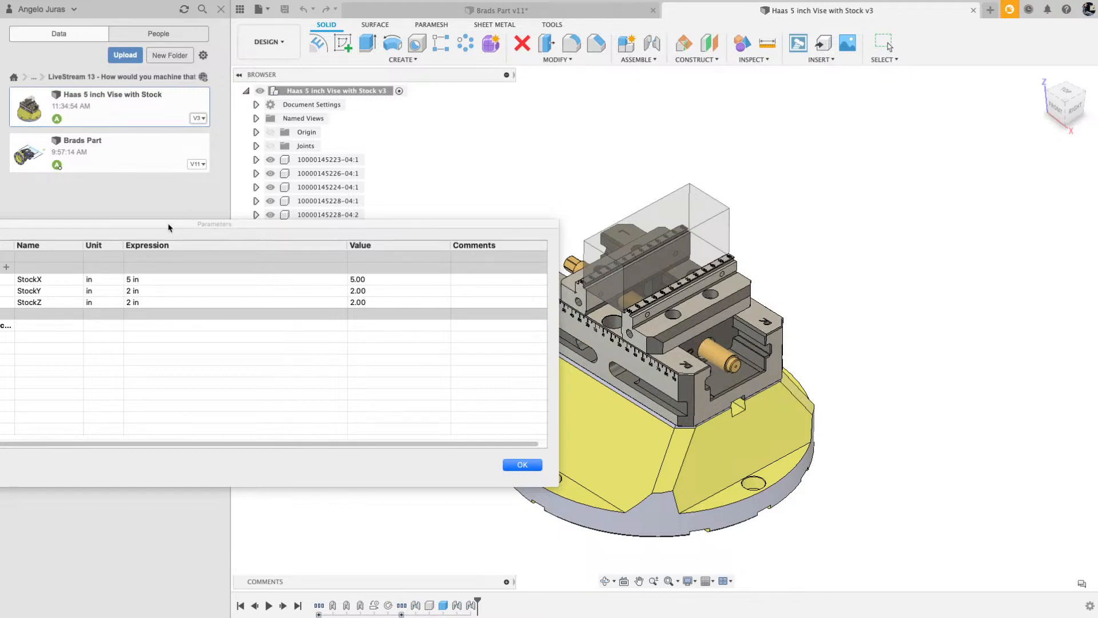
{"action": "left_click_drag", "start_coordinate": [168, 228], "coordinate": [663, 289]}
{"action": "double_click", "coordinate": [655, 340]}
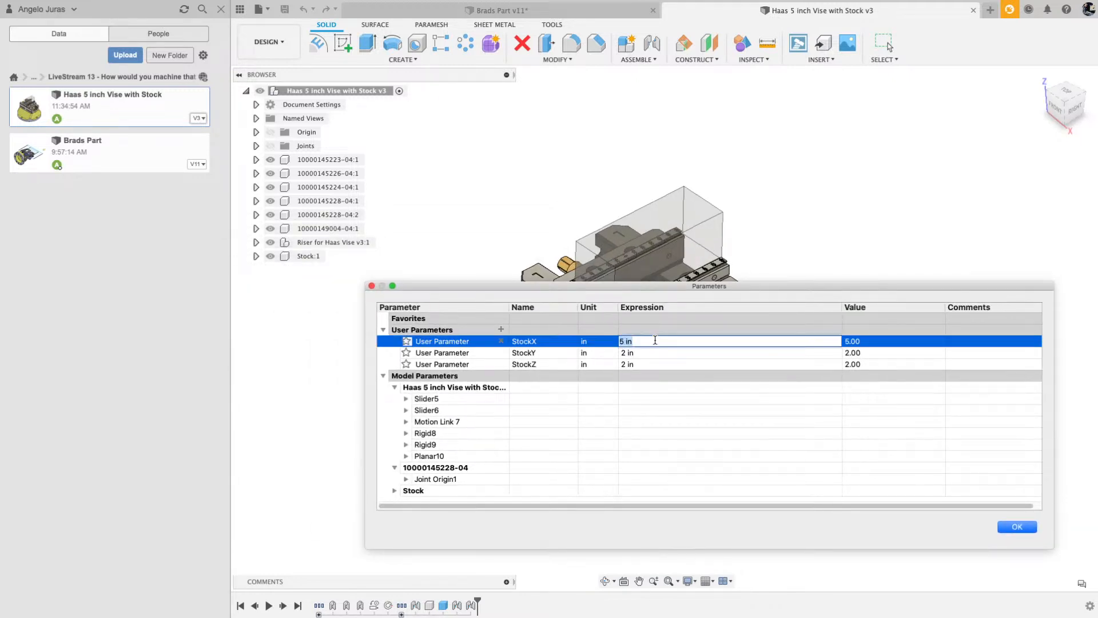
{"action": "type", "text": "10.5"}
{"action": "key", "text": "Tab"}
{"action": "type", "text": "8"}
{"action": "key", "text": "Tab"}
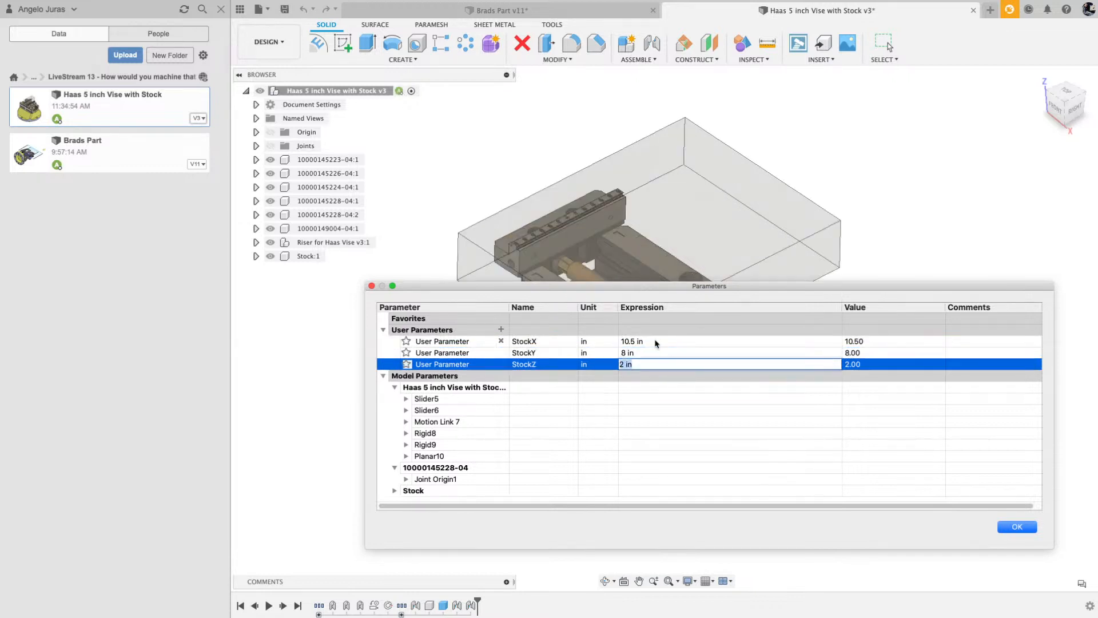
{"action": "type", "text": "4"}
{"action": "key", "text": "Tab"}
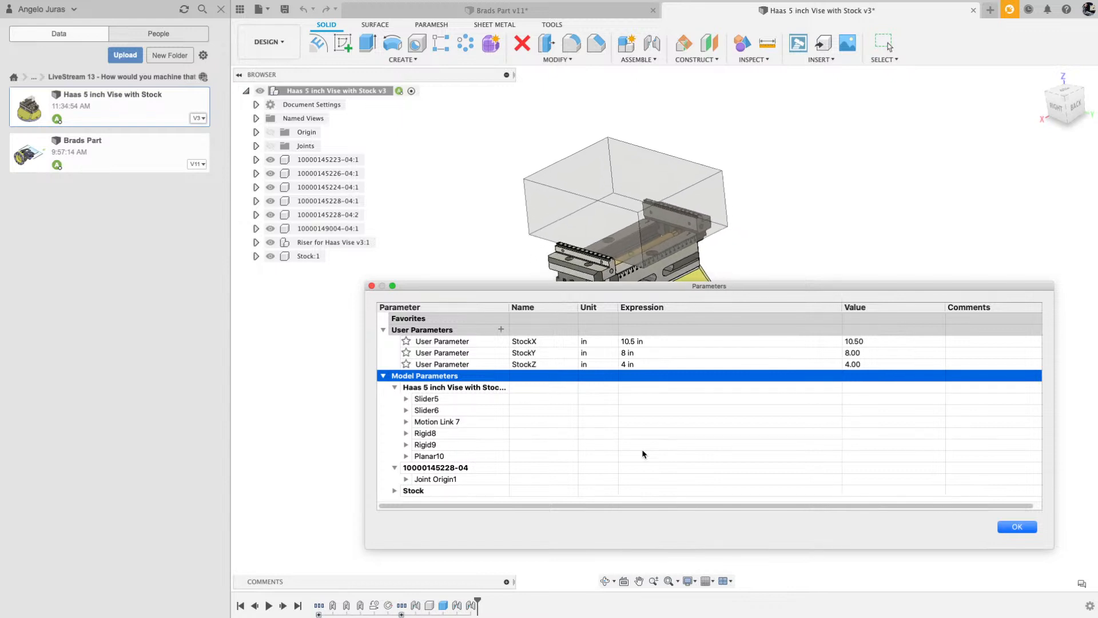
Change StockY to 4 in and StockZ to 8 in, and accept the parameter changes.
{"action": "double_click", "coordinate": [636, 353]}
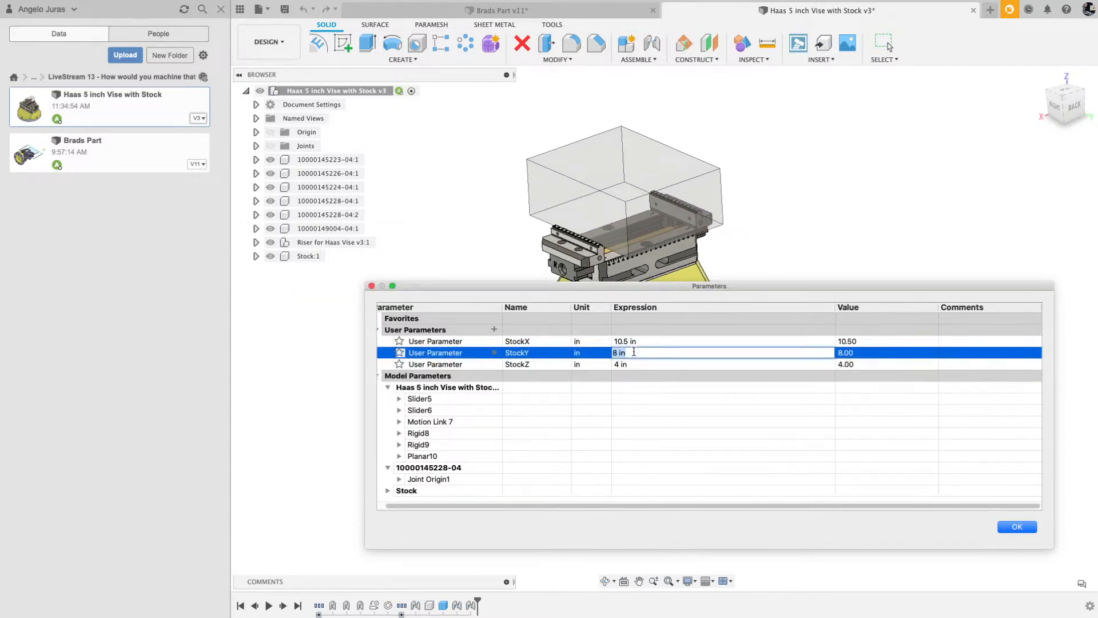
{"action": "type", "text": "4"}
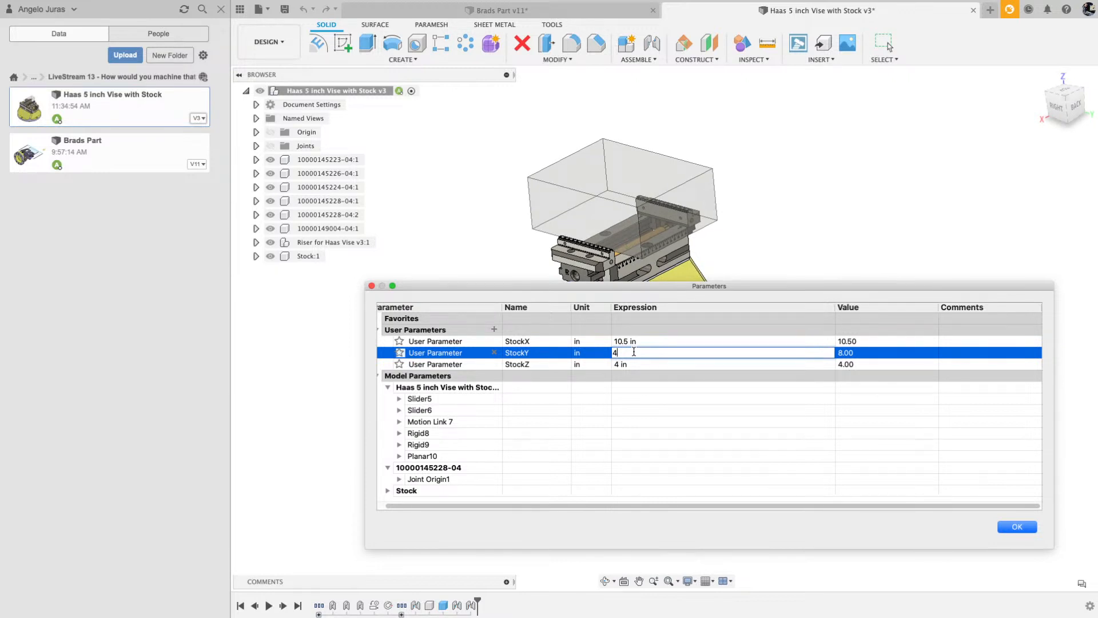
{"action": "key", "text": "Tab"}
{"action": "type", "text": "8"}
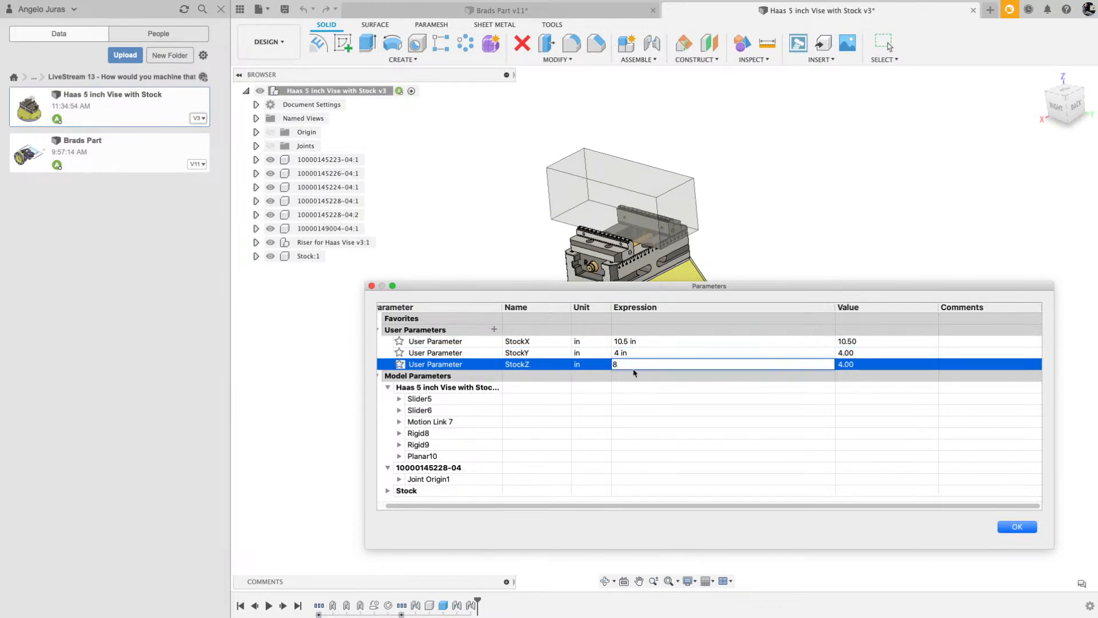
{"action": "key", "text": "Tab"}
{"action": "left_click", "coordinate": [1017, 526]}
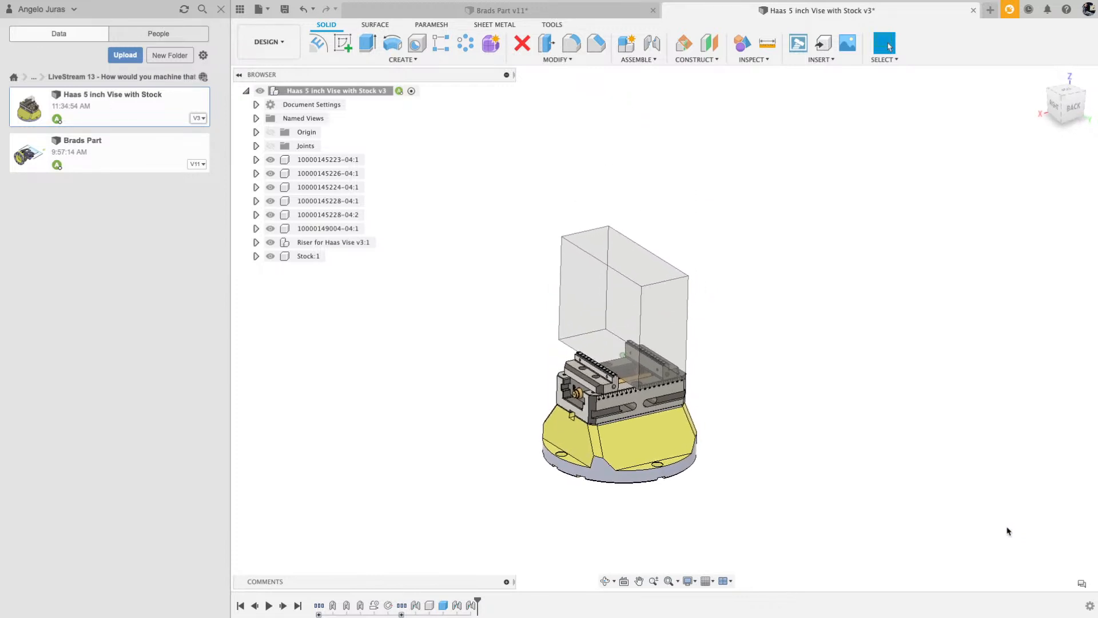
Save the vise design as a new version with the description "updated stock size".
{"action": "left_click", "coordinate": [285, 12]}
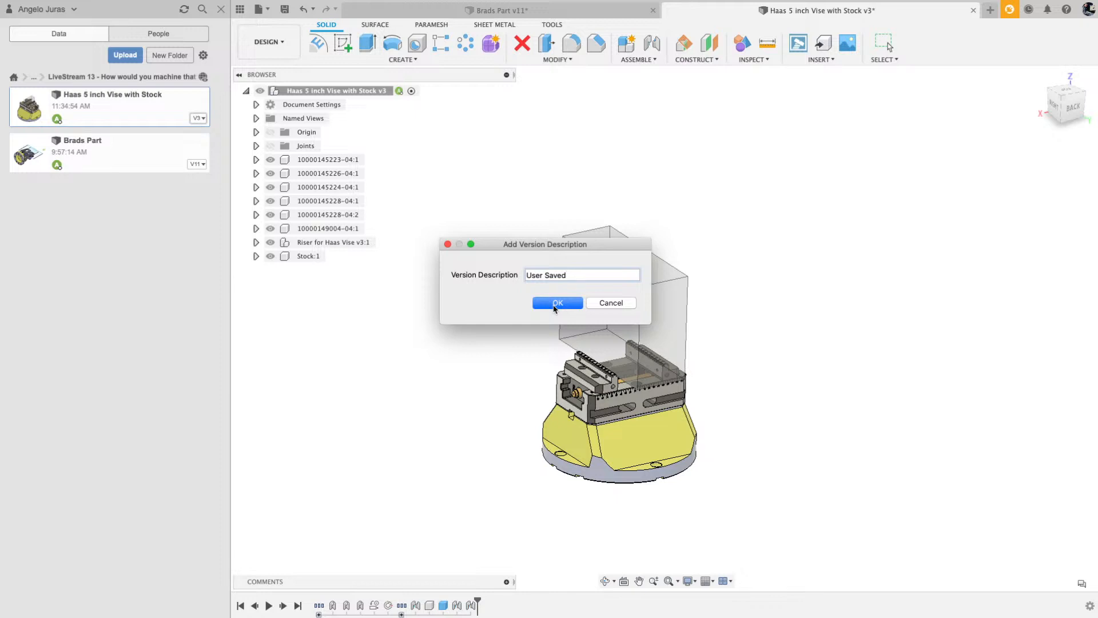
{"action": "left_click_drag", "start_coordinate": [580, 275], "coordinate": [514, 278]}
{"action": "type", "text": "updated stock size"}
{"action": "left_click", "coordinate": [560, 305]}
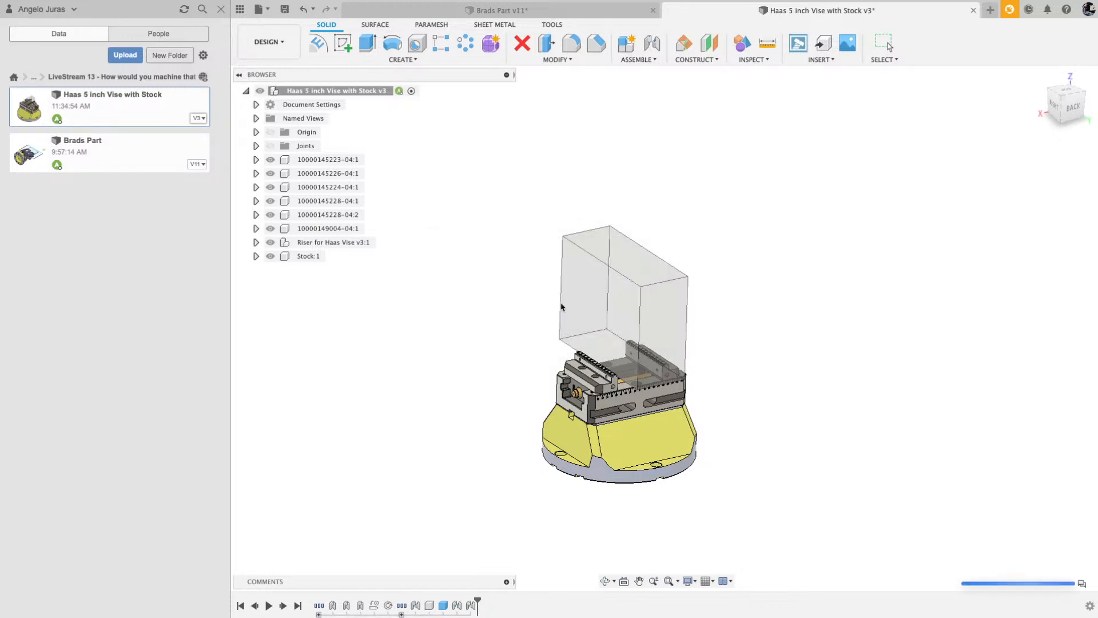
Check the Haas vise file's version history, refresh the project file list and close it.
{"action": "left_click", "coordinate": [198, 118]}
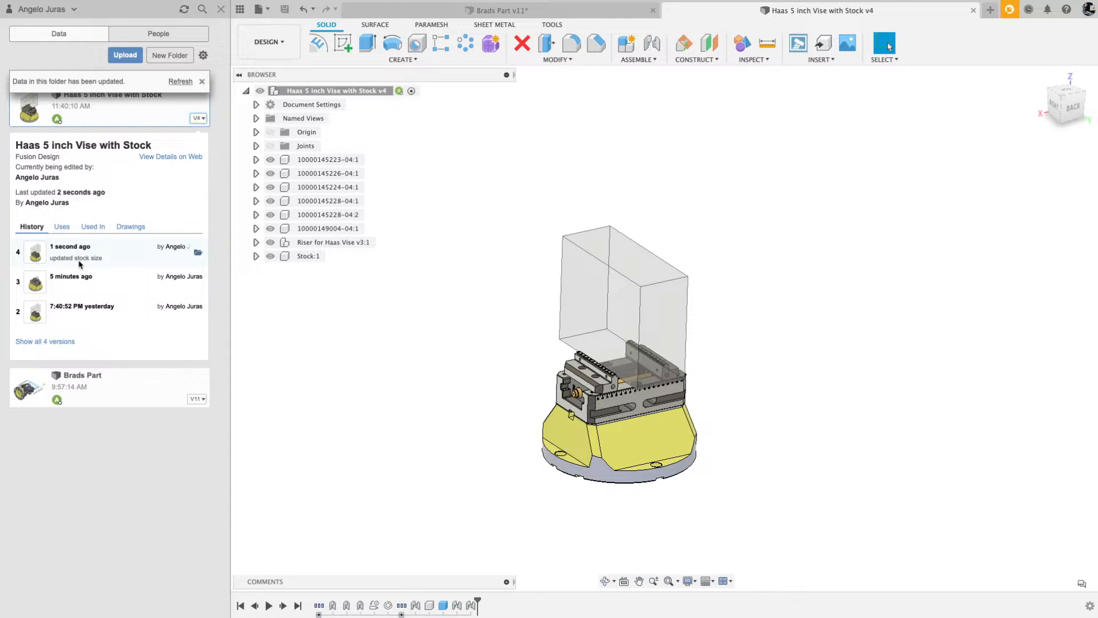
{"action": "left_click", "coordinate": [181, 81]}
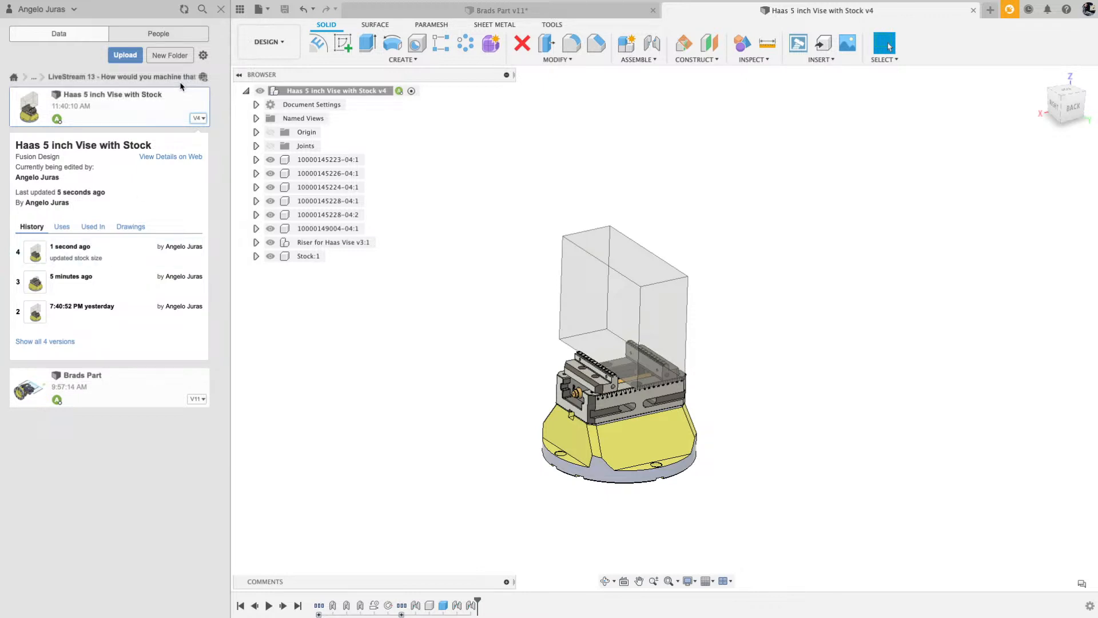
{"action": "left_click", "coordinate": [220, 10]}
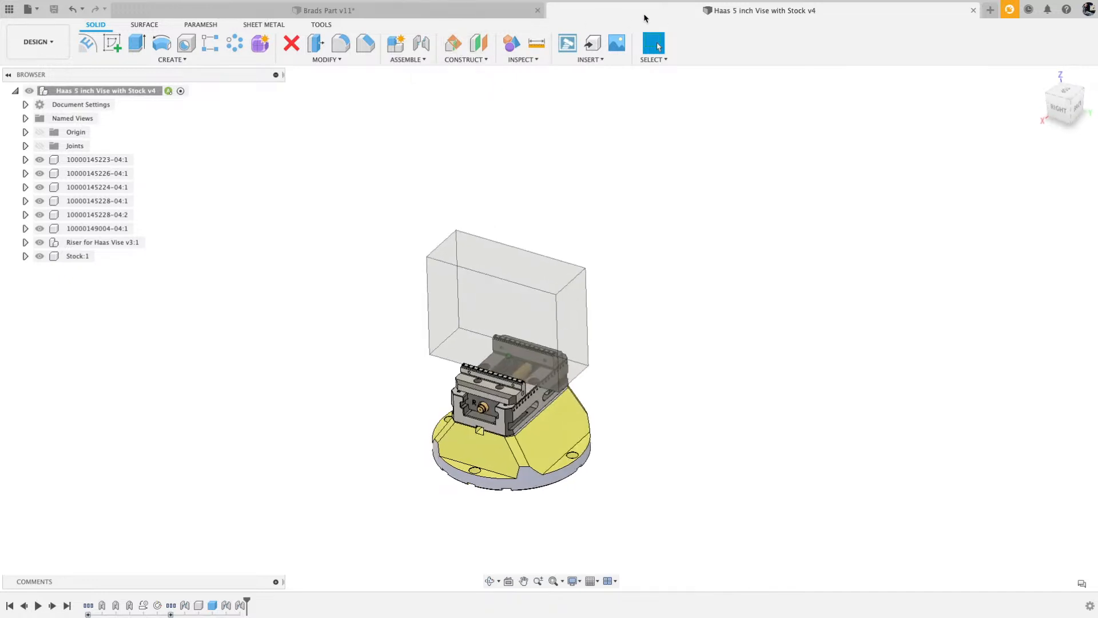
In Brads Part, update the linked Haas vise to its latest version and show its Stock component around the part.
{"action": "left_click", "coordinate": [460, 16]}
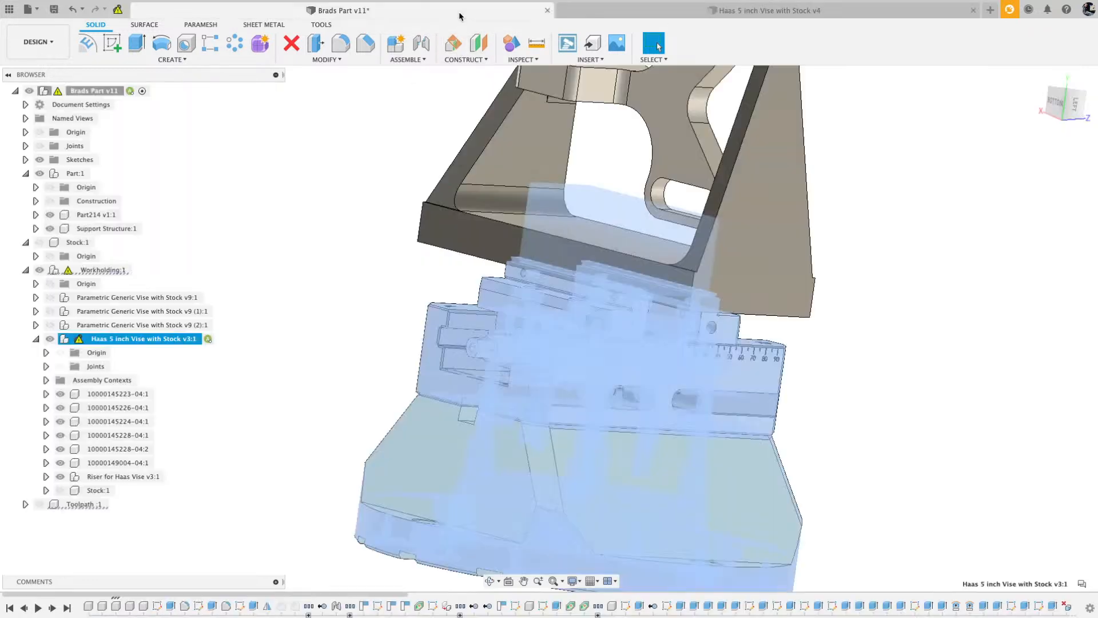
{"action": "left_click", "coordinate": [118, 11]}
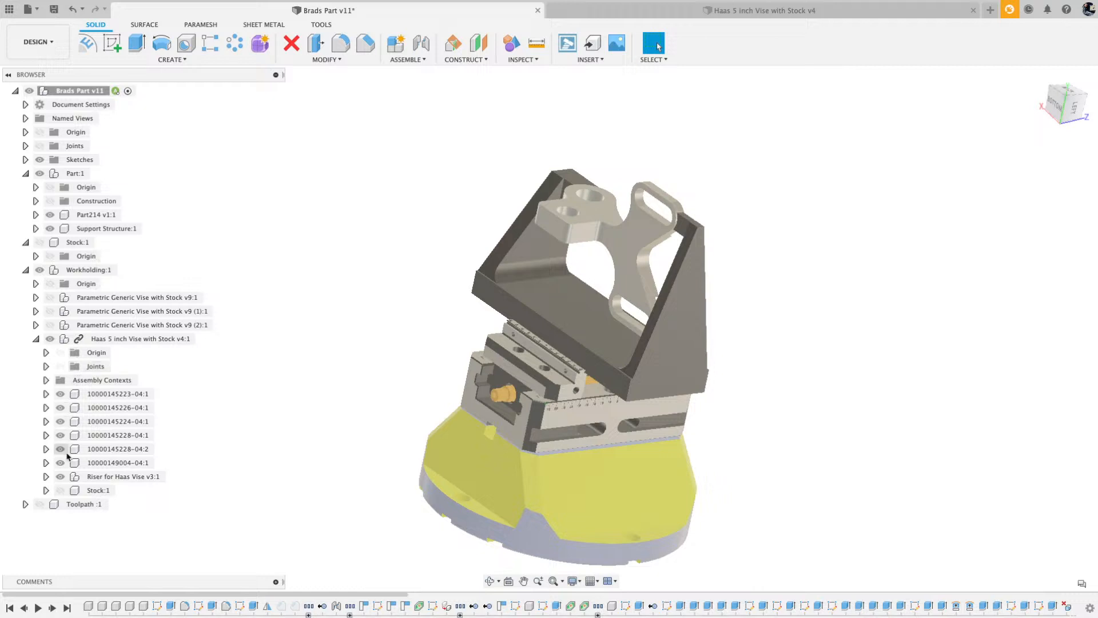
{"action": "left_click", "coordinate": [60, 490]}
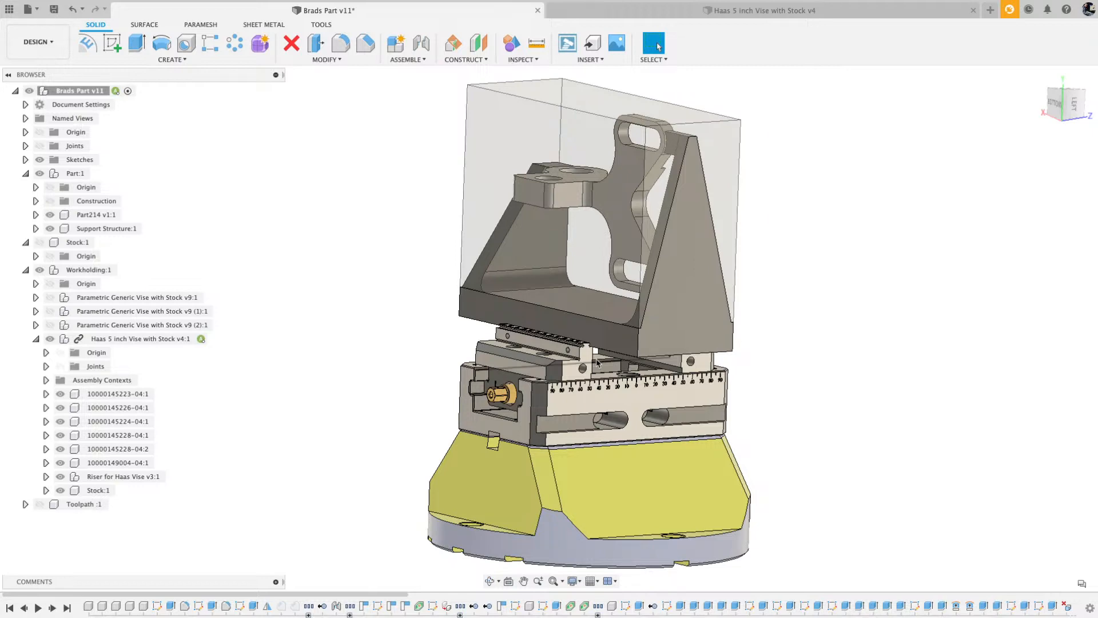
{"action": "middle_click_drag", "start_coordinate": [517, 307], "coordinate": [549, 296], "text": "shift"}
{"action": "scroll", "coordinate": [550, 297], "scroll_direction": "up", "scroll_amount": 5}
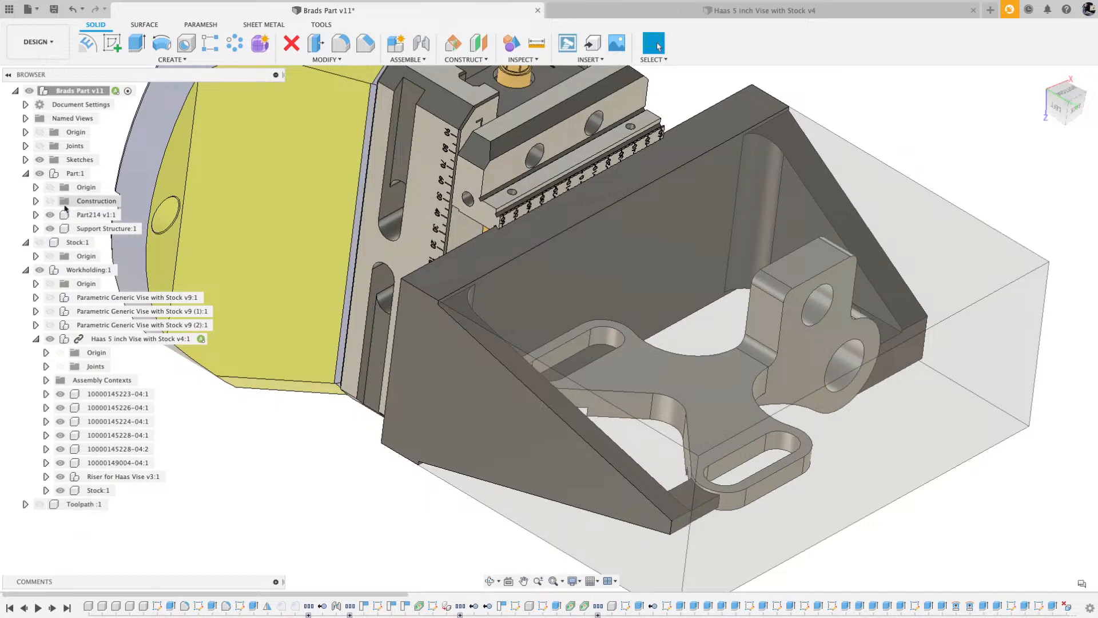
Return to the Manufacture workspace and start a new milling setup.
{"action": "left_click", "coordinate": [60, 46]}
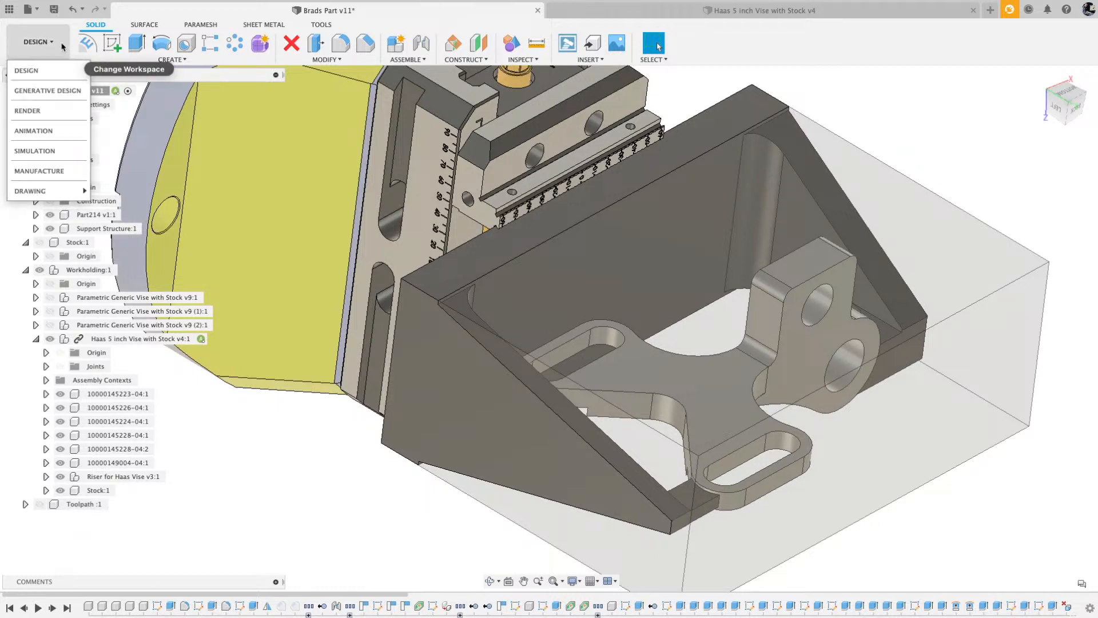
{"action": "left_click", "coordinate": [51, 172]}
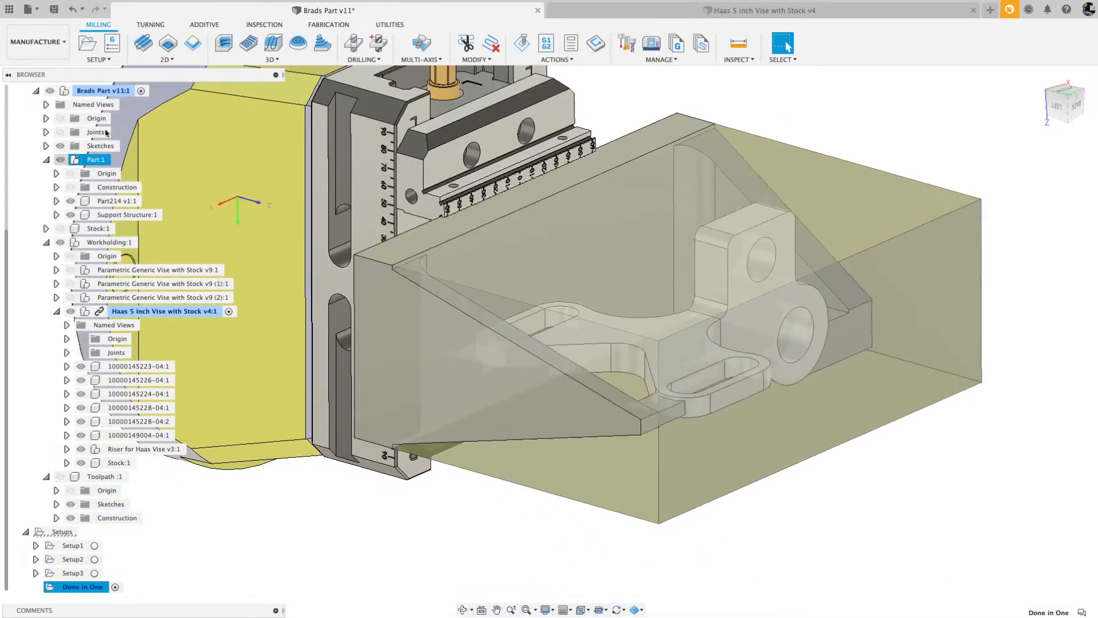
{"action": "left_click", "coordinate": [96, 59]}
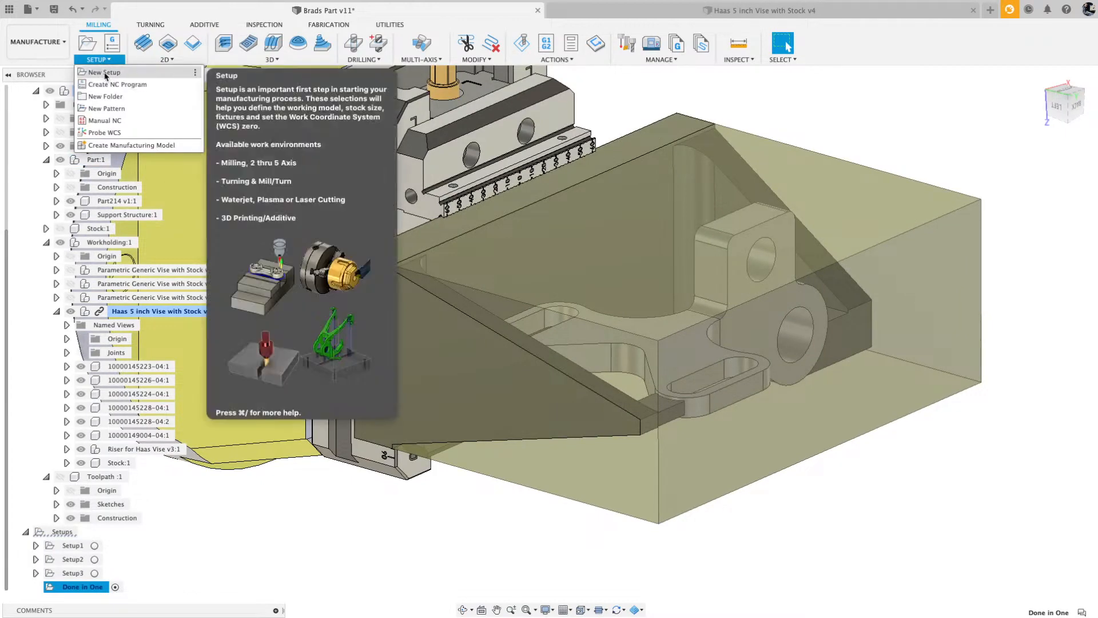
{"action": "left_click", "coordinate": [105, 75]}
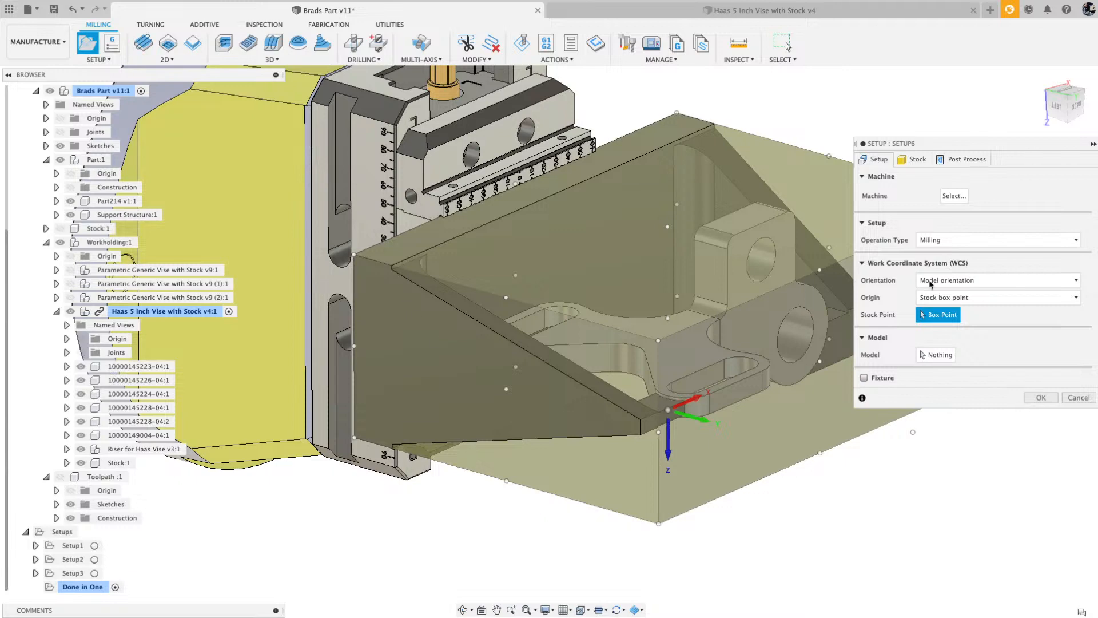
Select the Part214 and Support Structure components as the milling setup's model.
{"action": "left_click", "coordinate": [938, 355]}
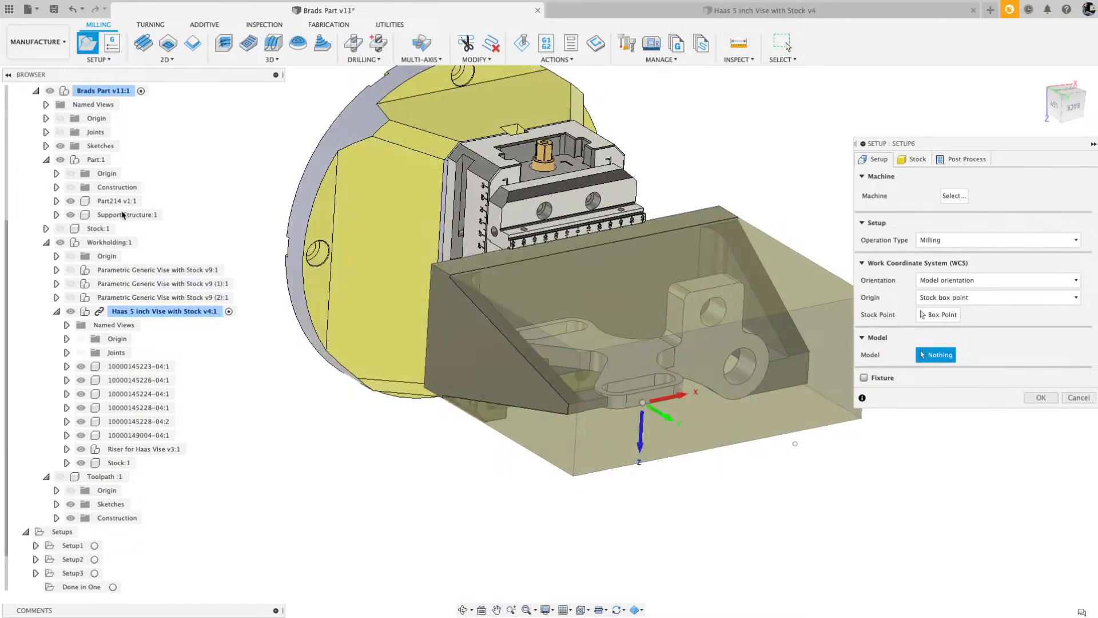
{"action": "left_click", "coordinate": [57, 202]}
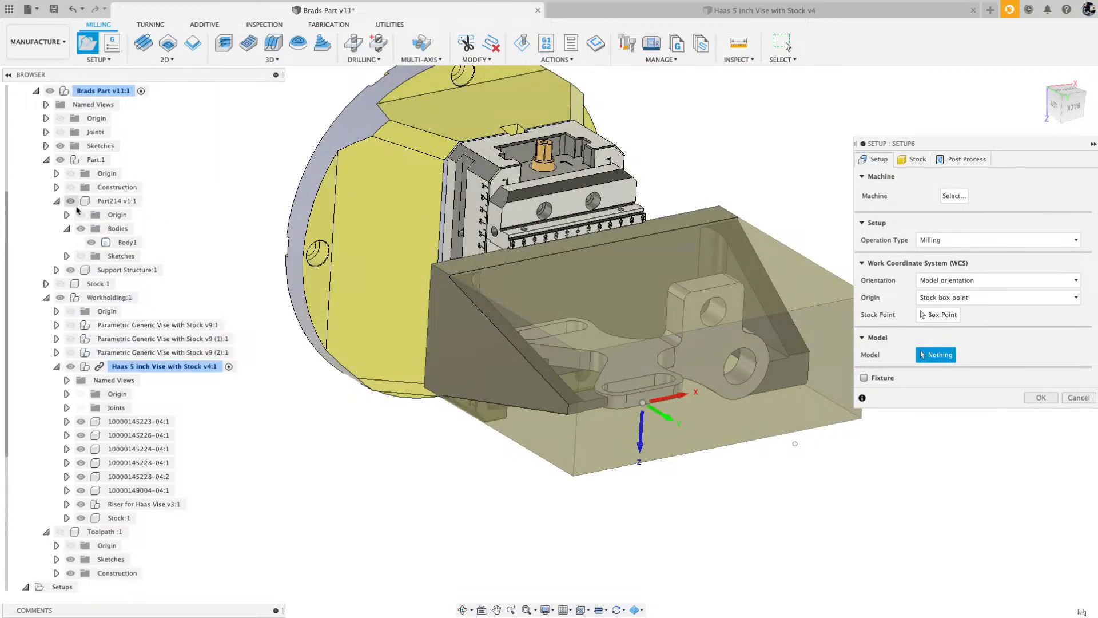
{"action": "left_click", "coordinate": [117, 201]}
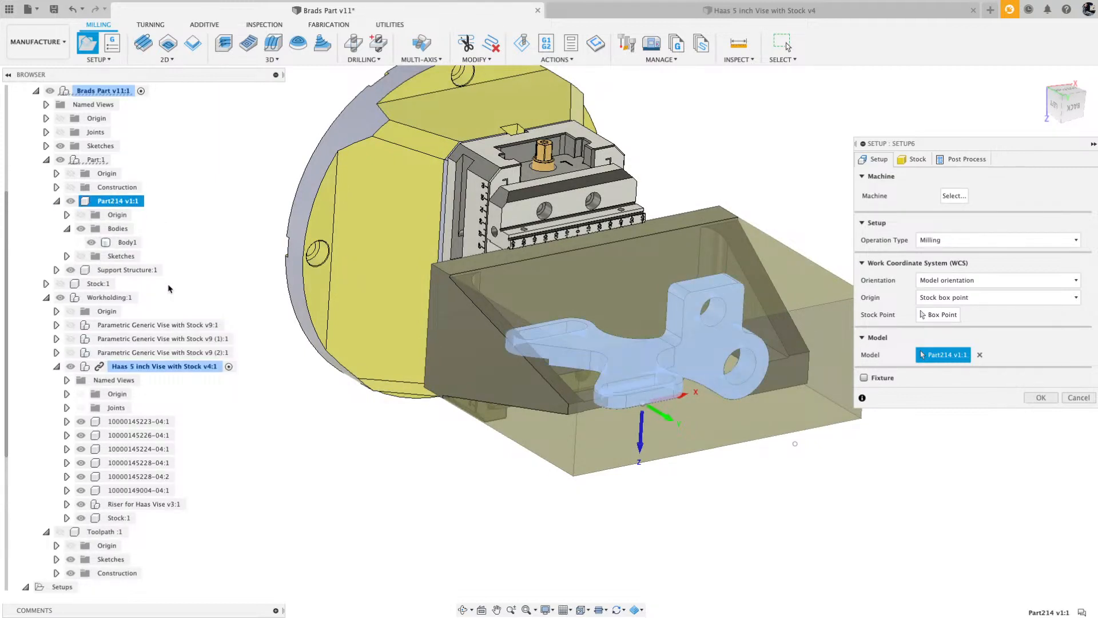
{"action": "left_click", "coordinate": [128, 270]}
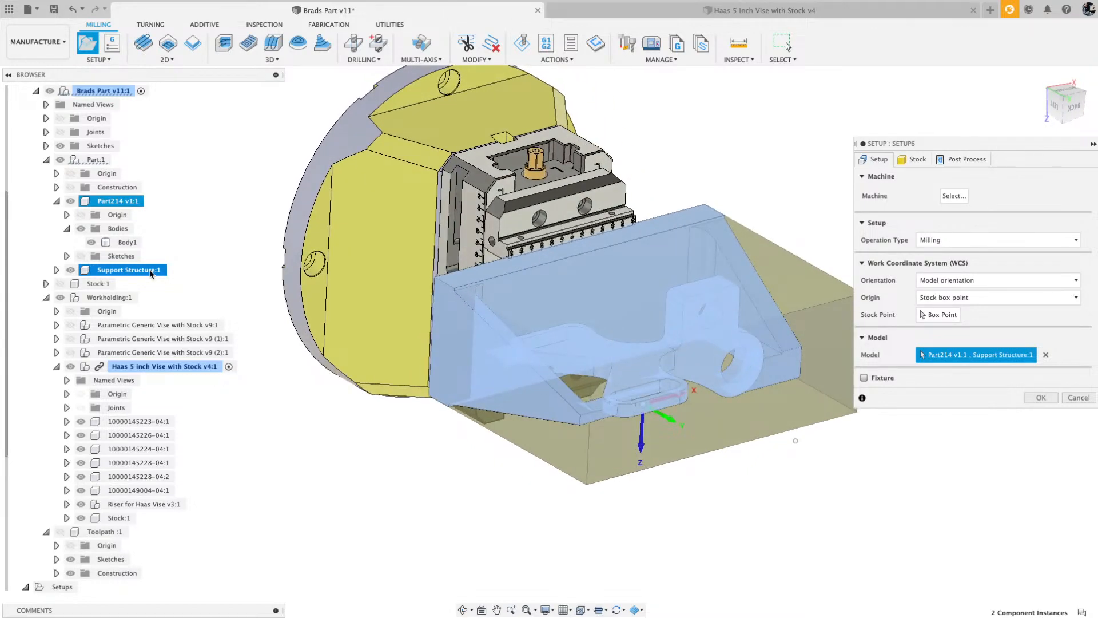
Enable the fixture and assign the riser body and all Haas vise components to it, excluding the Stock component.
{"action": "left_click", "coordinate": [864, 378]}
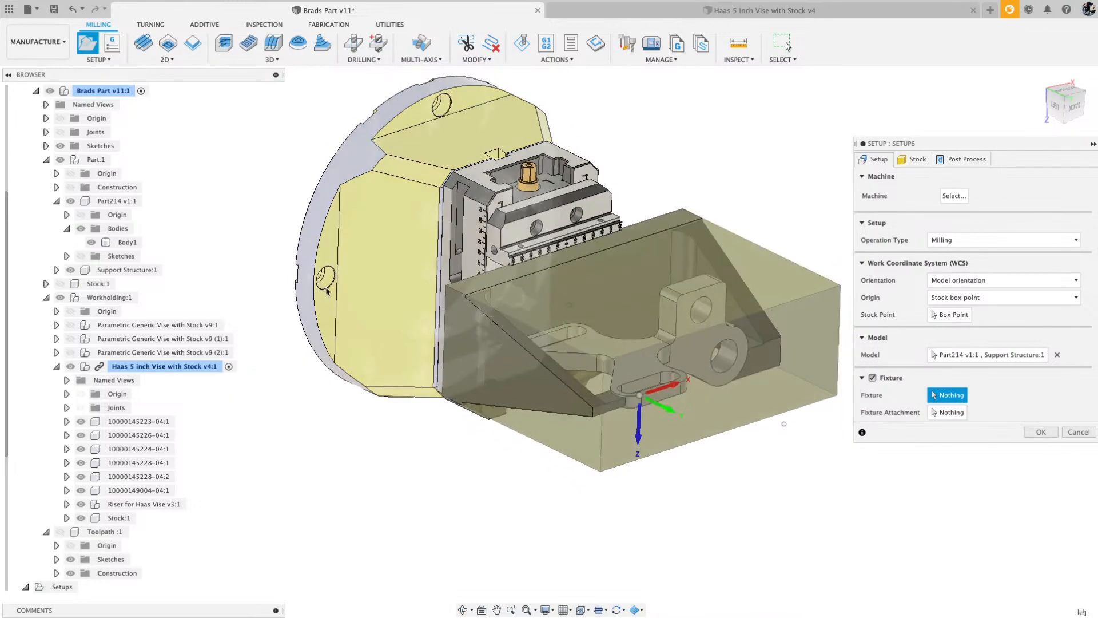
{"action": "left_click", "coordinate": [370, 264]}
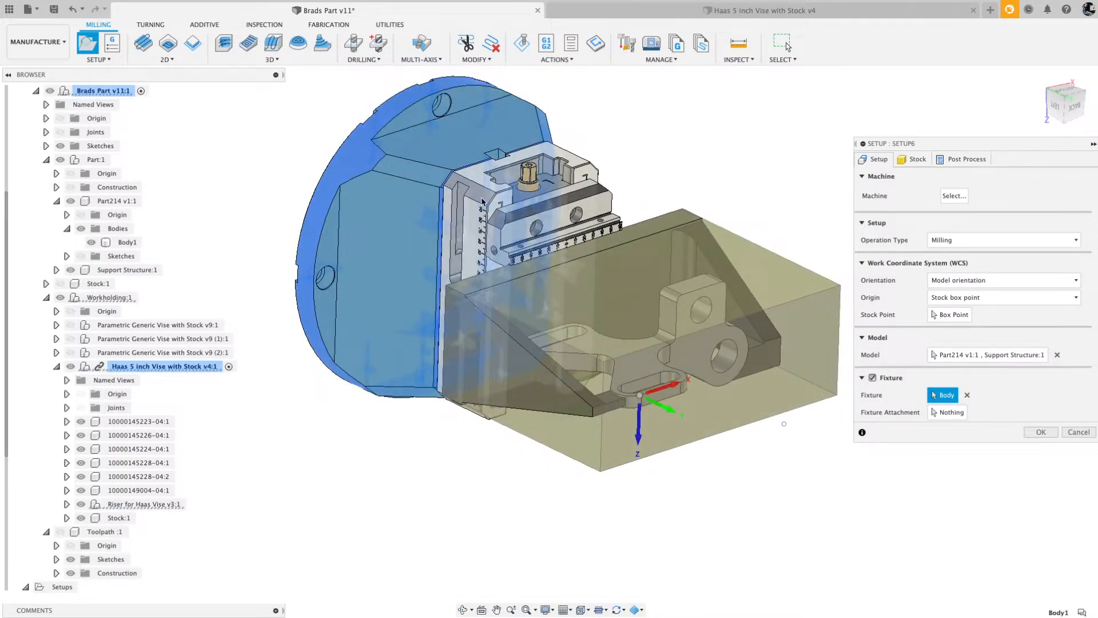
{"action": "left_click", "coordinate": [503, 229]}
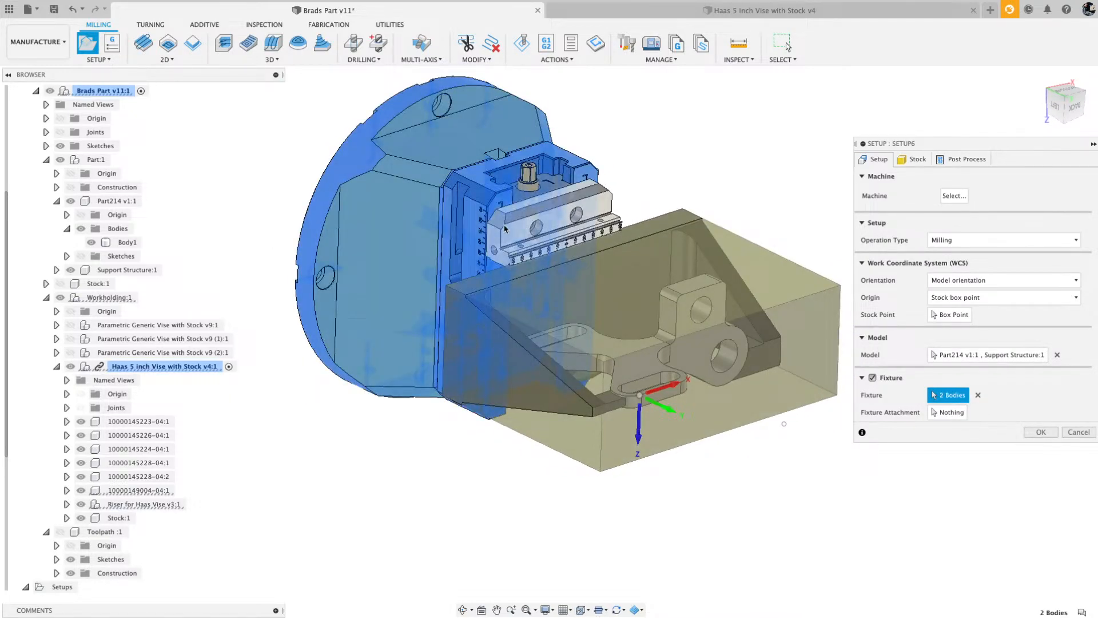
{"action": "left_click", "coordinate": [544, 216]}
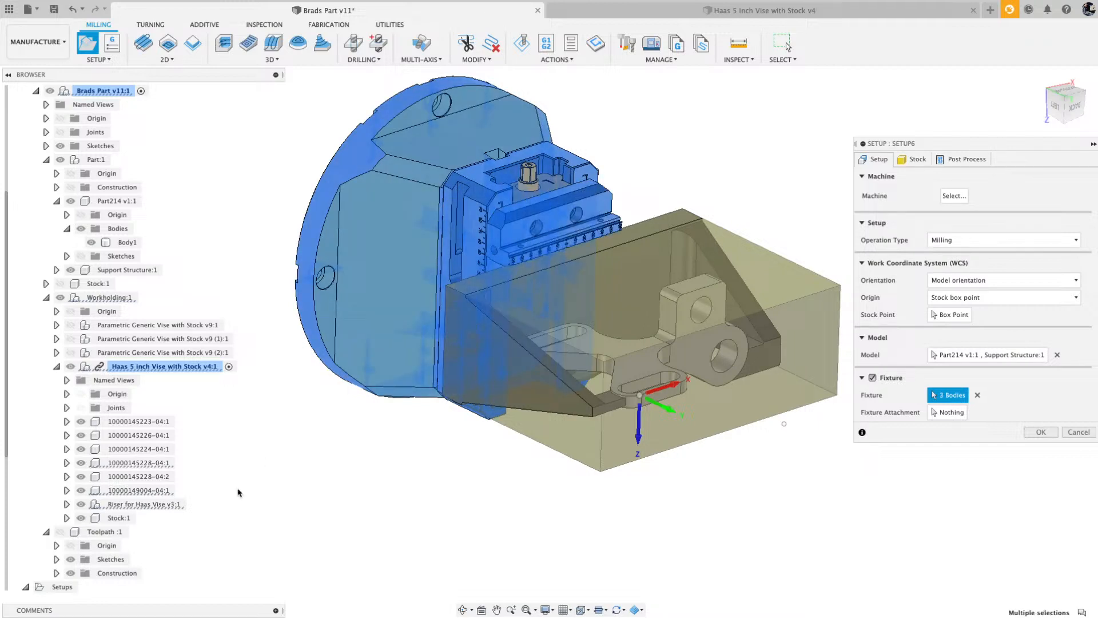
{"action": "left_click", "coordinate": [140, 476]}
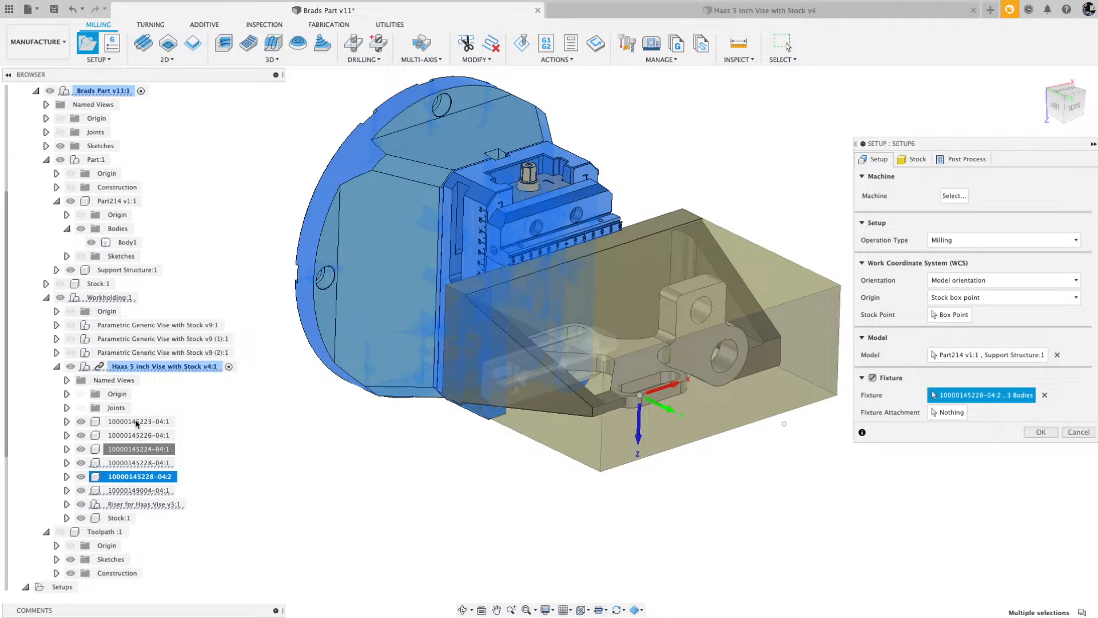
{"action": "left_click", "coordinate": [137, 421]}
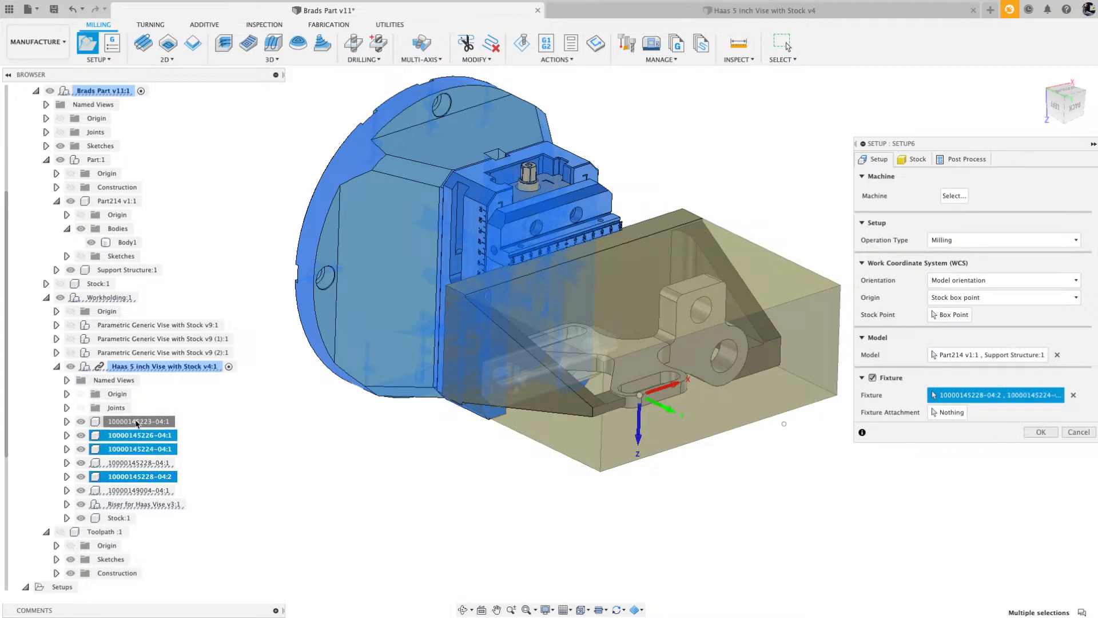
{"action": "middle_click_drag", "start_coordinate": [529, 450], "coordinate": [578, 383], "text": "shift"}
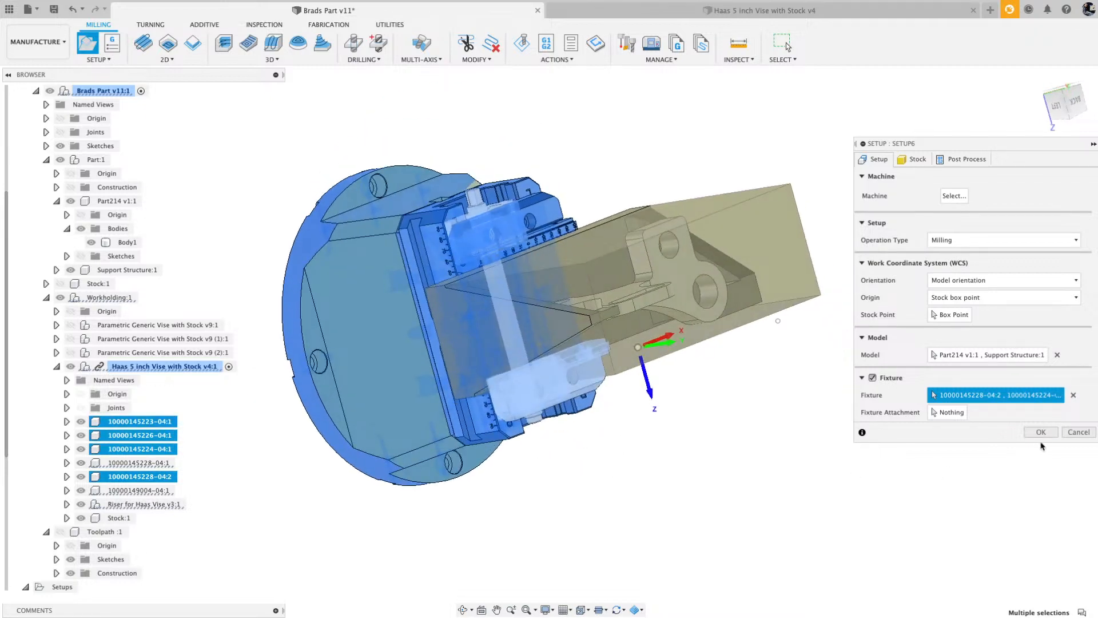
Define the setup's stock from solid, using the Stock component inside the Haas vise.
{"action": "left_click", "coordinate": [918, 160]}
{"action": "left_click", "coordinate": [1076, 194]}
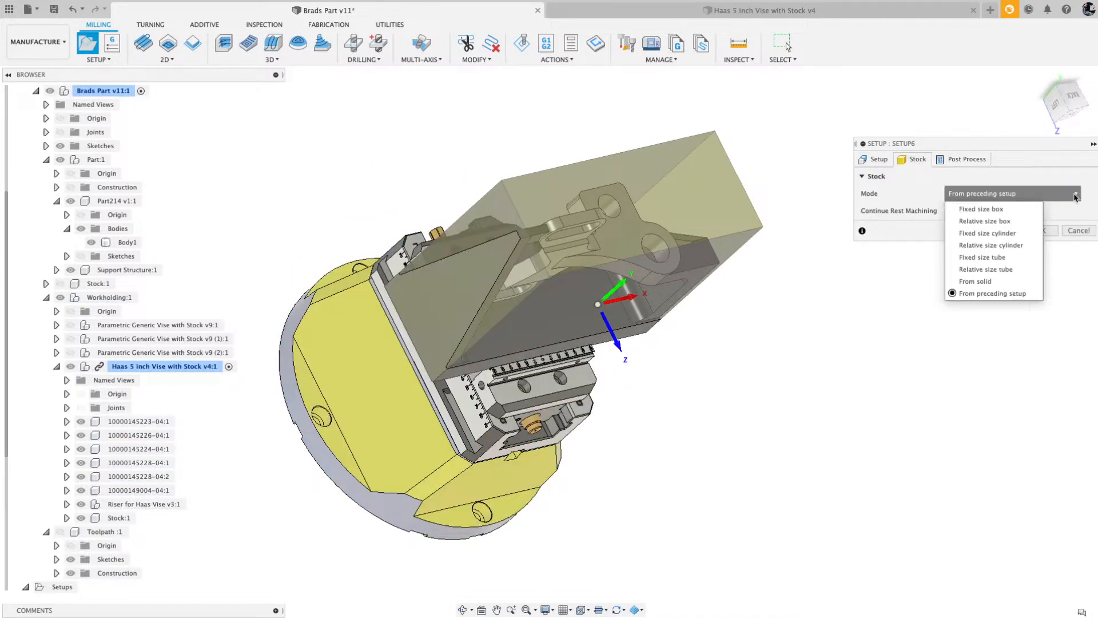
{"action": "left_click", "coordinate": [975, 281]}
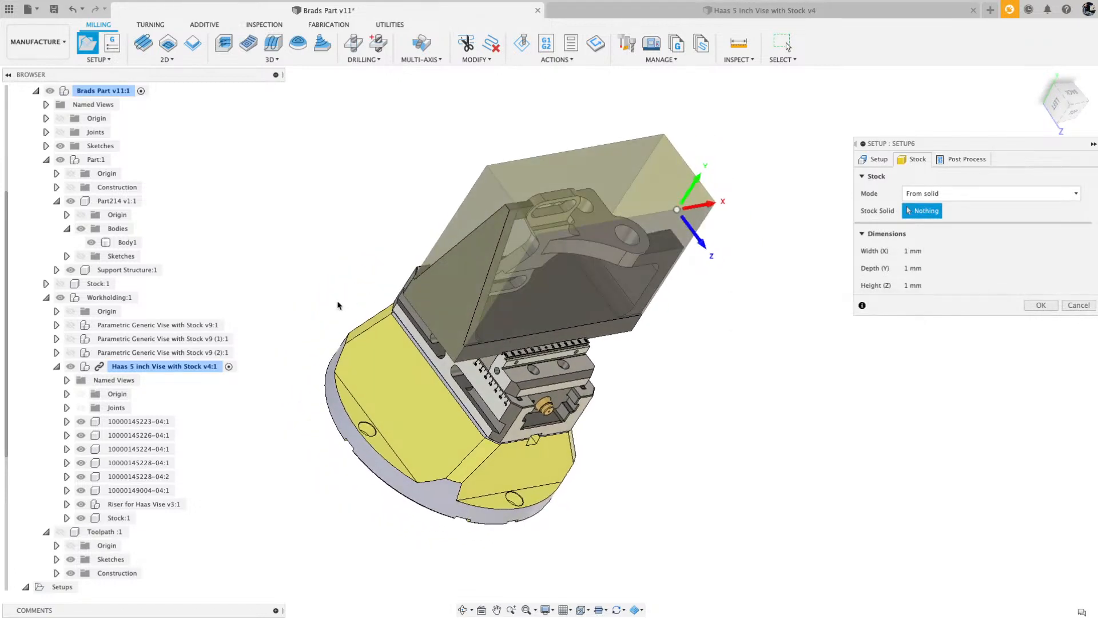
{"action": "left_click", "coordinate": [123, 519]}
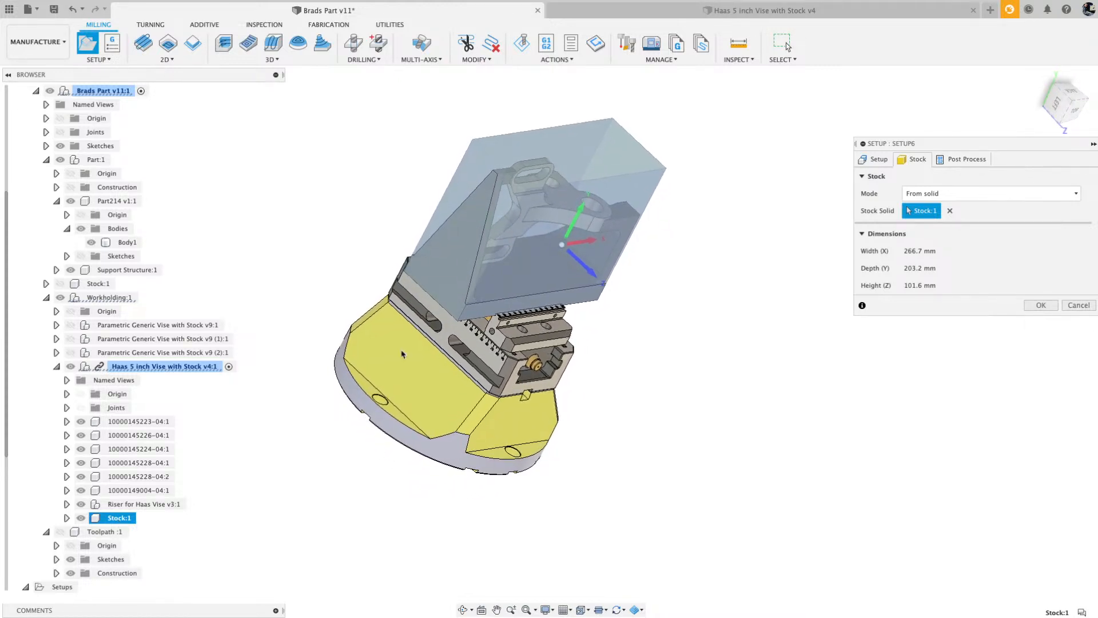
Look at the Haas 5 inch Vise with Stock document and return to Brads Part.
{"action": "left_click", "coordinate": [662, 17]}
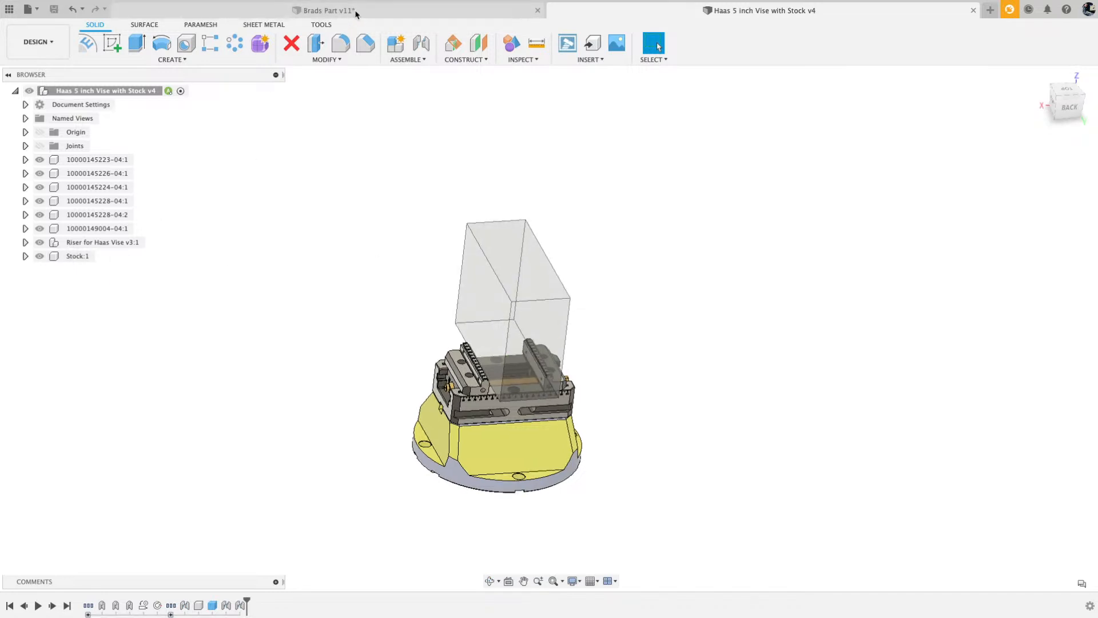
{"action": "left_click", "coordinate": [386, 14]}
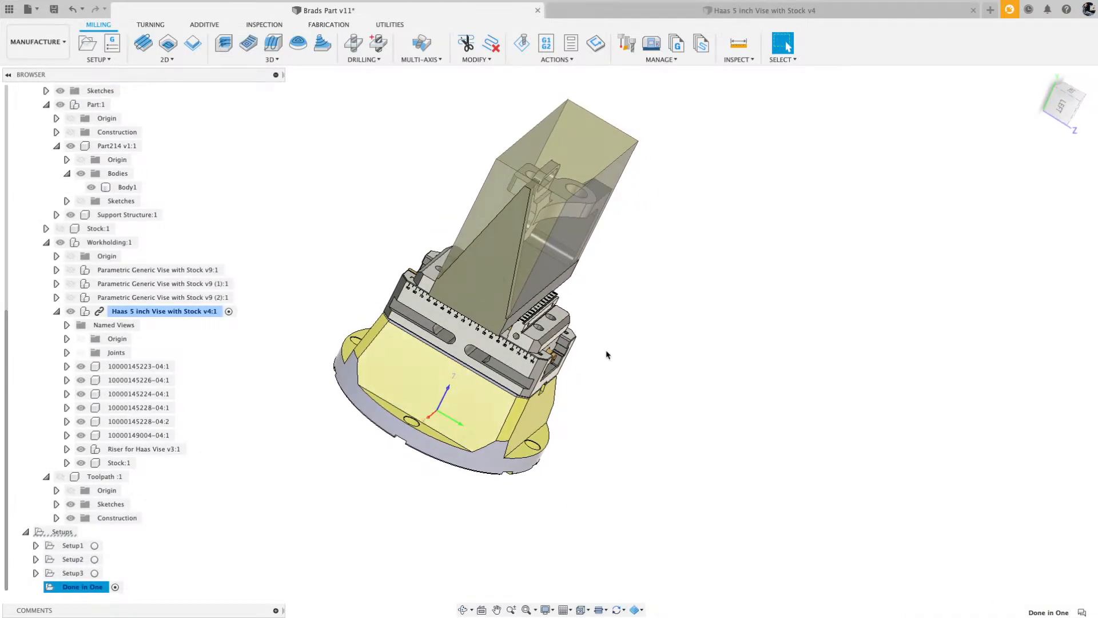
{"action": "left_click", "coordinate": [677, 11]}
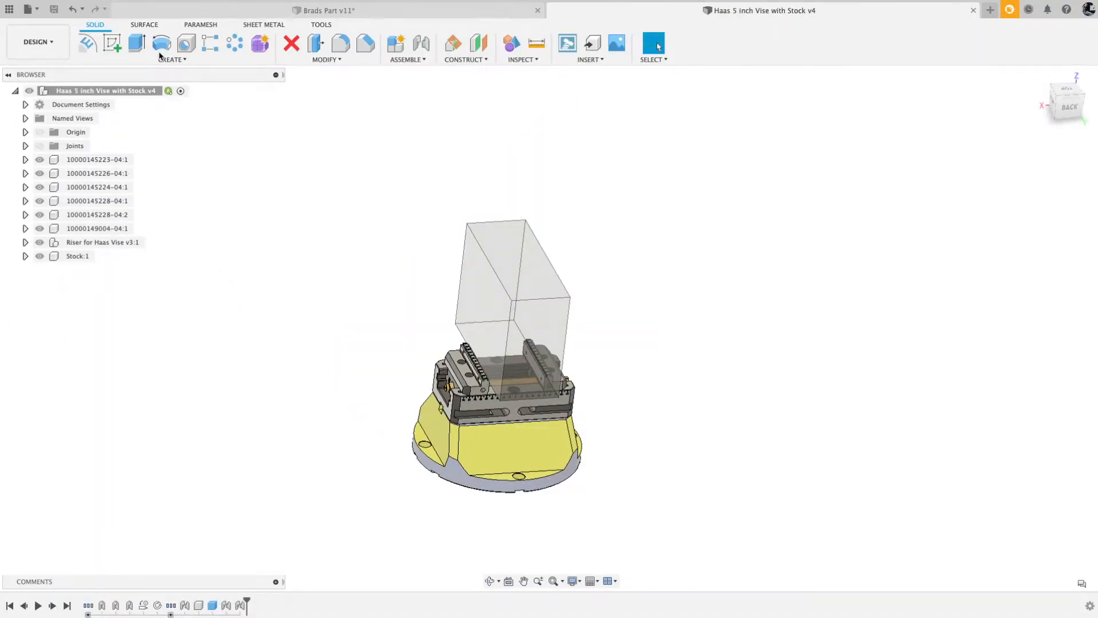
{"action": "left_click", "coordinate": [535, 10]}
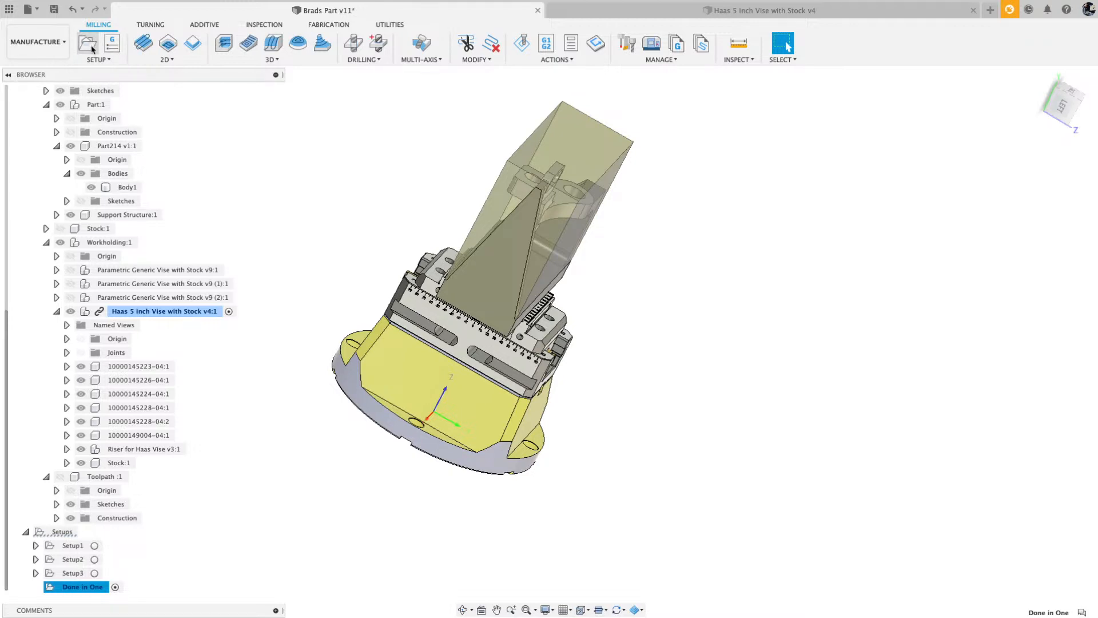
Start a new milling setup and select Part214 and Support Structure as its model.
{"action": "left_click", "coordinate": [91, 50]}
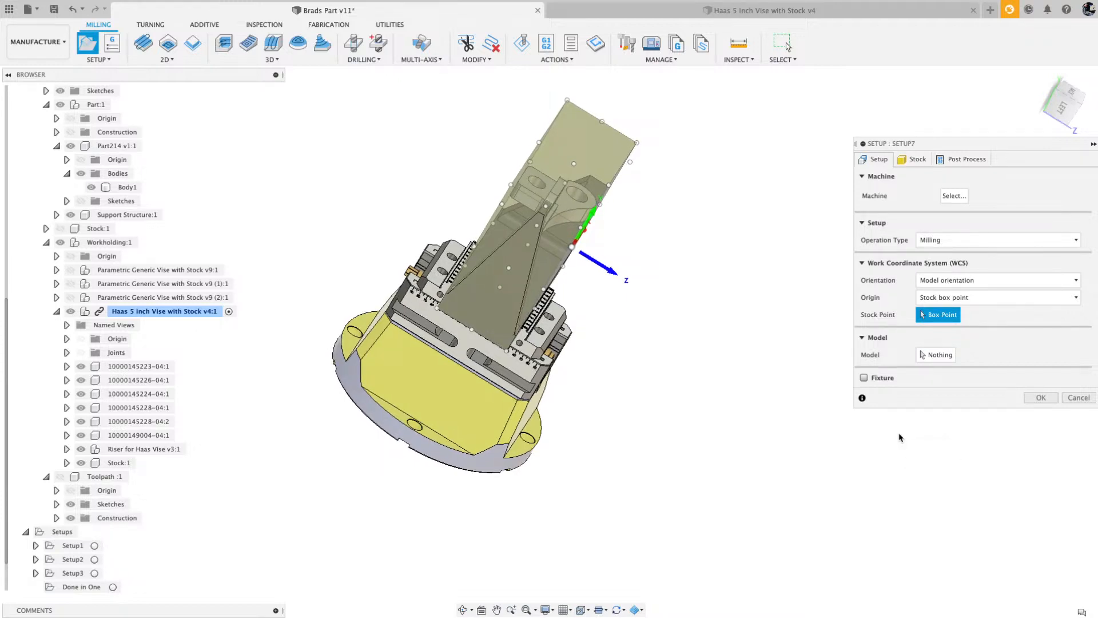
{"action": "left_click", "coordinate": [938, 354]}
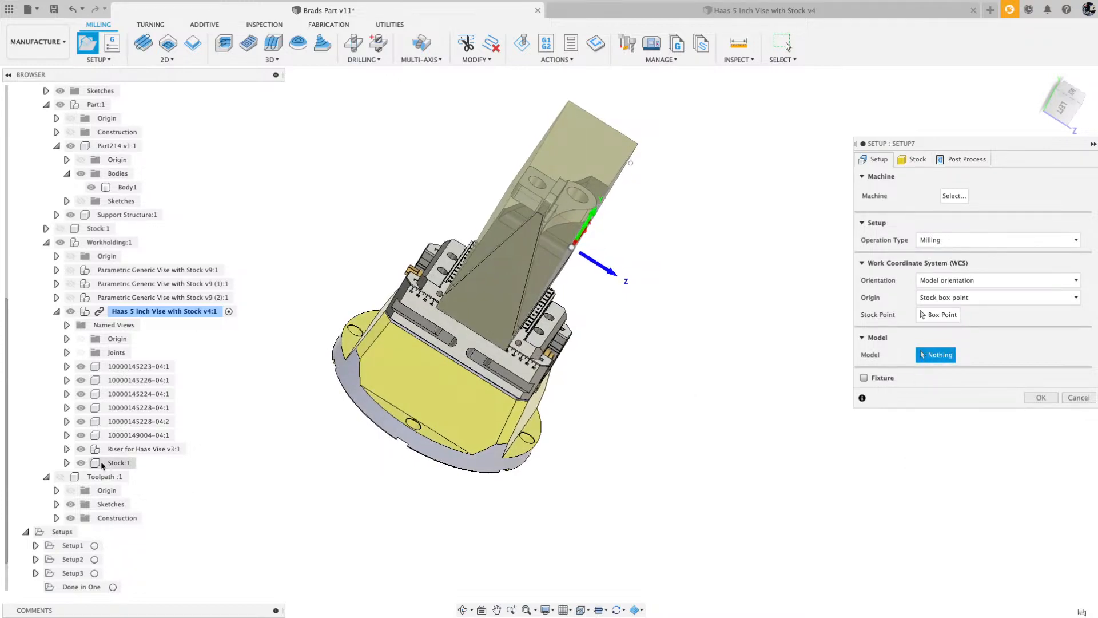
{"action": "left_click", "coordinate": [131, 450]}
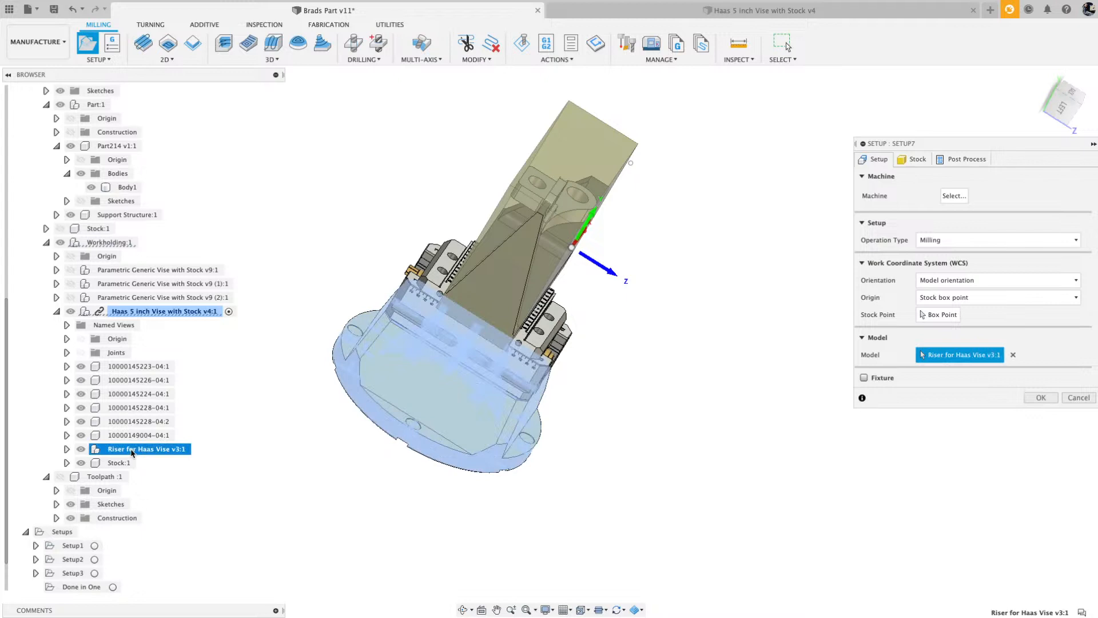
{"action": "left_click", "coordinate": [1012, 355]}
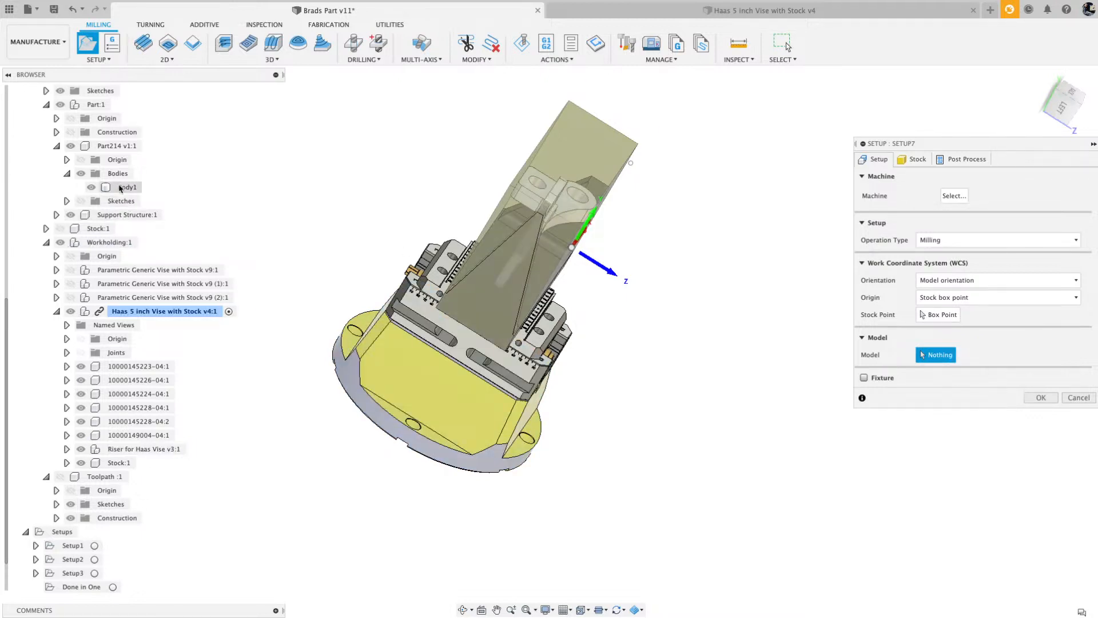
{"action": "left_click", "coordinate": [111, 147]}
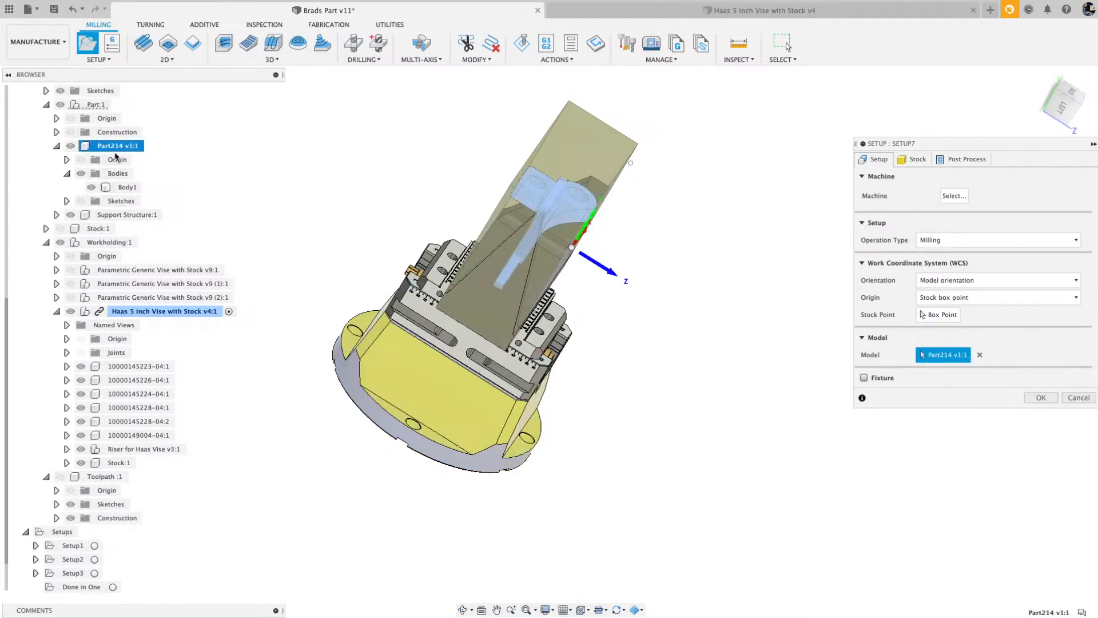
{"action": "left_click", "coordinate": [124, 216]}
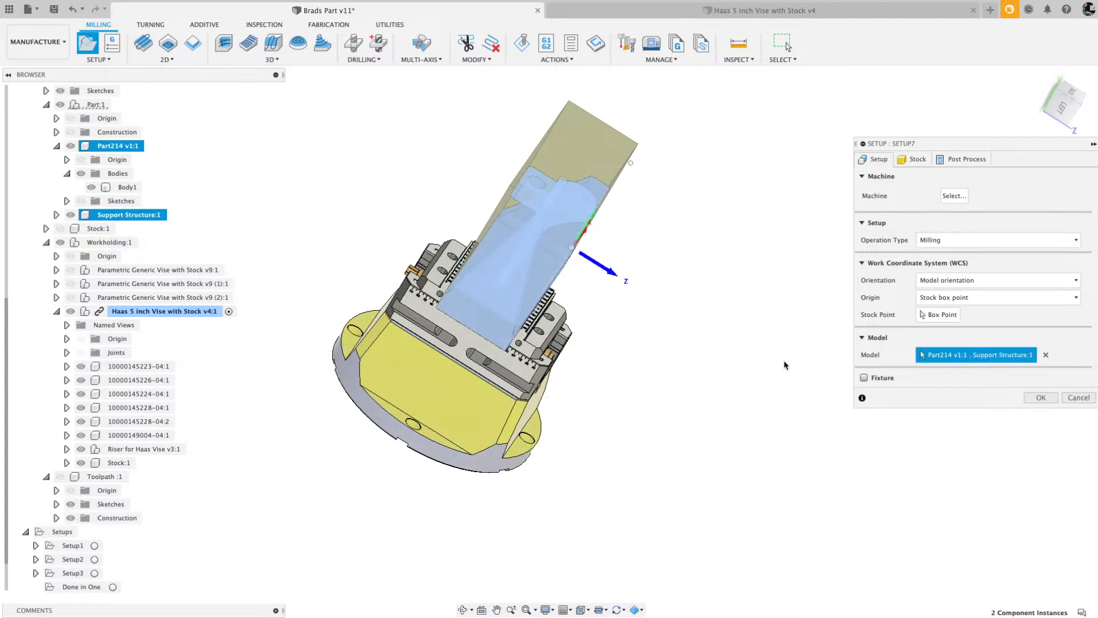
Enable the fixture and assign the Riser for Haas Vise and all six numbered vise components to it.
{"action": "left_click", "coordinate": [883, 378]}
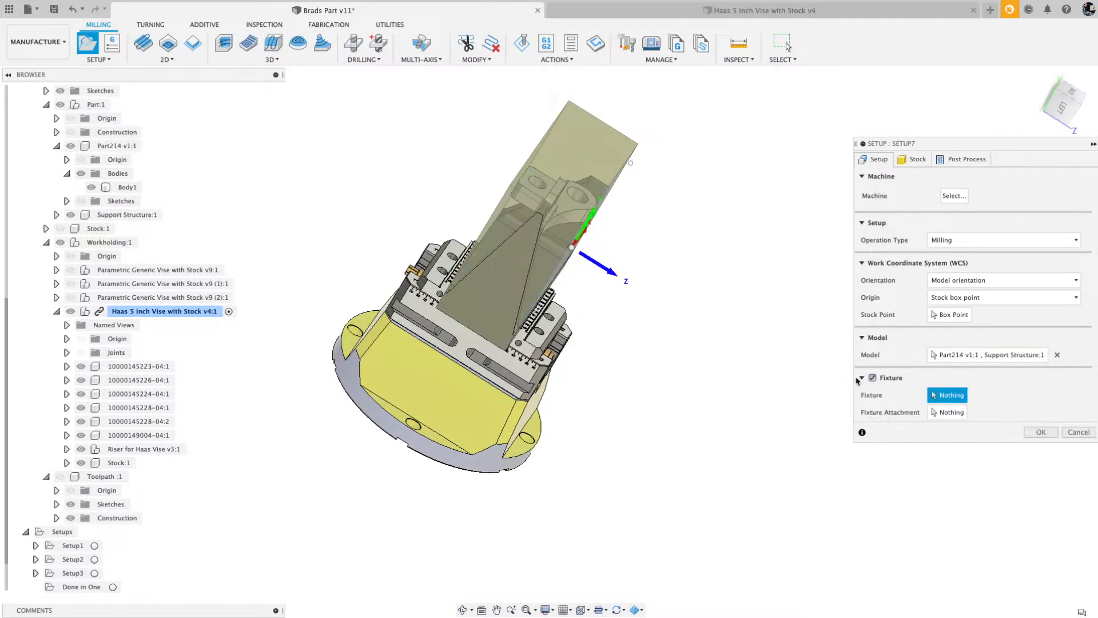
{"action": "left_click", "coordinate": [144, 449]}
{"action": "left_click", "coordinate": [139, 433]}
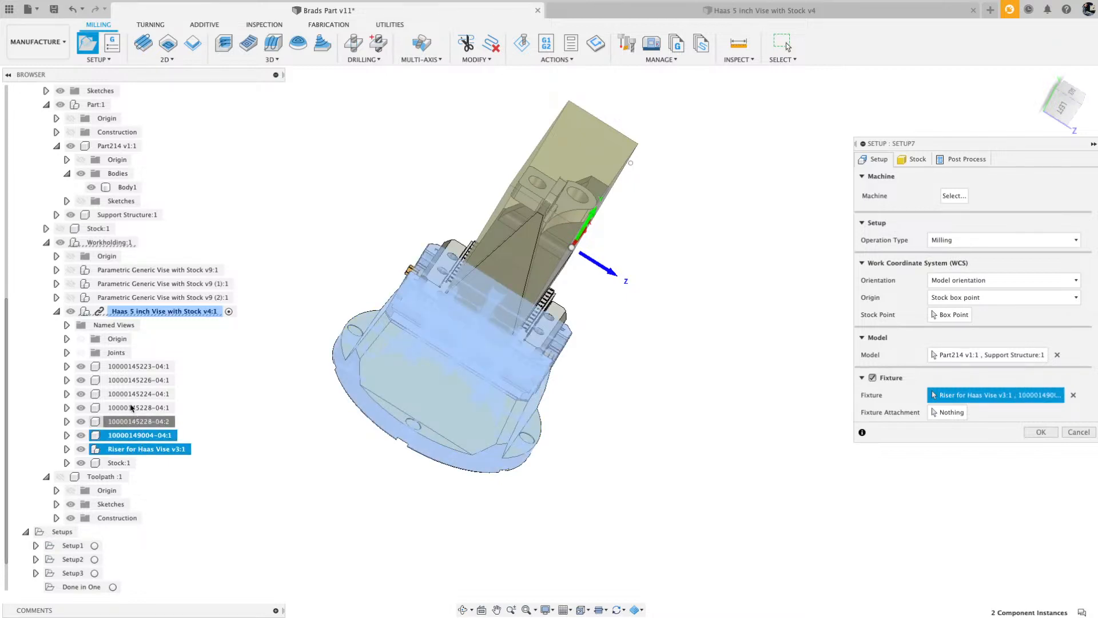
{"action": "left_click", "coordinate": [137, 421]}
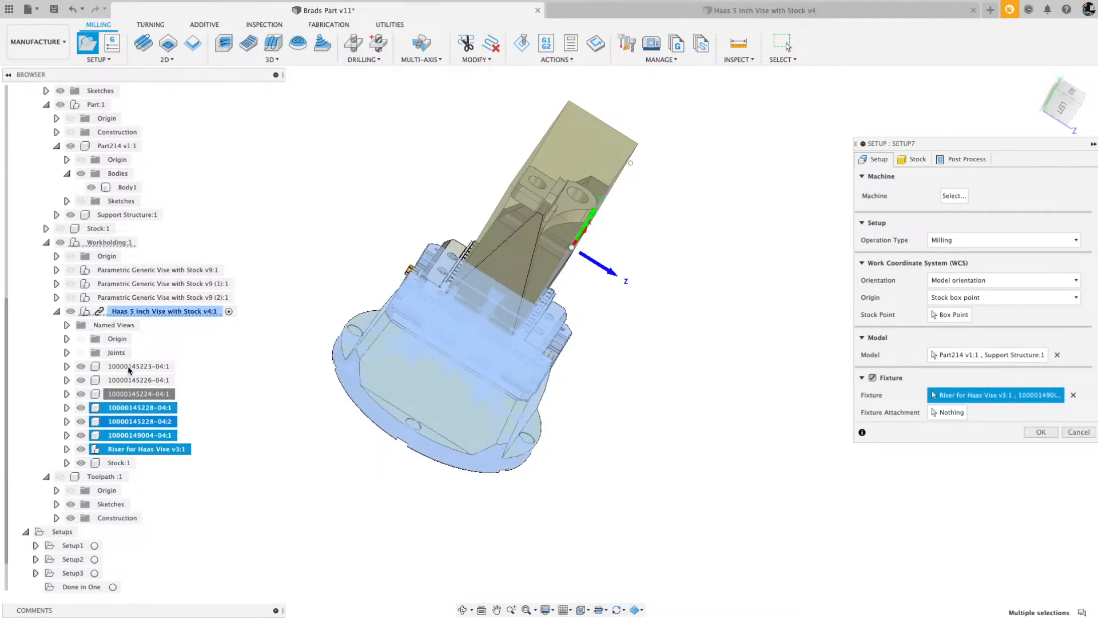
{"action": "left_click", "coordinate": [137, 379]}
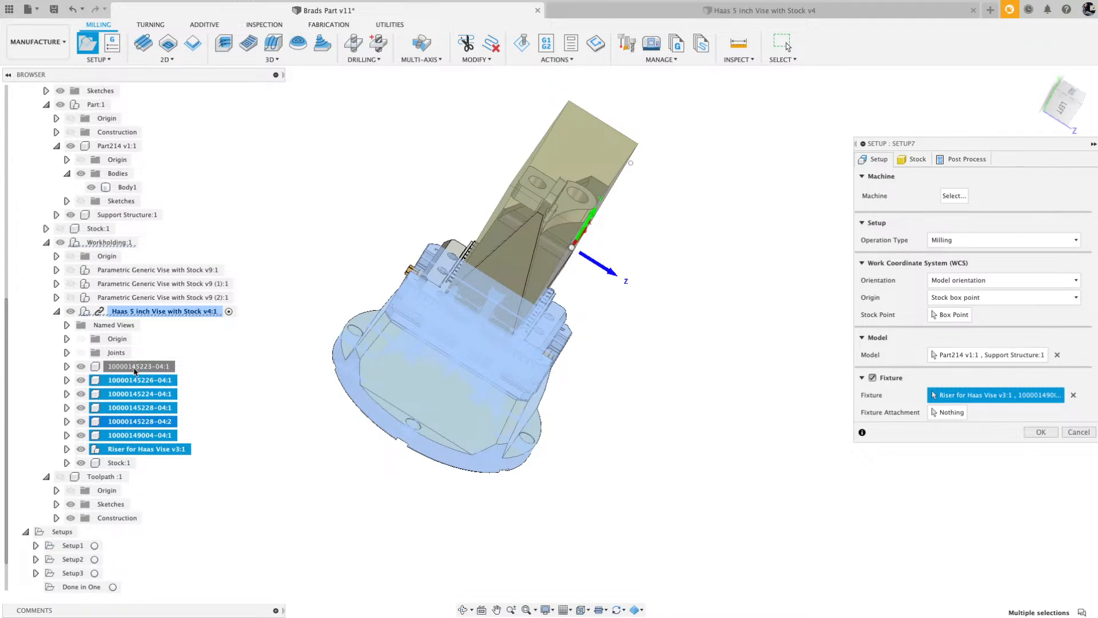
{"action": "left_click", "coordinate": [135, 368]}
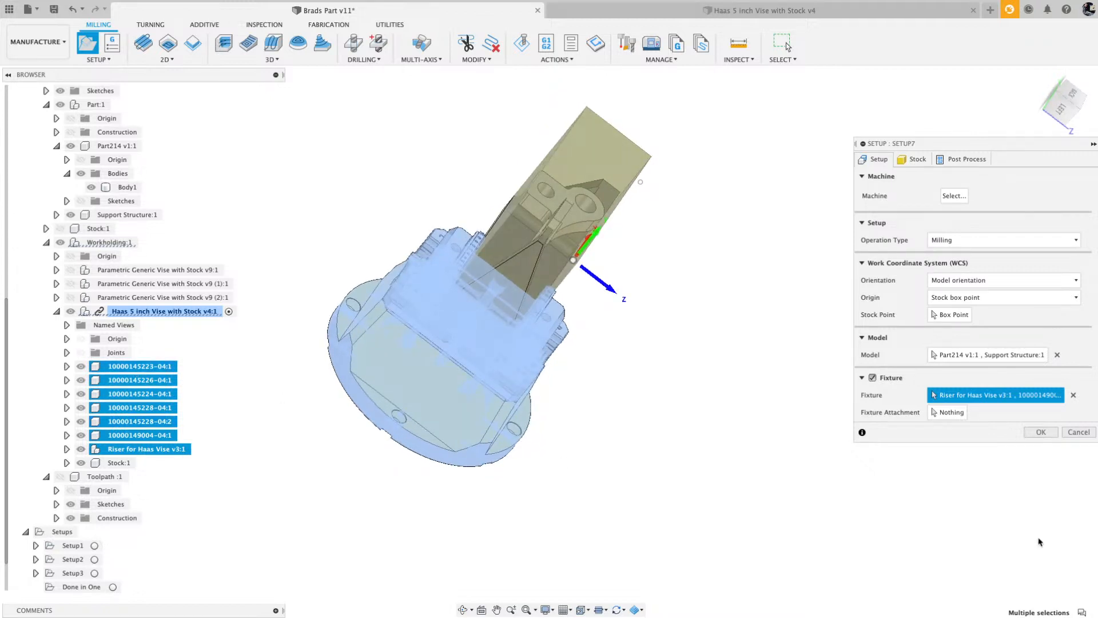
Set the stock mode to From solid and choose the Haas vise's Stock component as the stock solid.
{"action": "left_click", "coordinate": [913, 159]}
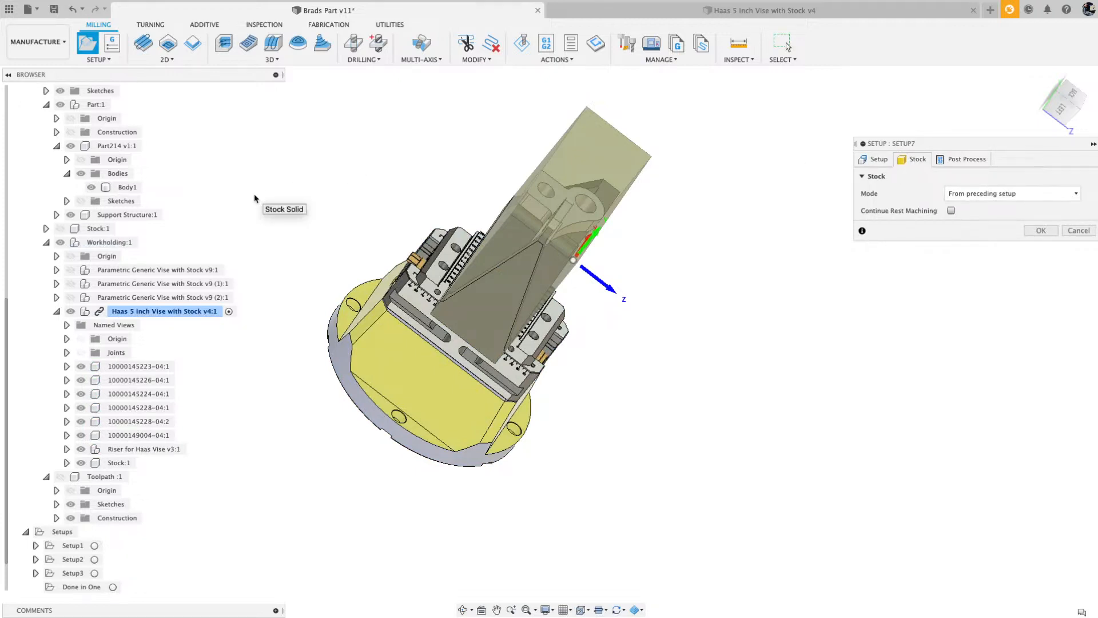
{"action": "left_click", "coordinate": [1055, 194]}
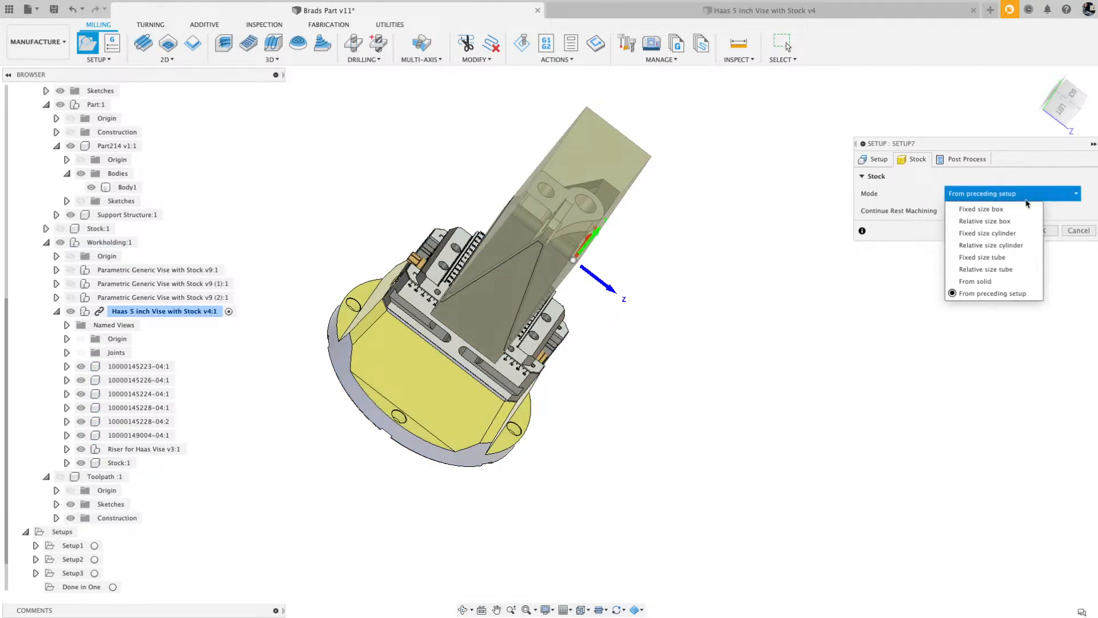
{"action": "left_click", "coordinate": [986, 280]}
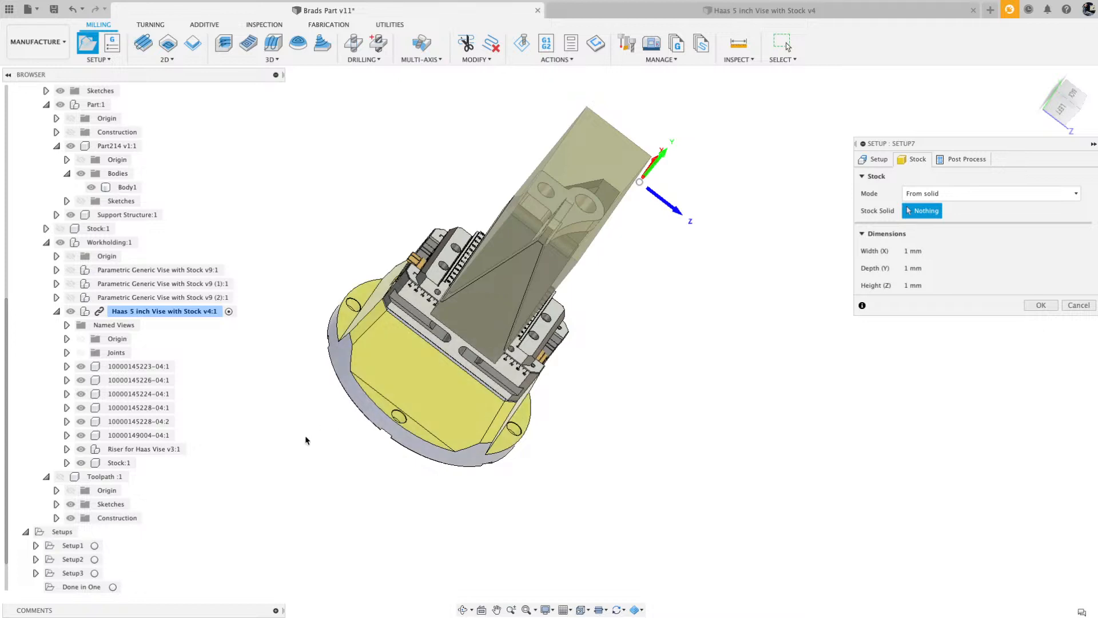
{"action": "left_click", "coordinate": [124, 463]}
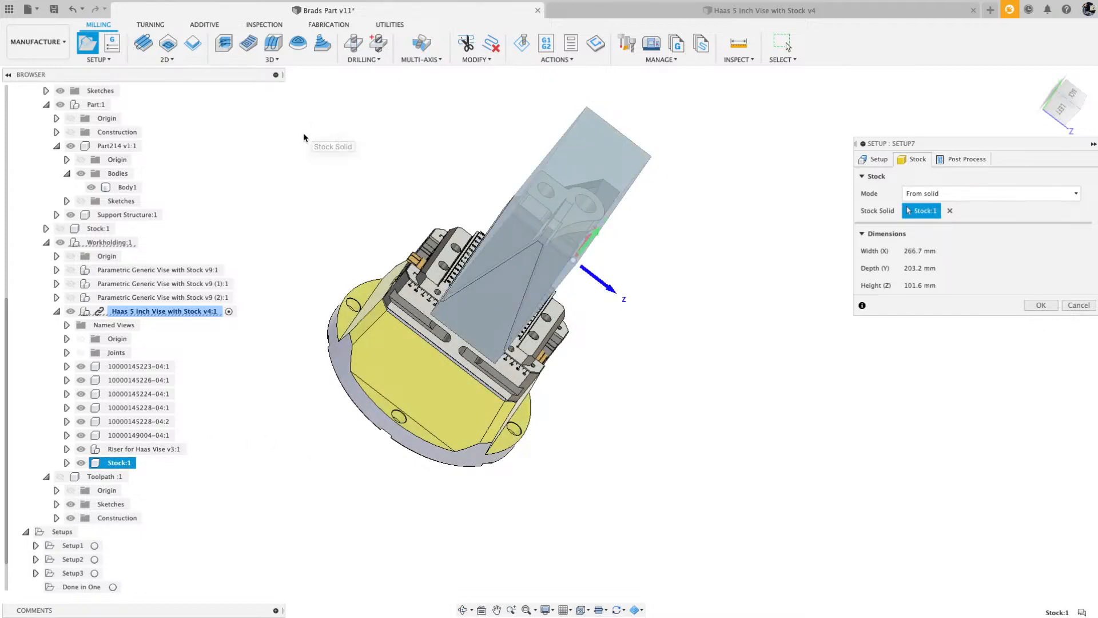
Set the program name to 1234, the program comment to OP-1 and the WCS offset to 1, and accept the setup.
{"action": "scroll", "coordinate": [176, 223], "scroll_direction": "up", "scroll_amount": 3}
{"action": "scroll", "coordinate": [172, 223], "scroll_direction": "up", "scroll_amount": 1}
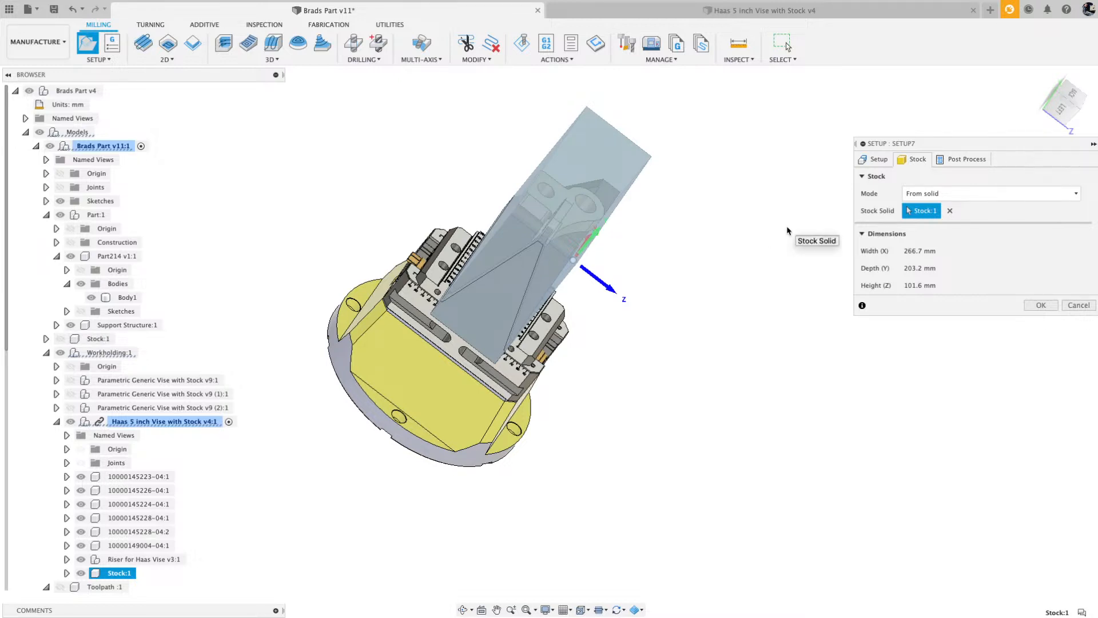
{"action": "left_click", "coordinate": [956, 164]}
{"action": "double_click", "coordinate": [953, 193]}
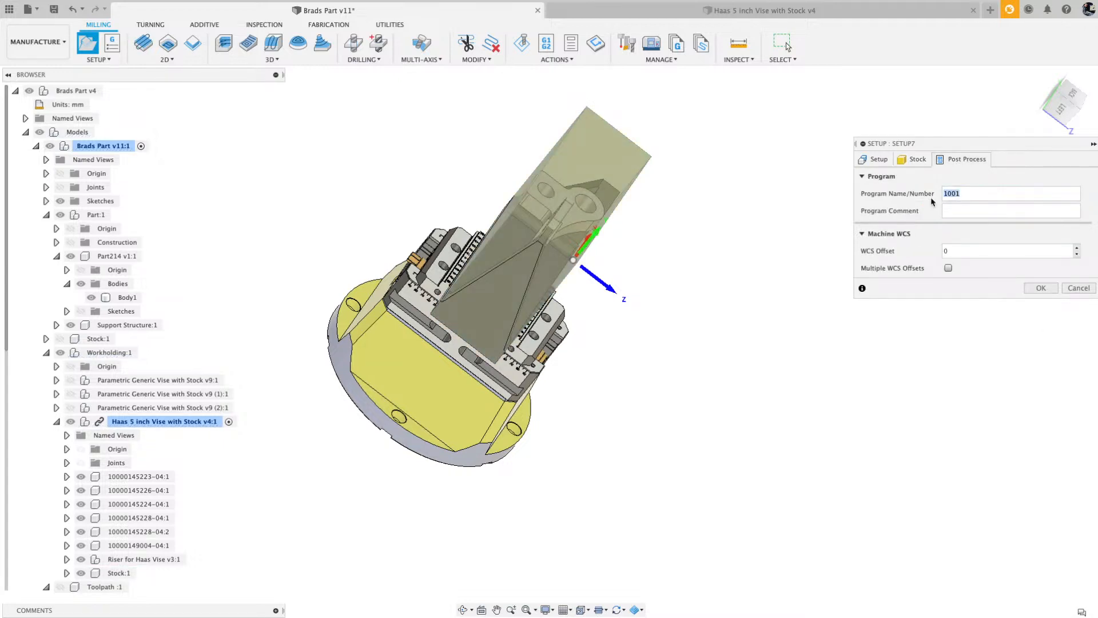
{"action": "type", "text": "1234"}
{"action": "key", "text": "Tab"}
{"action": "type", "text": "OP"}
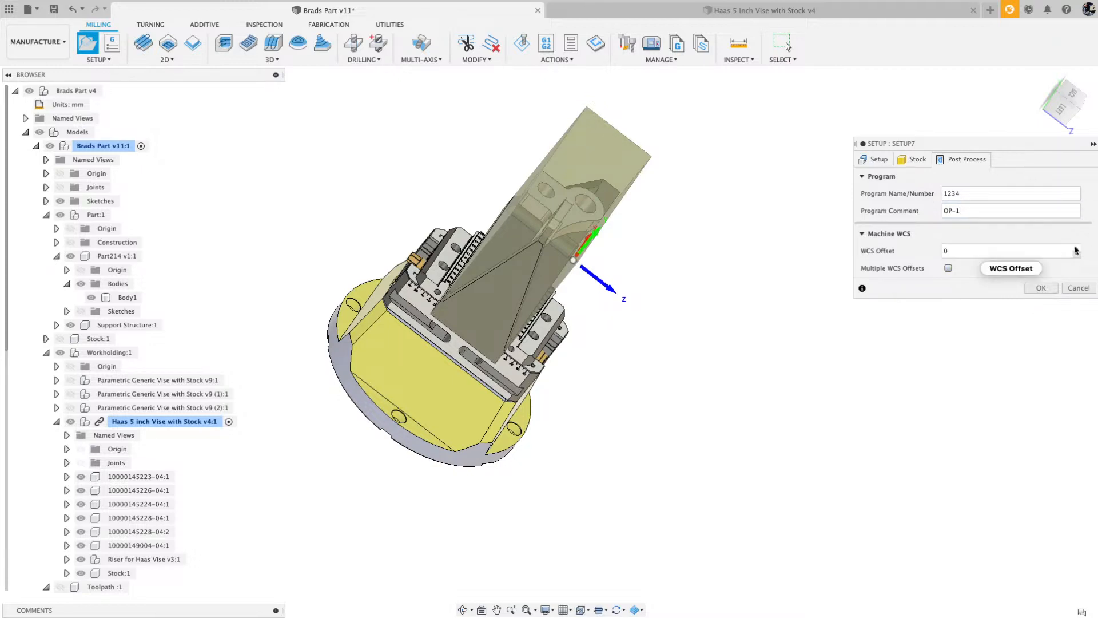
{"action": "left_click", "coordinate": [1076, 247]}
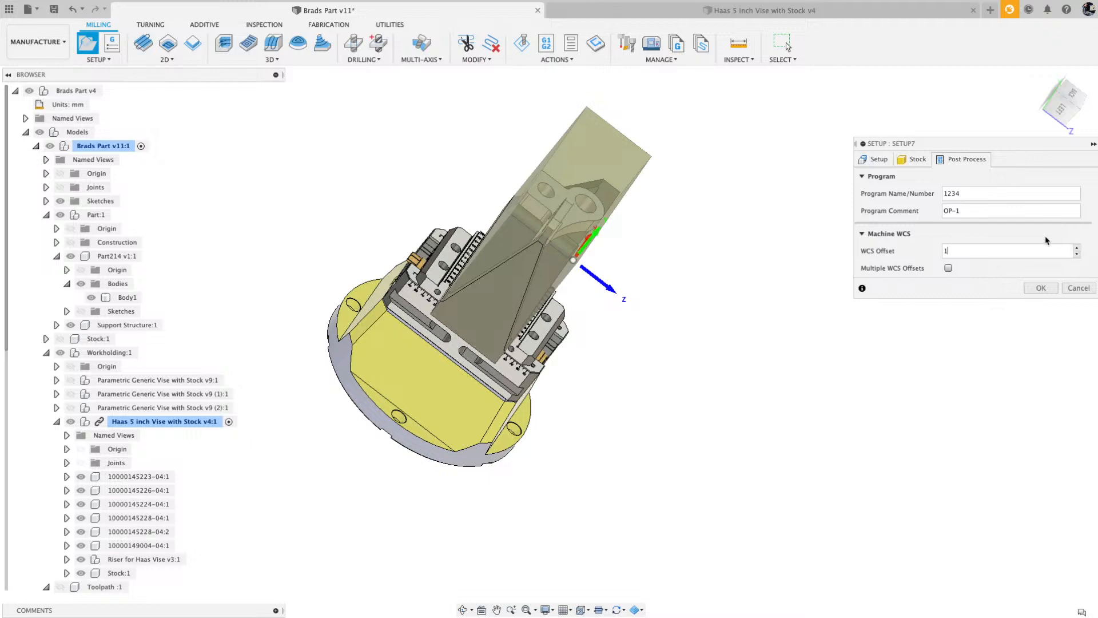
{"action": "left_click", "coordinate": [1038, 291]}
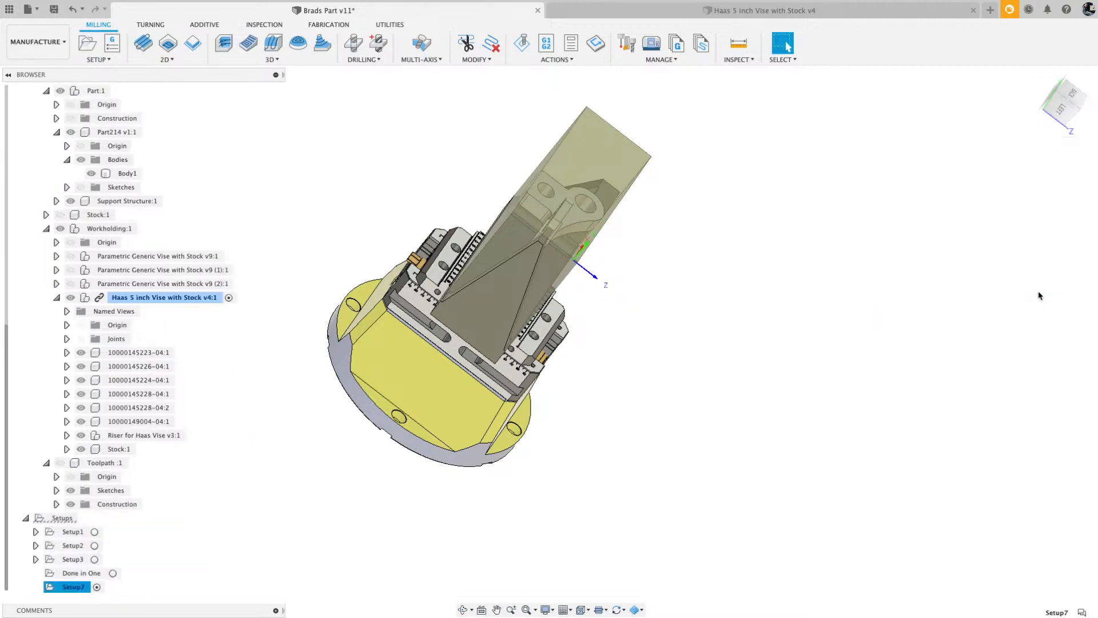
Edit Setup7 and orient its work coordinate system by Z axis/plane & X axis, using the stock's top face for Z.
{"action": "middle_click_drag", "start_coordinate": [422, 338], "coordinate": [705, 257], "text": "shift"}
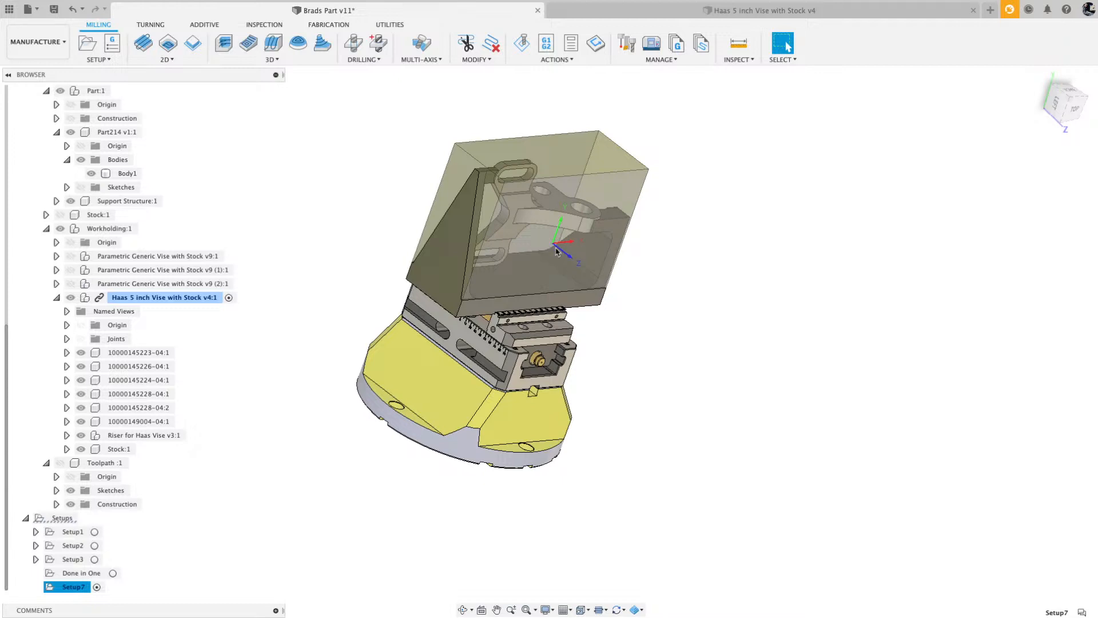
{"action": "right_click", "coordinate": [53, 590]}
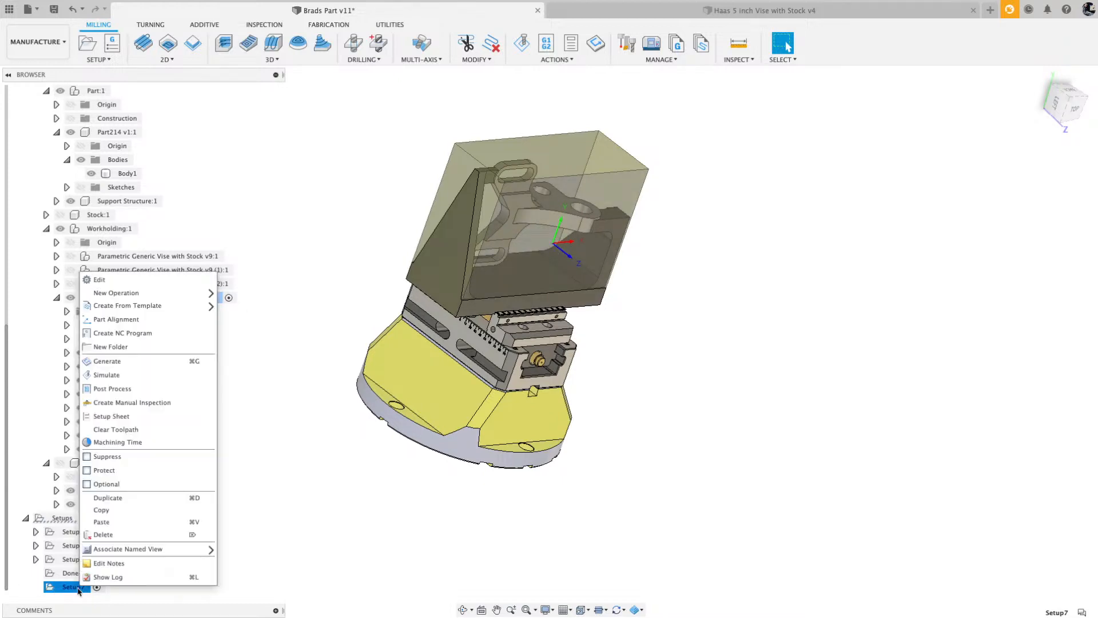
{"action": "left_click", "coordinate": [115, 280]}
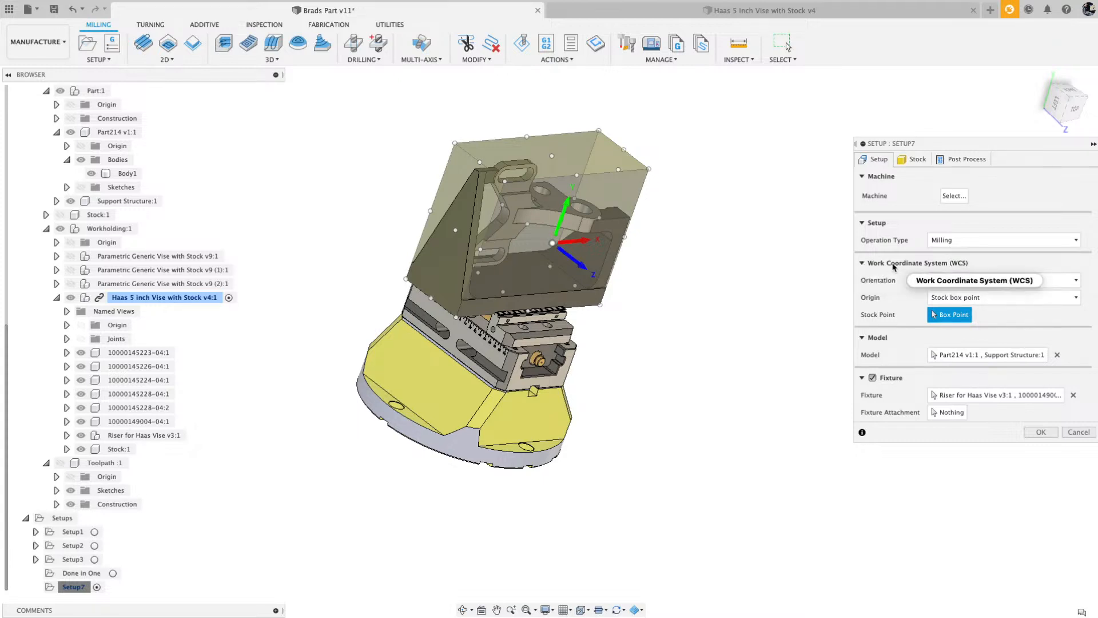
{"action": "left_click", "coordinate": [1071, 282]}
{"action": "left_click", "coordinate": [992, 306]}
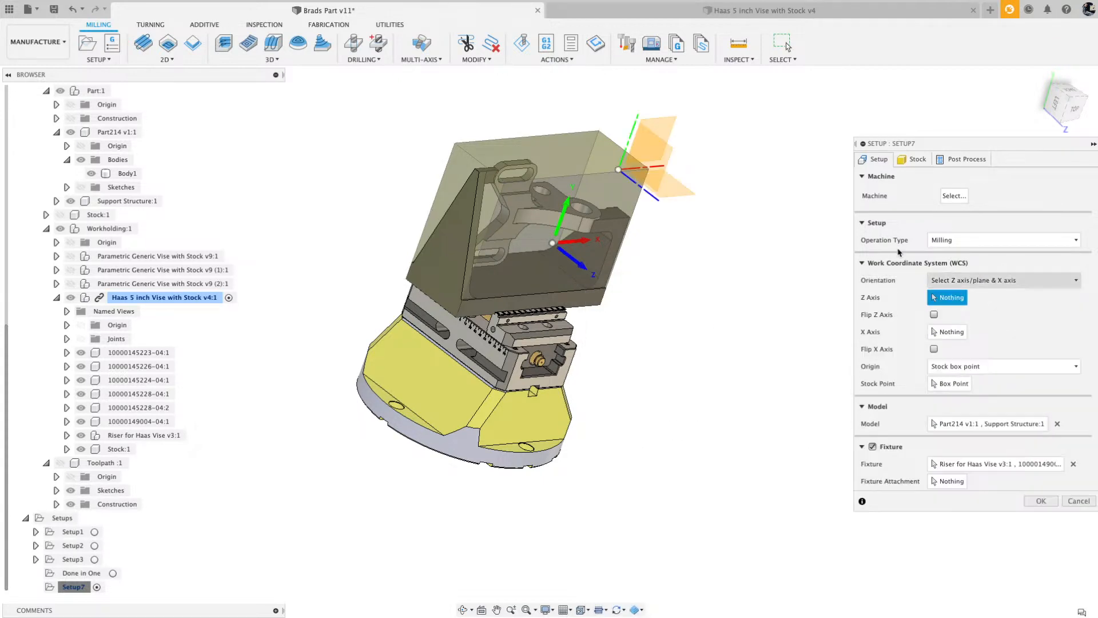
{"action": "left_click", "coordinate": [569, 159]}
{"action": "middle_click_drag", "start_coordinate": [569, 159], "coordinate": [556, 174], "text": "shift"}
{"action": "middle_click_drag", "start_coordinate": [899, 355], "coordinate": [859, 349], "text": "shift"}
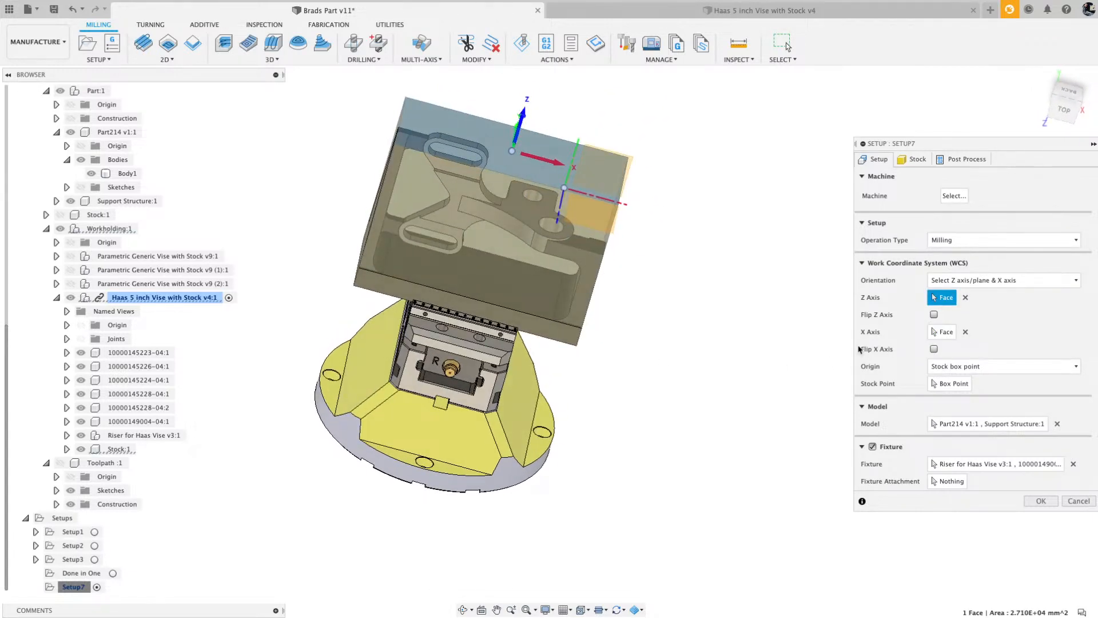
Set the WCS origin mode to Selected point and choose a circular edge at the base of the vise riser.
{"action": "left_click", "coordinate": [1077, 368]}
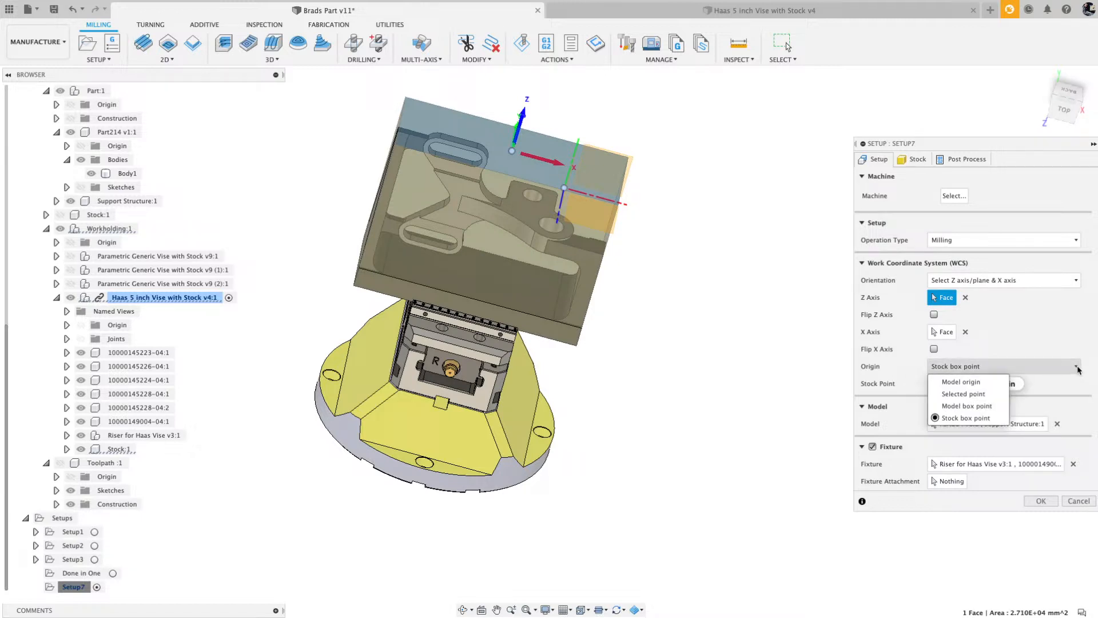
{"action": "left_click", "coordinate": [961, 395]}
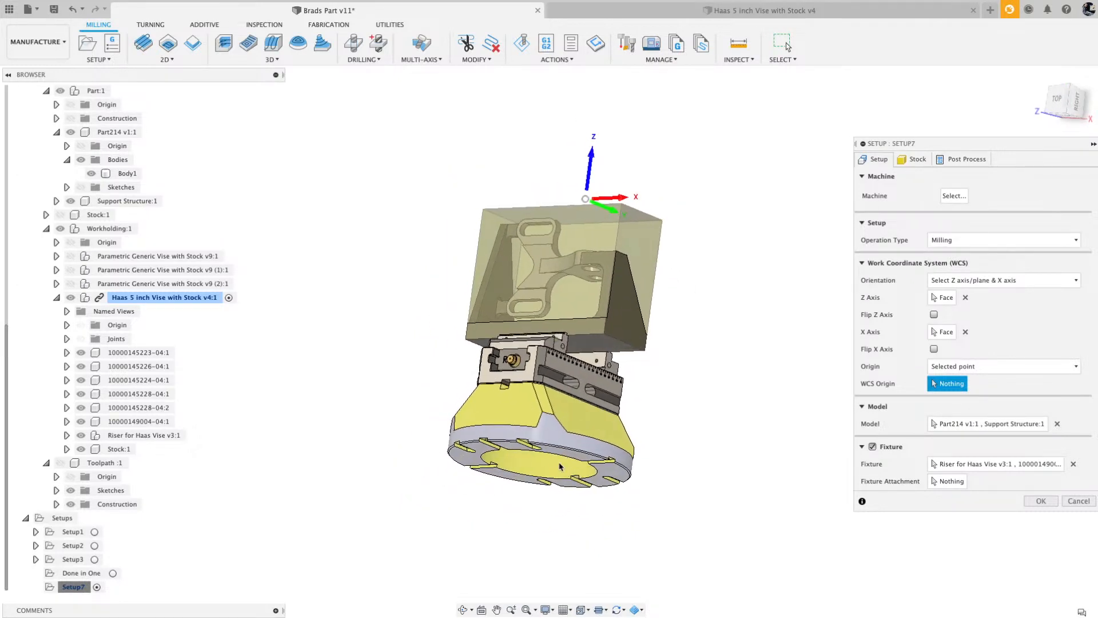
{"action": "scroll", "coordinate": [564, 460], "scroll_direction": "up", "scroll_amount": 10}
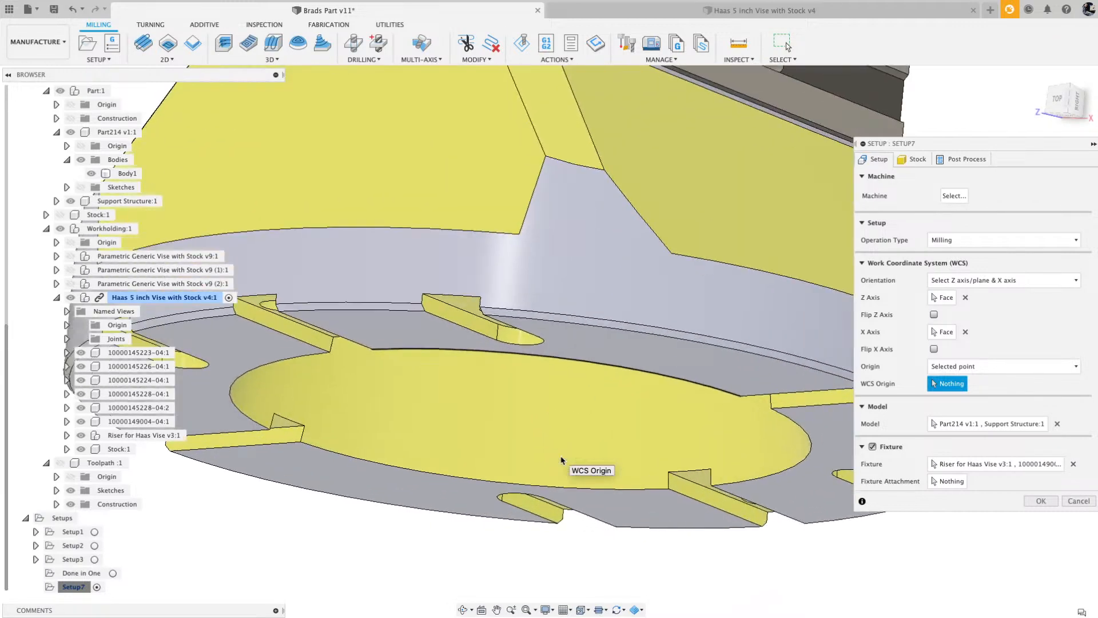
{"action": "left_click", "coordinate": [609, 326]}
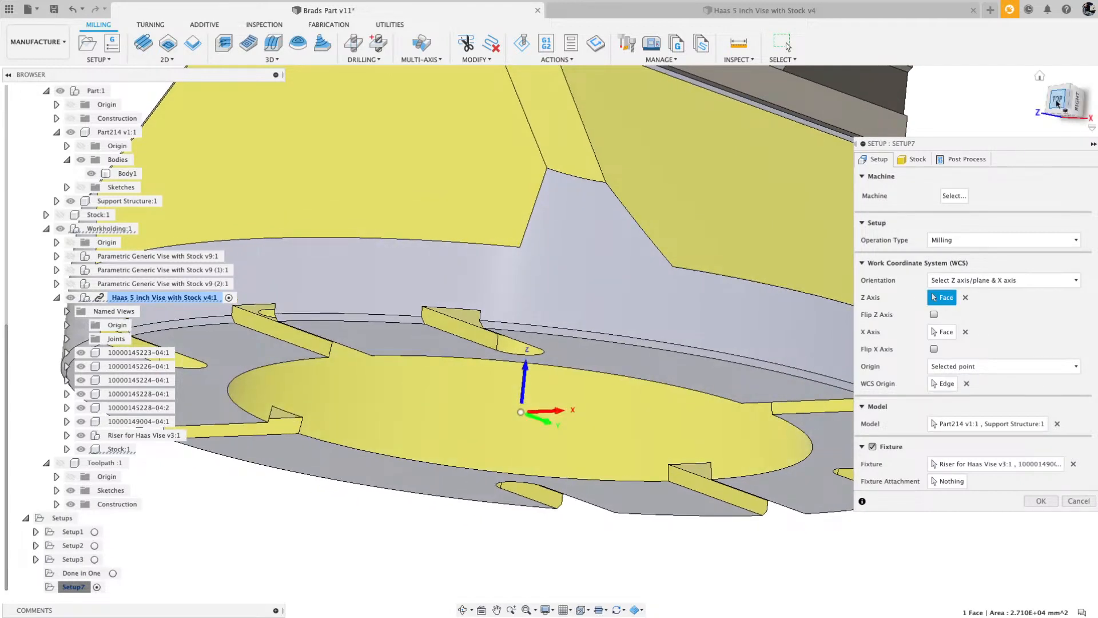
{"action": "left_click", "coordinate": [1057, 104]}
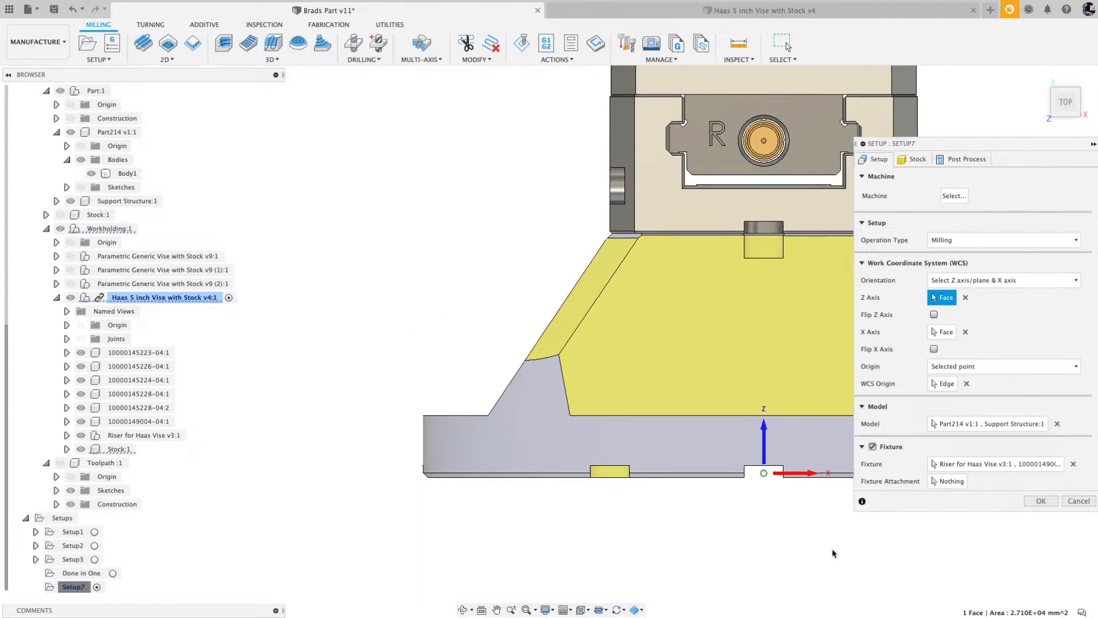
{"action": "scroll", "coordinate": [737, 452], "scroll_direction": "up", "scroll_amount": 5}
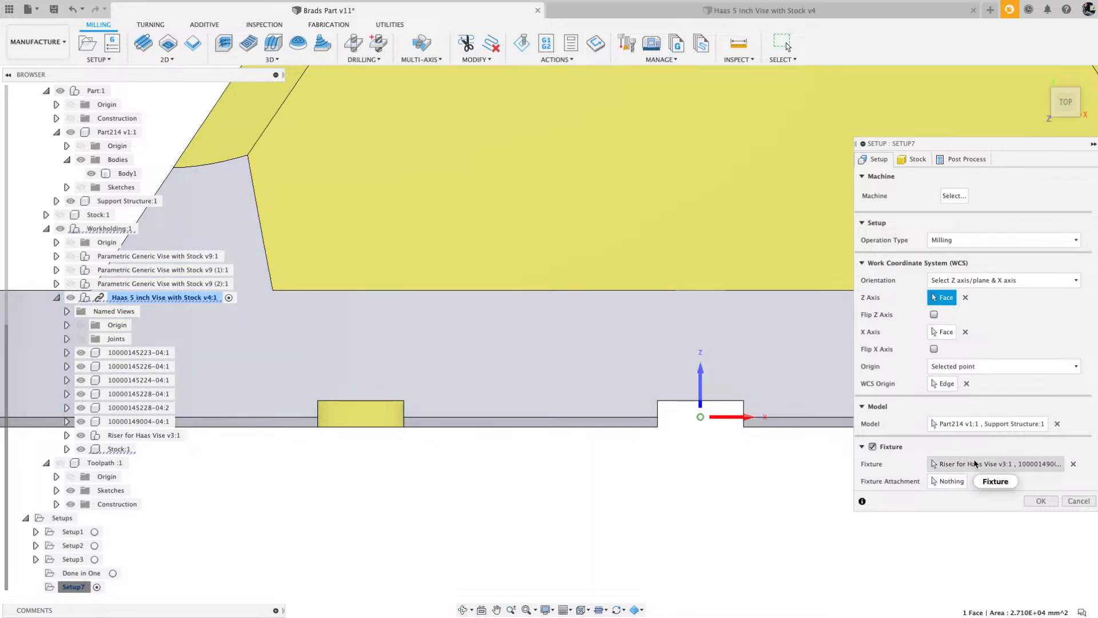
Clear the WCS origin and reselect it using the bottom circular edge of the riser's base, then check the triad.
{"action": "left_click", "coordinate": [966, 384]}
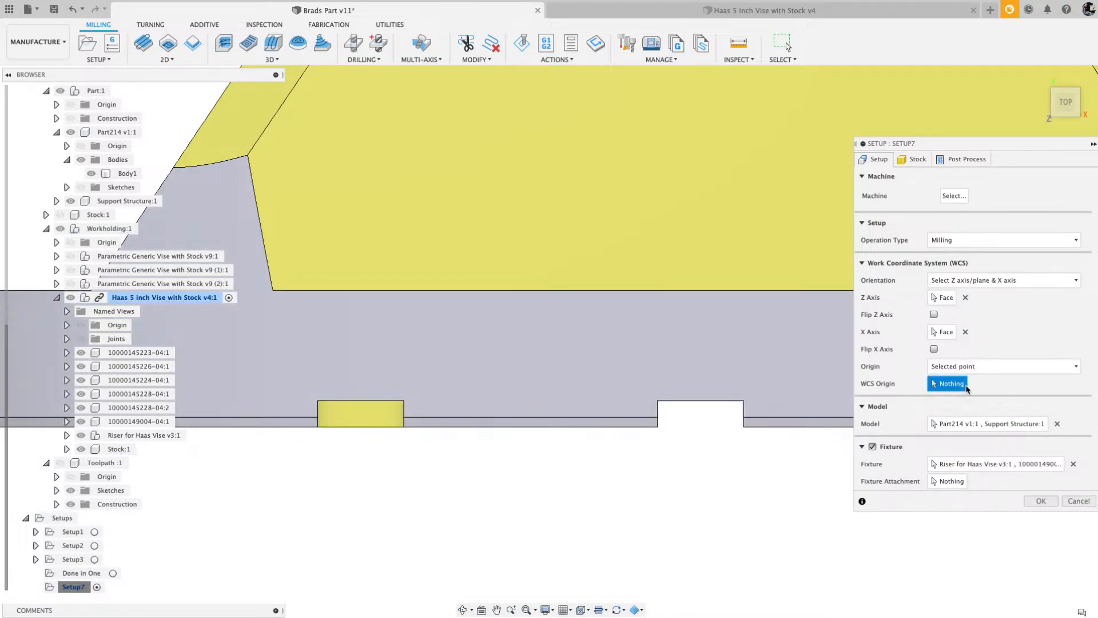
{"action": "middle_click_drag", "start_coordinate": [847, 447], "coordinate": [742, 422], "text": "shift"}
{"action": "left_click", "coordinate": [712, 402]}
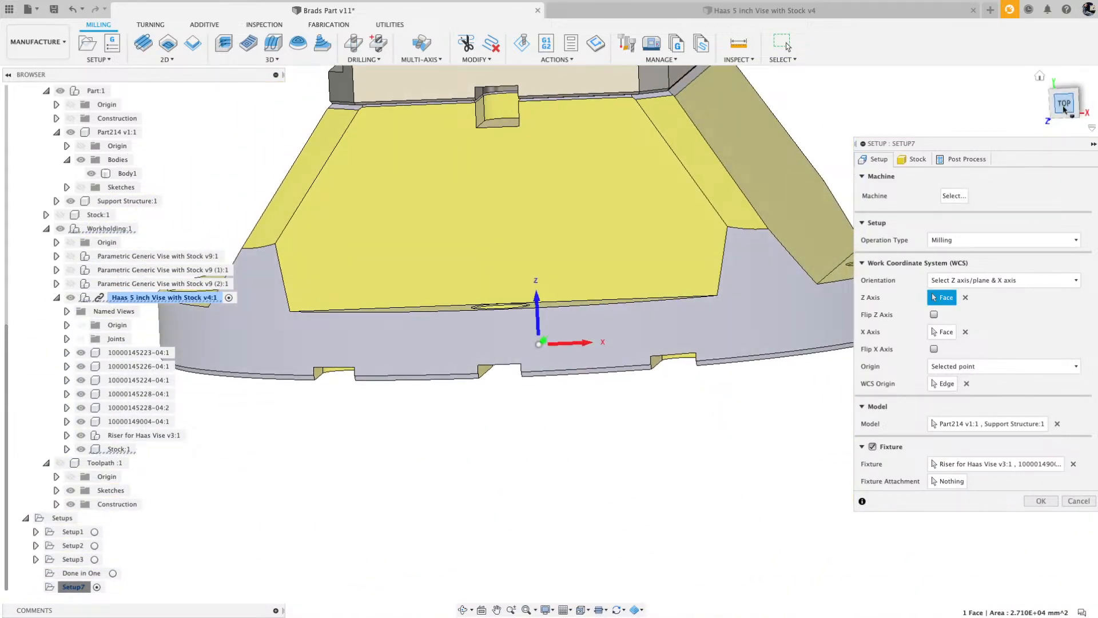
{"action": "left_click", "coordinate": [1067, 106]}
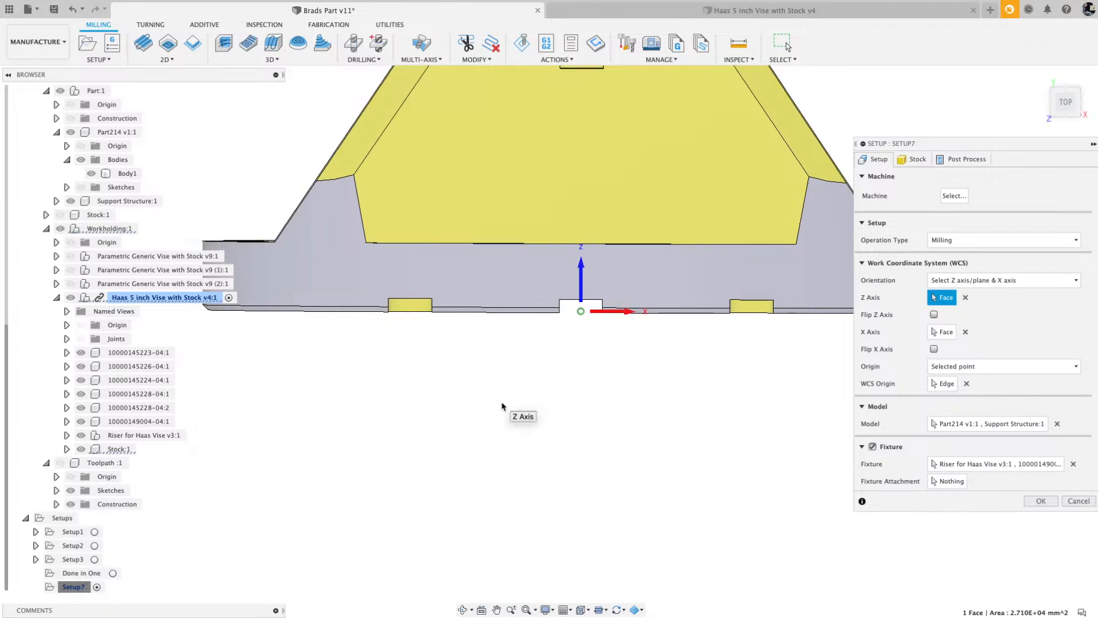
{"action": "scroll", "coordinate": [503, 410], "scroll_direction": "down", "scroll_amount": 5}
{"action": "middle_click_drag", "start_coordinate": [452, 382], "coordinate": [538, 177]}
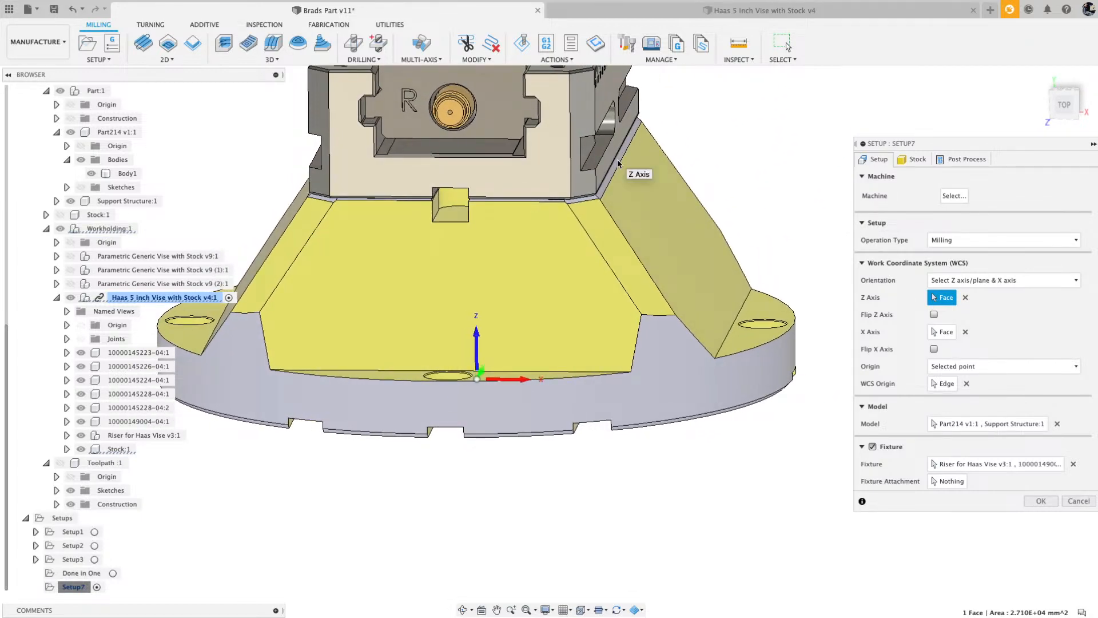
{"action": "scroll", "coordinate": [620, 161], "scroll_direction": "down", "scroll_amount": 4}
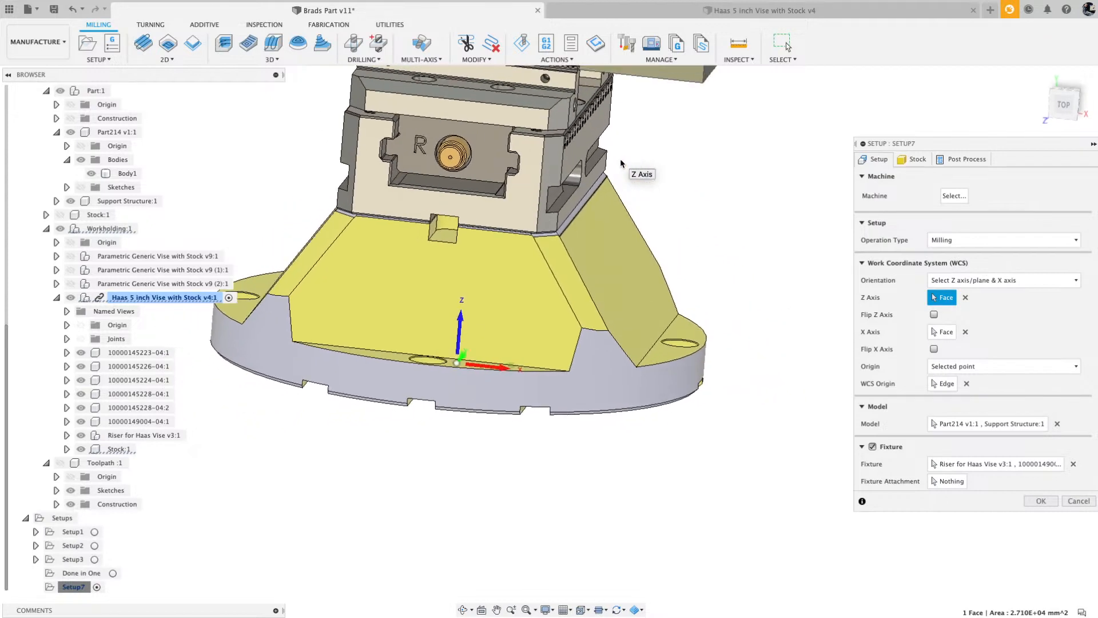
{"action": "scroll", "coordinate": [620, 159], "scroll_direction": "up", "scroll_amount": 5}
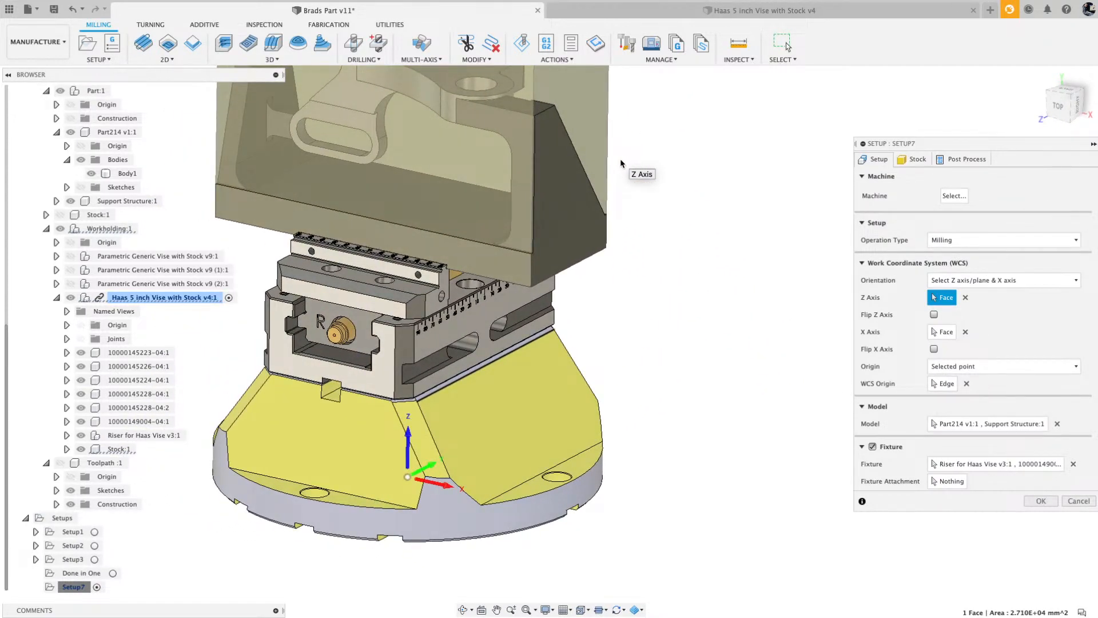
{"action": "scroll", "coordinate": [620, 159], "scroll_direction": "down", "scroll_amount": 5}
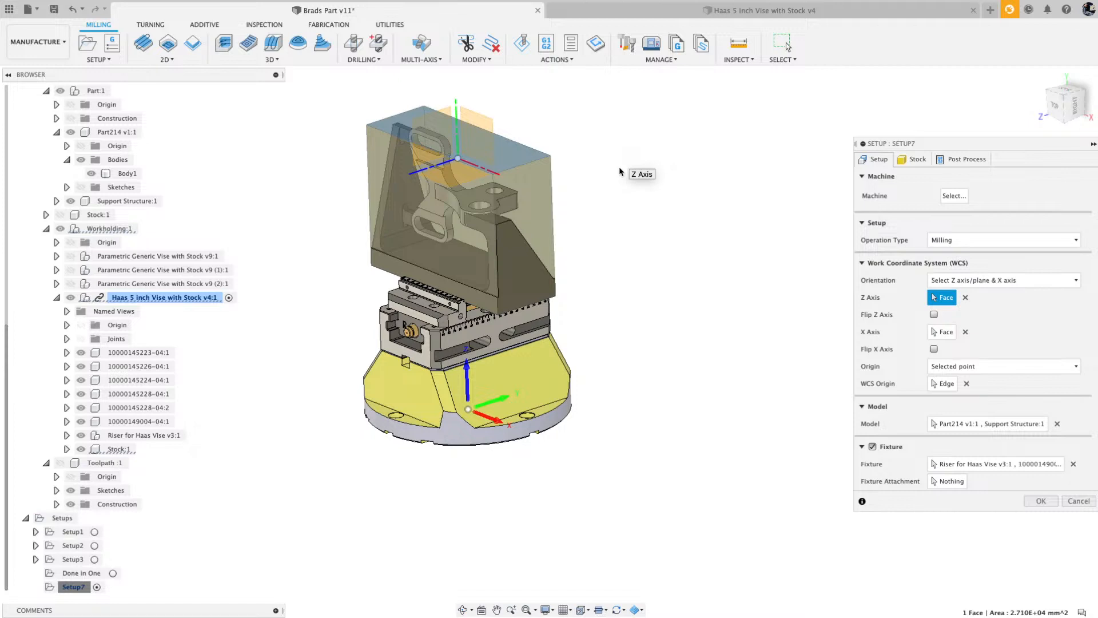
Review the stock and post-process settings, accept the edited Setup7, and hide the Haas vise's Stock component.
{"action": "left_click", "coordinate": [922, 160]}
{"action": "left_click", "coordinate": [966, 159]}
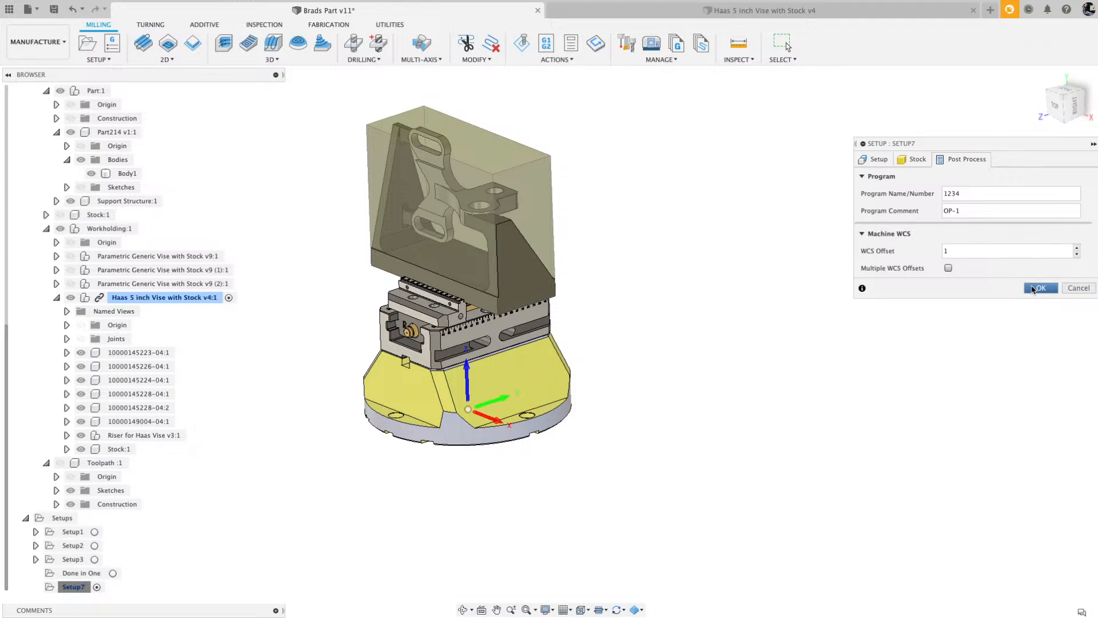
{"action": "left_click", "coordinate": [1039, 288]}
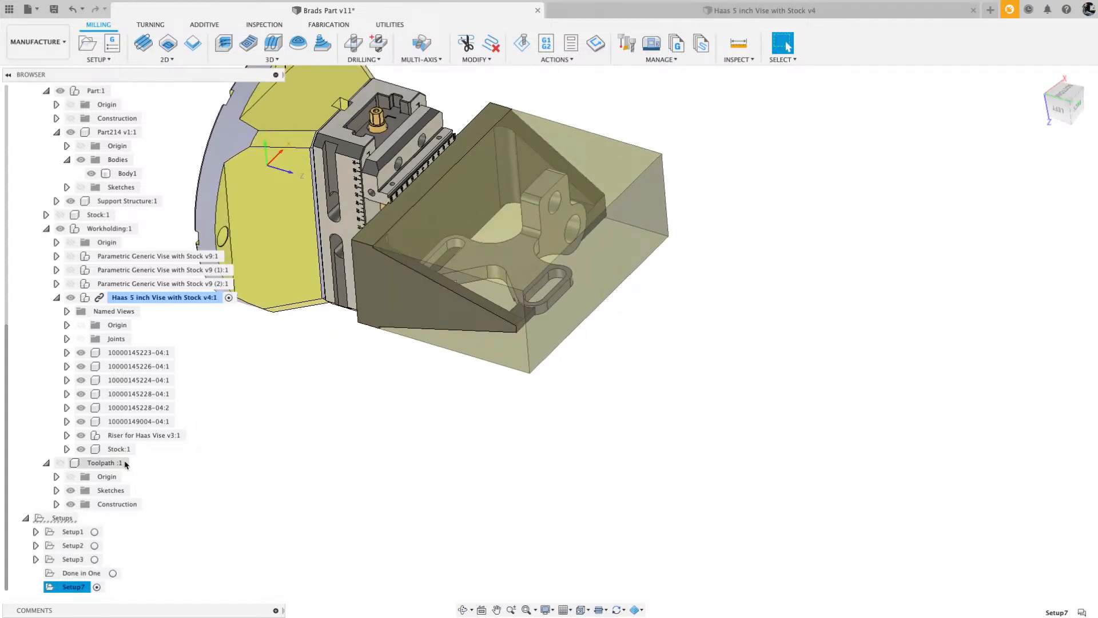
{"action": "left_click", "coordinate": [81, 449]}
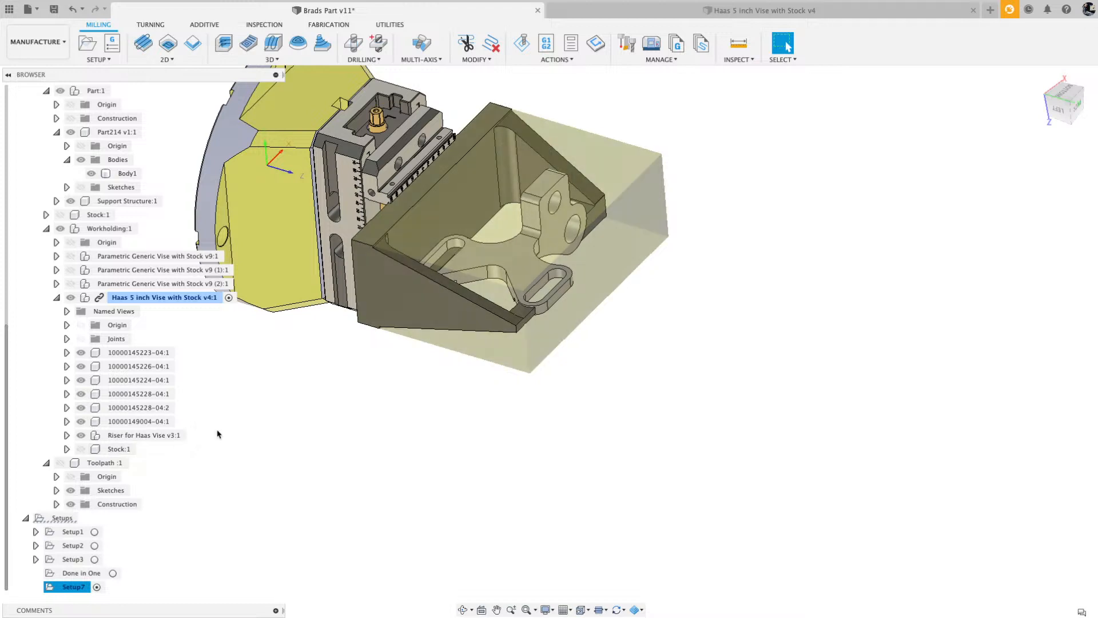
Shrink the application window to examine the view and visibility options for synchronizing the active setup, then restore the window.
{"action": "mouse_move", "coordinate": [120, 3]}
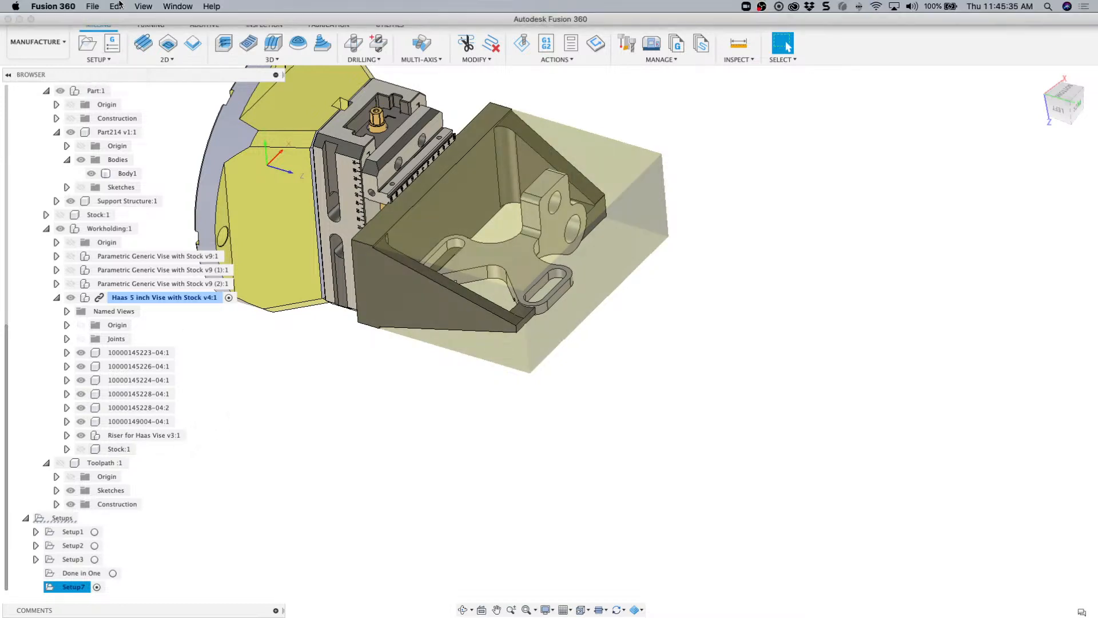
{"action": "left_click", "coordinate": [31, 19]}
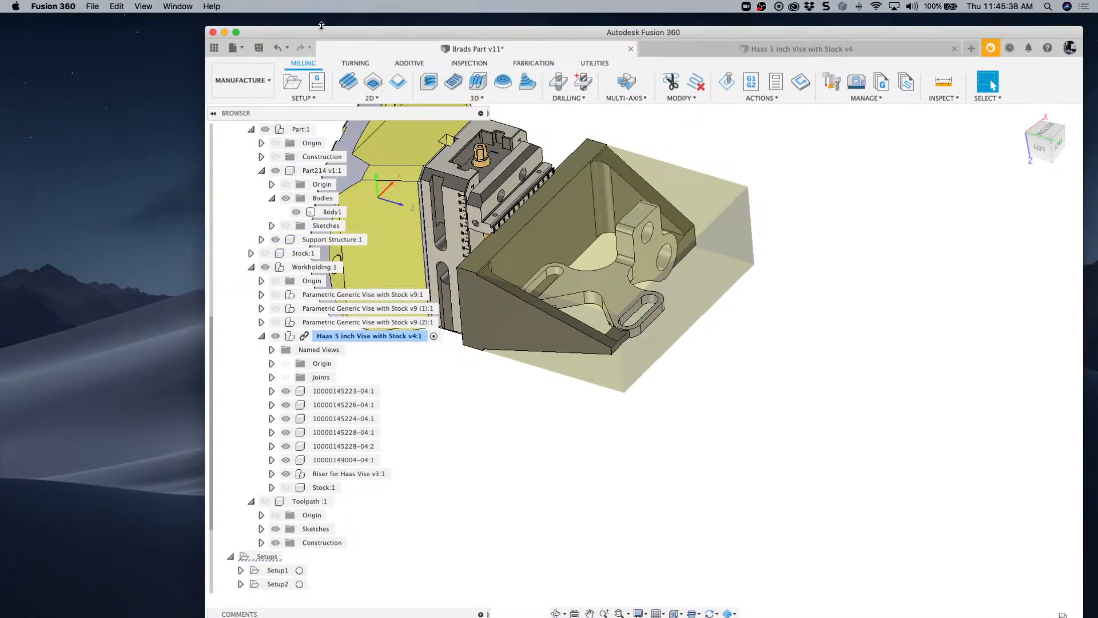
{"action": "left_click_drag", "start_coordinate": [321, 26], "coordinate": [129, 18]}
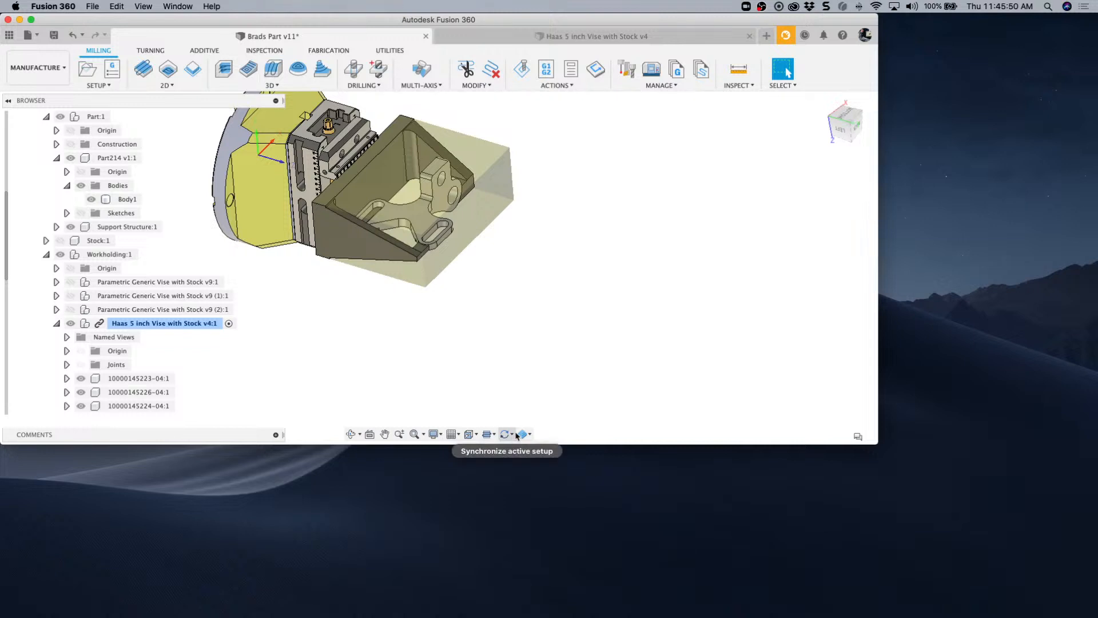
{"action": "left_click", "coordinate": [512, 436]}
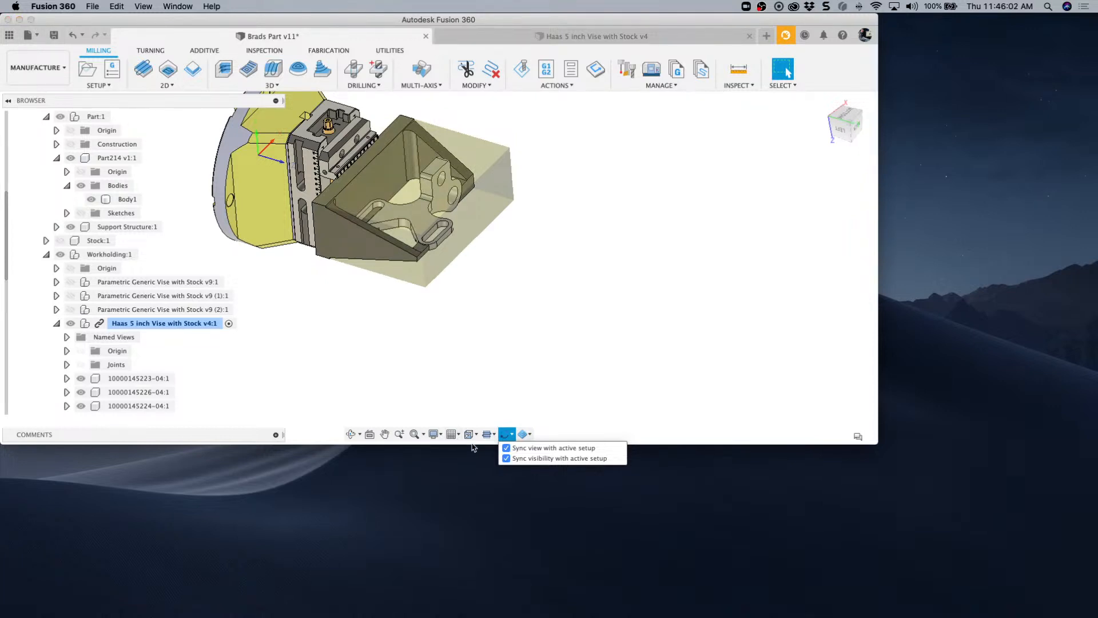
{"action": "left_click", "coordinate": [31, 20]}
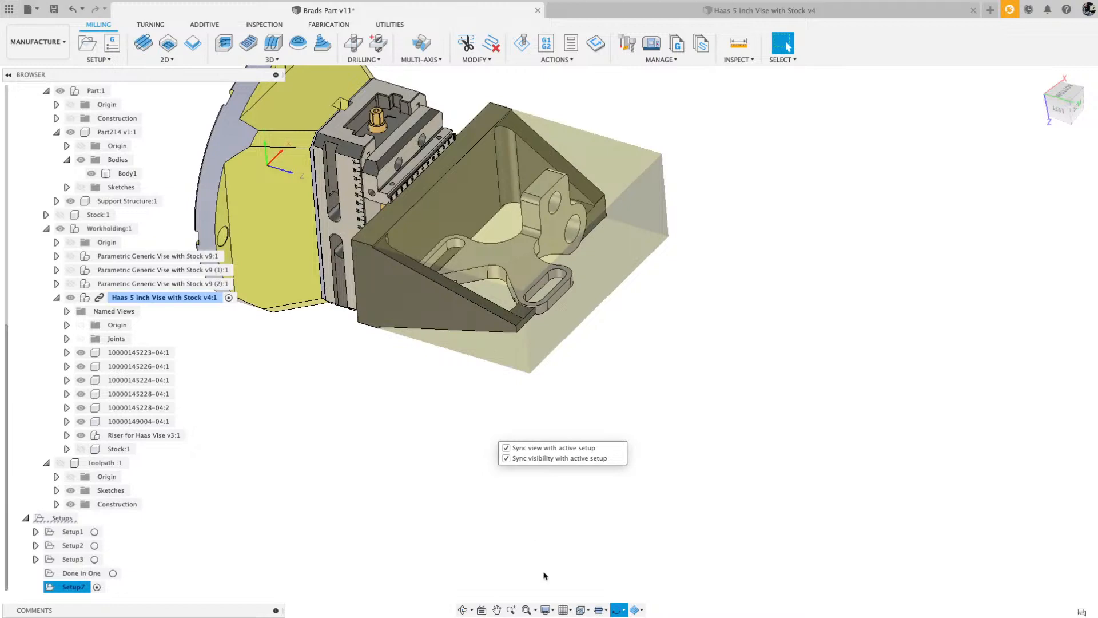
{"action": "left_click", "coordinate": [623, 557]}
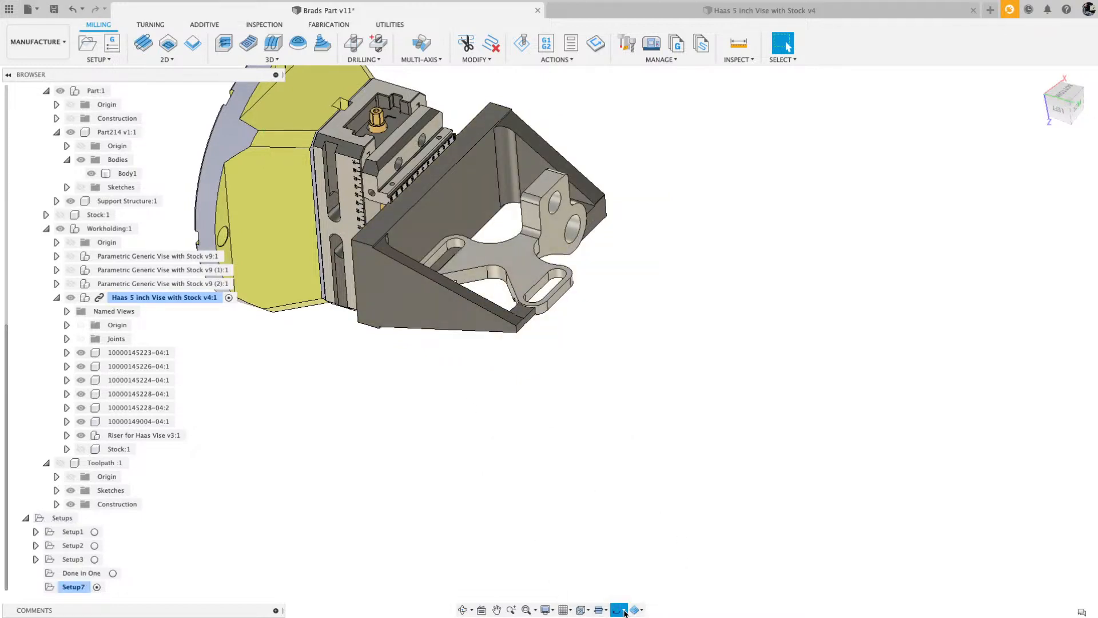
{"action": "left_click", "coordinate": [625, 612]}
{"action": "left_click", "coordinate": [635, 610]}
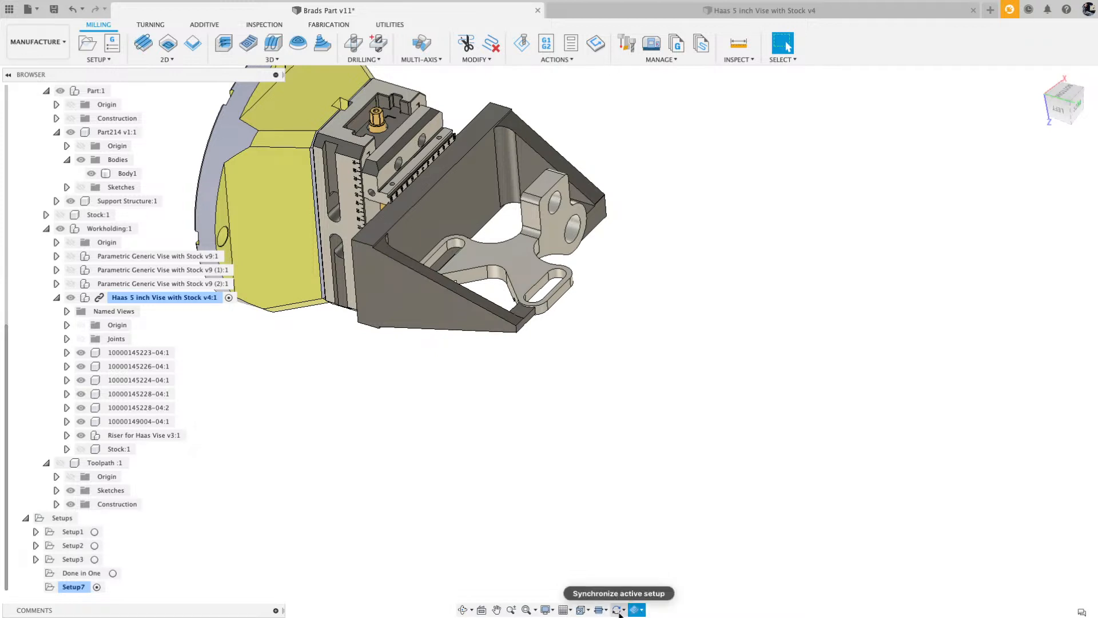
{"action": "left_click", "coordinate": [625, 611]}
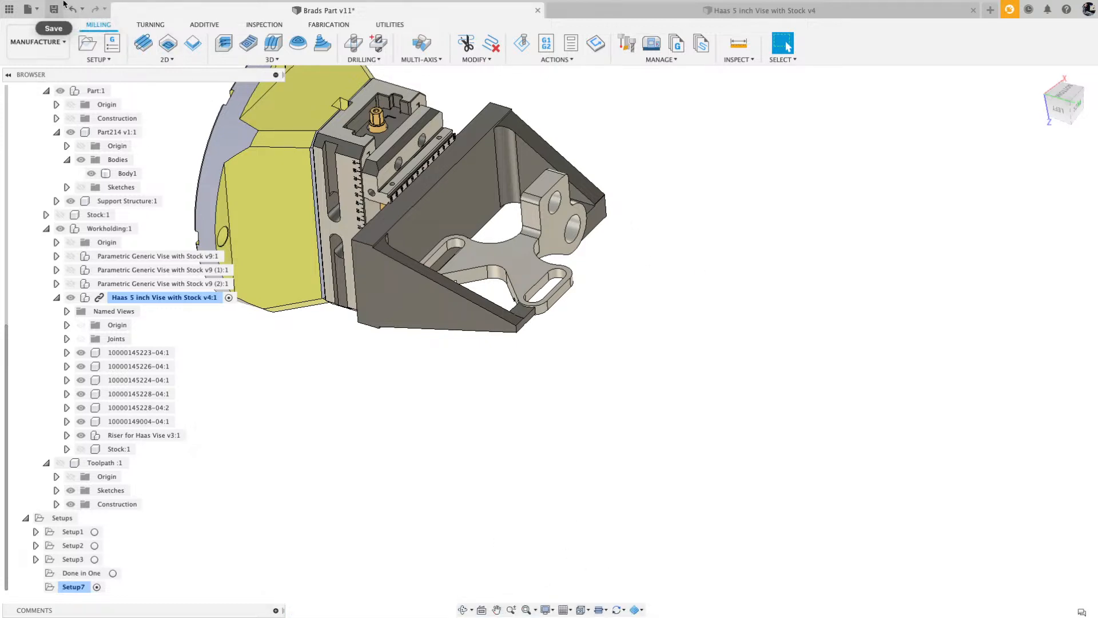
Review the setup synchronization options again, keeping Sync view and Sync visibility with active setup both enabled.
{"action": "left_click", "coordinate": [31, 20]}
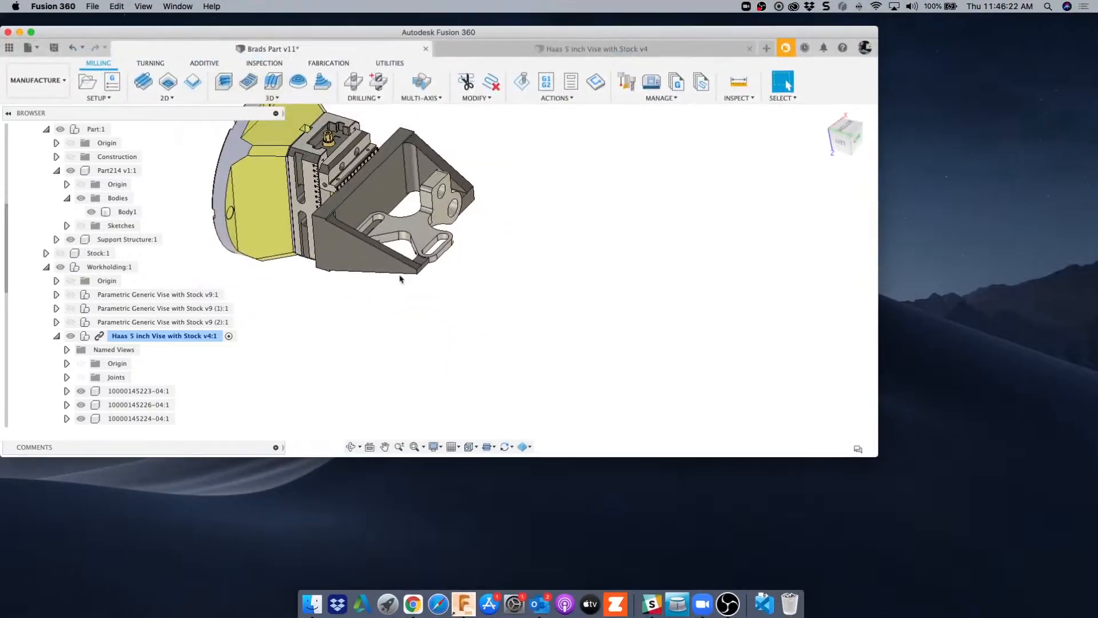
{"action": "left_click", "coordinate": [512, 448]}
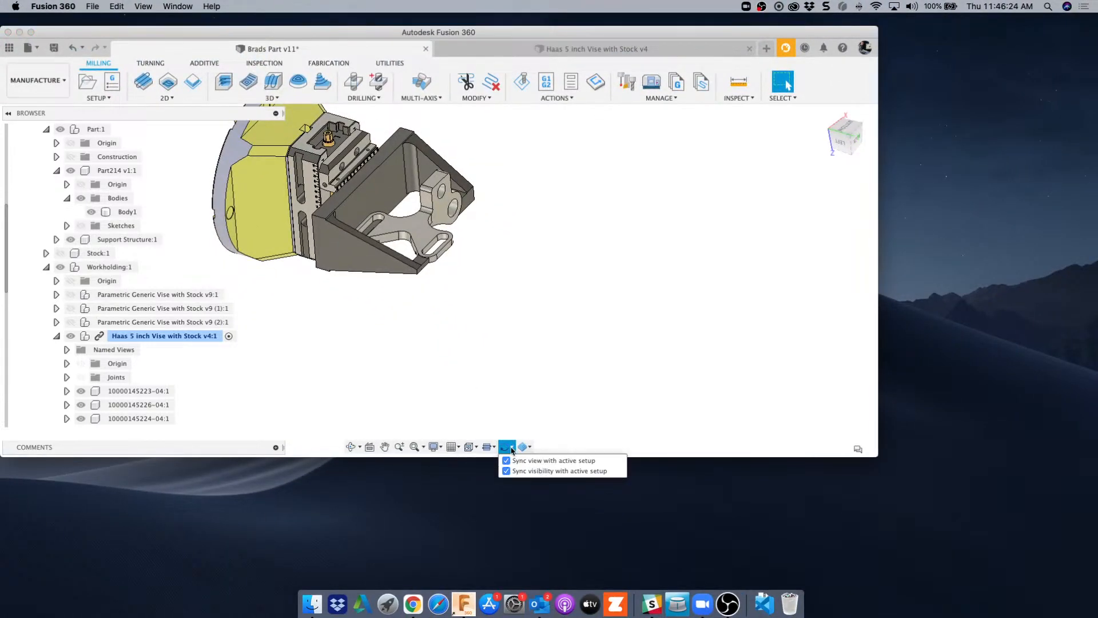
{"action": "left_click", "coordinate": [507, 471]}
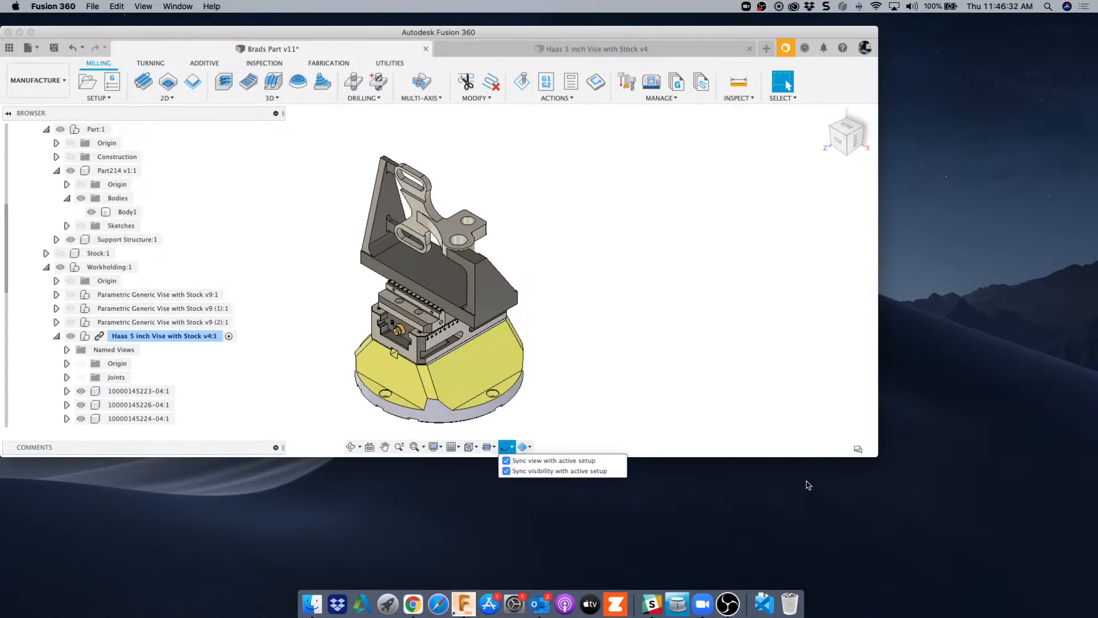
{"action": "left_click", "coordinate": [653, 402]}
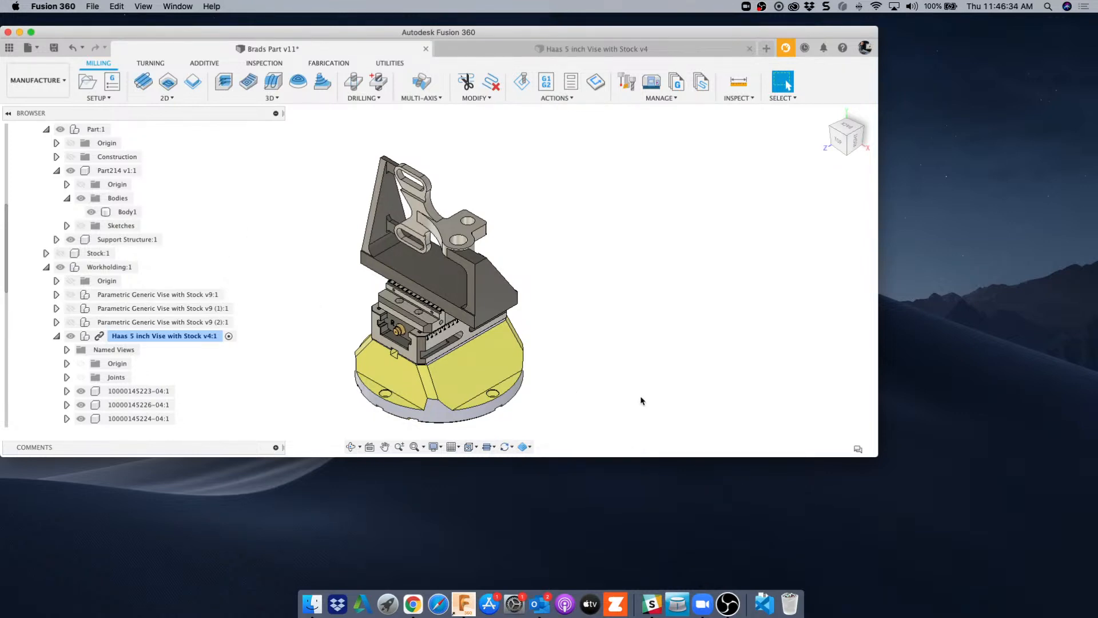
{"action": "left_click", "coordinate": [31, 32]}
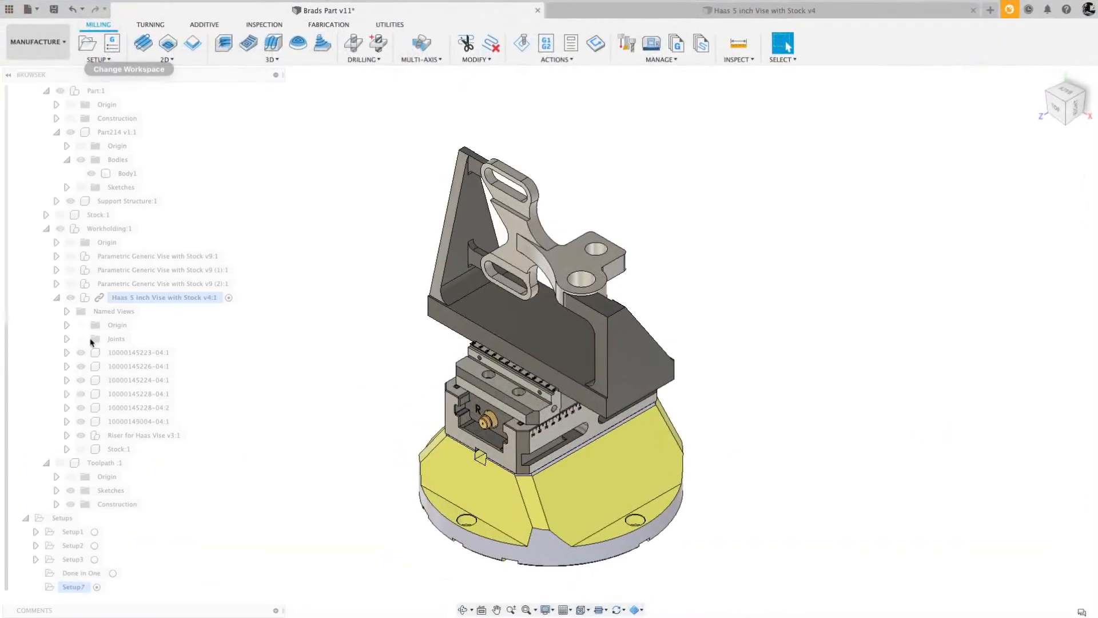
Activate Setup1 and hide the Support Structure component in it, leaving the part and stock in the vise.
{"action": "left_click", "coordinate": [57, 298]}
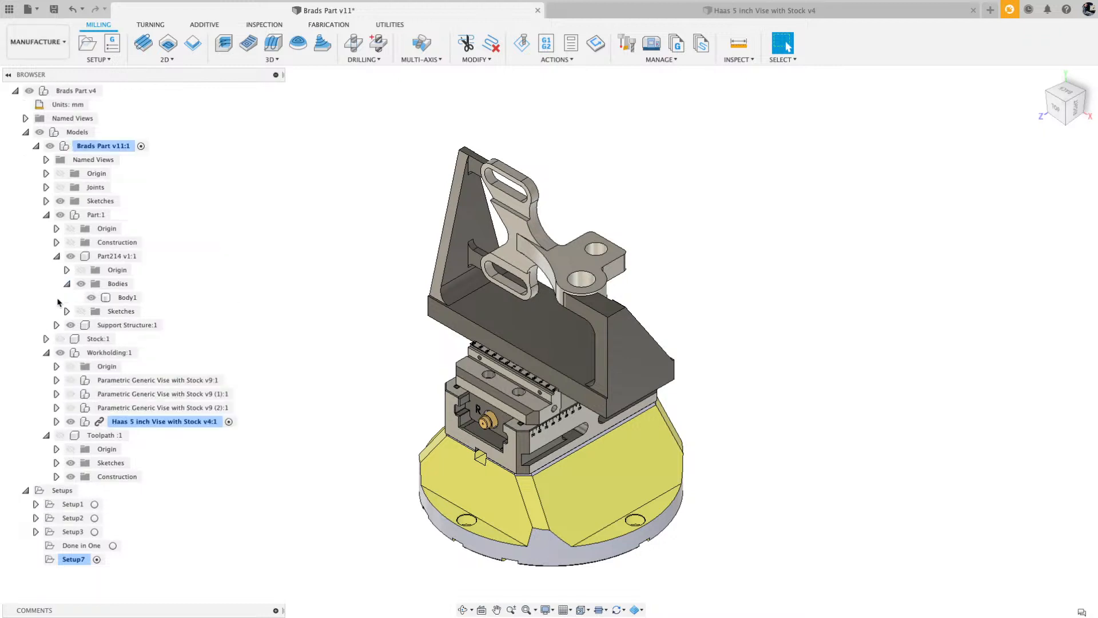
{"action": "left_click", "coordinate": [46, 215]}
{"action": "left_click", "coordinate": [36, 146]}
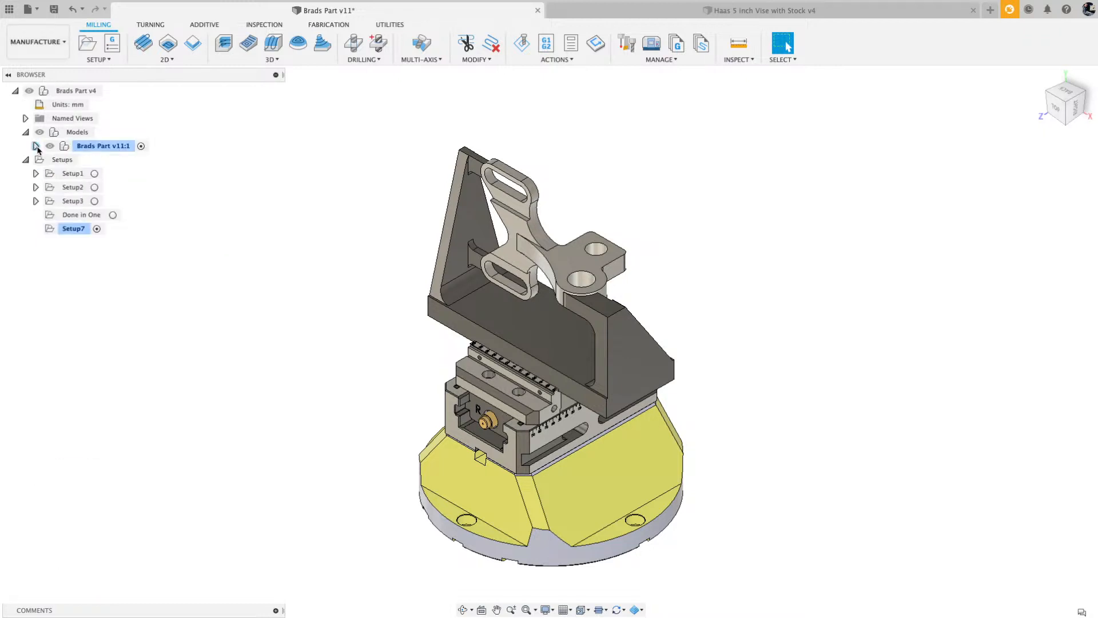
{"action": "left_click", "coordinate": [96, 174]}
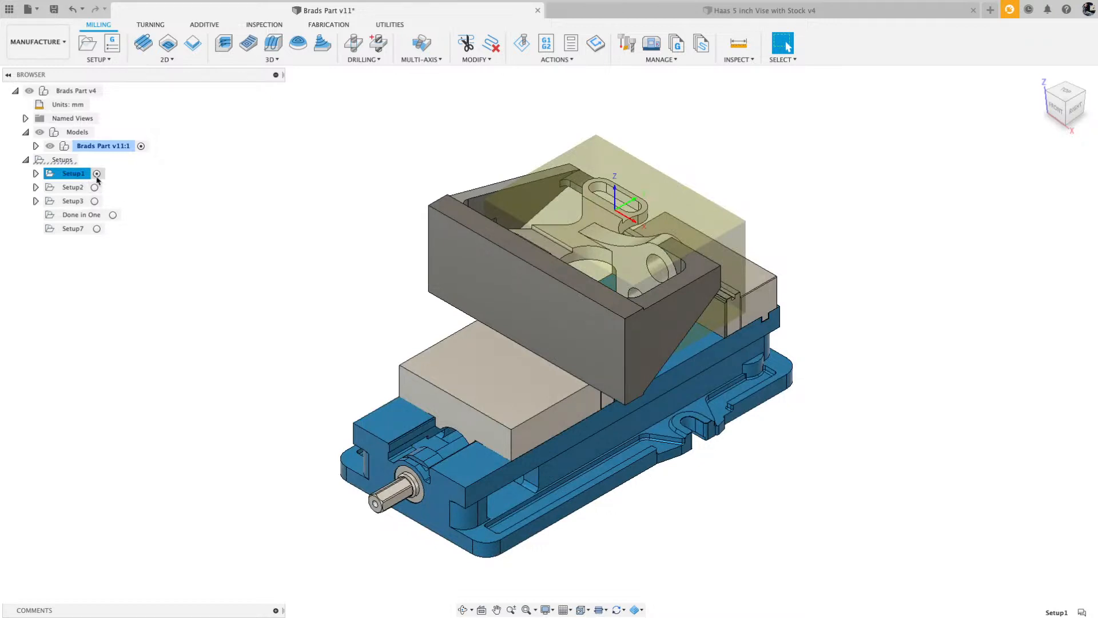
{"action": "left_click", "coordinate": [35, 146]}
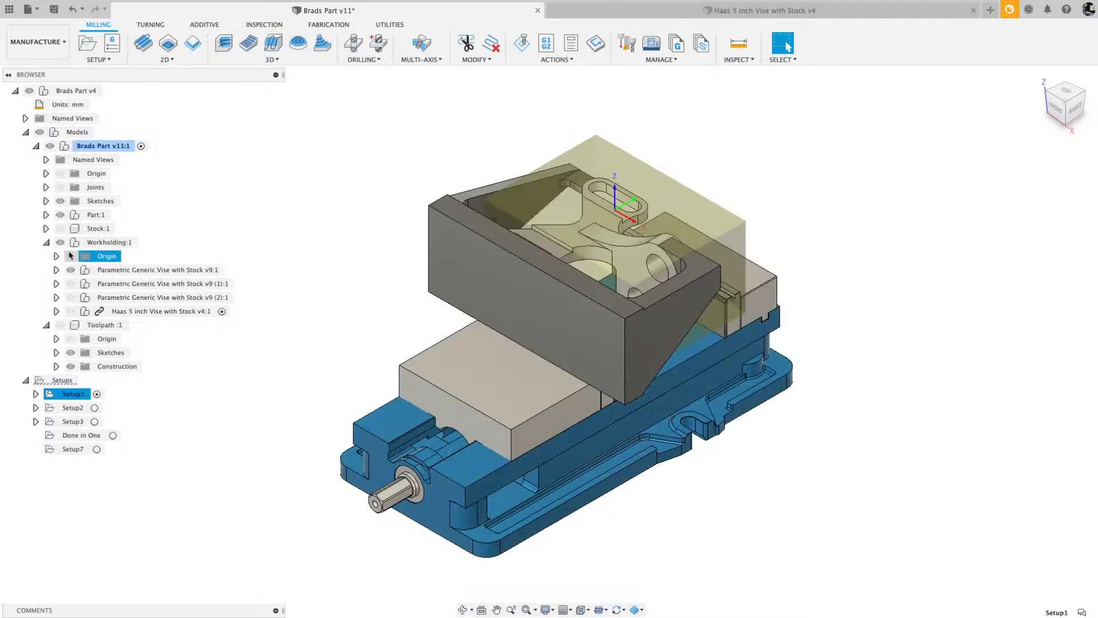
{"action": "left_click", "coordinate": [45, 214]}
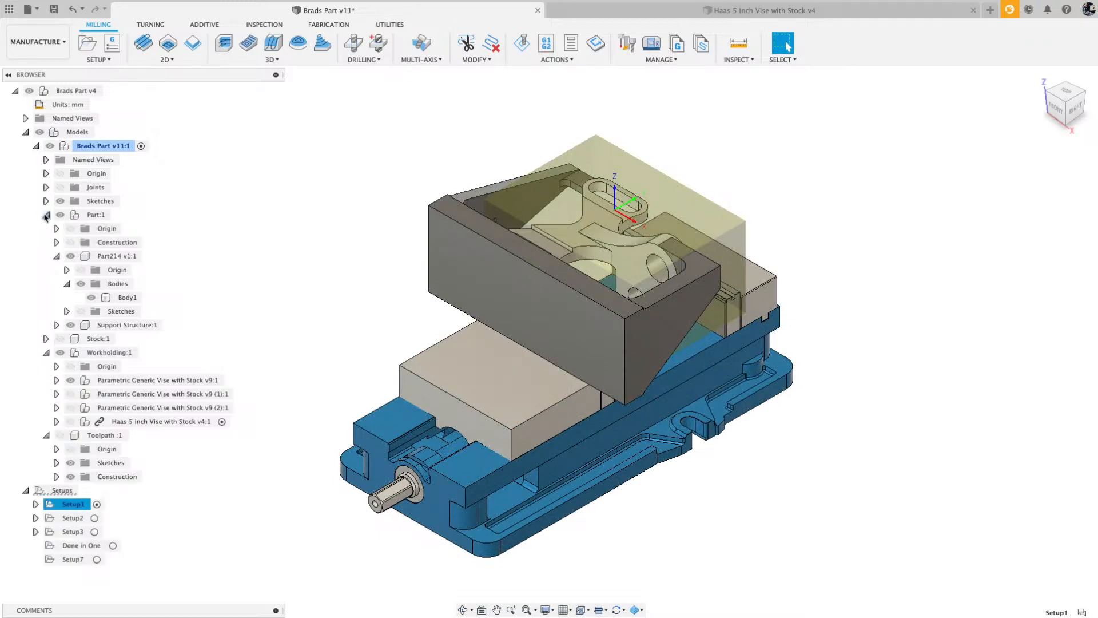
{"action": "left_click", "coordinate": [72, 325]}
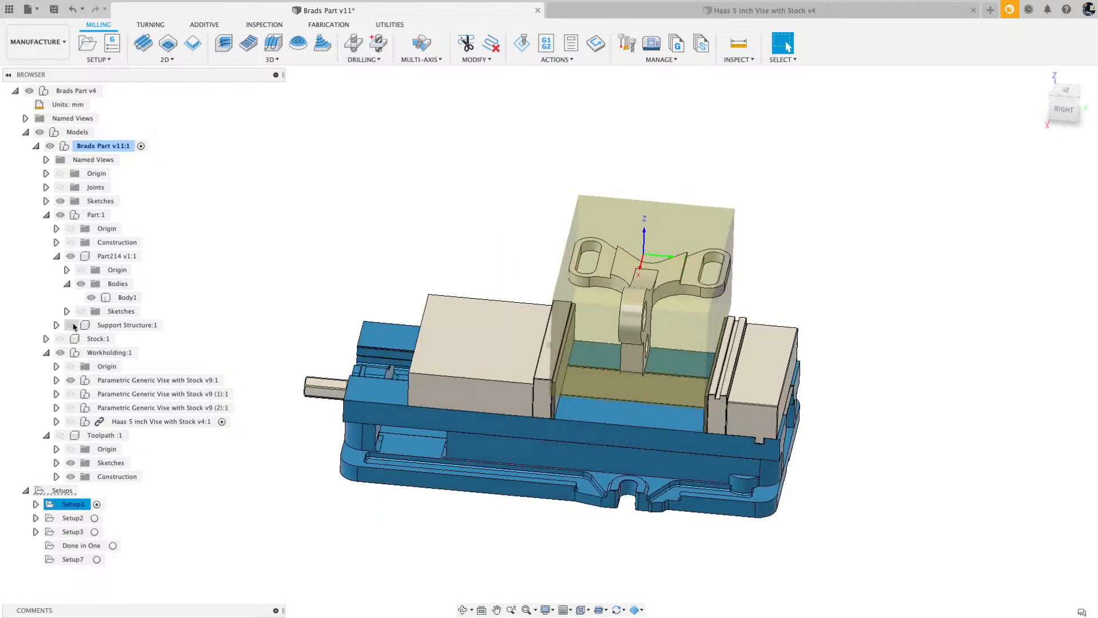
Activate Setup2, Setup3 and Setup7 one after another to compare their synchronized views and component visibility.
{"action": "left_click", "coordinate": [96, 518]}
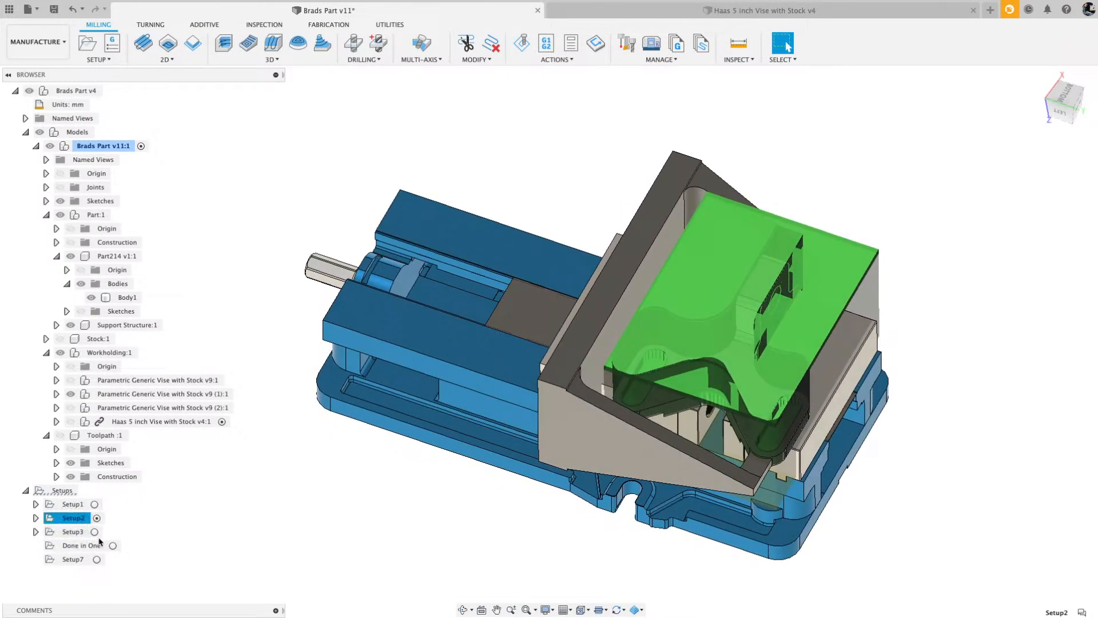
{"action": "left_click", "coordinate": [94, 532], "text": "shift"}
{"action": "left_click", "coordinate": [95, 532]}
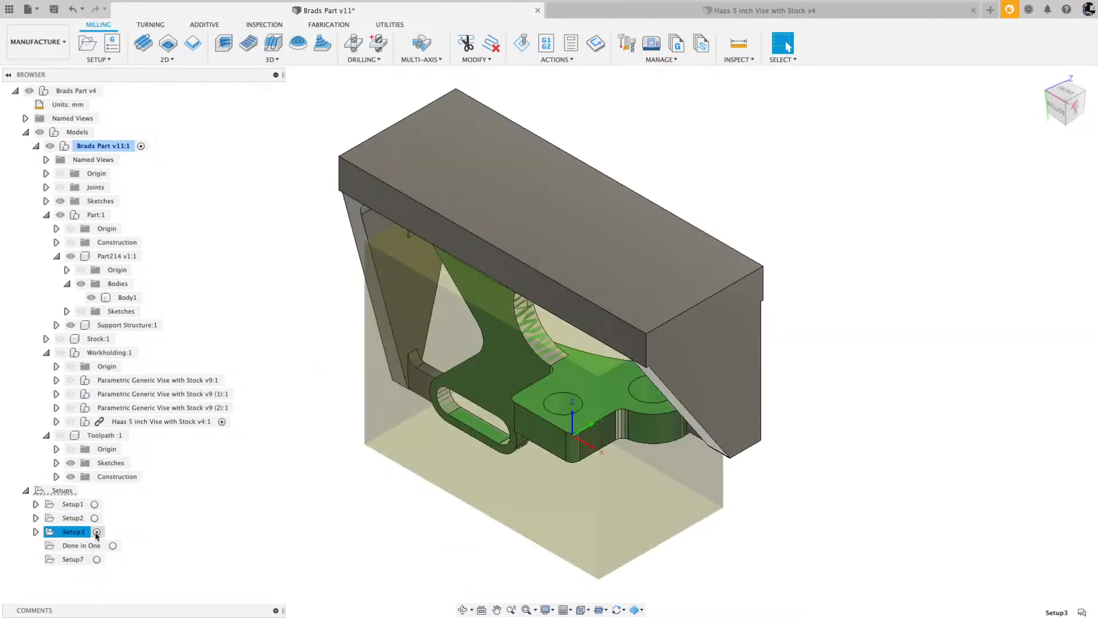
{"action": "left_click", "coordinate": [97, 559]}
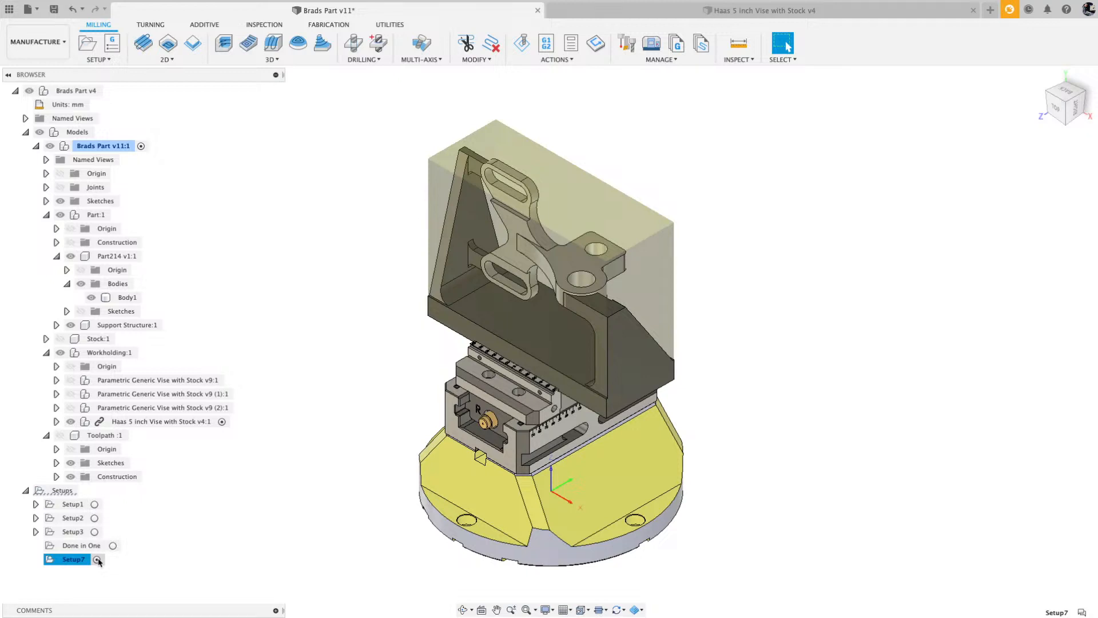
Collapse the Part214 v1 component in the model tree and look through the assembly's Sketches folder.
{"action": "left_click", "coordinate": [56, 257]}
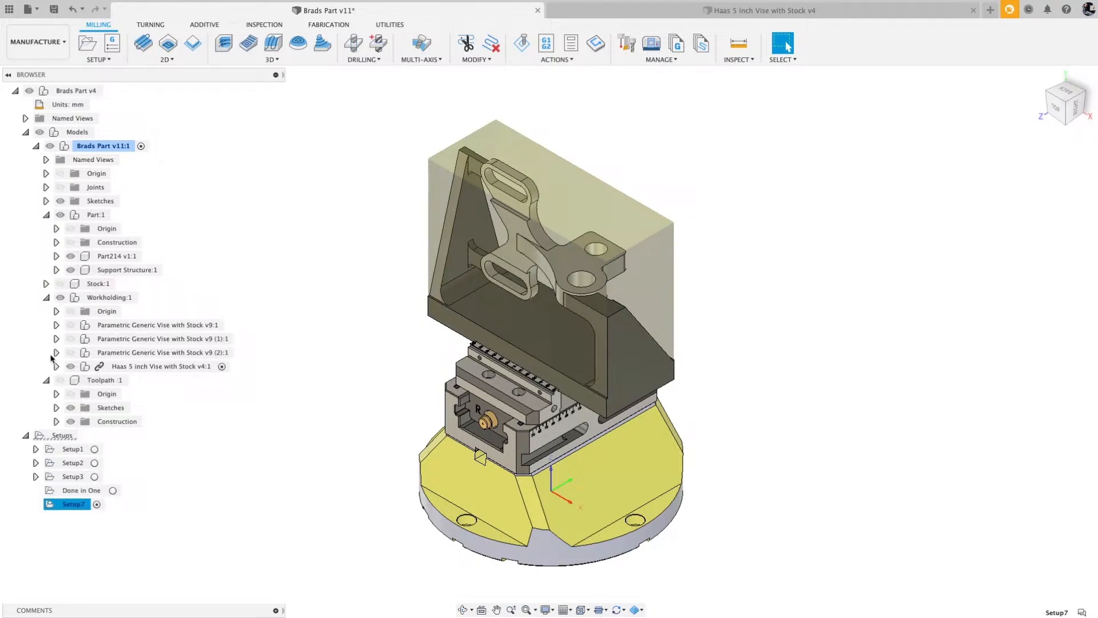
{"action": "left_click", "coordinate": [46, 201]}
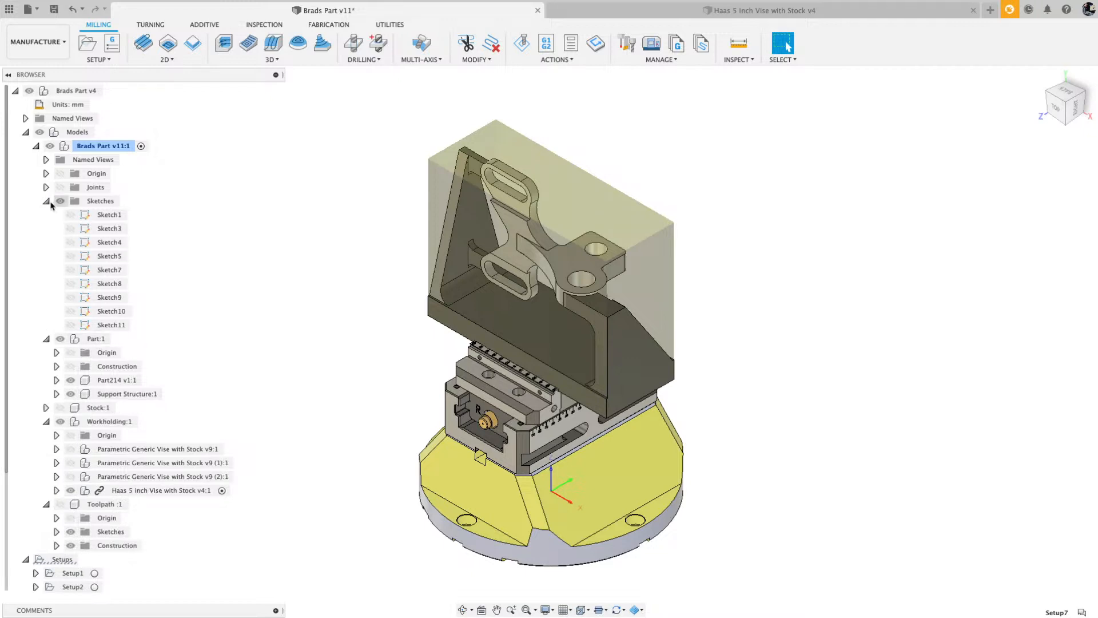
{"action": "left_click", "coordinate": [46, 201]}
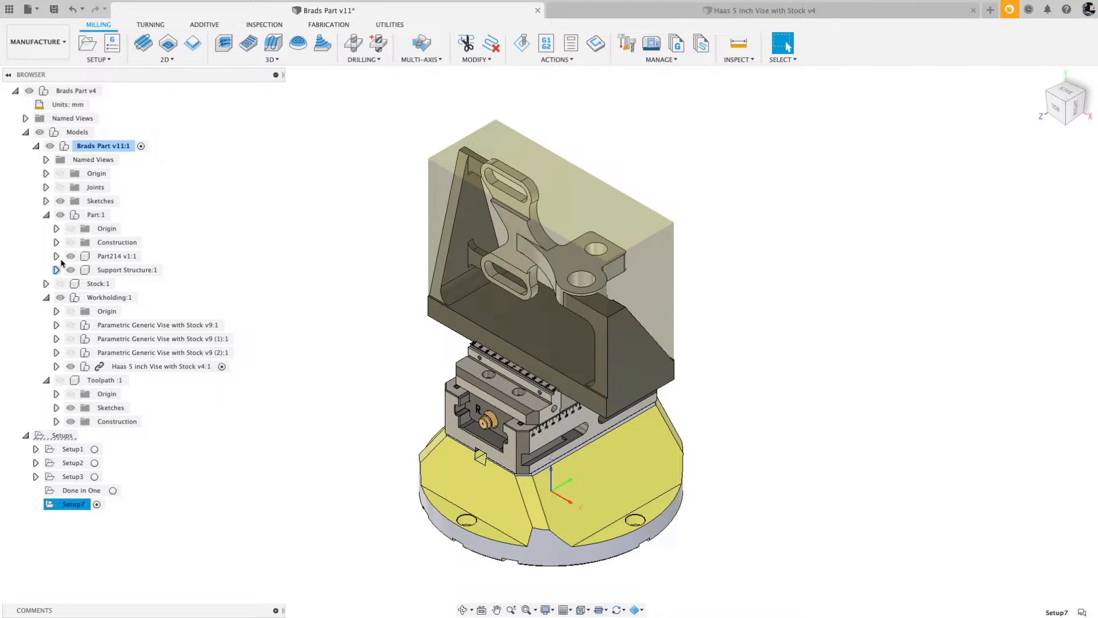
{"action": "left_click", "coordinate": [68, 259]}
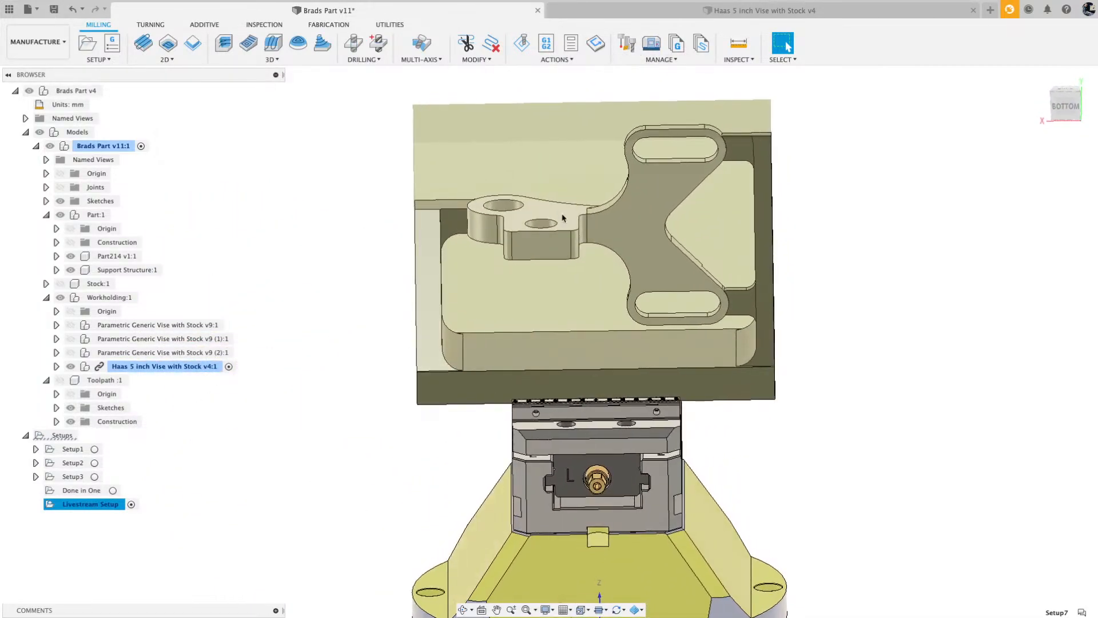
Show the Toolpath component, expand its Construction folder, and hide its Sketches folder so only Plane1 is displayed.
{"action": "left_click", "coordinate": [562, 218]}
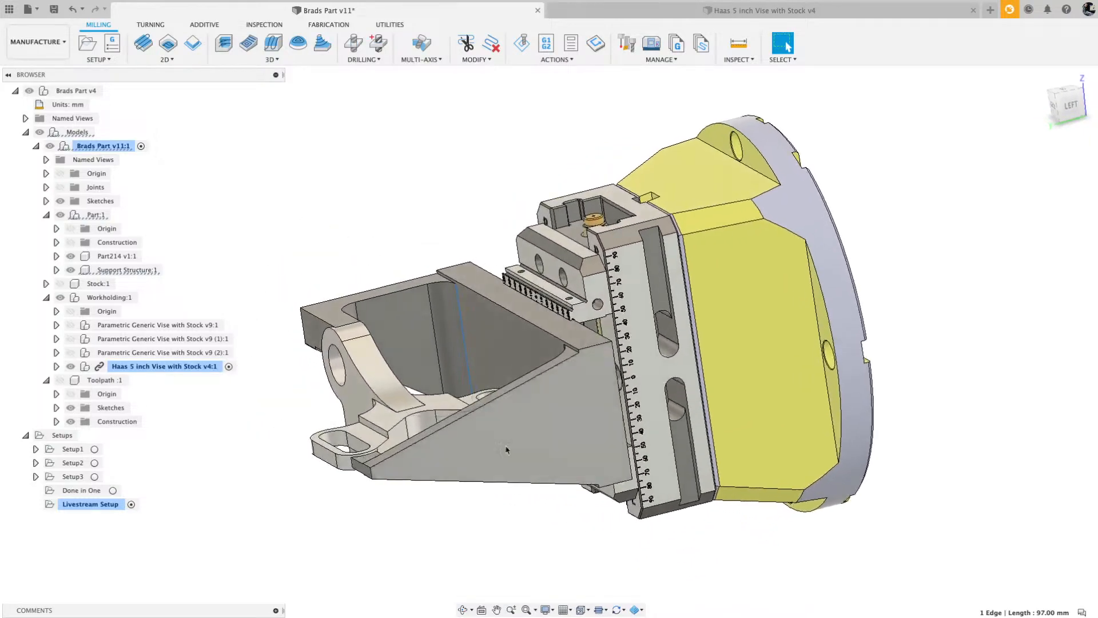
{"action": "left_click", "coordinate": [443, 403]}
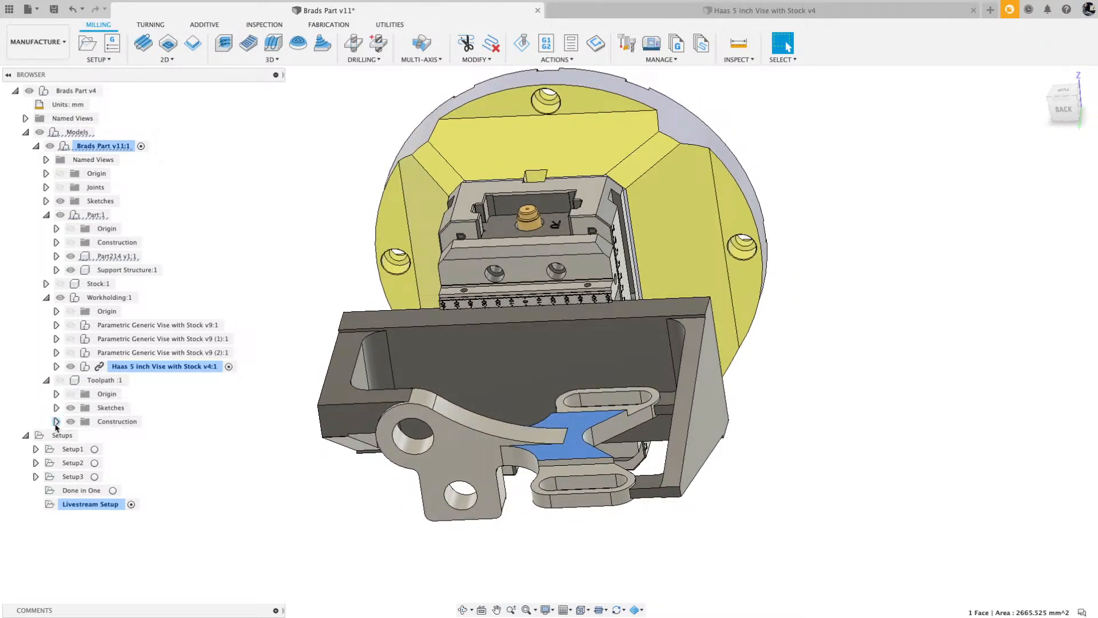
{"action": "left_click", "coordinate": [56, 422]}
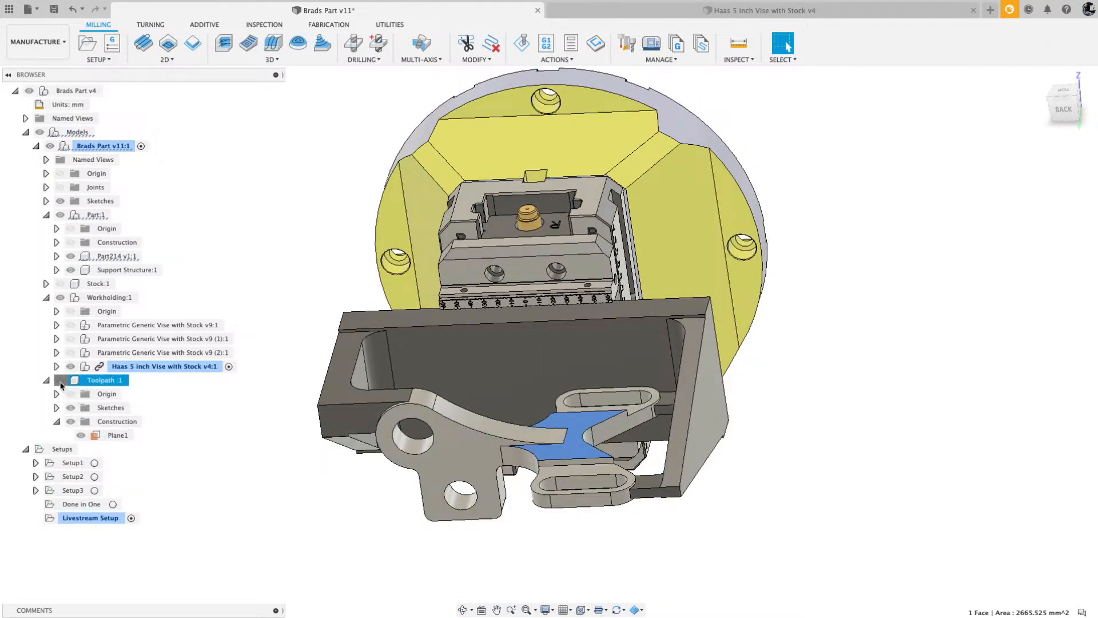
{"action": "left_click", "coordinate": [60, 381]}
{"action": "left_click", "coordinate": [321, 470]}
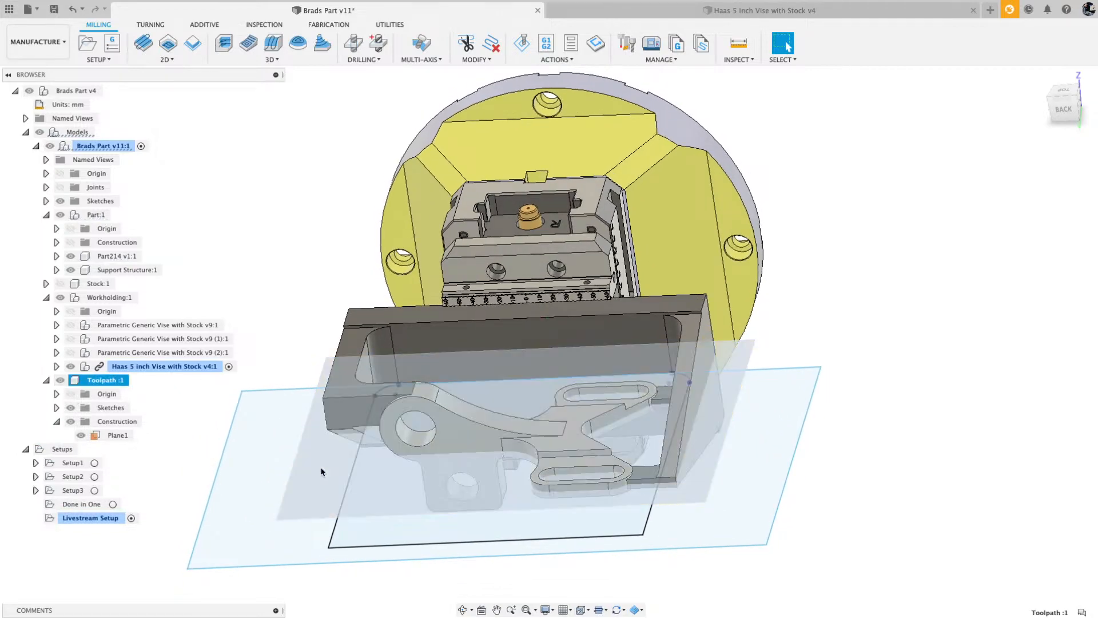
{"action": "left_click", "coordinate": [70, 408]}
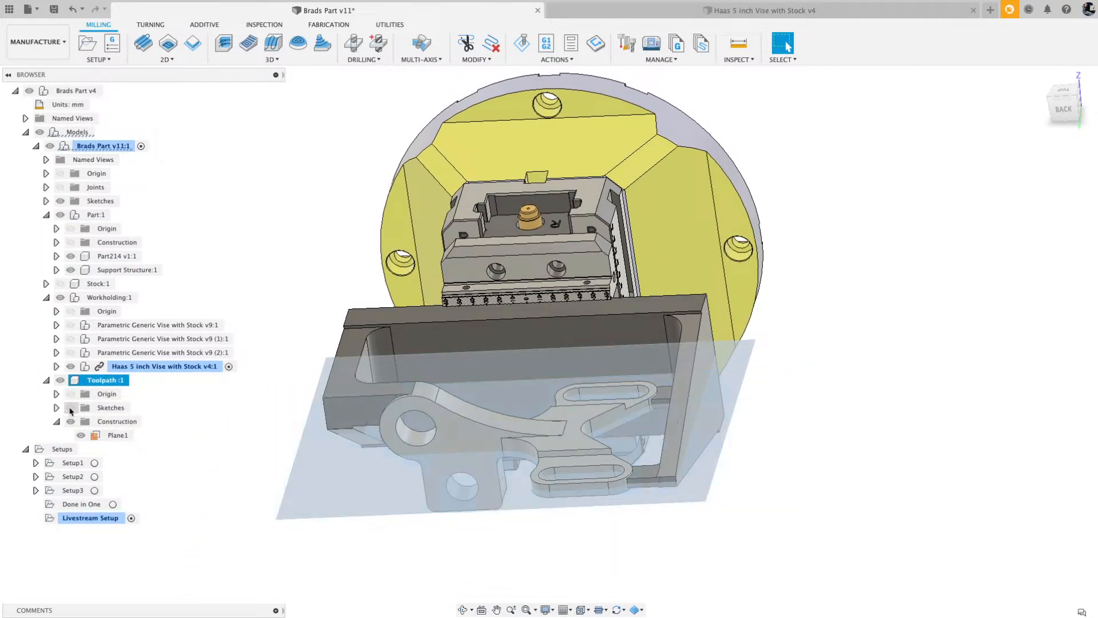
Examine the position of construction Plane1 relative to the part from the back and at an angle.
{"action": "left_click", "coordinate": [1065, 108]}
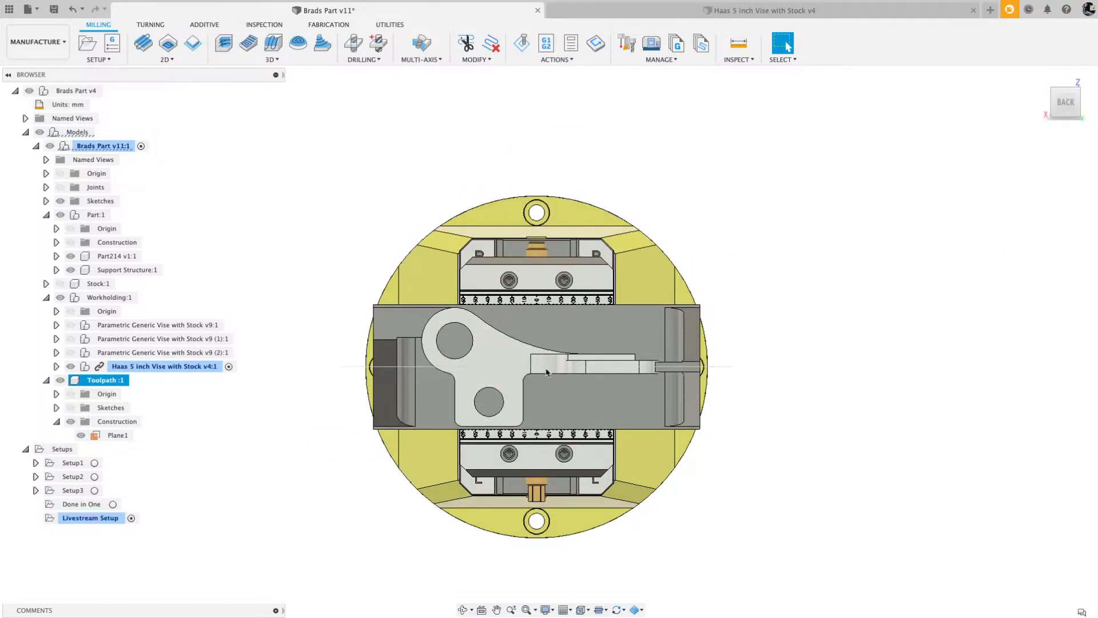
{"action": "middle_click_drag", "start_coordinate": [524, 372], "coordinate": [525, 309], "text": "shift"}
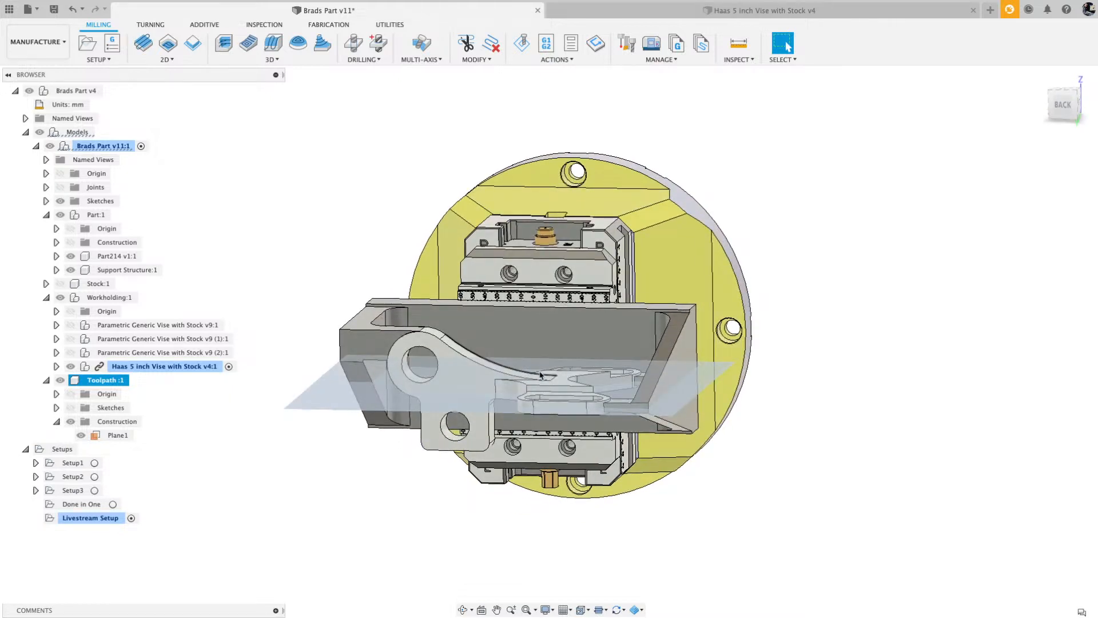
{"action": "mouse_move", "coordinate": [535, 413]}
{"action": "middle_mouse_down", "text": "shift"}
{"action": "mouse_move", "coordinate": [536, 375]}
{"action": "mouse_move", "coordinate": [537, 395]}
{"action": "middle_mouse_up", "text": "shift"}
{"action": "scroll", "coordinate": [537, 396], "scroll_direction": "up", "scroll_amount": 6}
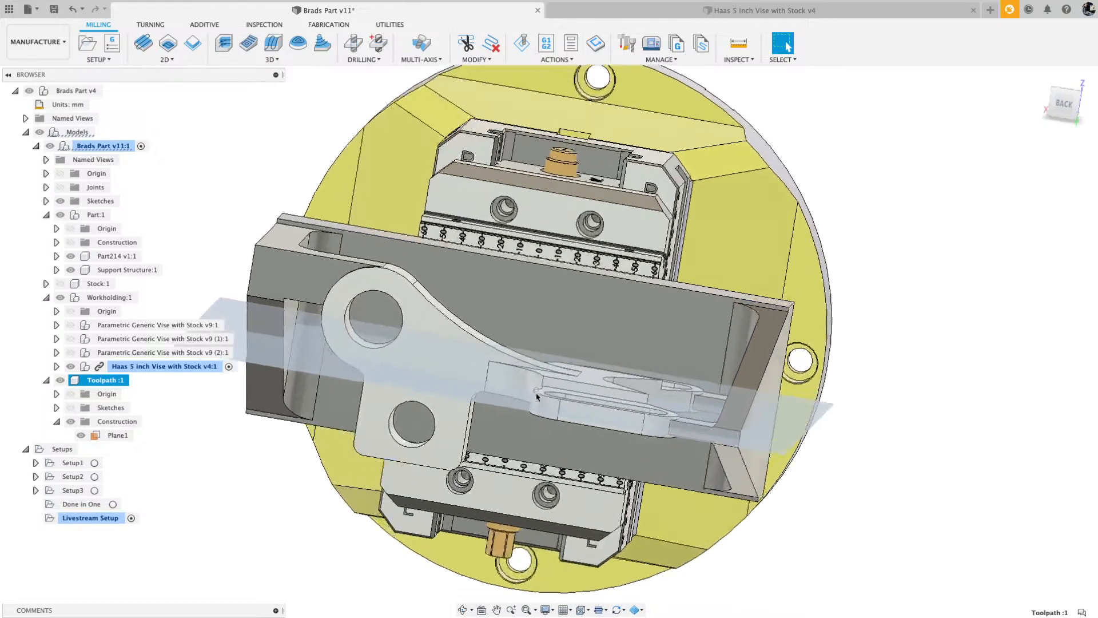
{"action": "scroll", "coordinate": [536, 396], "scroll_direction": "down", "scroll_amount": 8}
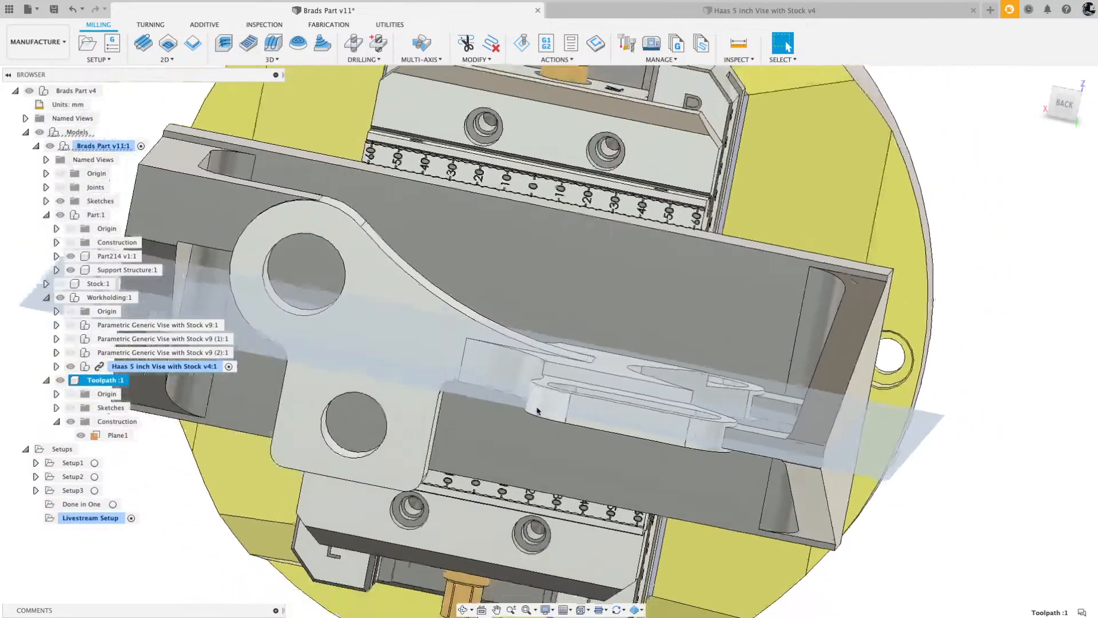
Show the Toolpath component's Sketches folder so its sketch geometry is displayed together with Plane1.
{"action": "scroll", "coordinate": [536, 410], "scroll_direction": "down", "scroll_amount": 1}
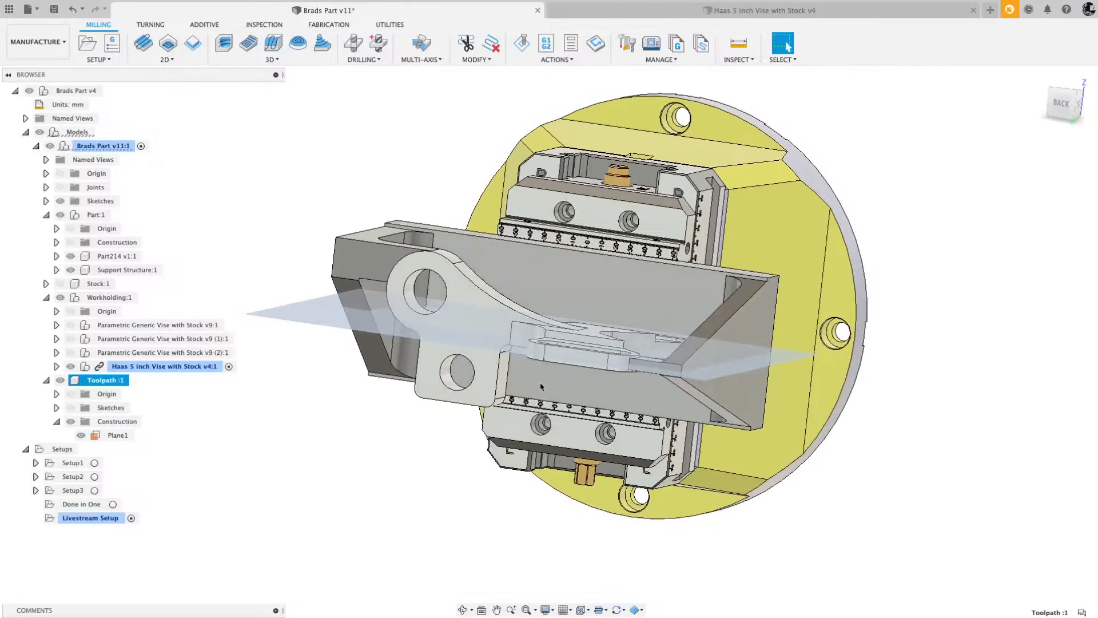
{"action": "middle_click_drag", "start_coordinate": [541, 388], "coordinate": [428, 287], "text": "shift"}
{"action": "scroll", "coordinate": [429, 282], "scroll_direction": "down", "scroll_amount": 2}
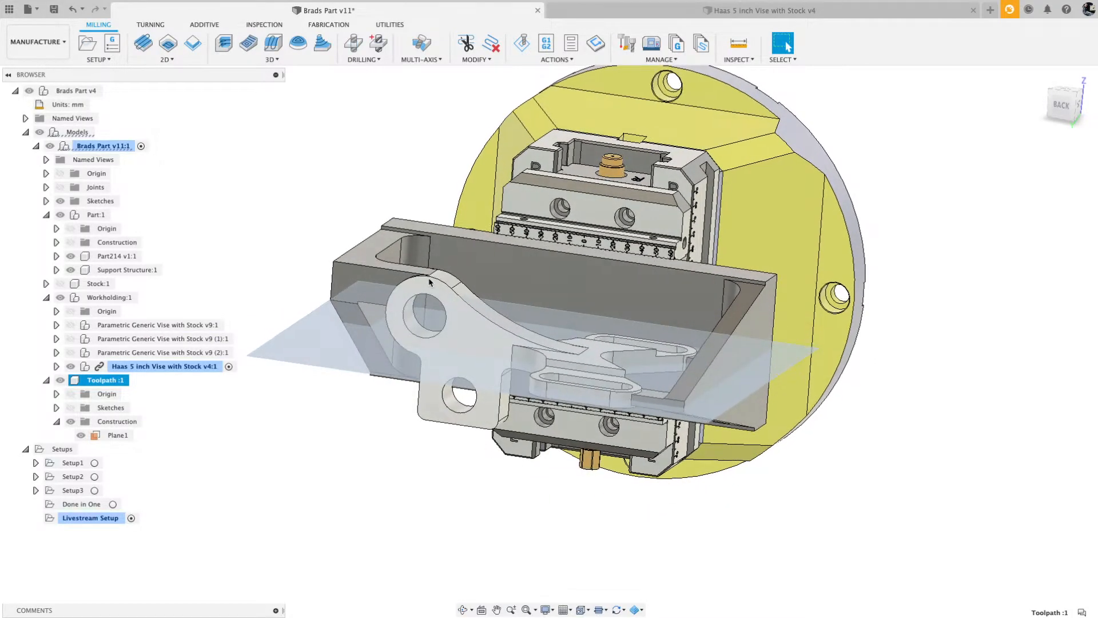
{"action": "left_click", "coordinate": [71, 411]}
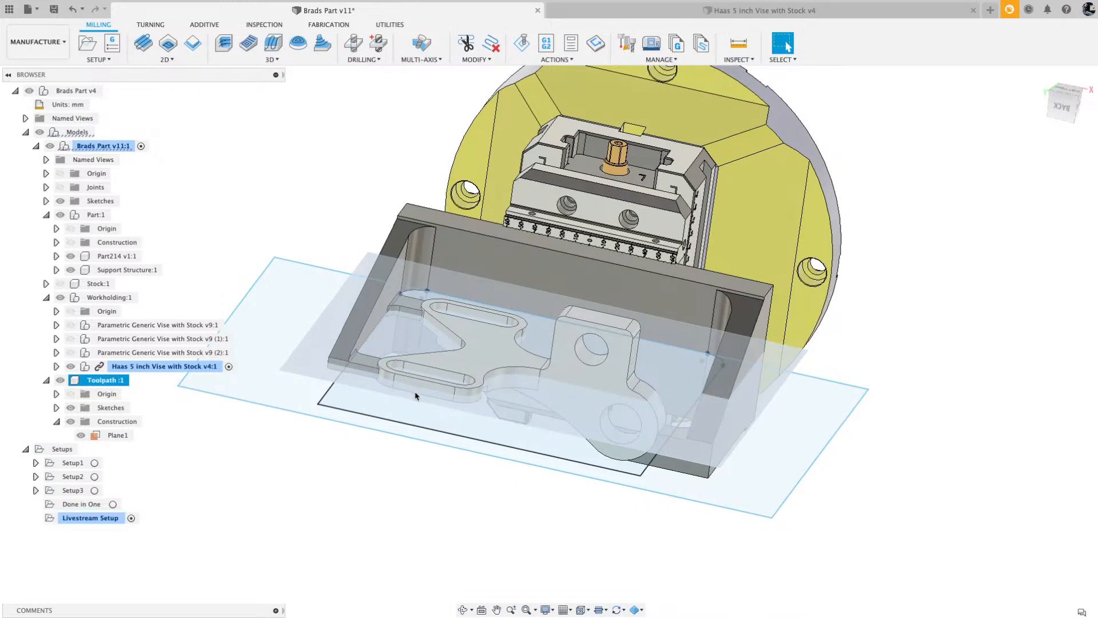
{"action": "scroll", "coordinate": [415, 395], "scroll_direction": "down", "scroll_amount": 2}
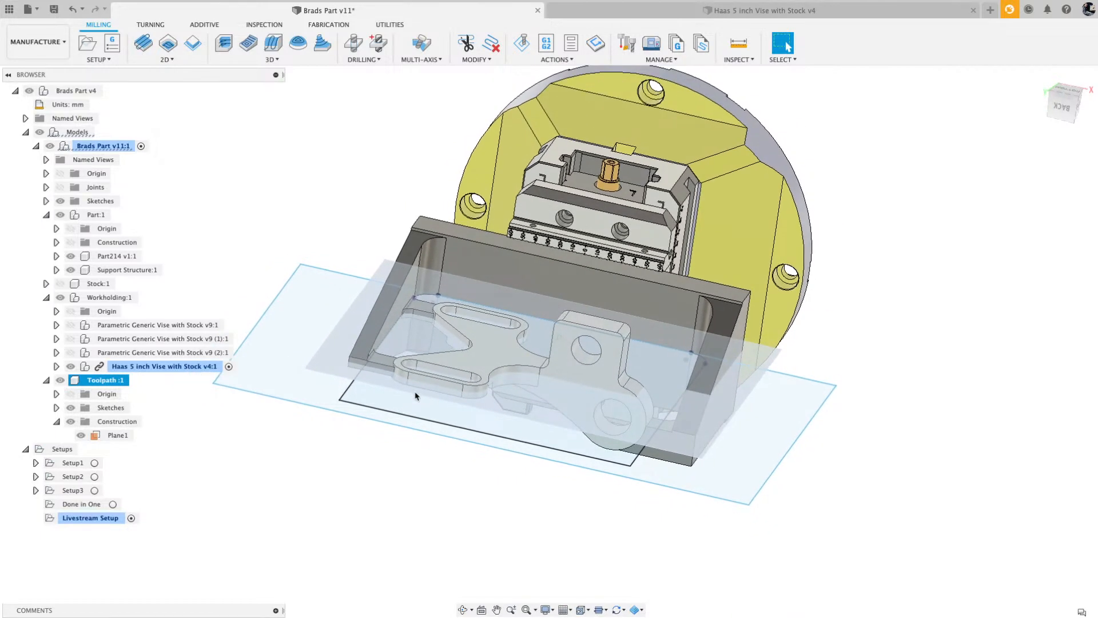
Select the flat face around the part's two slots and examine its position relative to the Toolpath sketch and Plane1 from several angles.
{"action": "middle_click_drag", "start_coordinate": [490, 393], "coordinate": [671, 337], "text": "shift"}
{"action": "scroll", "coordinate": [682, 238], "scroll_direction": "down", "scroll_amount": 2}
{"action": "left_click", "coordinate": [681, 238]}
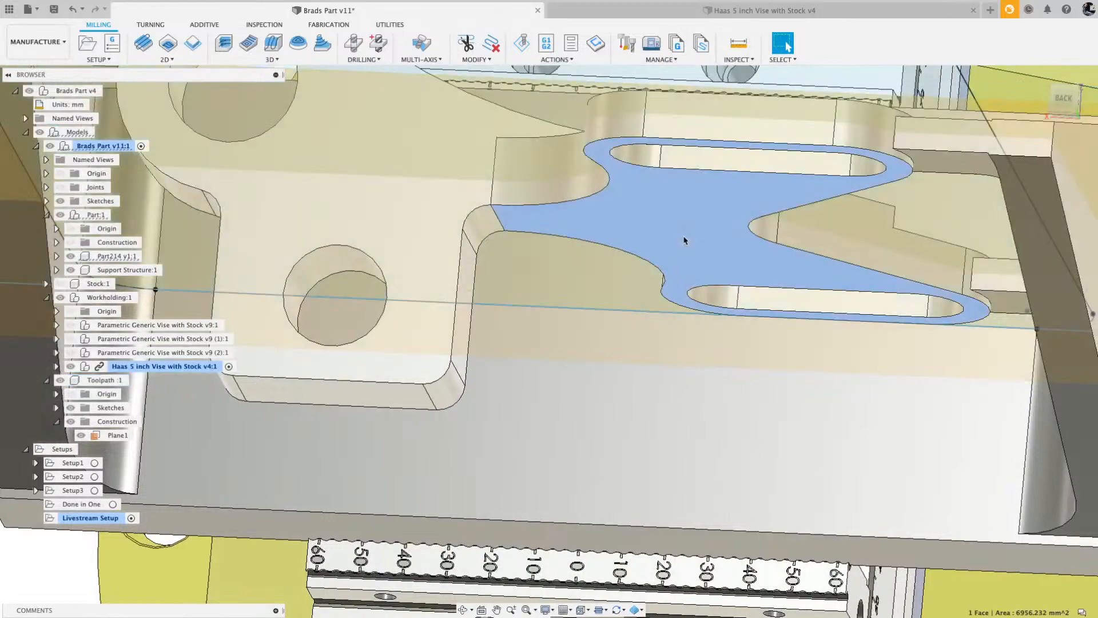
{"action": "scroll", "coordinate": [684, 240], "scroll_direction": "down", "scroll_amount": 4}
{"action": "scroll", "coordinate": [685, 240], "scroll_direction": "down", "scroll_amount": 2}
{"action": "middle_click_drag", "start_coordinate": [685, 240], "coordinate": [528, 303], "text": "shift"}
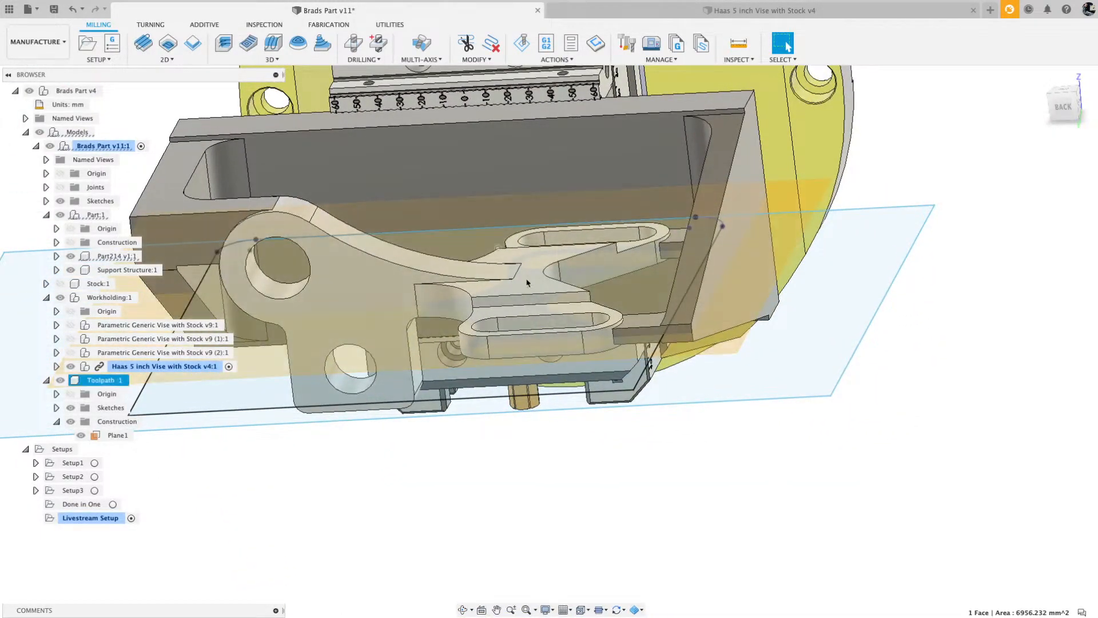
{"action": "middle_click_drag", "start_coordinate": [527, 282], "coordinate": [527, 325], "text": "shift"}
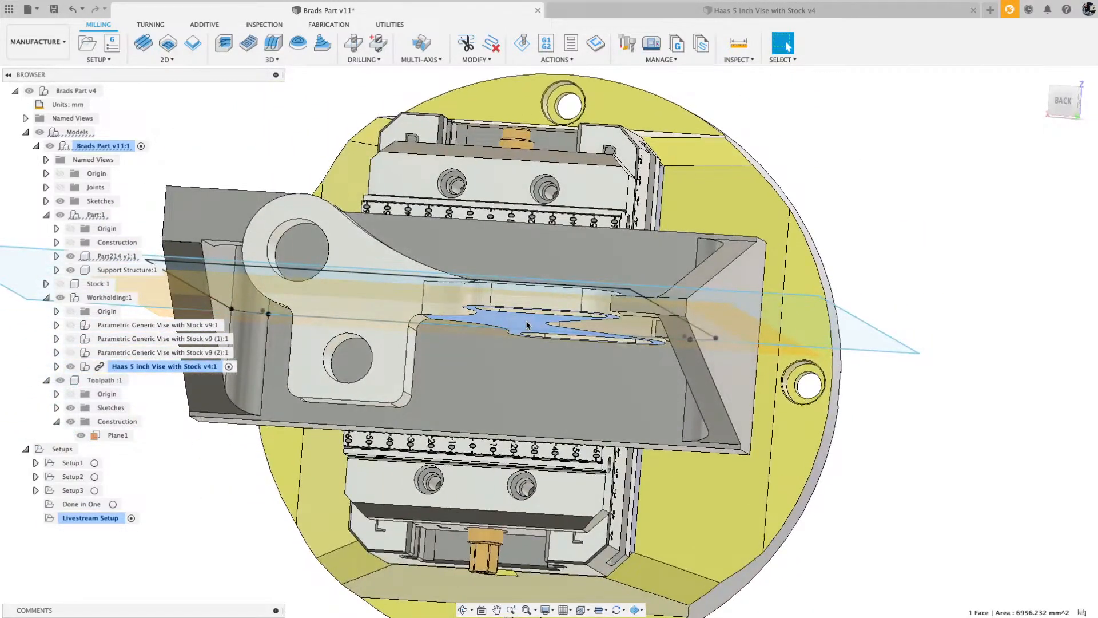